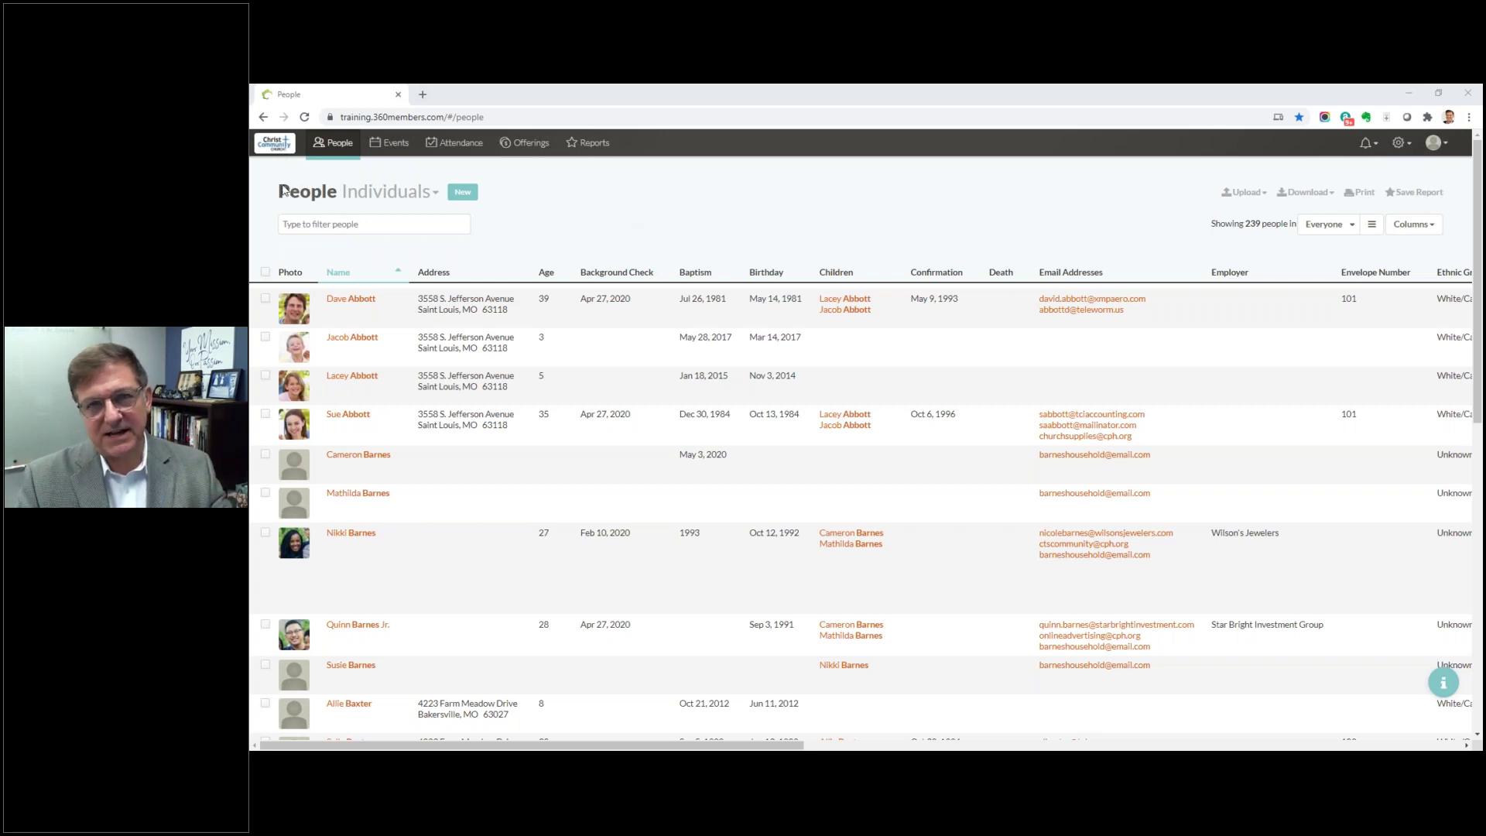
Step: View and close the Upload Logo dialog, then check Messages, which shows no new messages
left_click(277, 151)
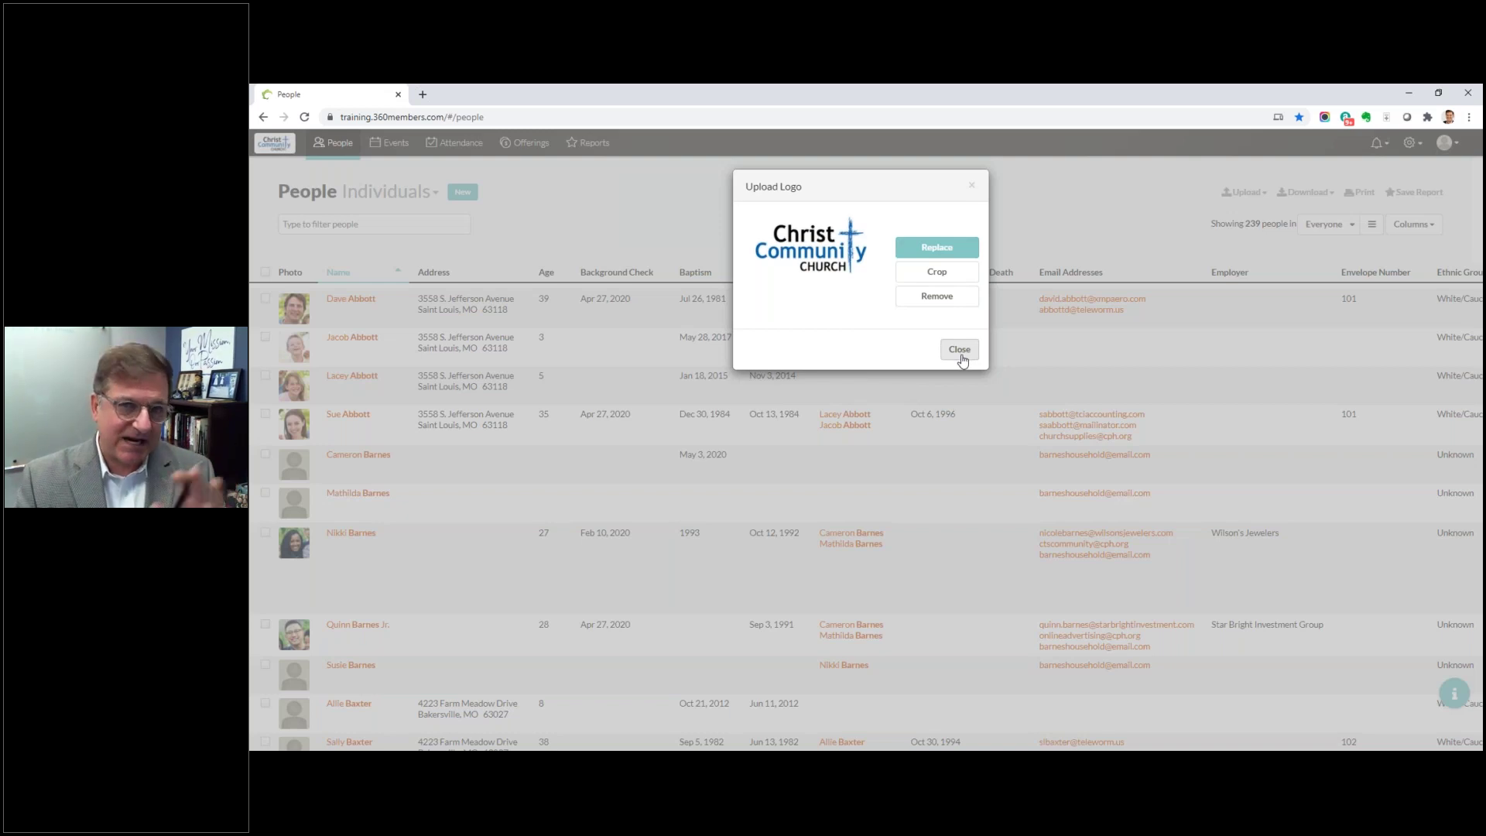
left_click(960, 349)
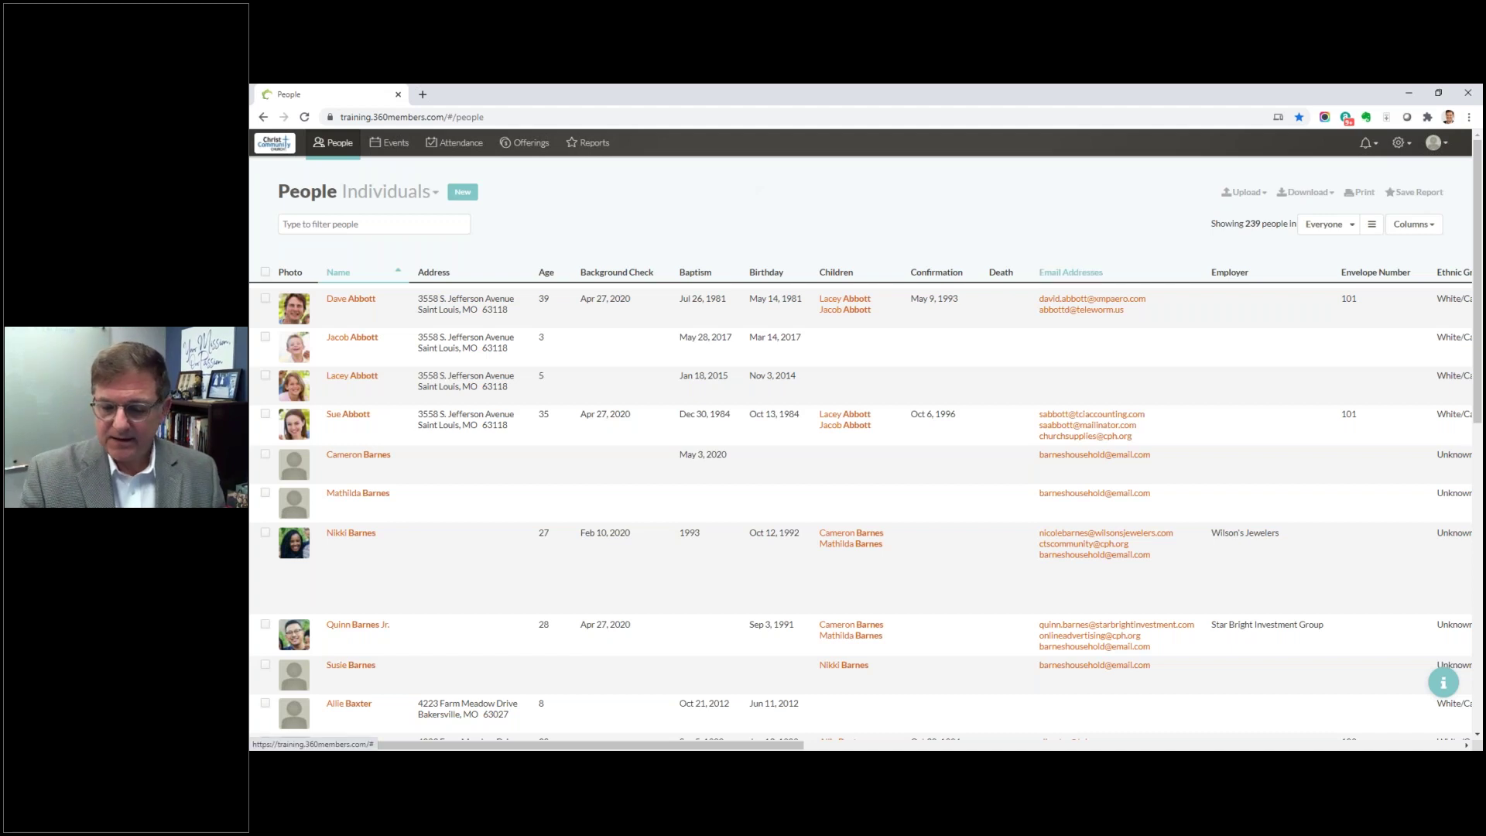
left_click(1375, 146)
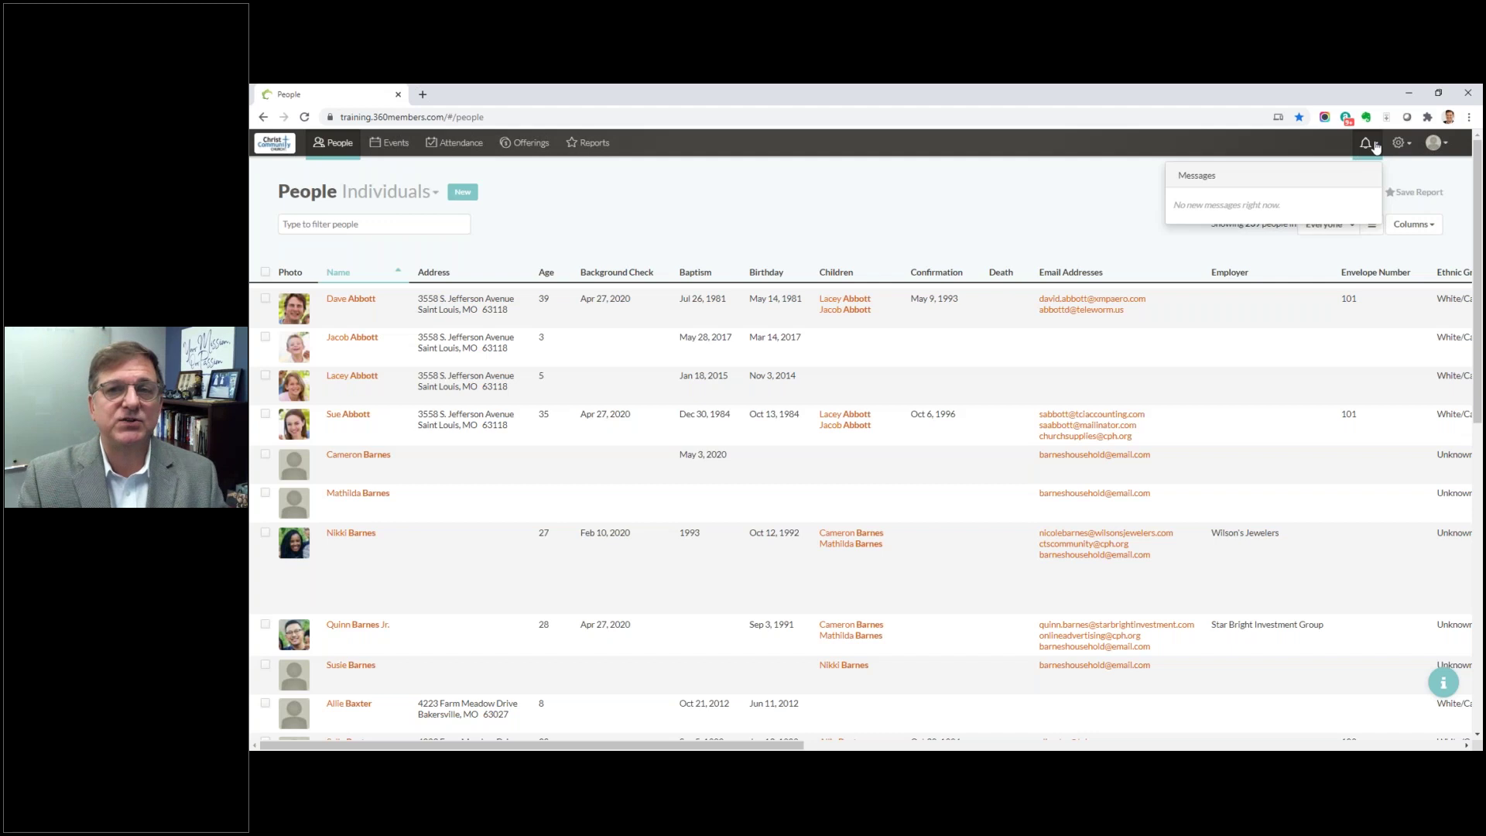
Step: Dismiss the Messages list and show the settings menu with Calendars, Funds and Roles
left_click(1145, 201)
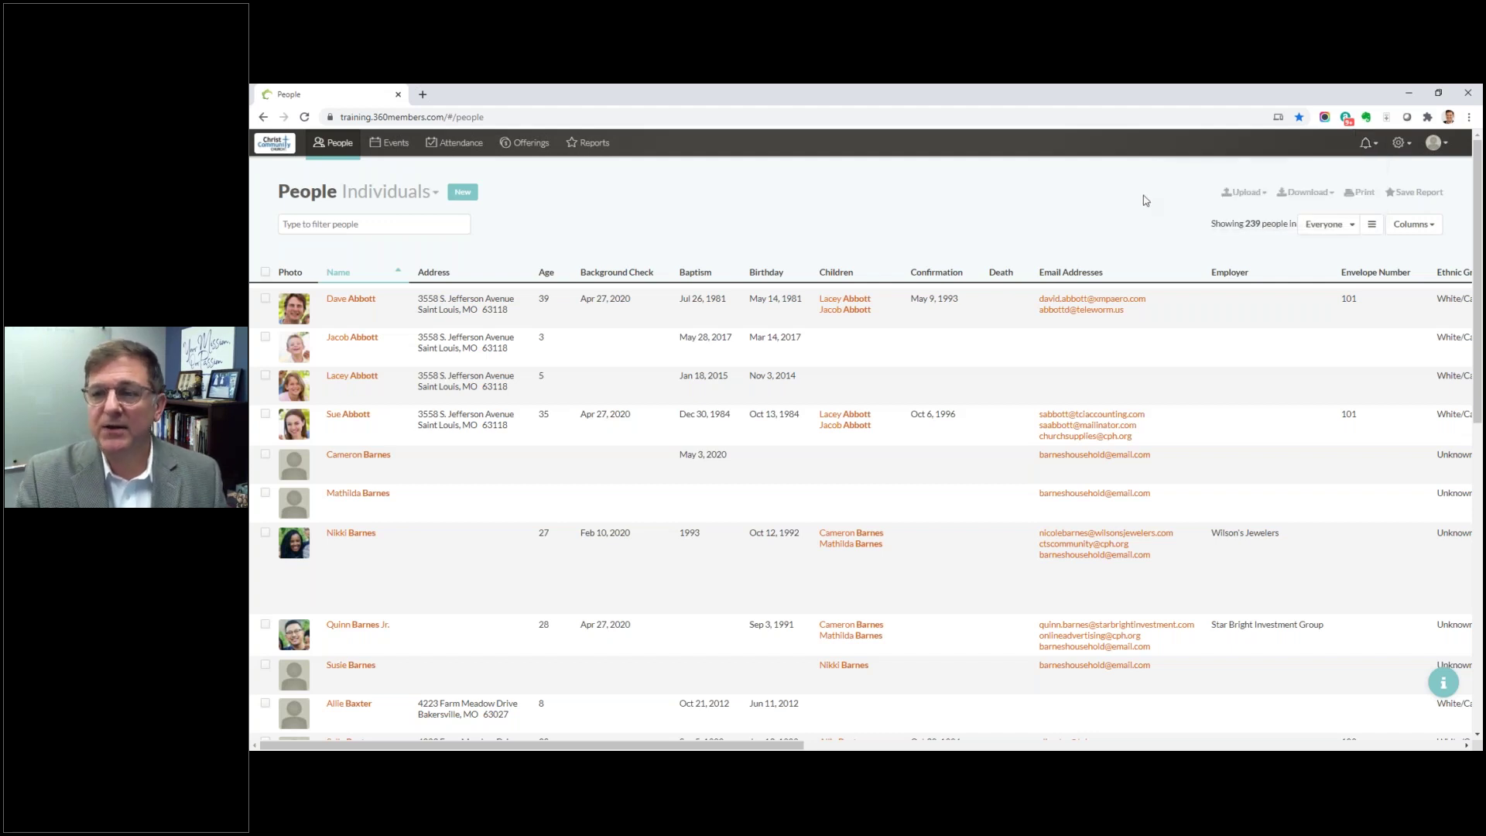
left_click(1411, 154)
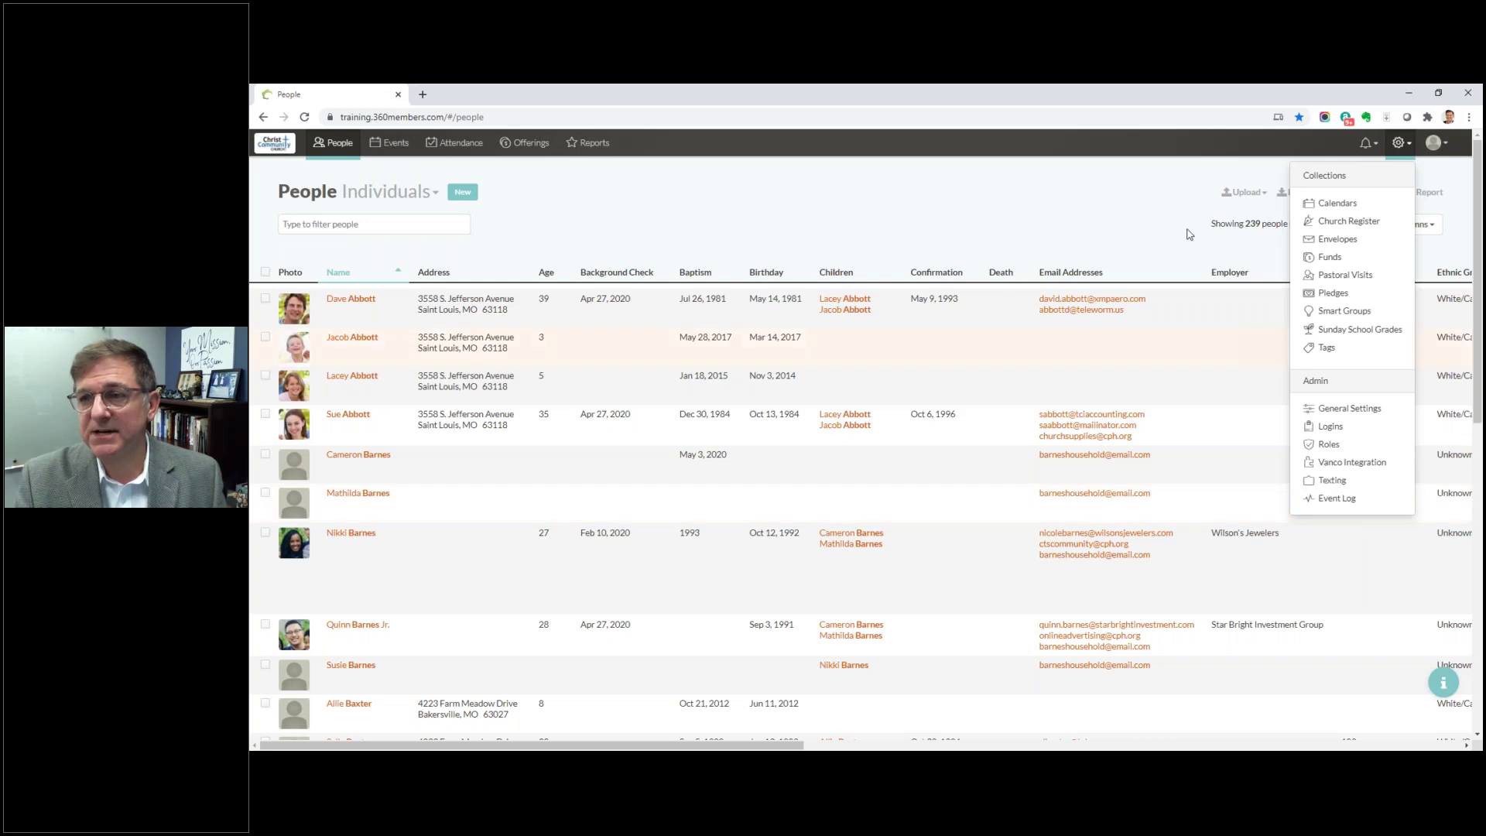
Step: Close settings, view the account menu, then list the Individuals, Households, Givers and Marriages views
left_click(1180, 141)
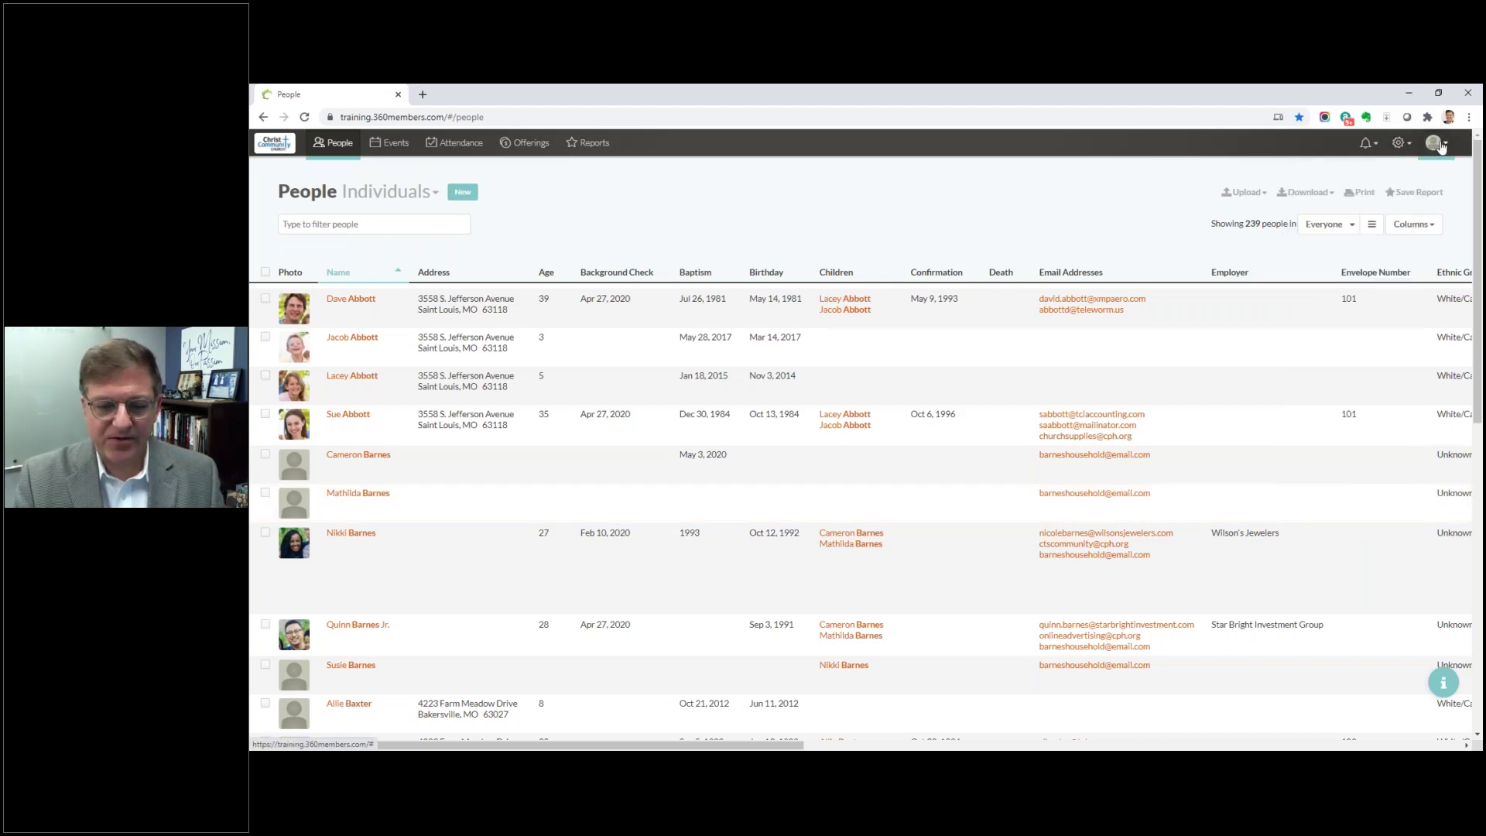
left_click(1442, 144)
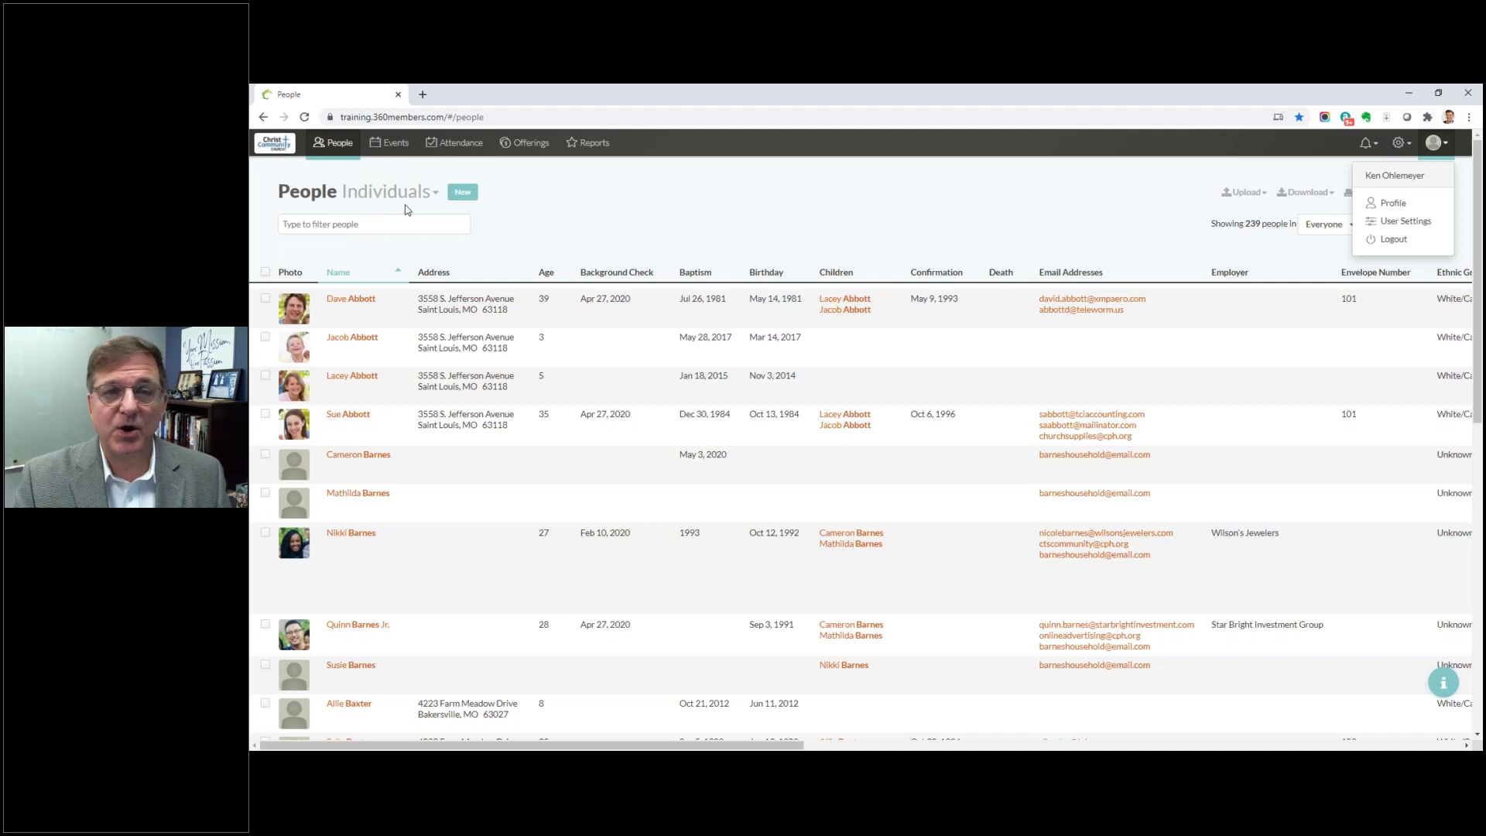
left_click(424, 202)
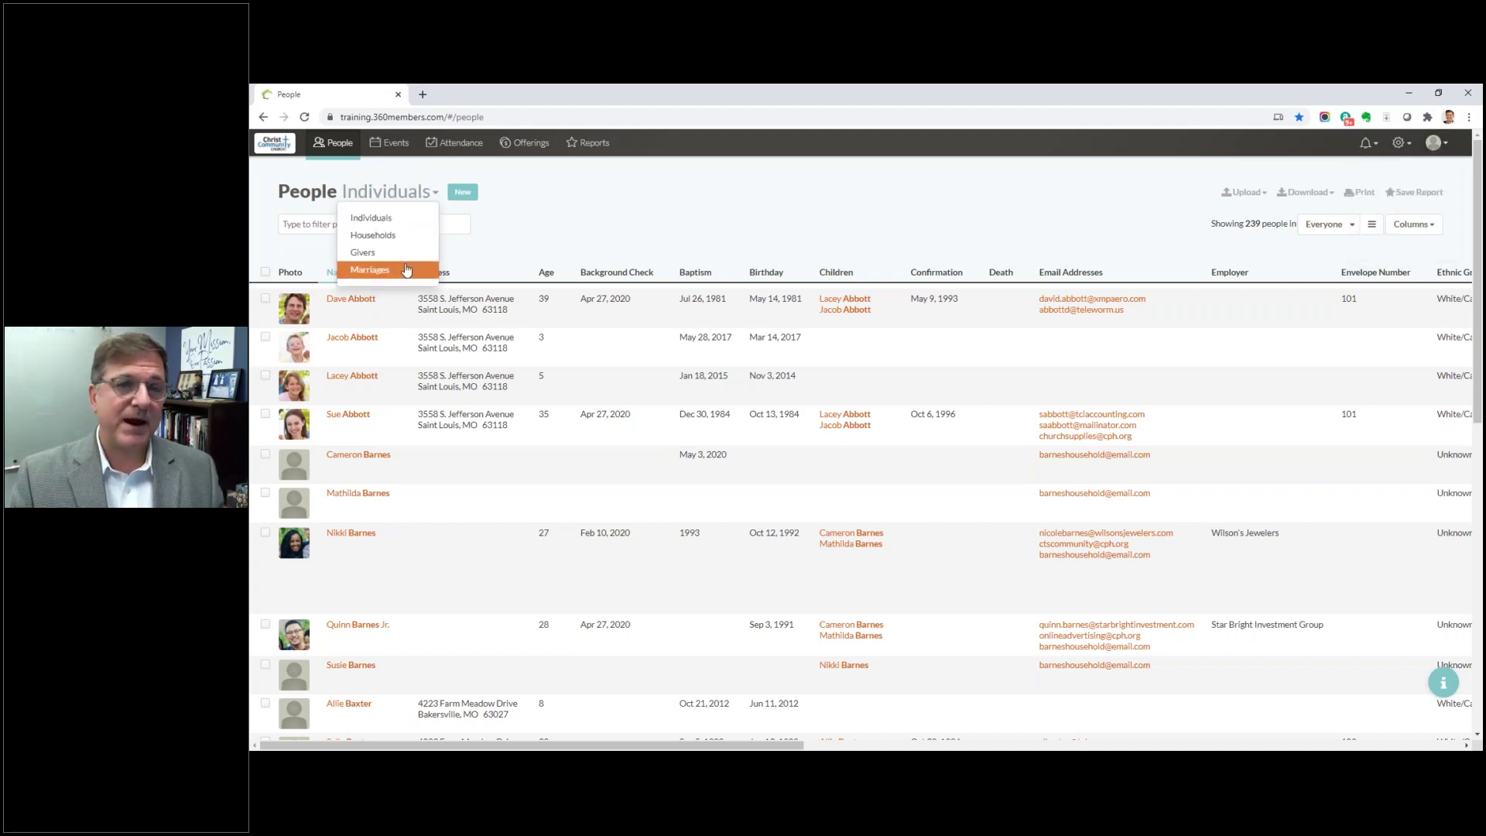
left_click(519, 260)
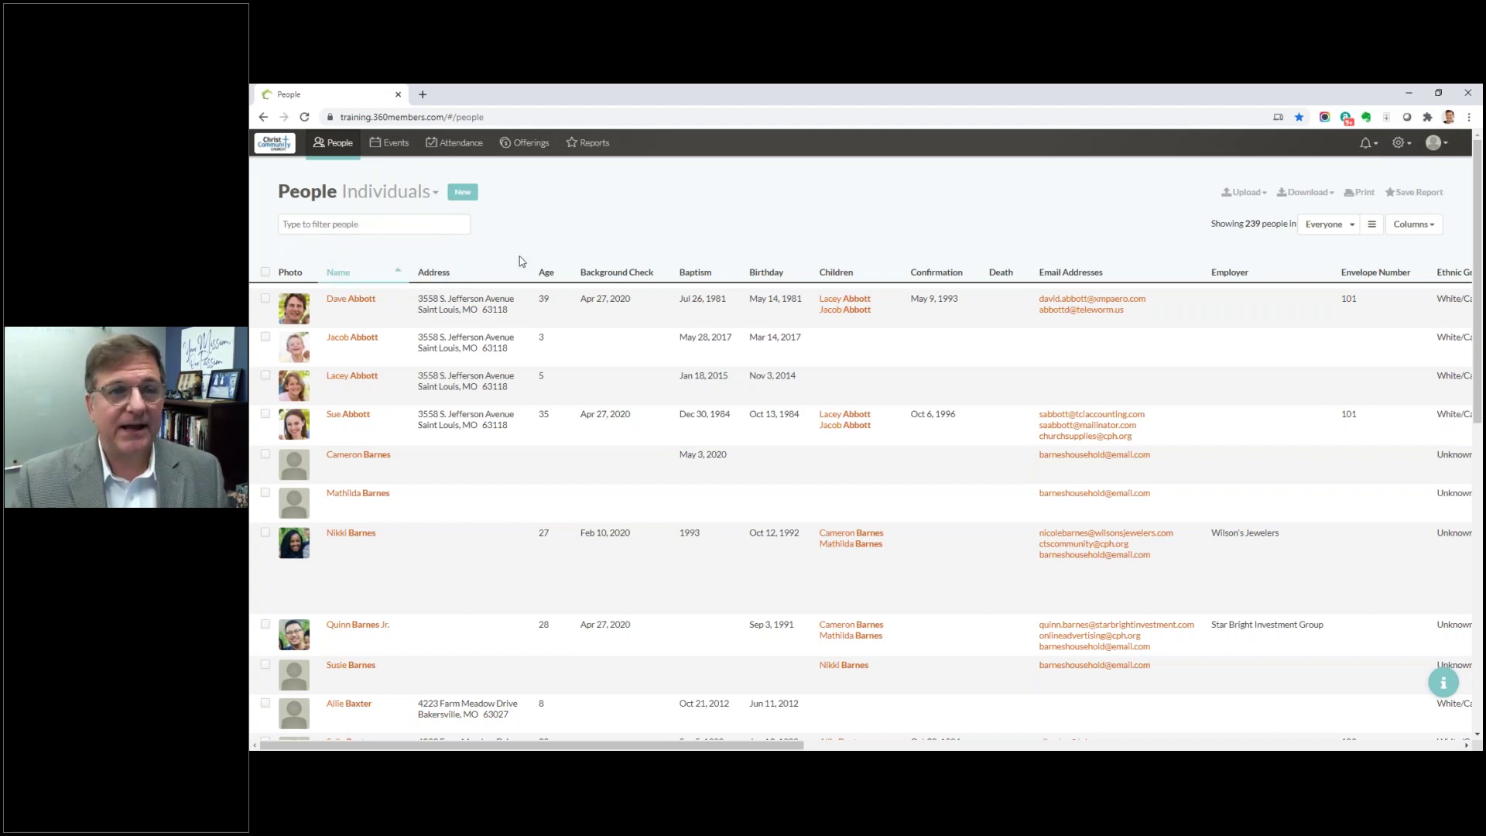
left_click(424, 193)
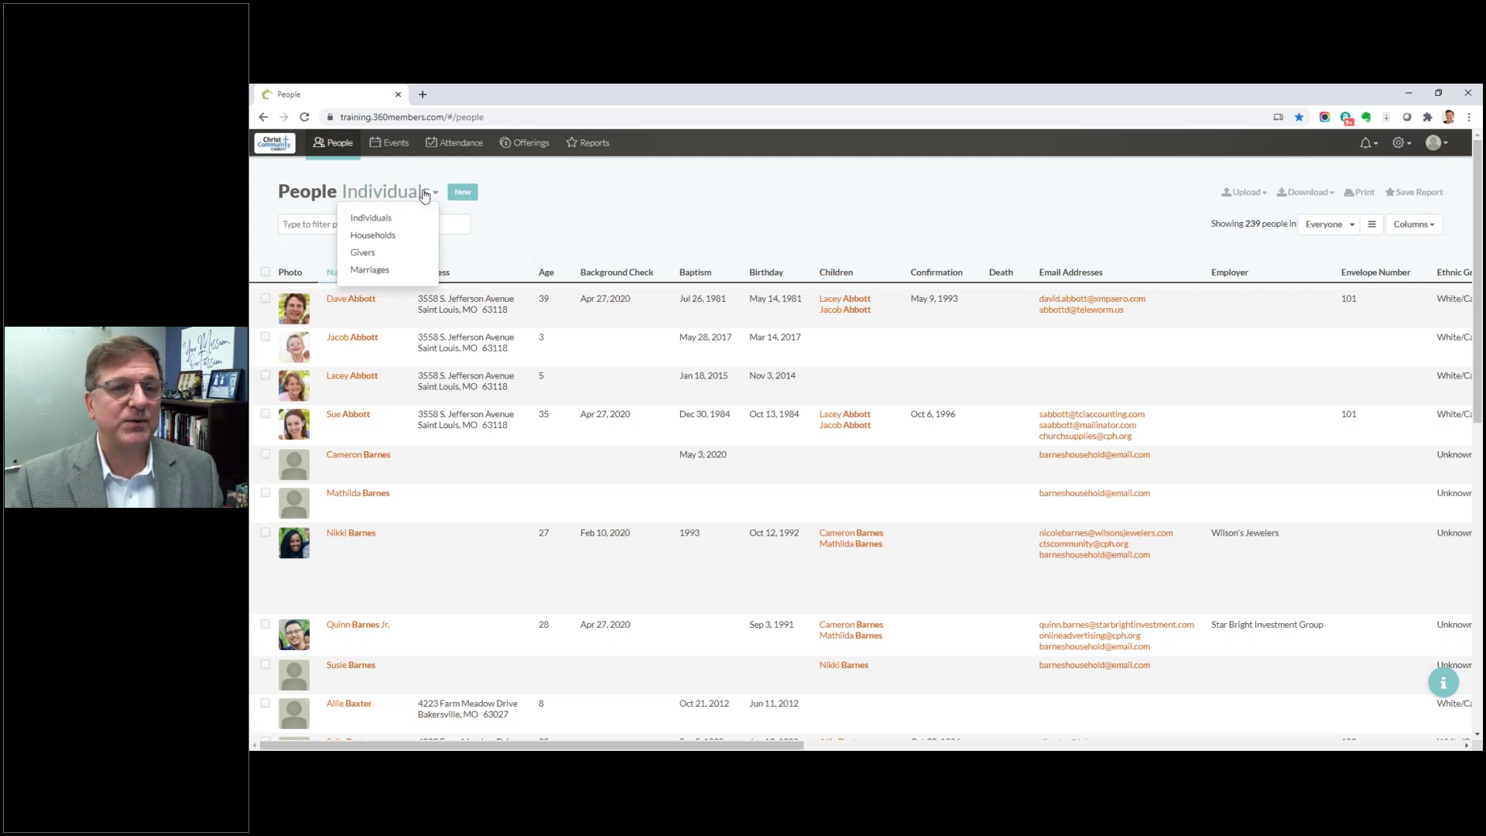
left_click(393, 245)
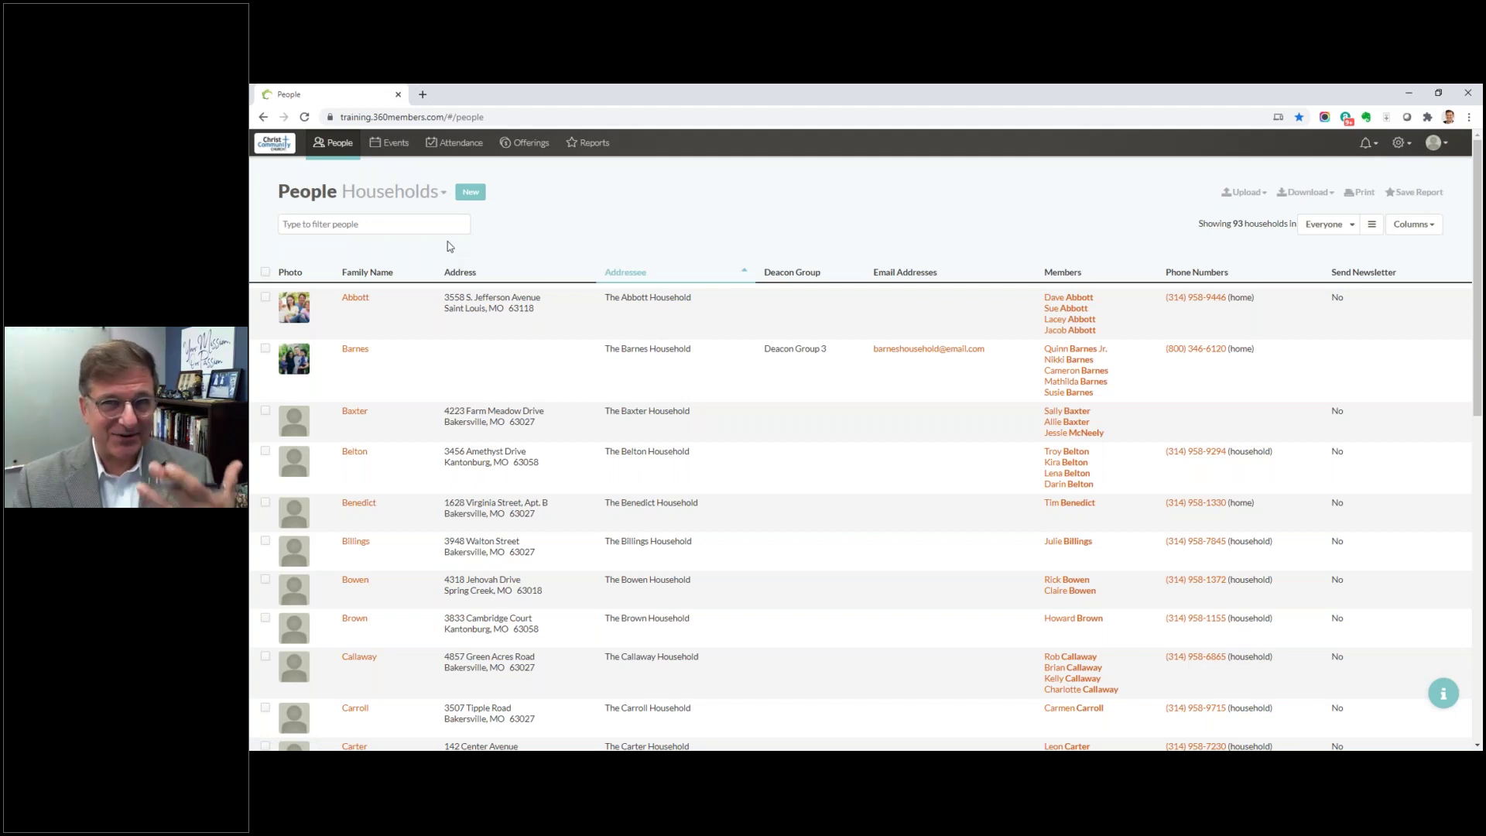
left_click(390, 191)
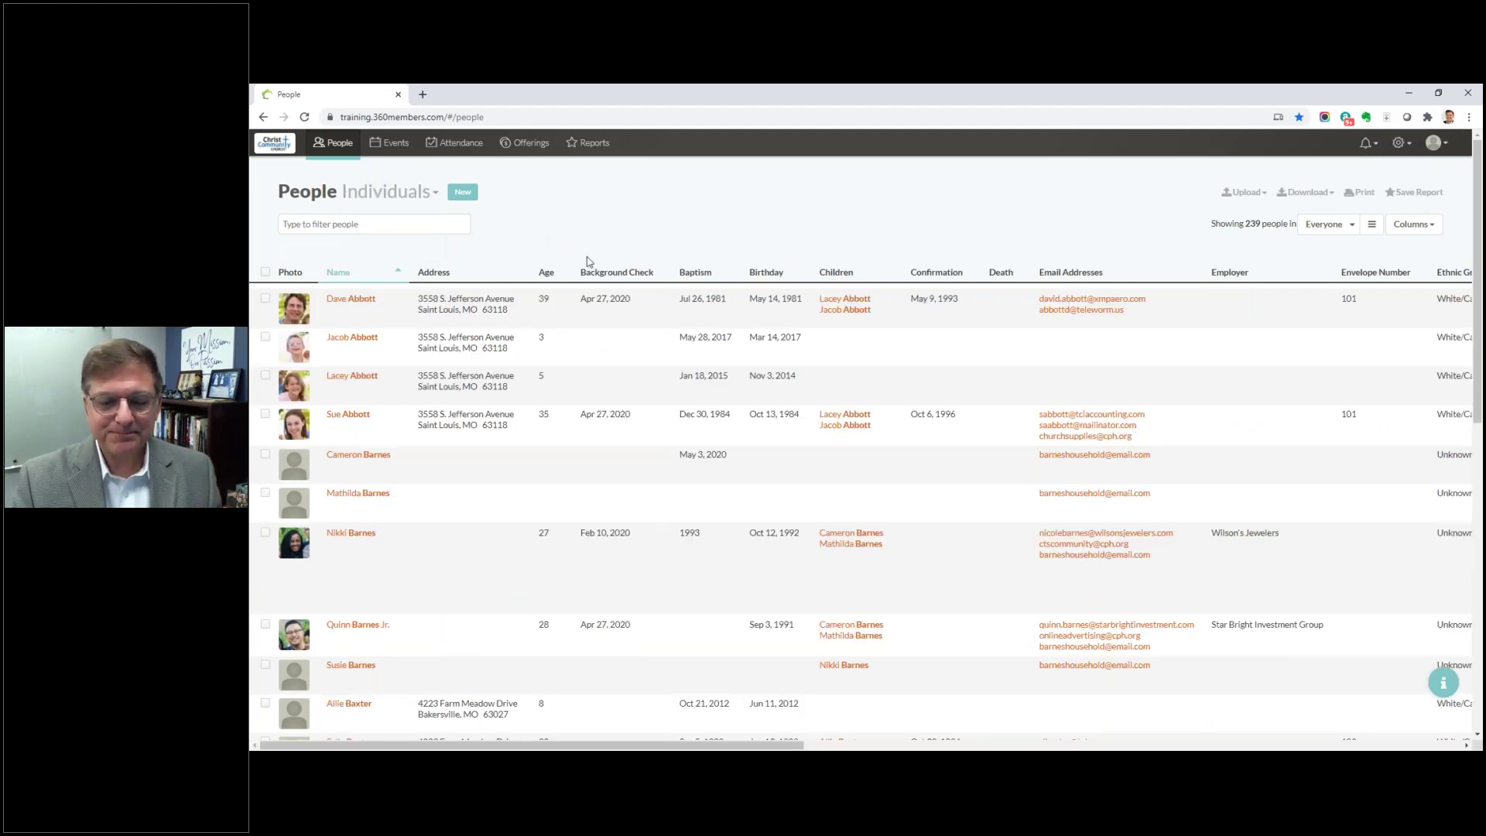
left_click(409, 227)
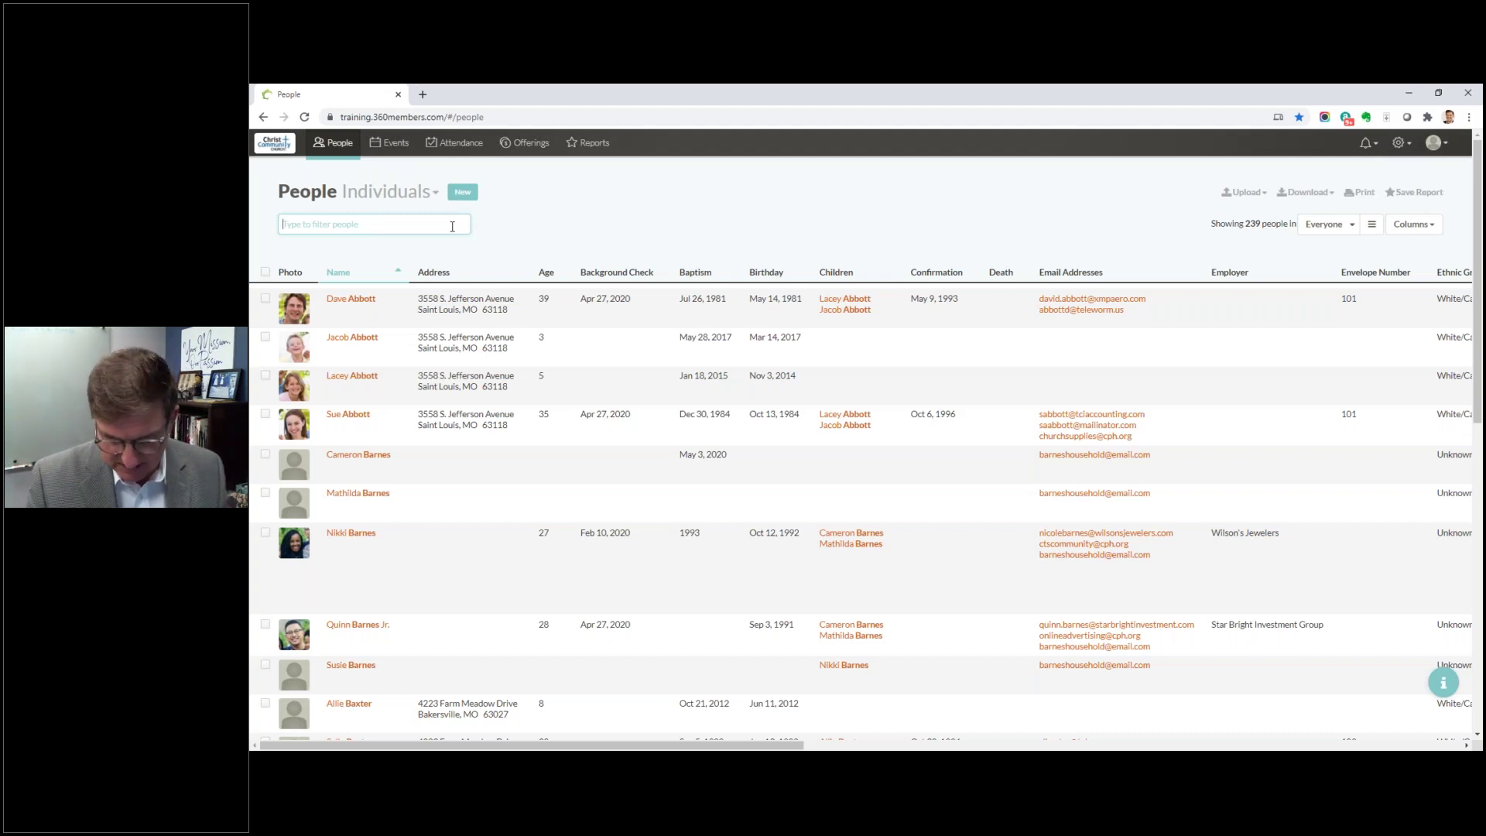
type("6")
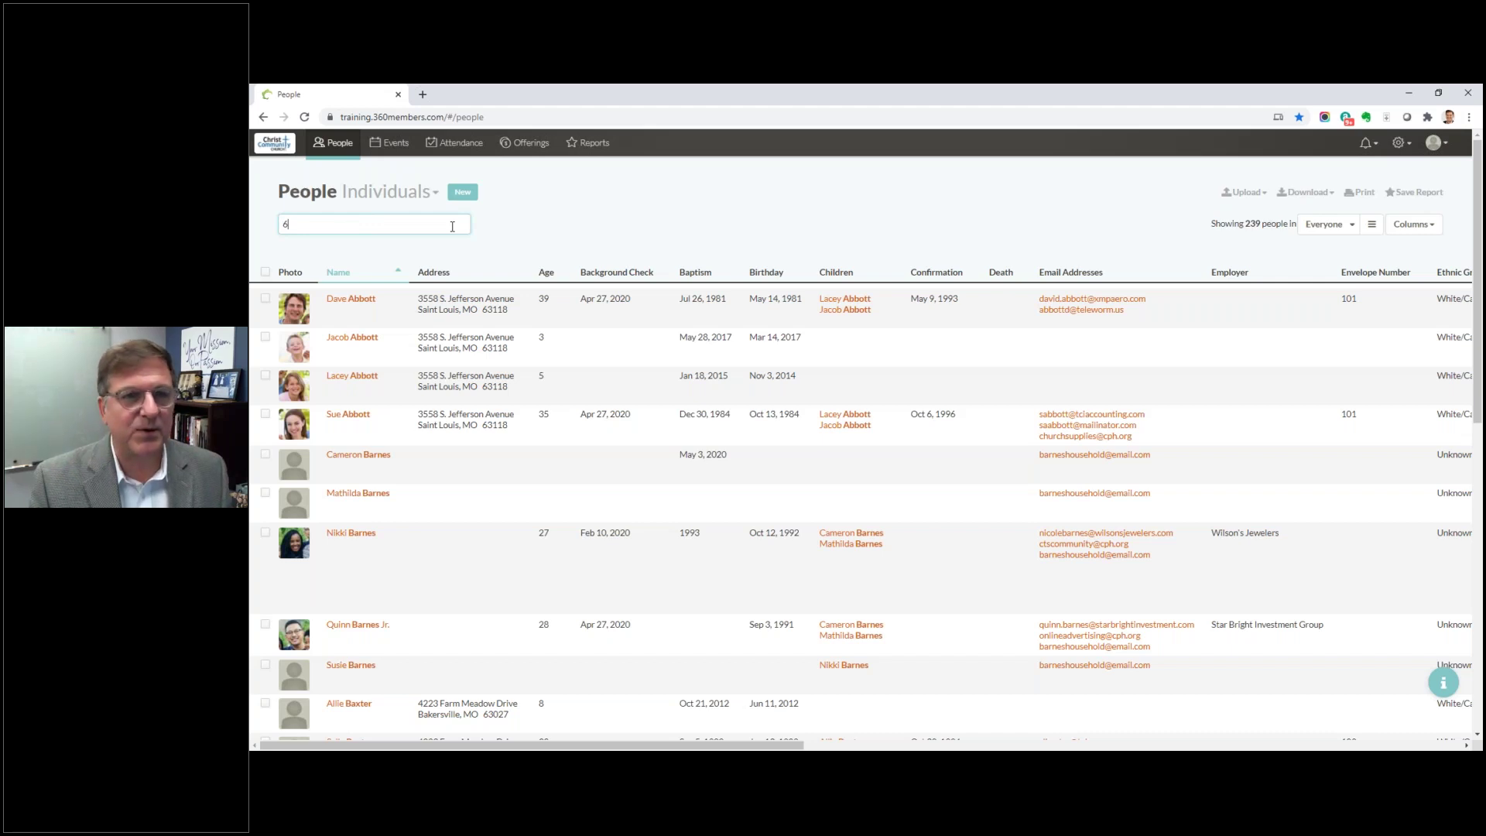
type("3119")
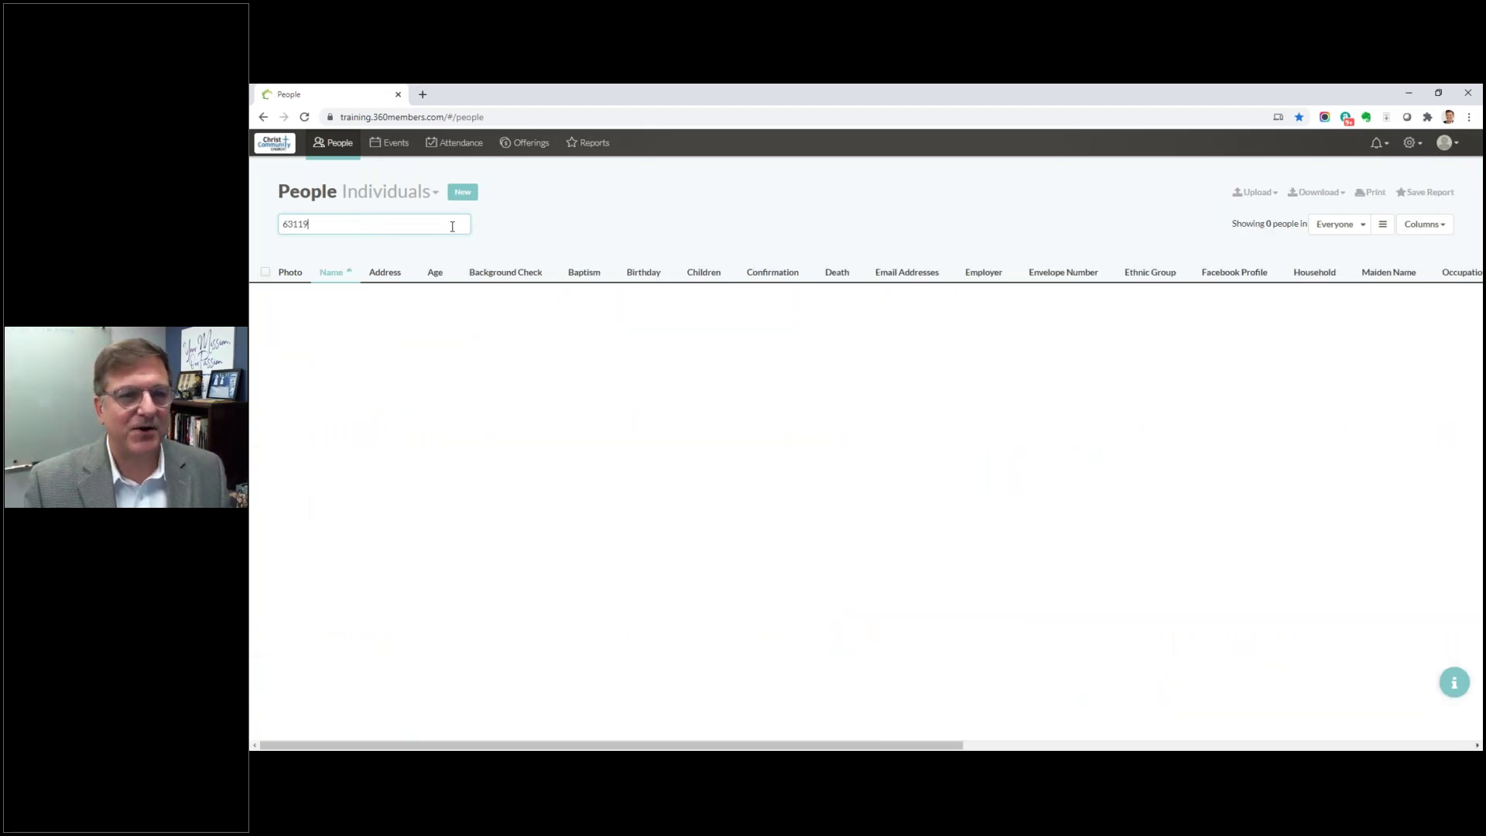
double_click(303, 224)
type("J")
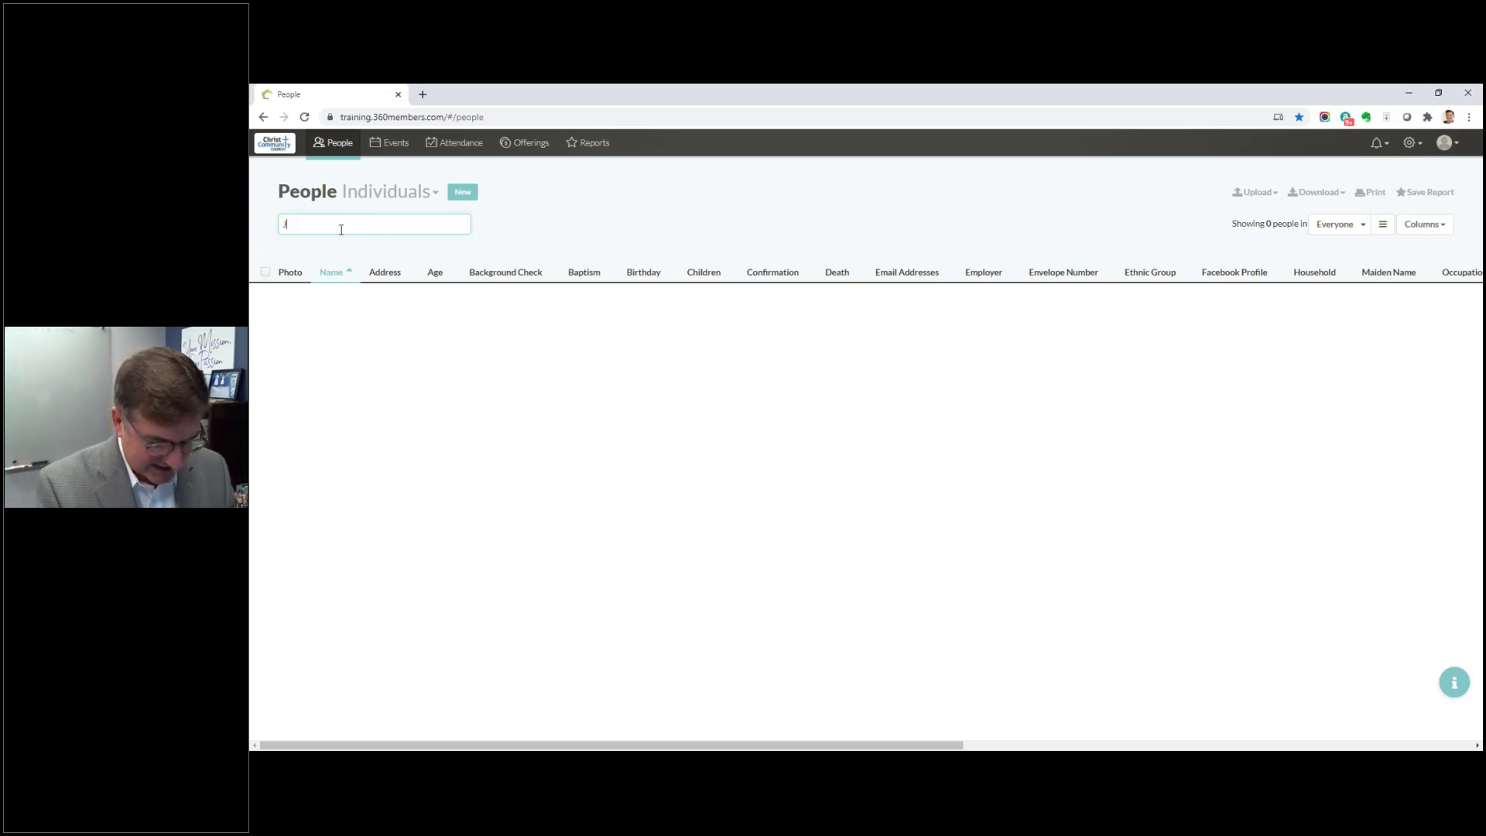
type("ones")
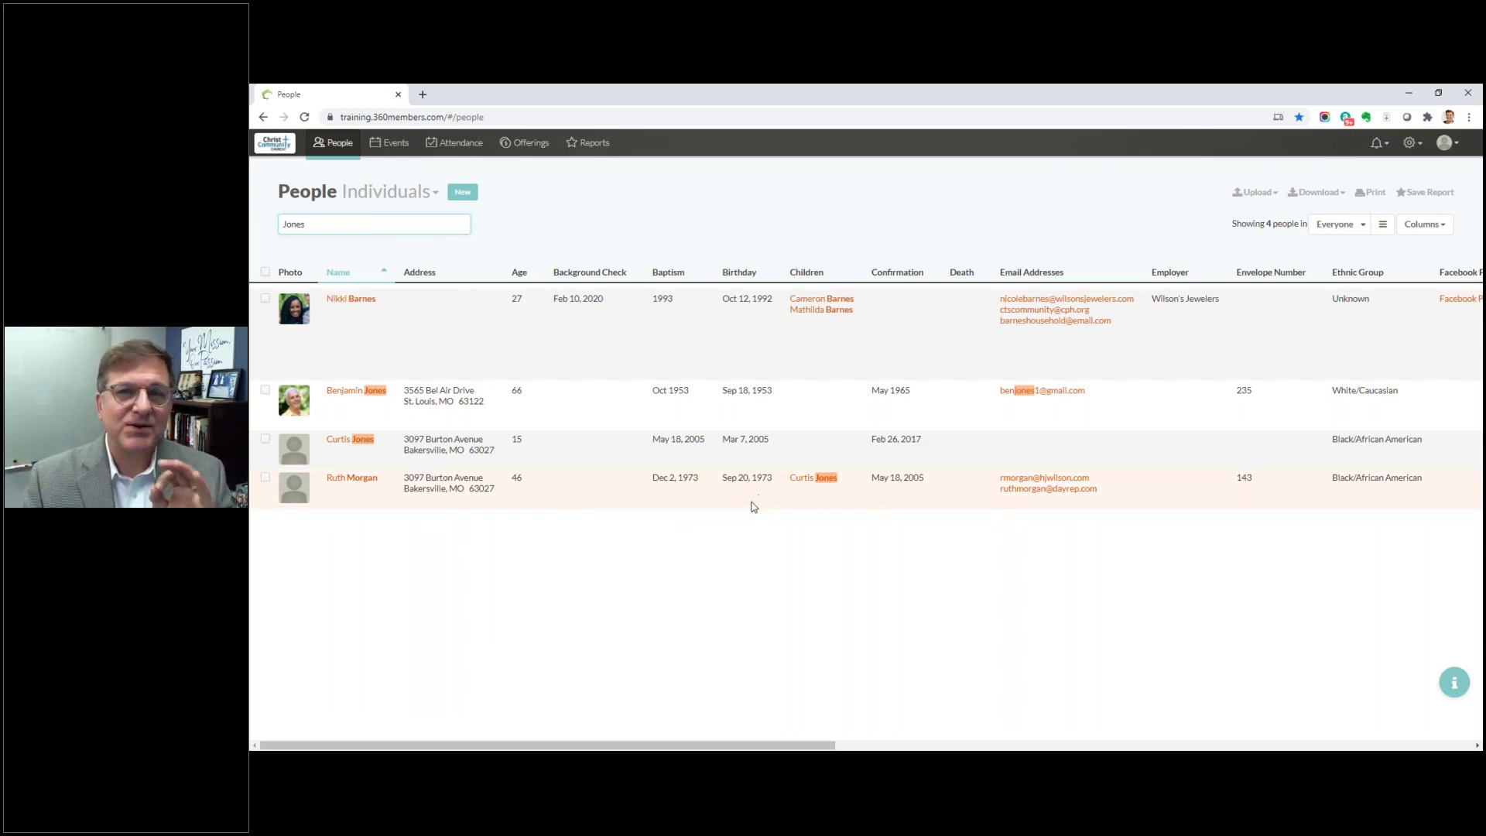
key("ctrl+a")
key("BackSpace")
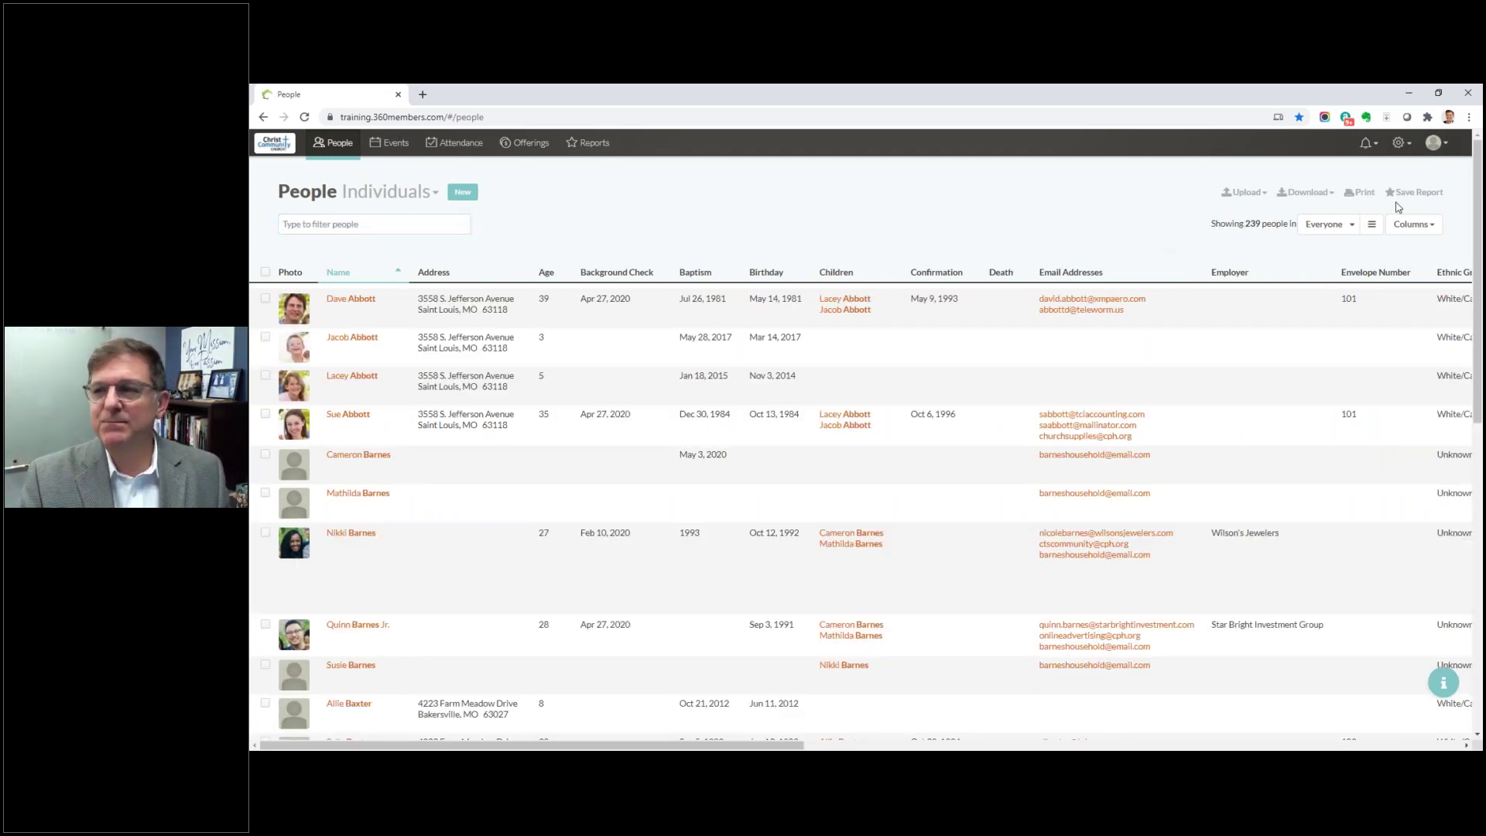
left_click(1259, 196)
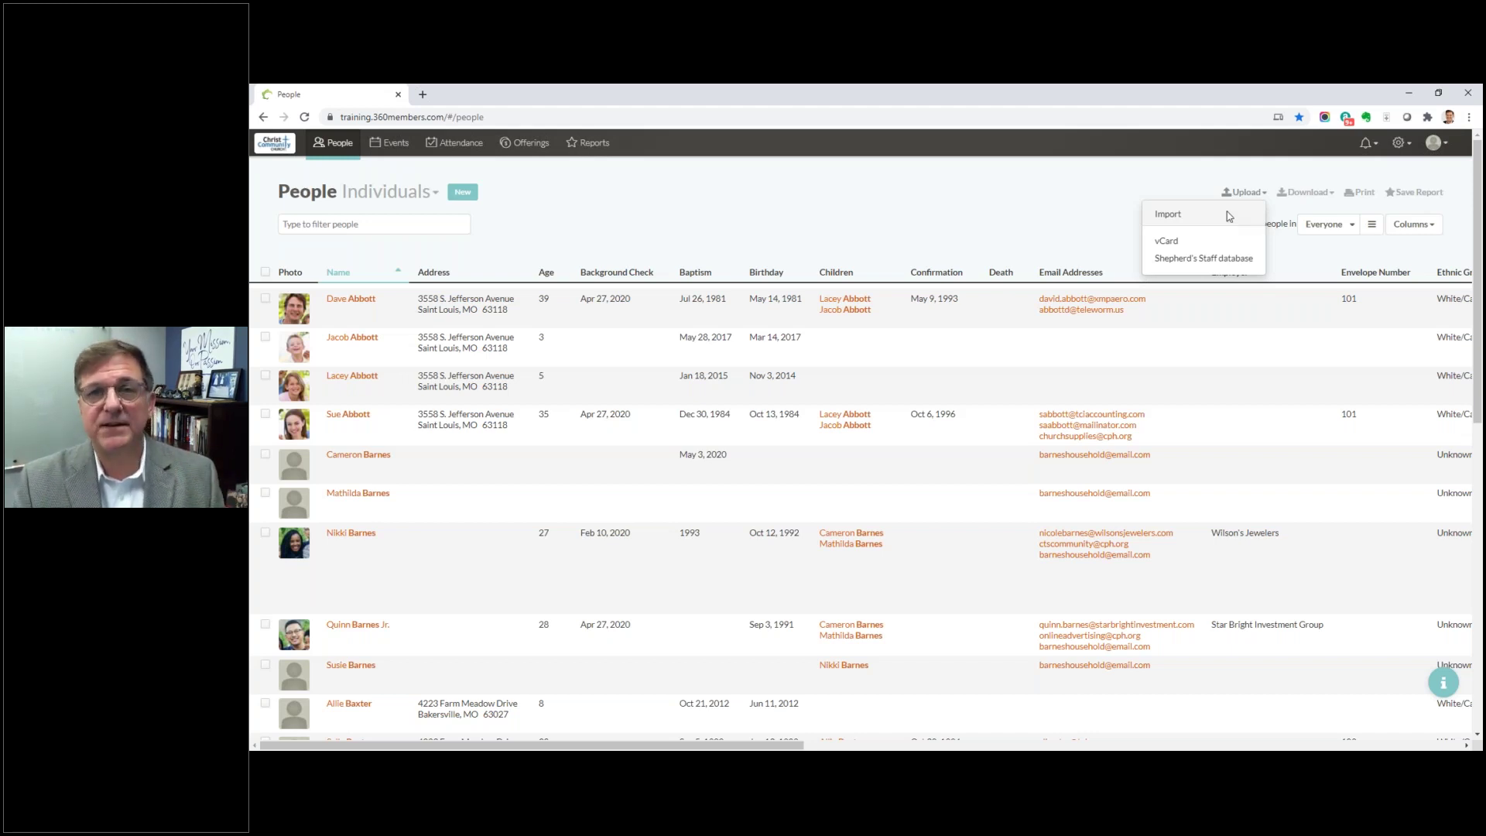
left_click(1075, 237)
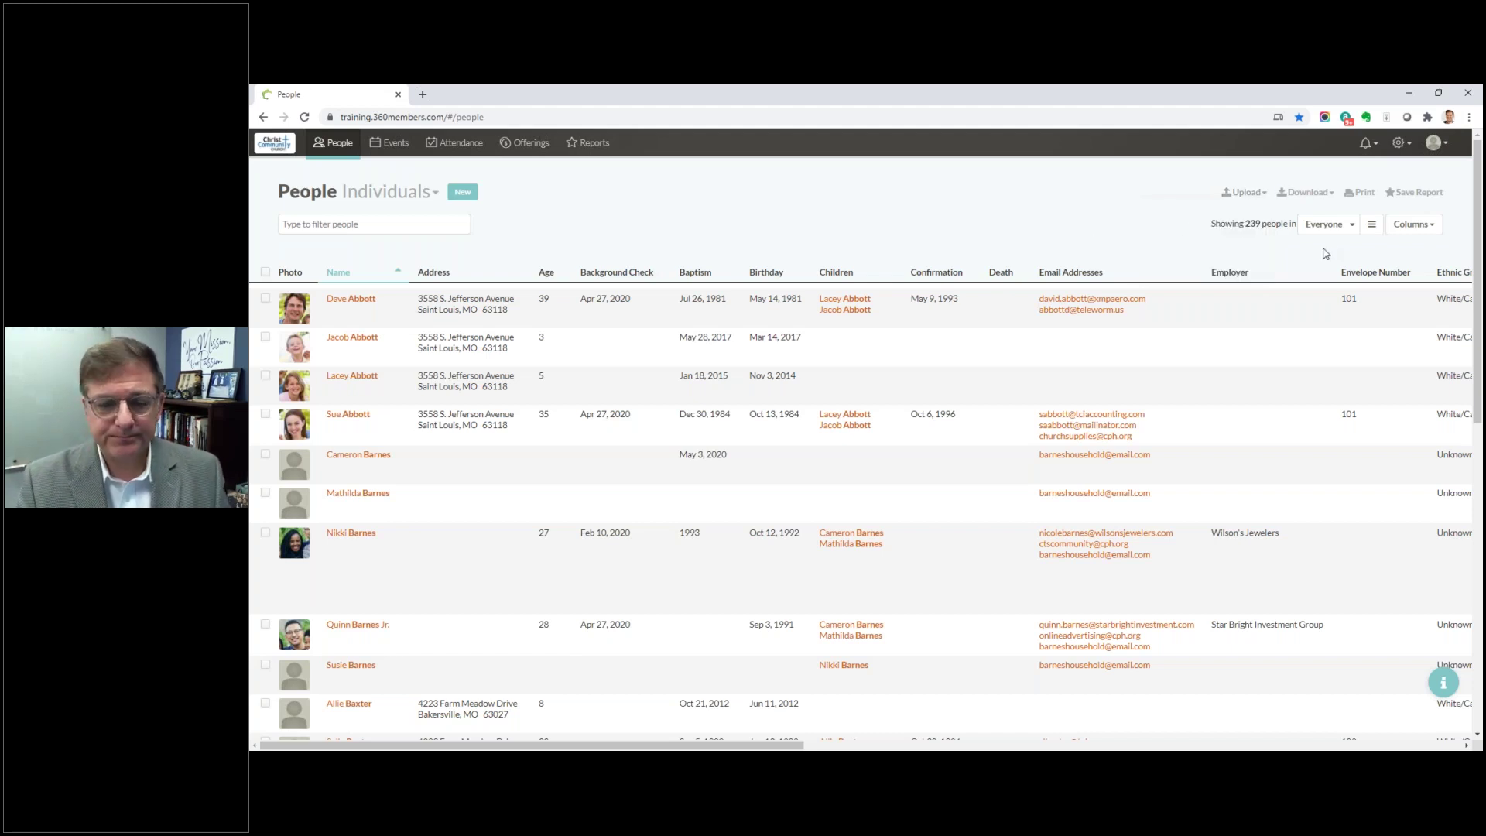
Step: Look over the People list's export and download options, then dismiss them
left_click(1328, 195)
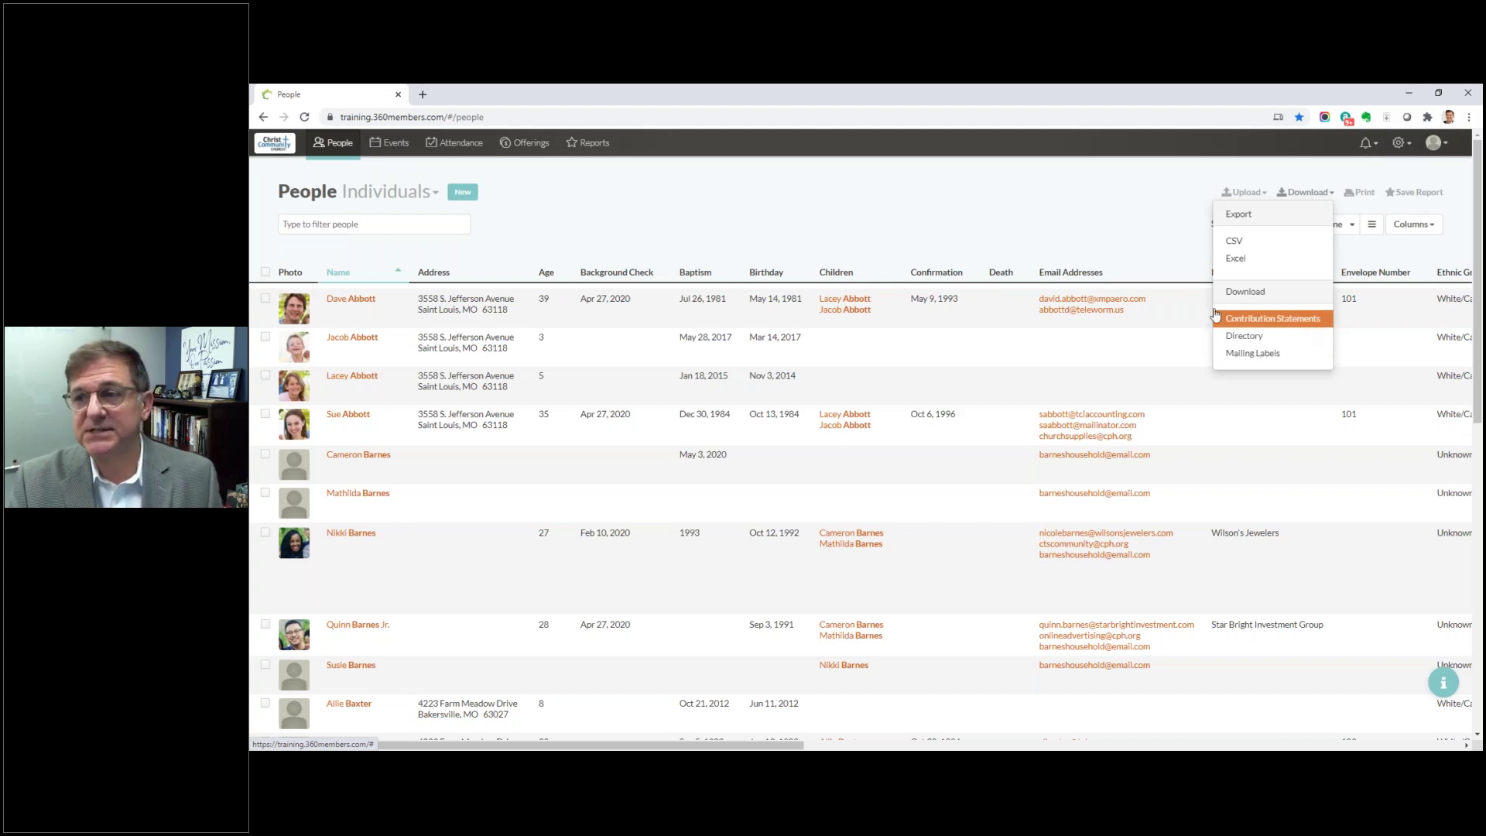
left_click(1173, 220)
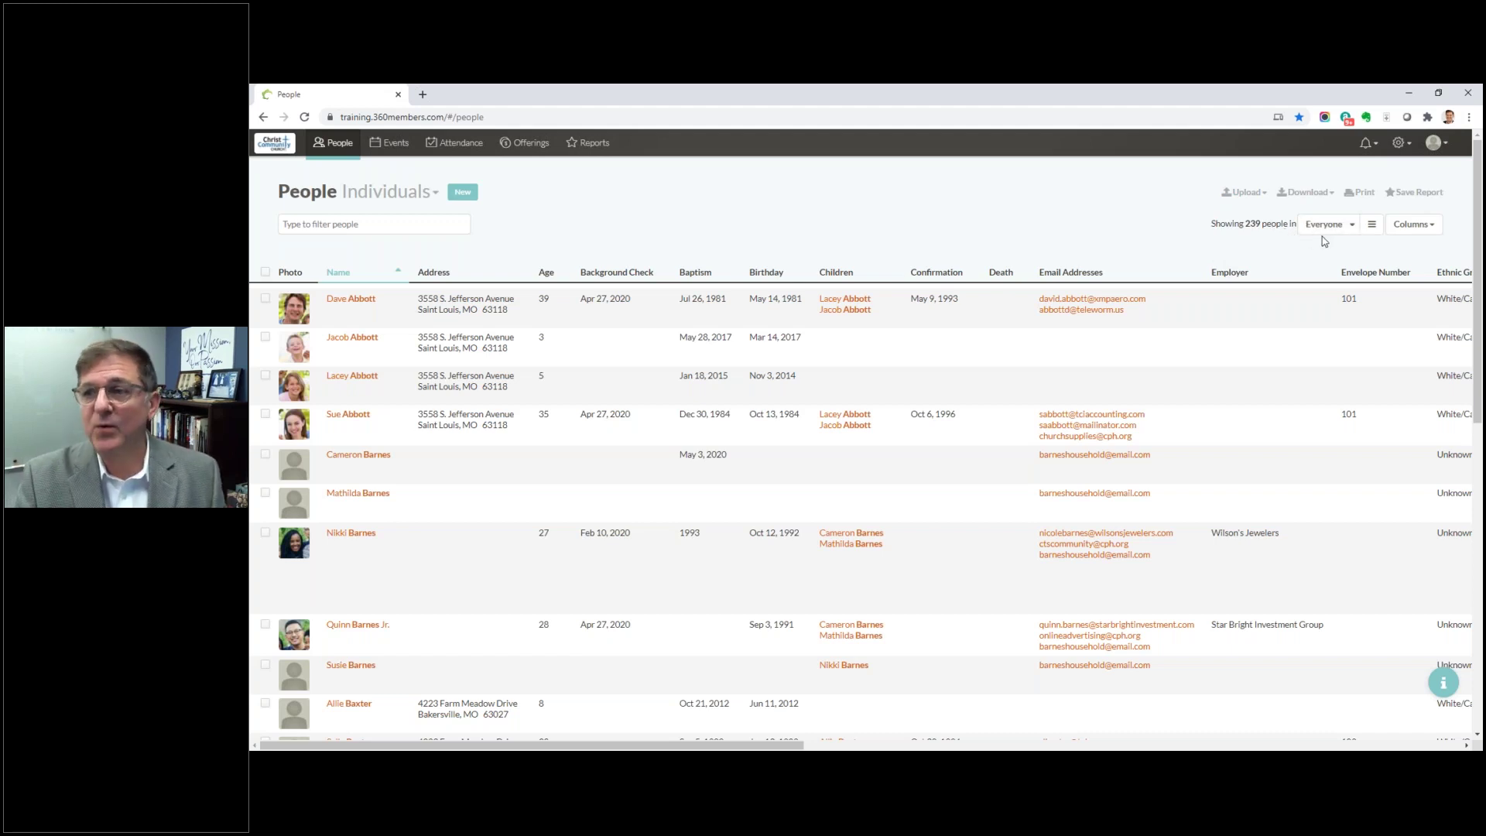
Step: Filter the People list to the Elder group, then to Married People
left_click(1354, 230)
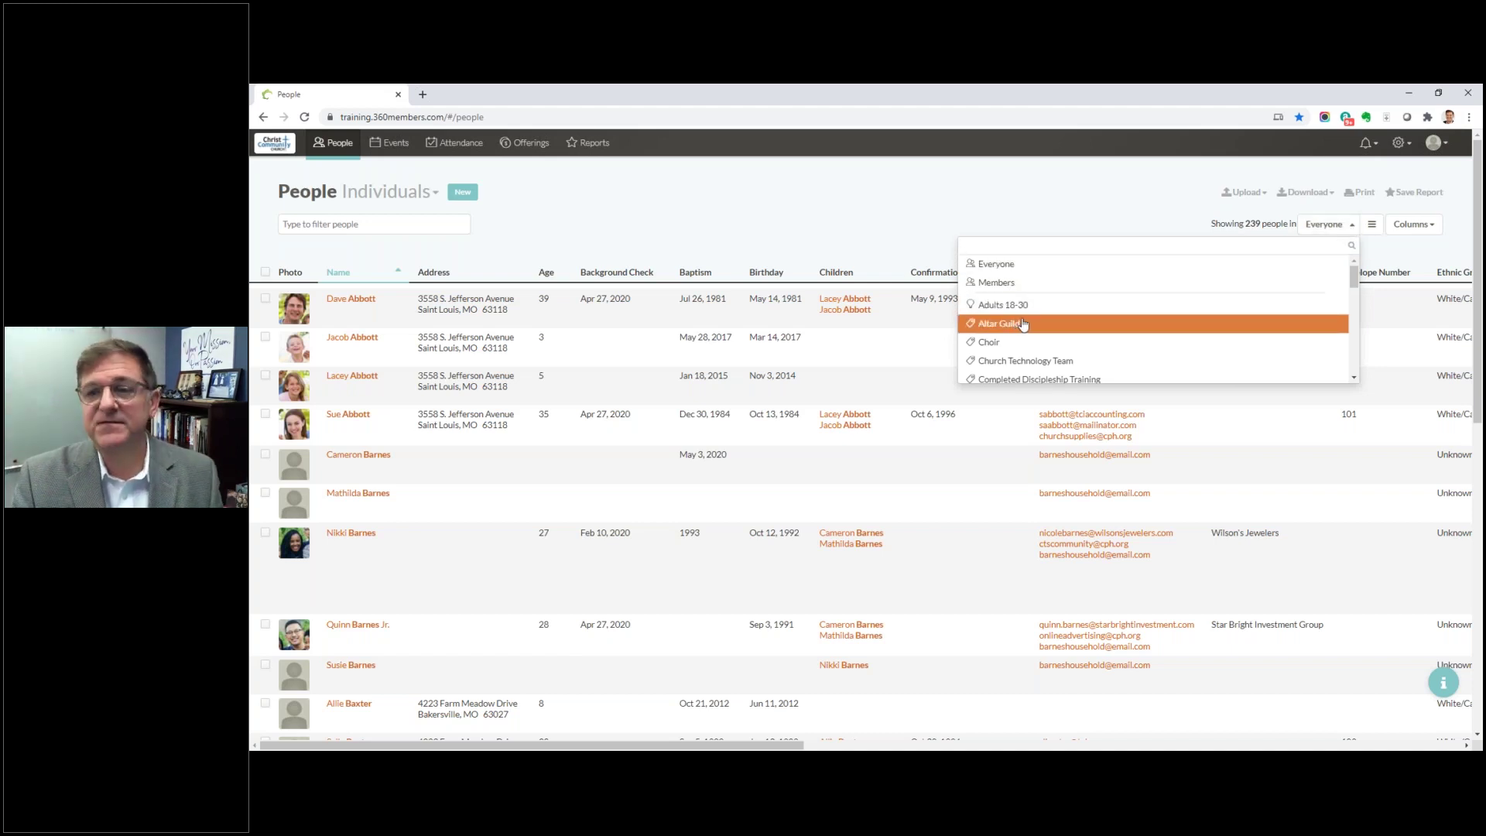
scroll(1027, 323, "down", 2)
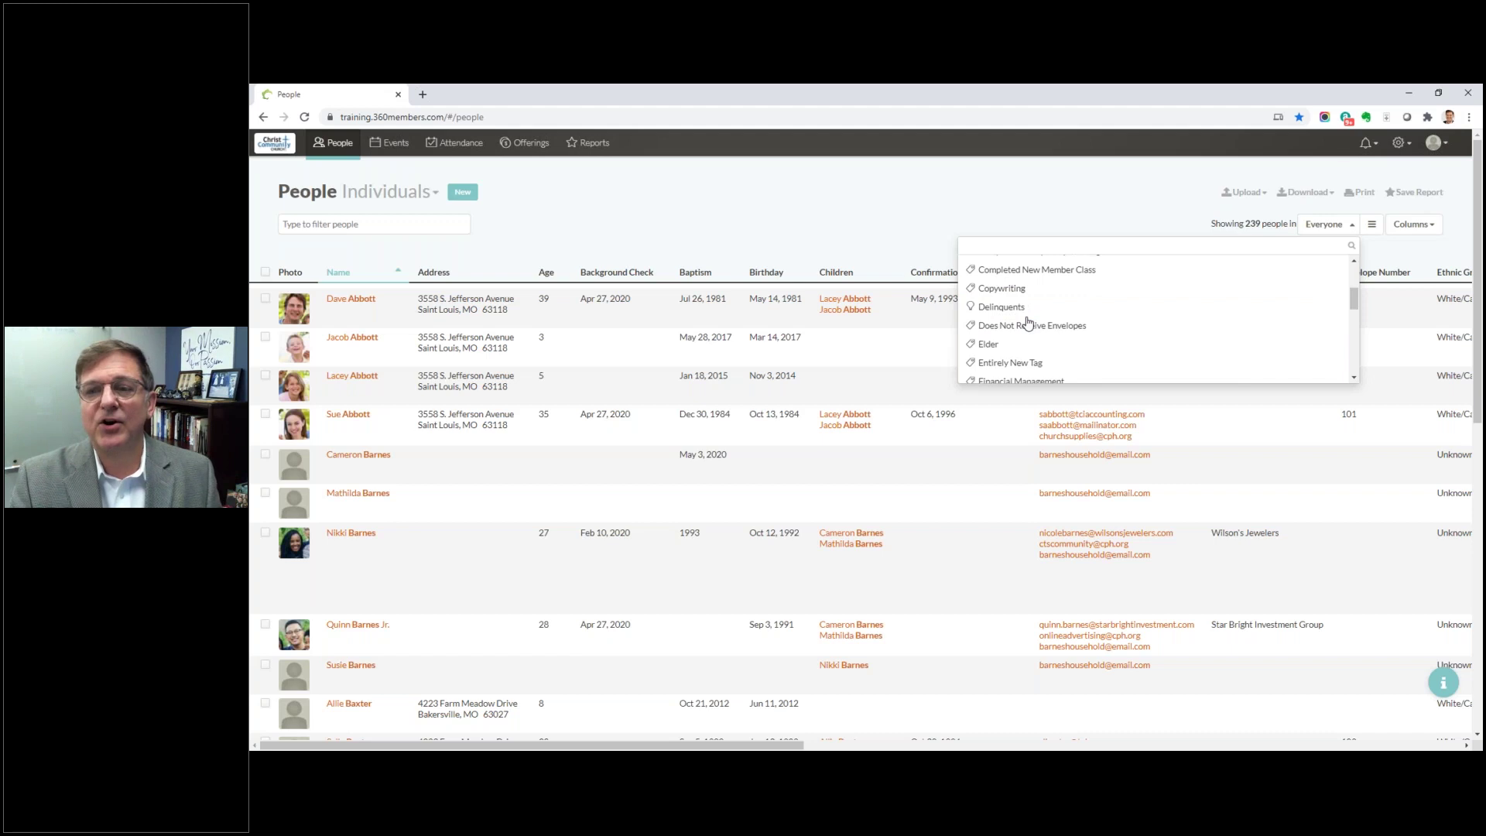
left_click(994, 348)
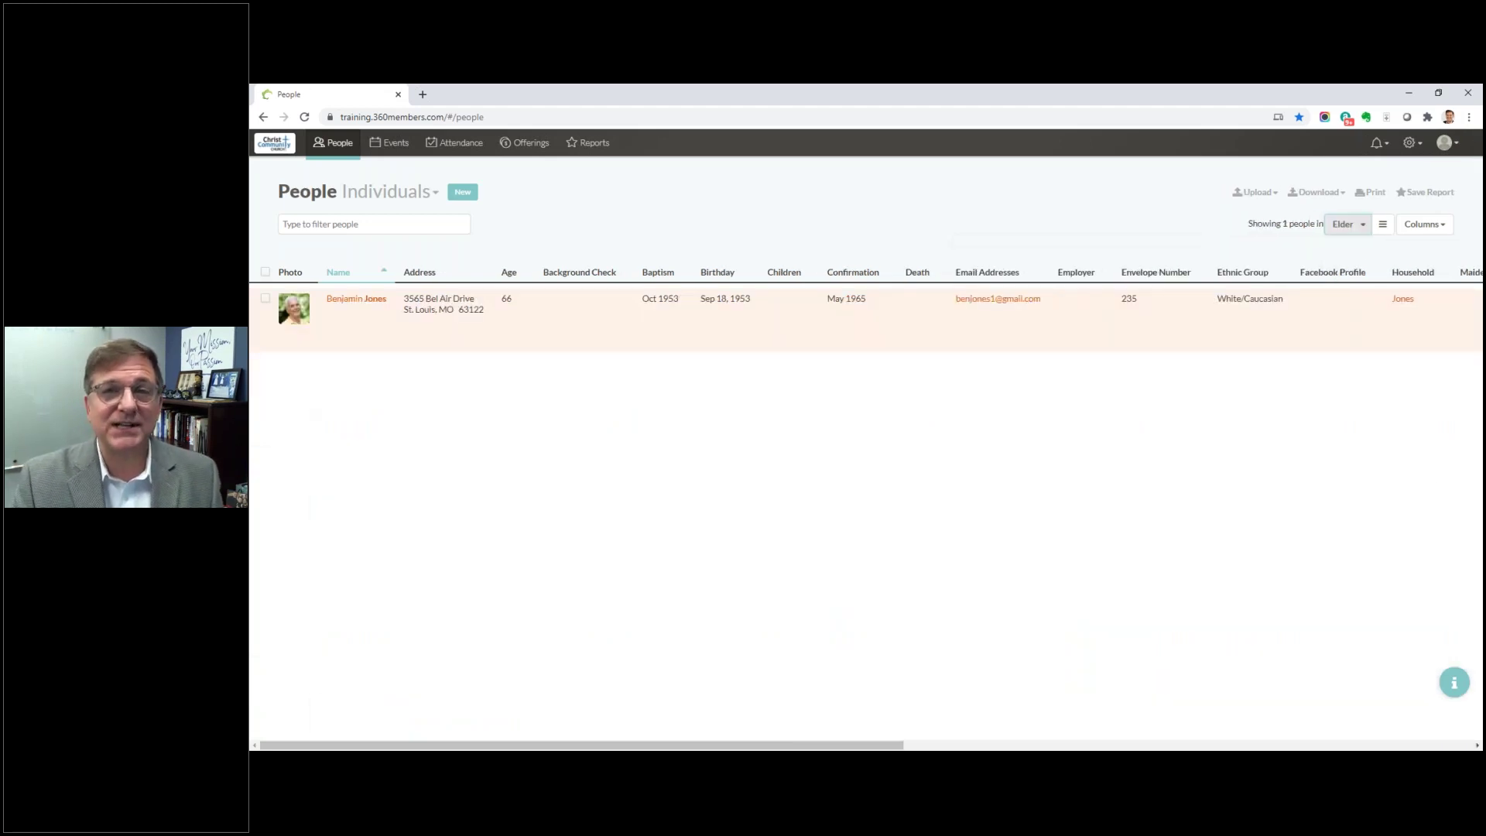
left_click(1364, 226)
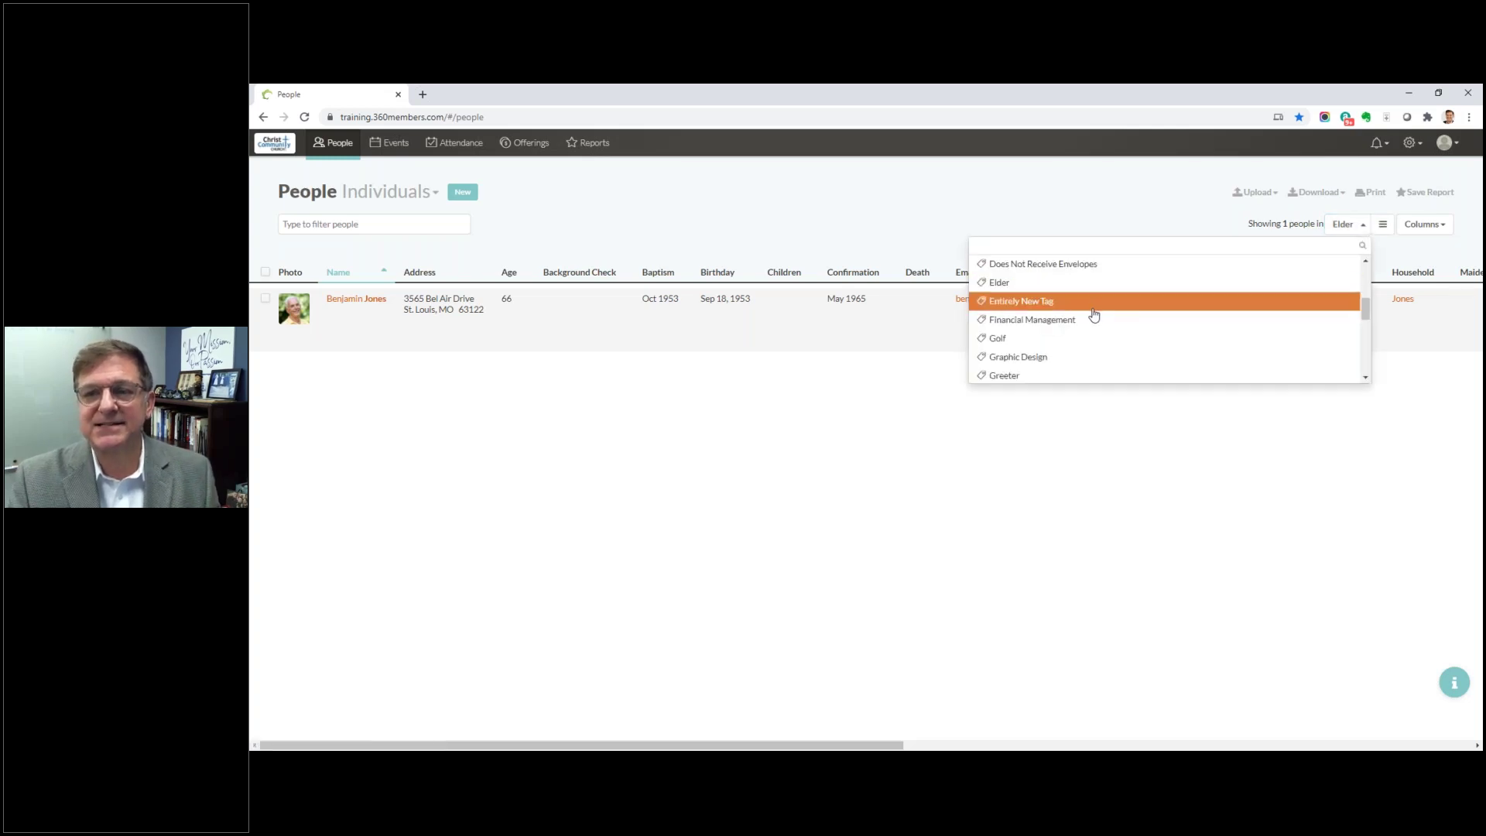
scroll(1093, 310, "down", 1)
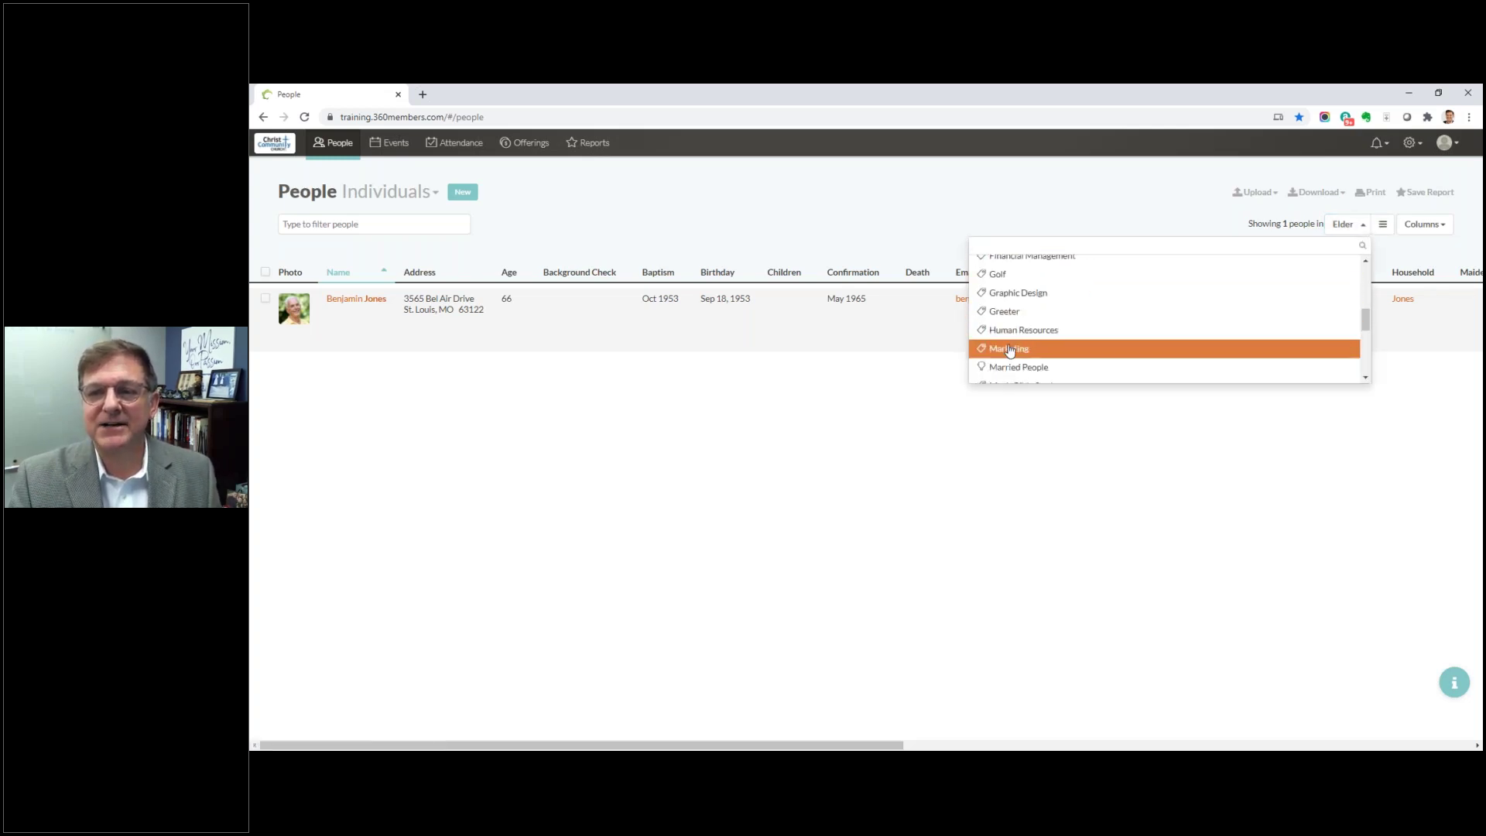
scroll(1018, 333, "down", 1)
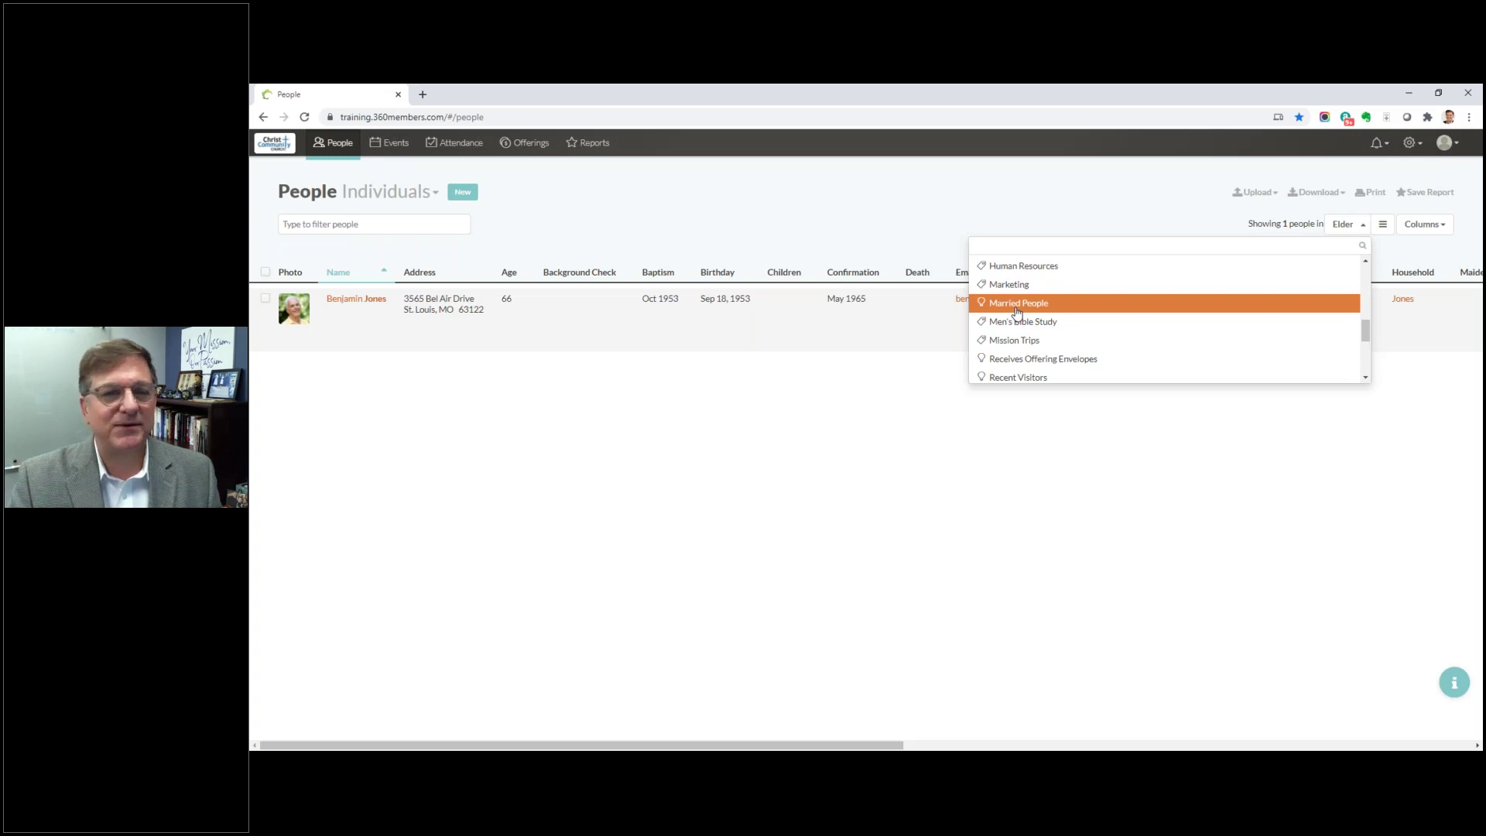
left_click(1017, 305)
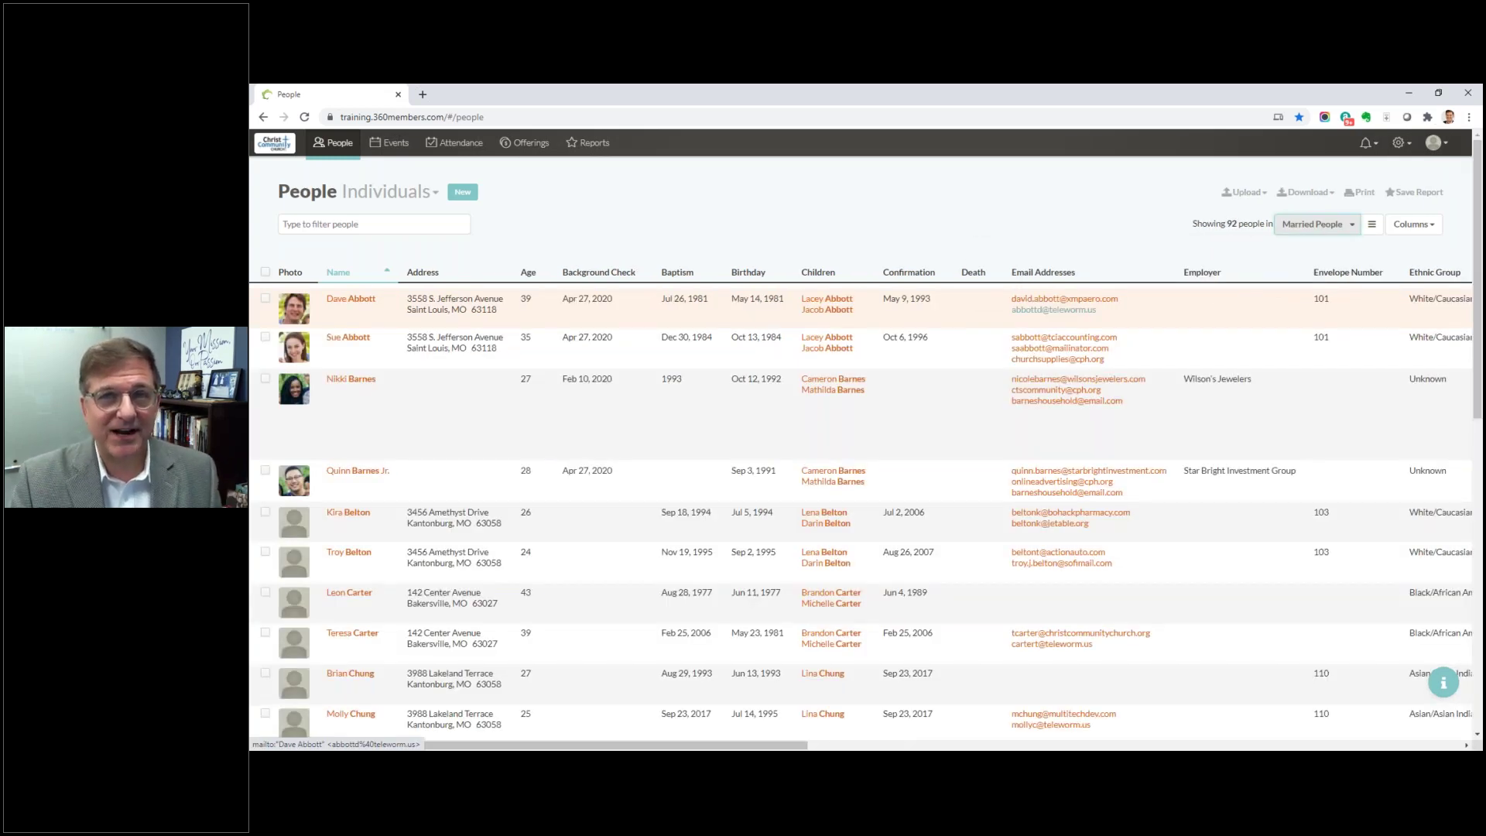
Step: Switch the group filter back to Everyone, showing all 239 individuals
left_click(1351, 226)
scroll(1180, 301, "up", 5)
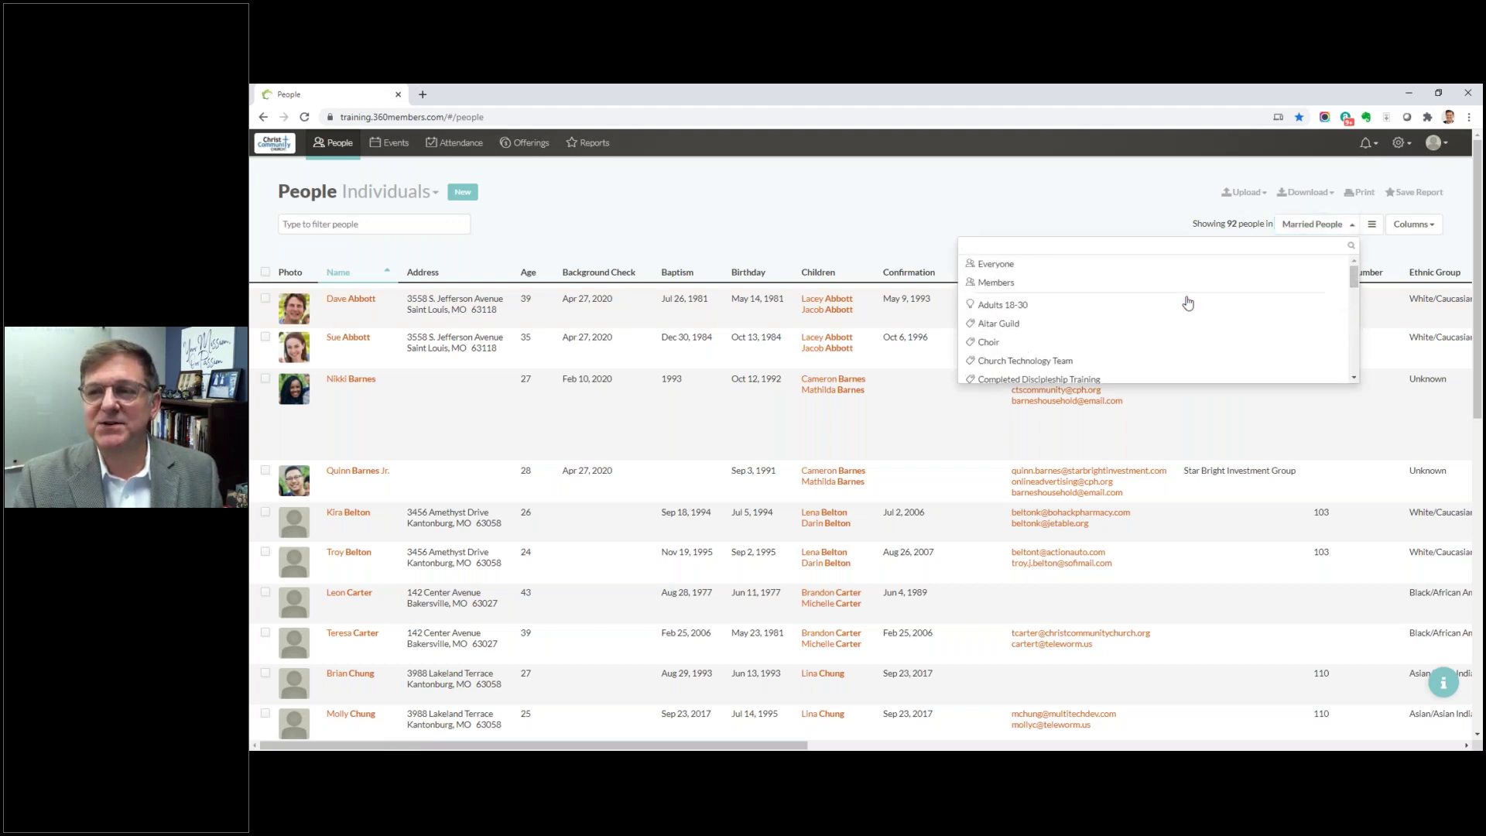
left_click(1000, 265)
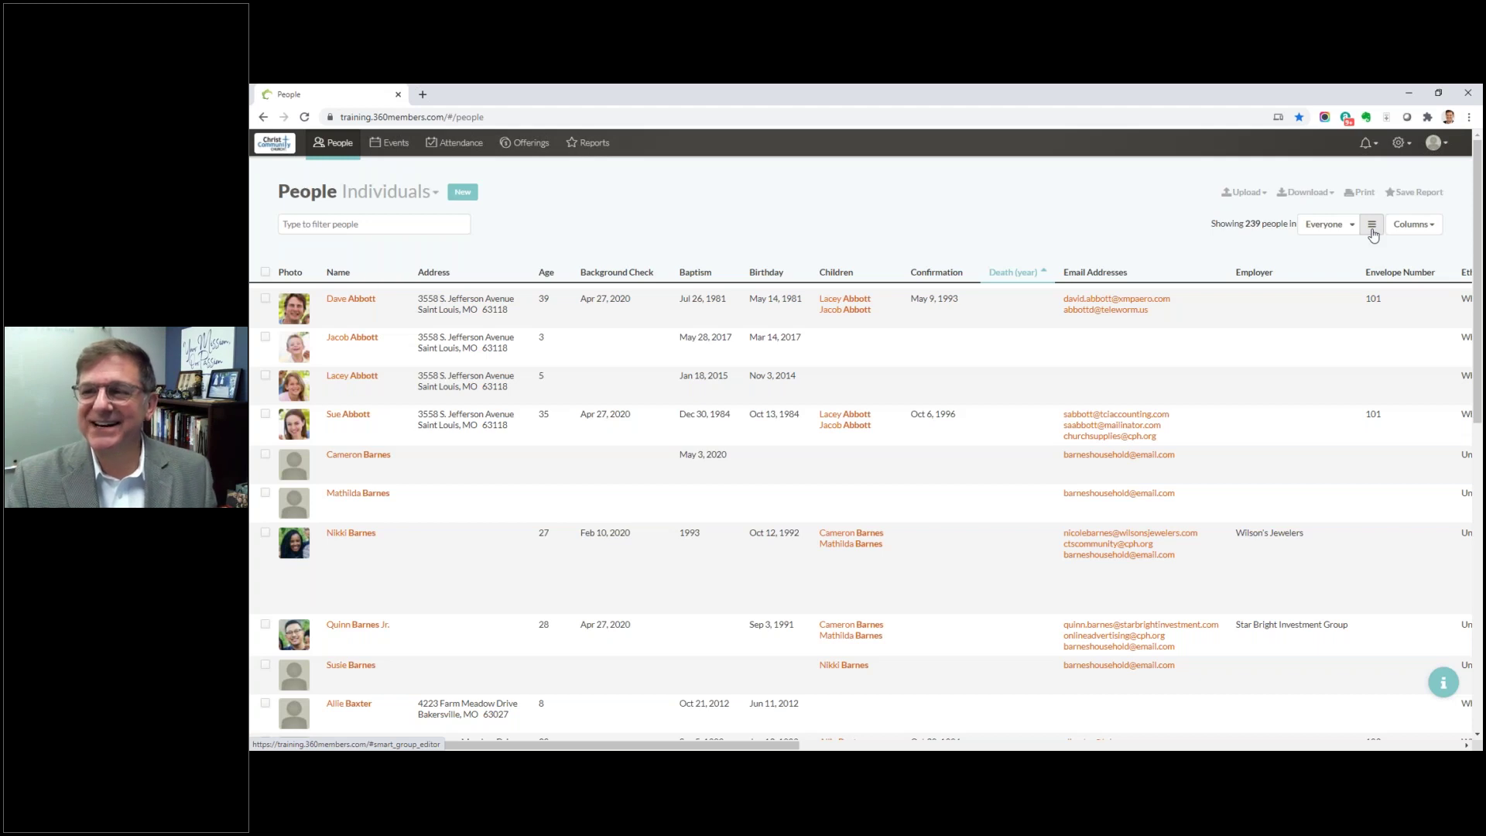
left_click(1371, 227)
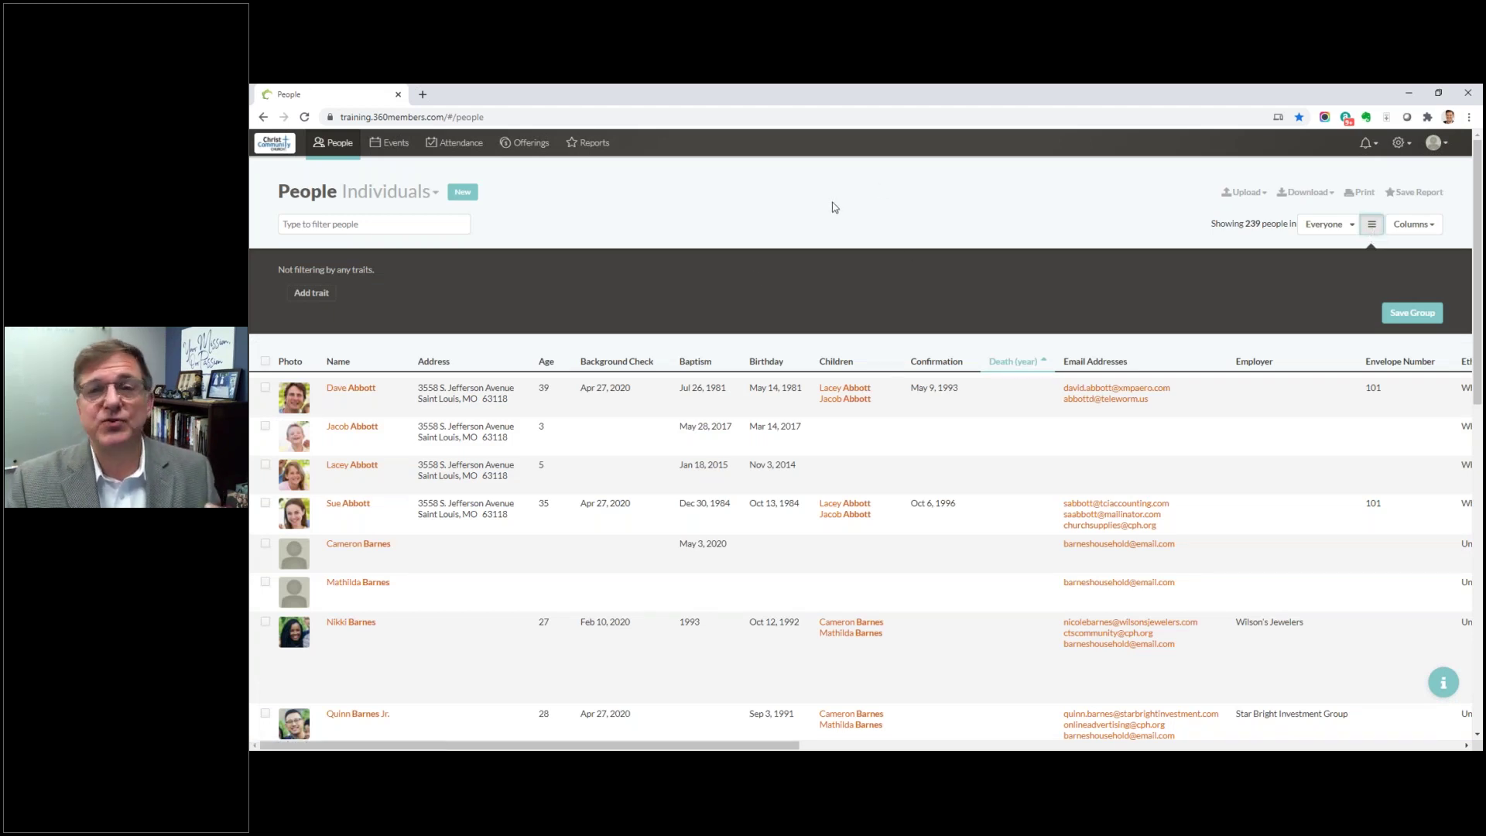
left_click(324, 294)
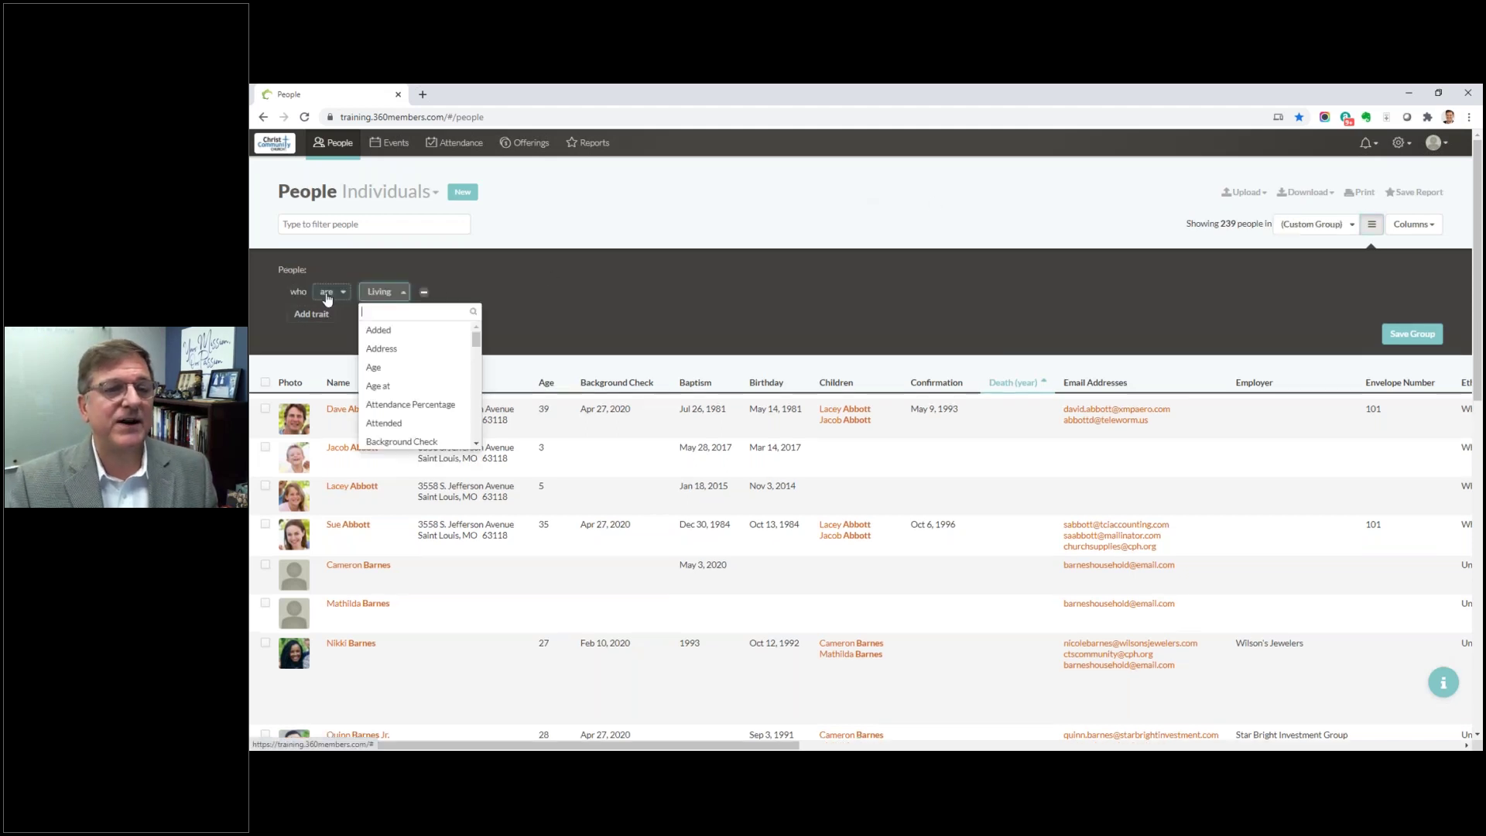
left_click(400, 300)
left_click(402, 301)
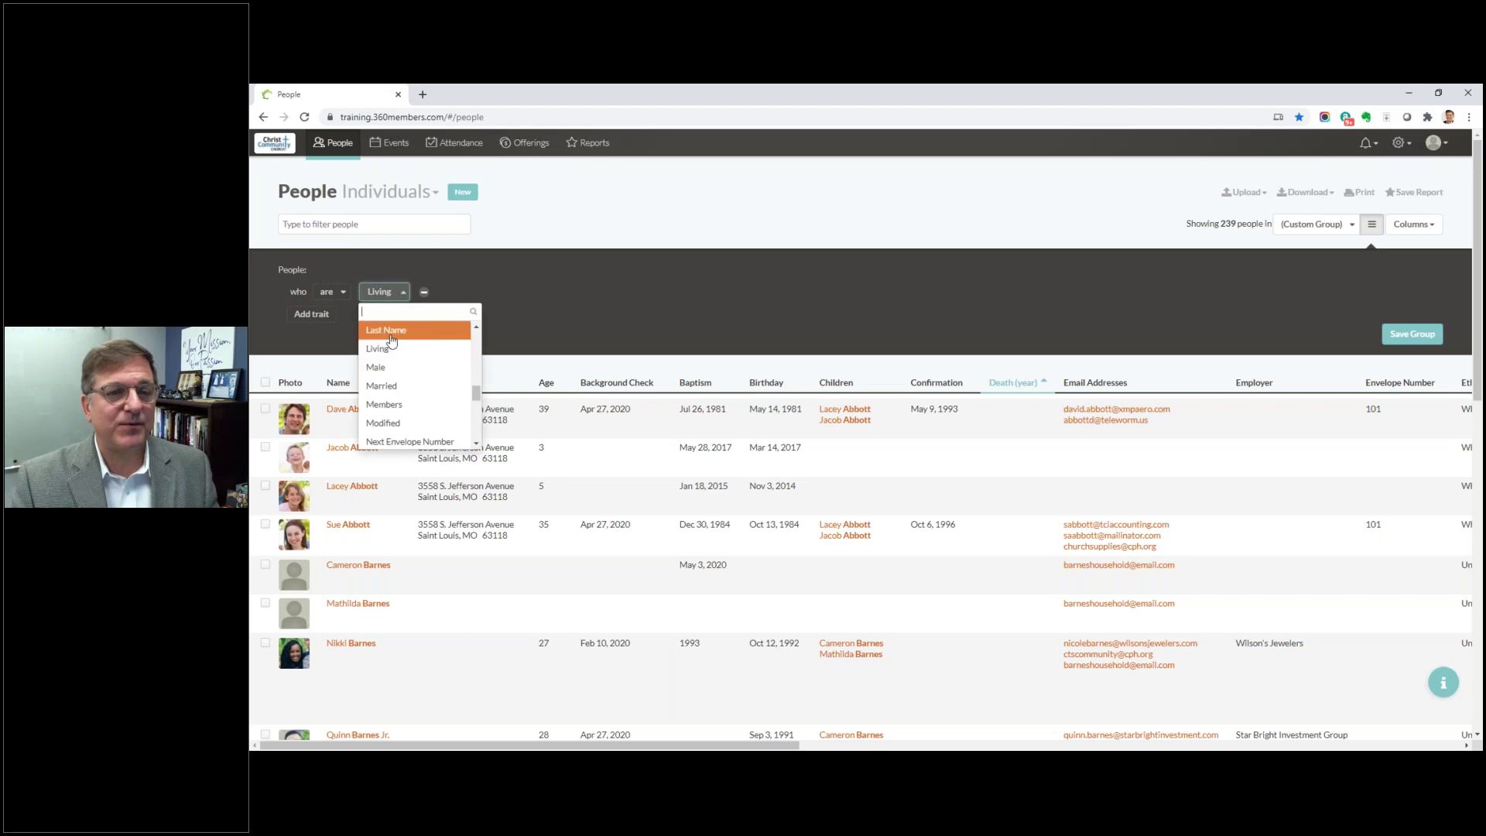
left_click(404, 367)
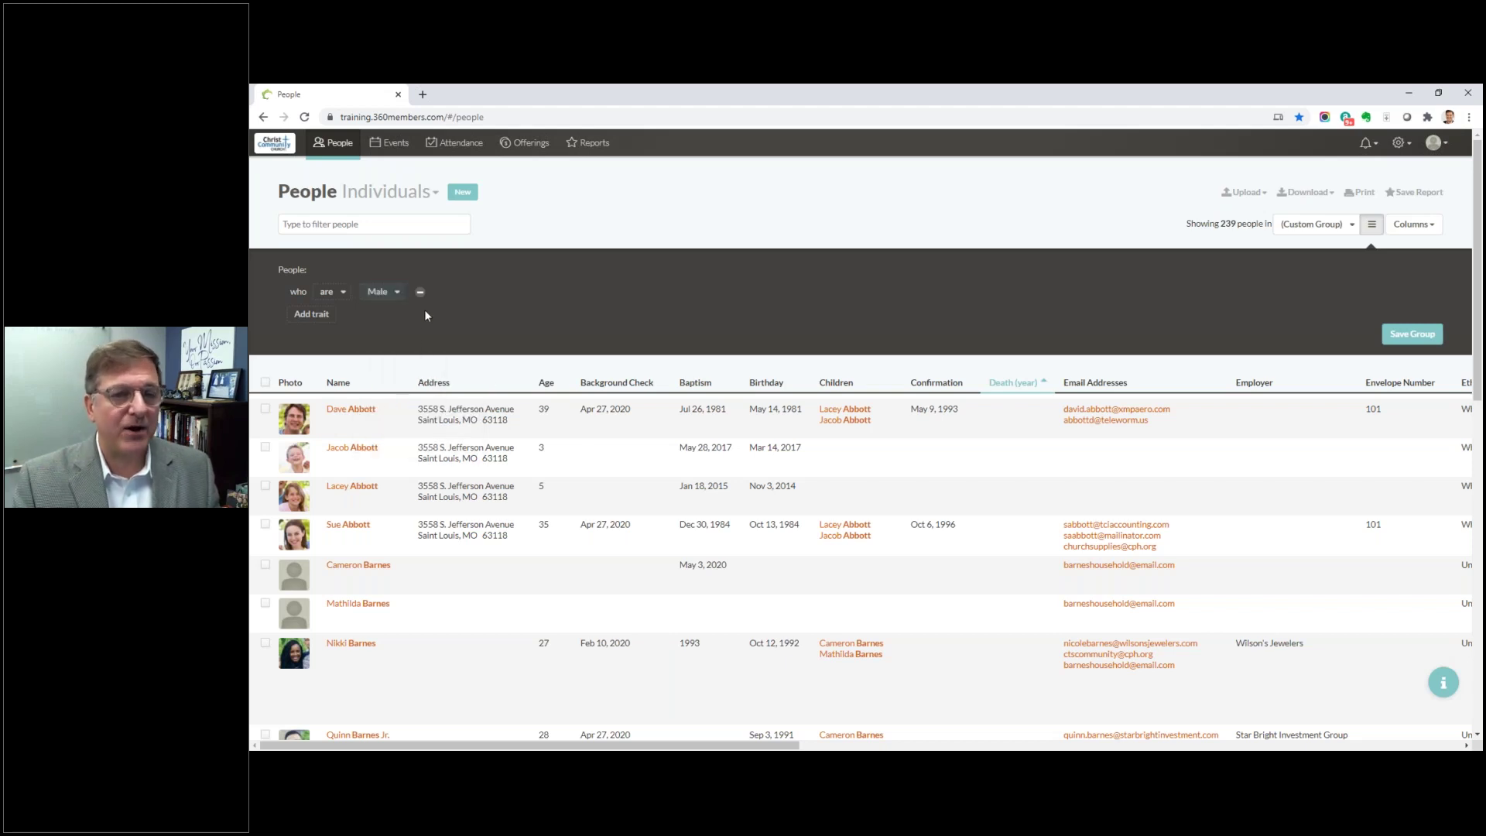
left_click(313, 314)
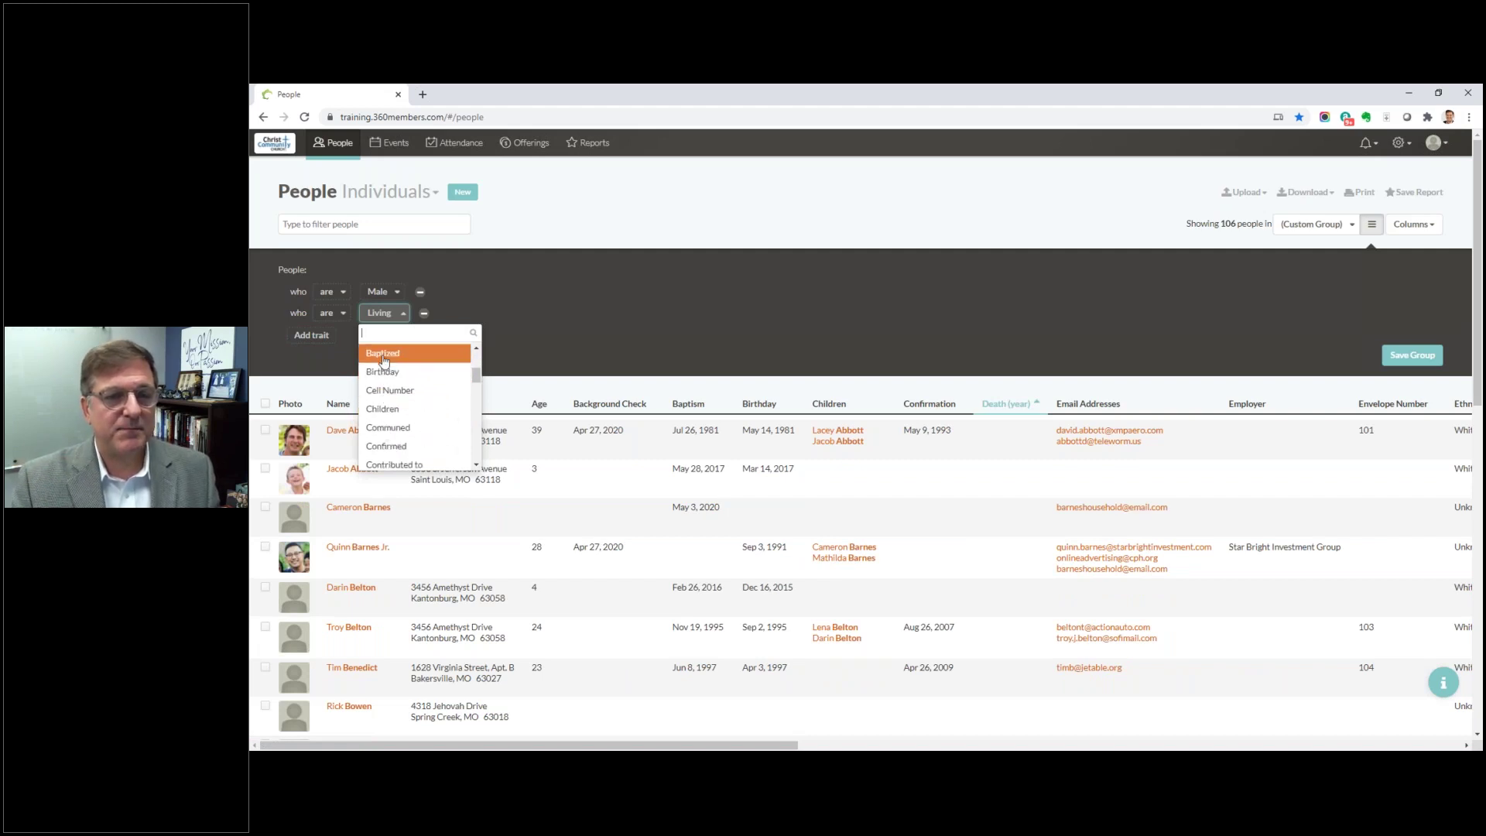
left_click(382, 354)
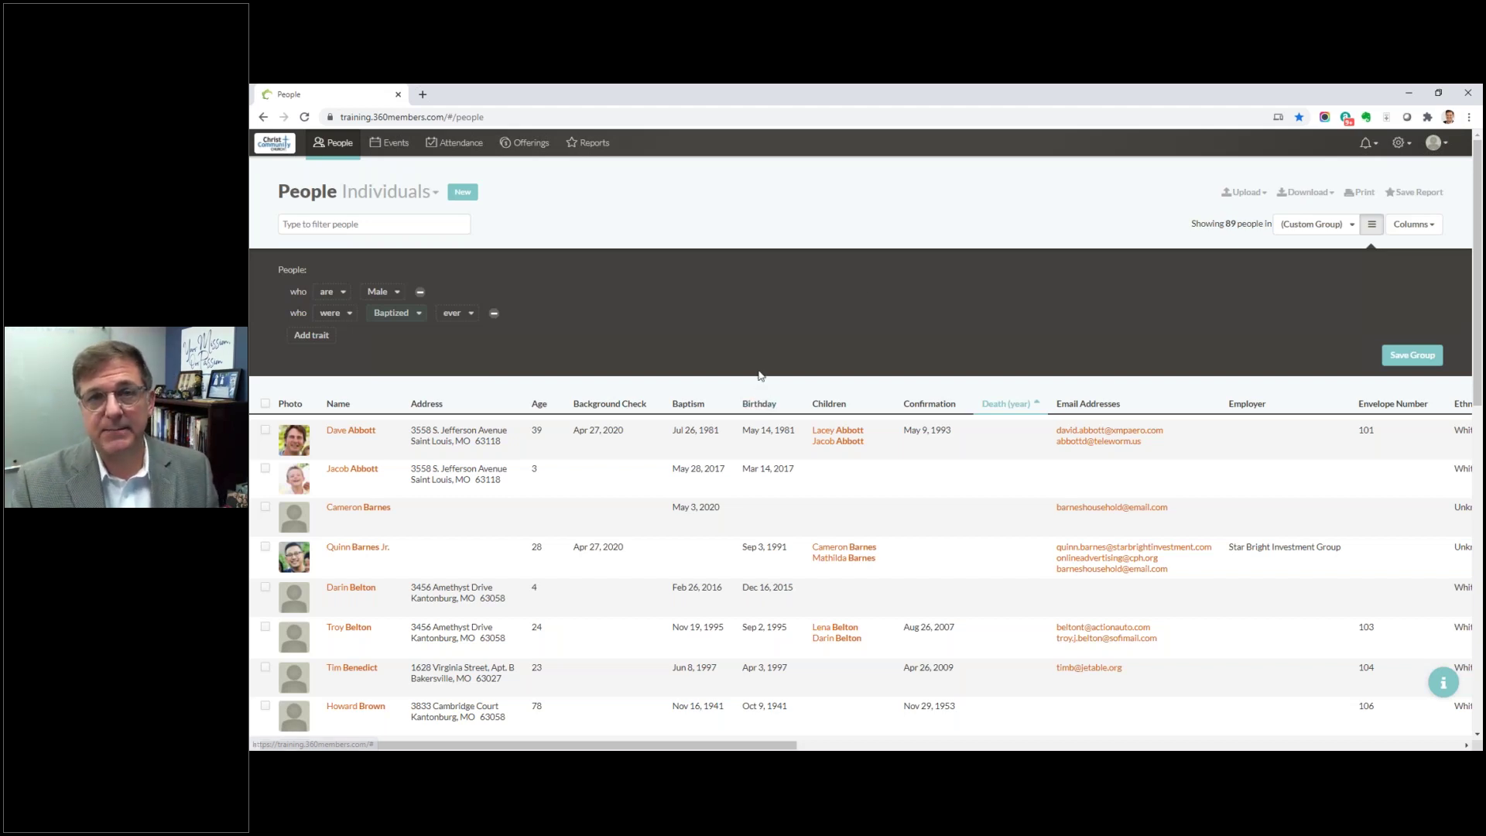
left_click(1370, 235)
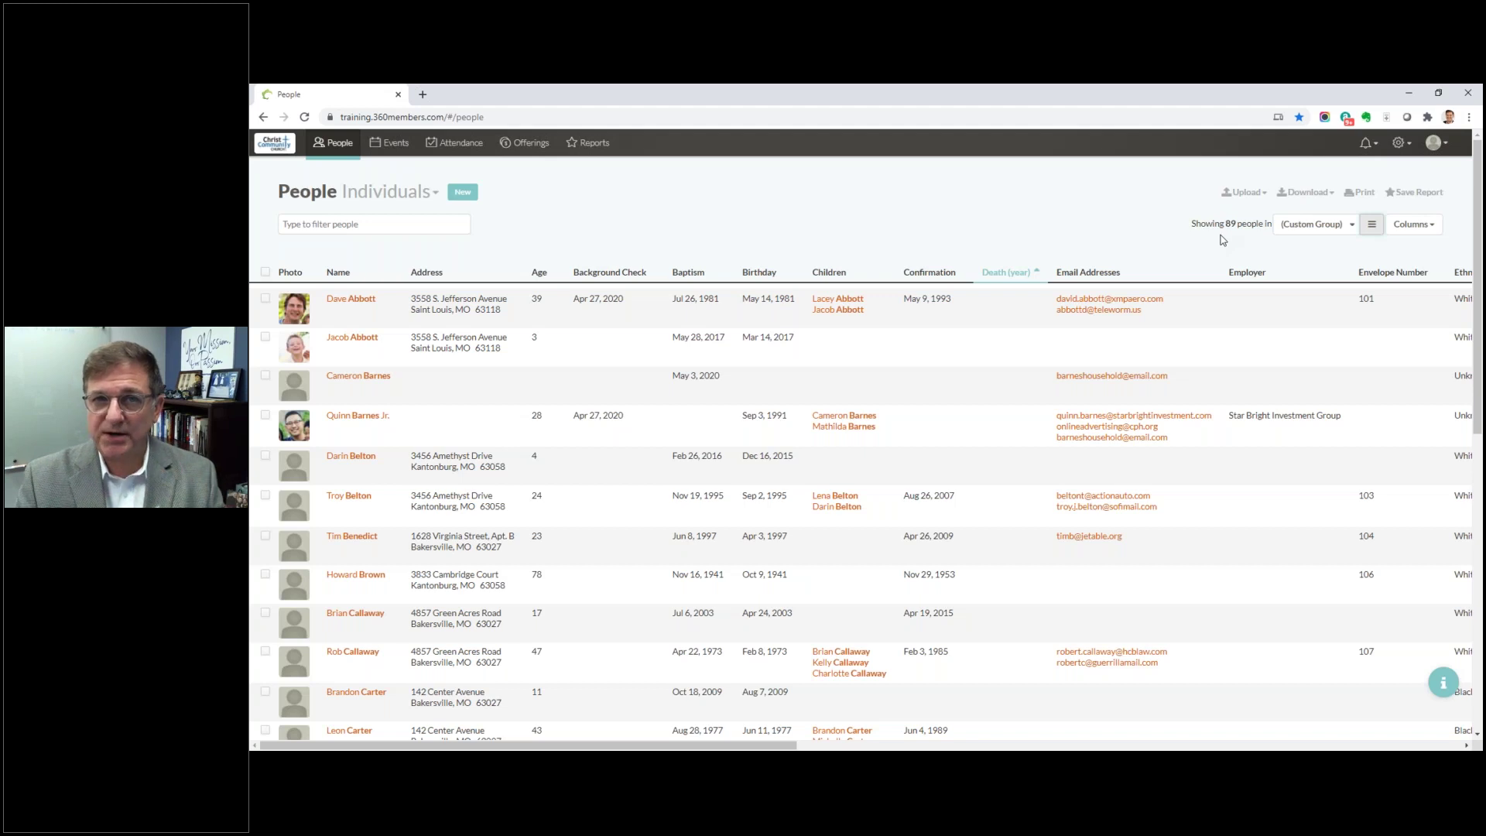
left_click(1356, 225)
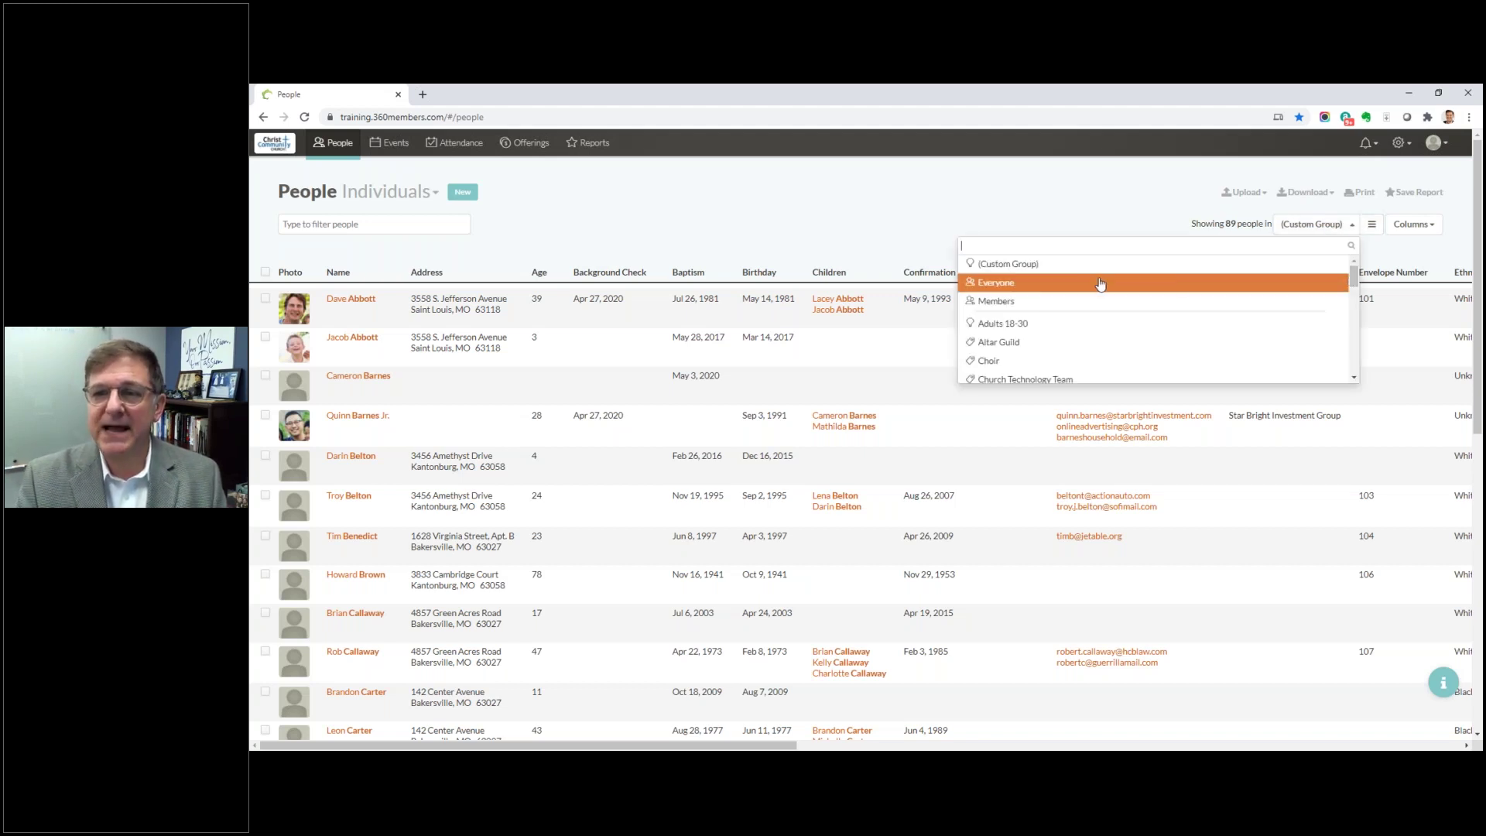
left_click(1017, 288)
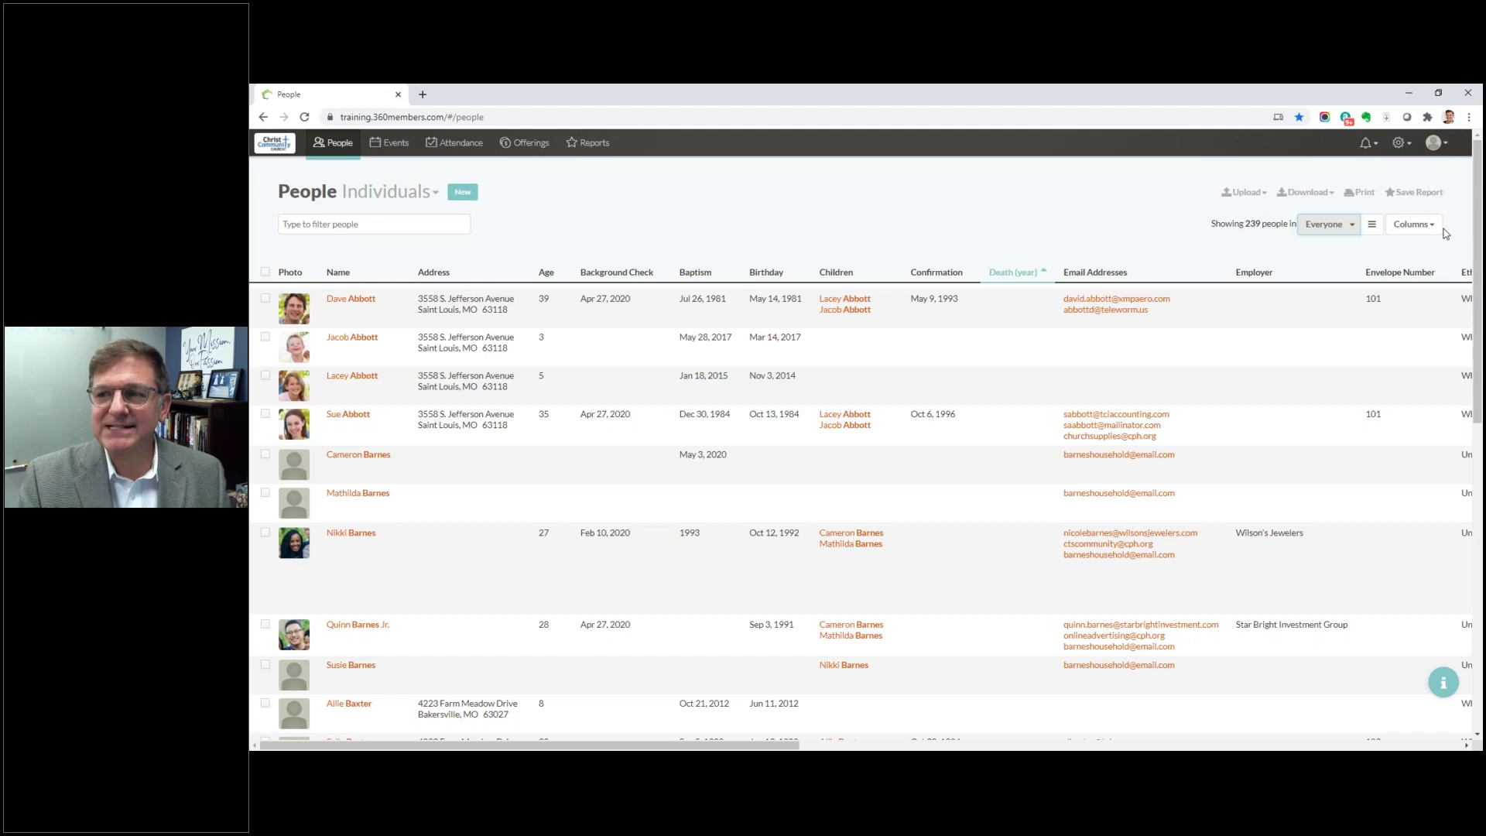
left_click(1414, 224)
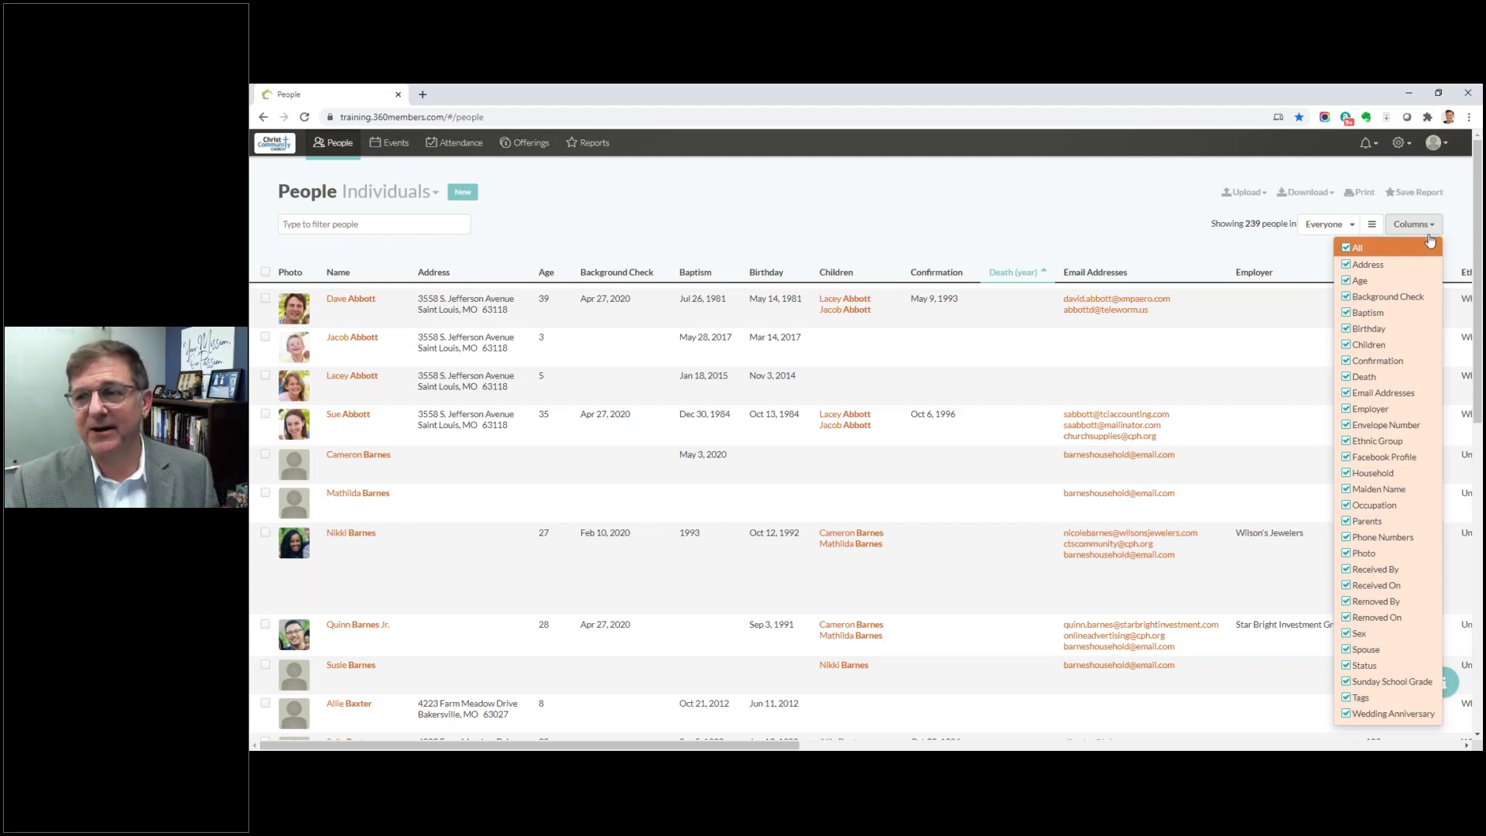
left_click(1347, 248)
left_click(1346, 264)
left_click(1346, 281)
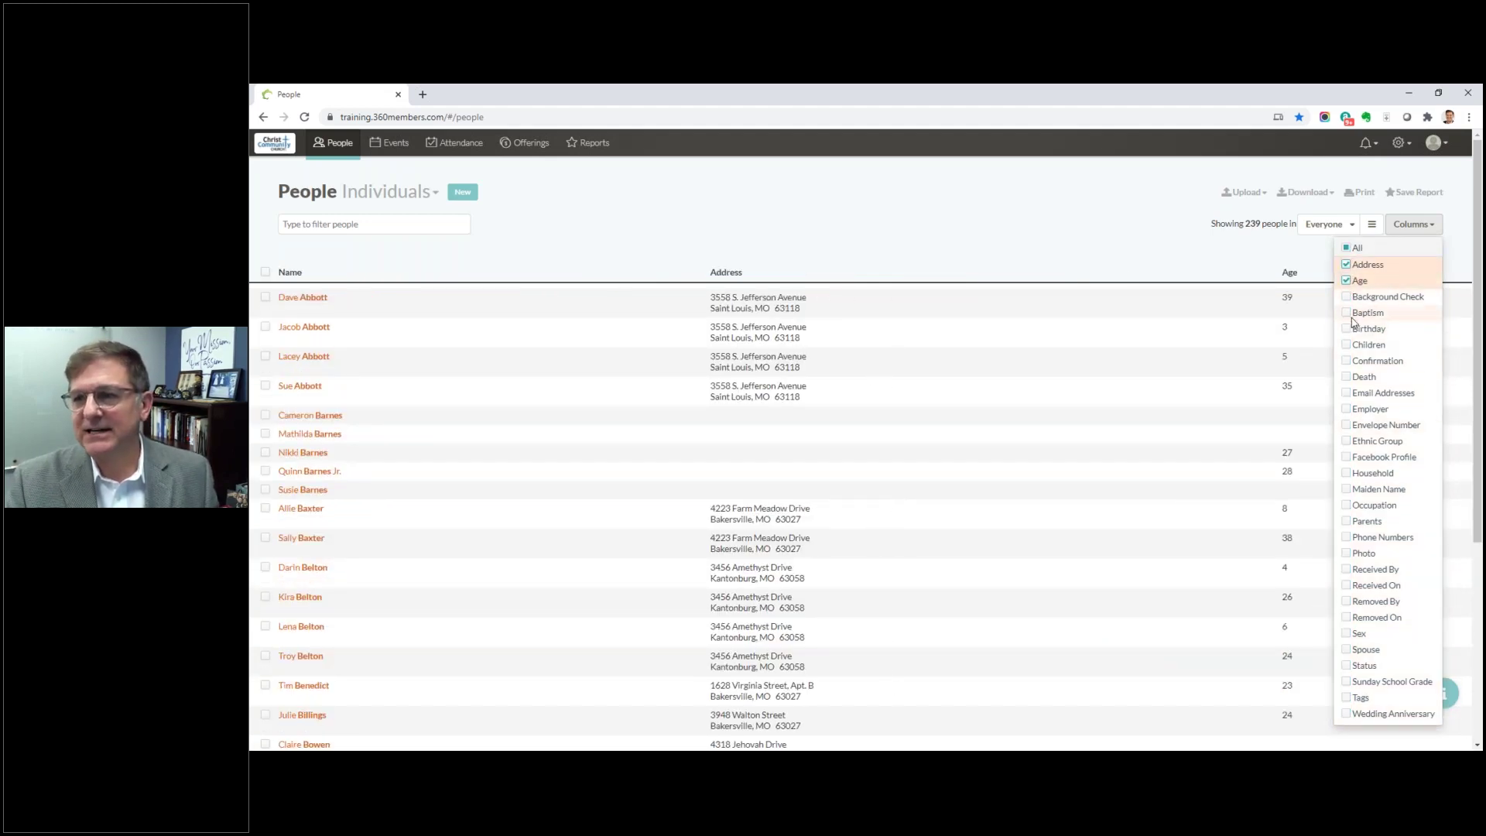
left_click(1347, 313)
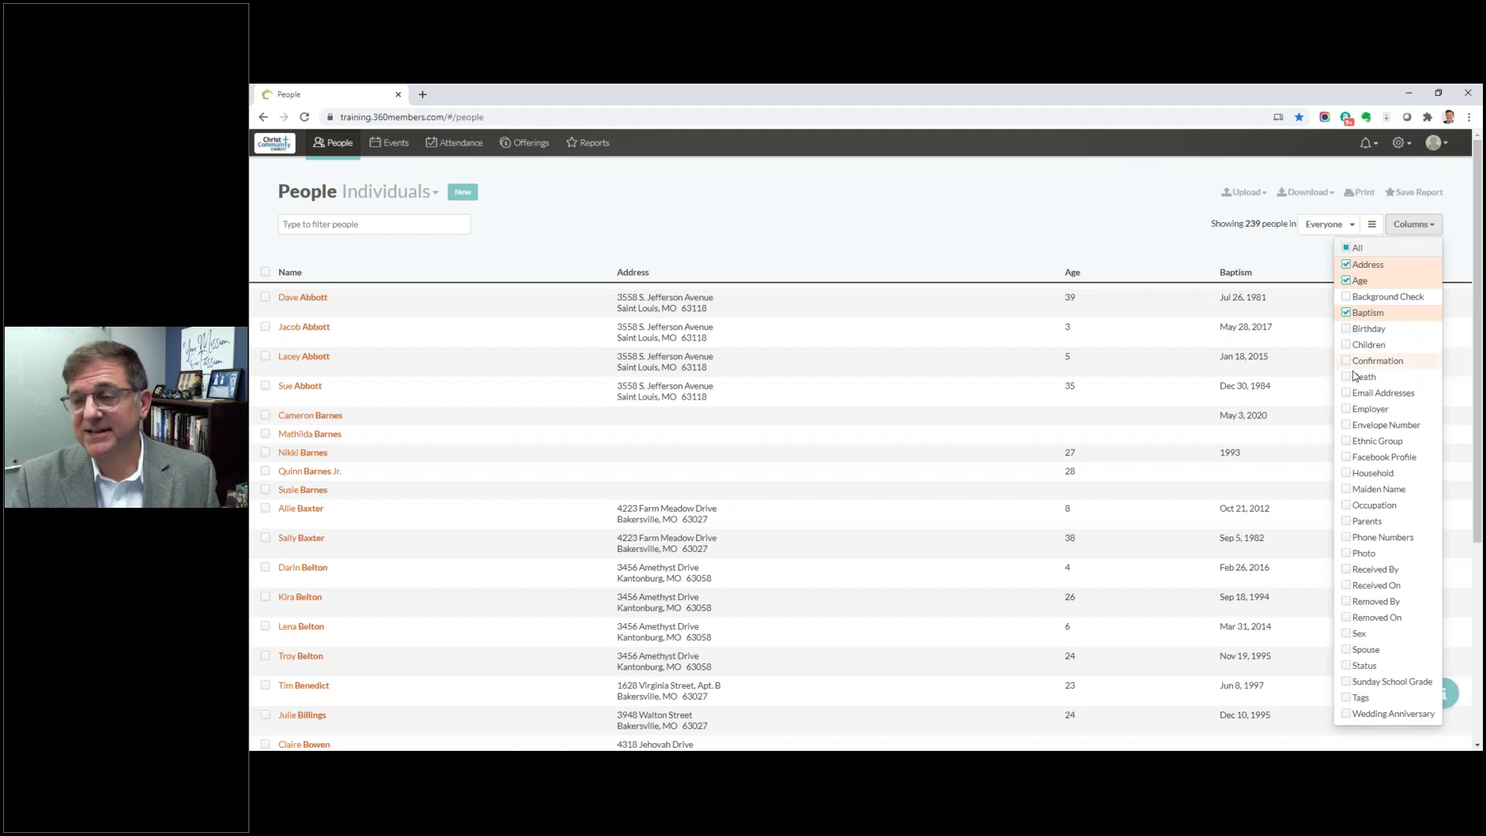
left_click(1347, 345)
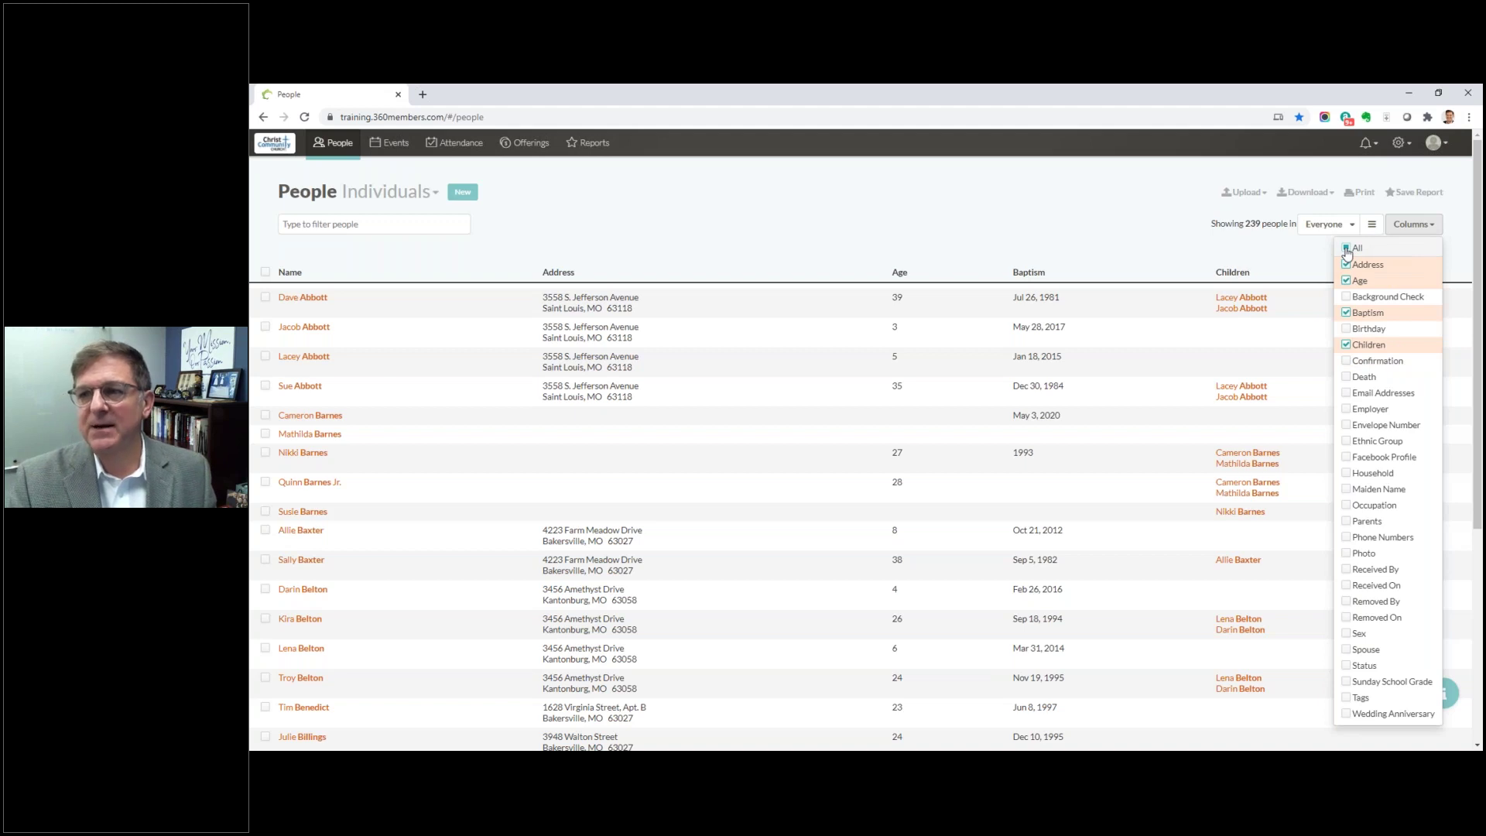
left_click(1347, 249)
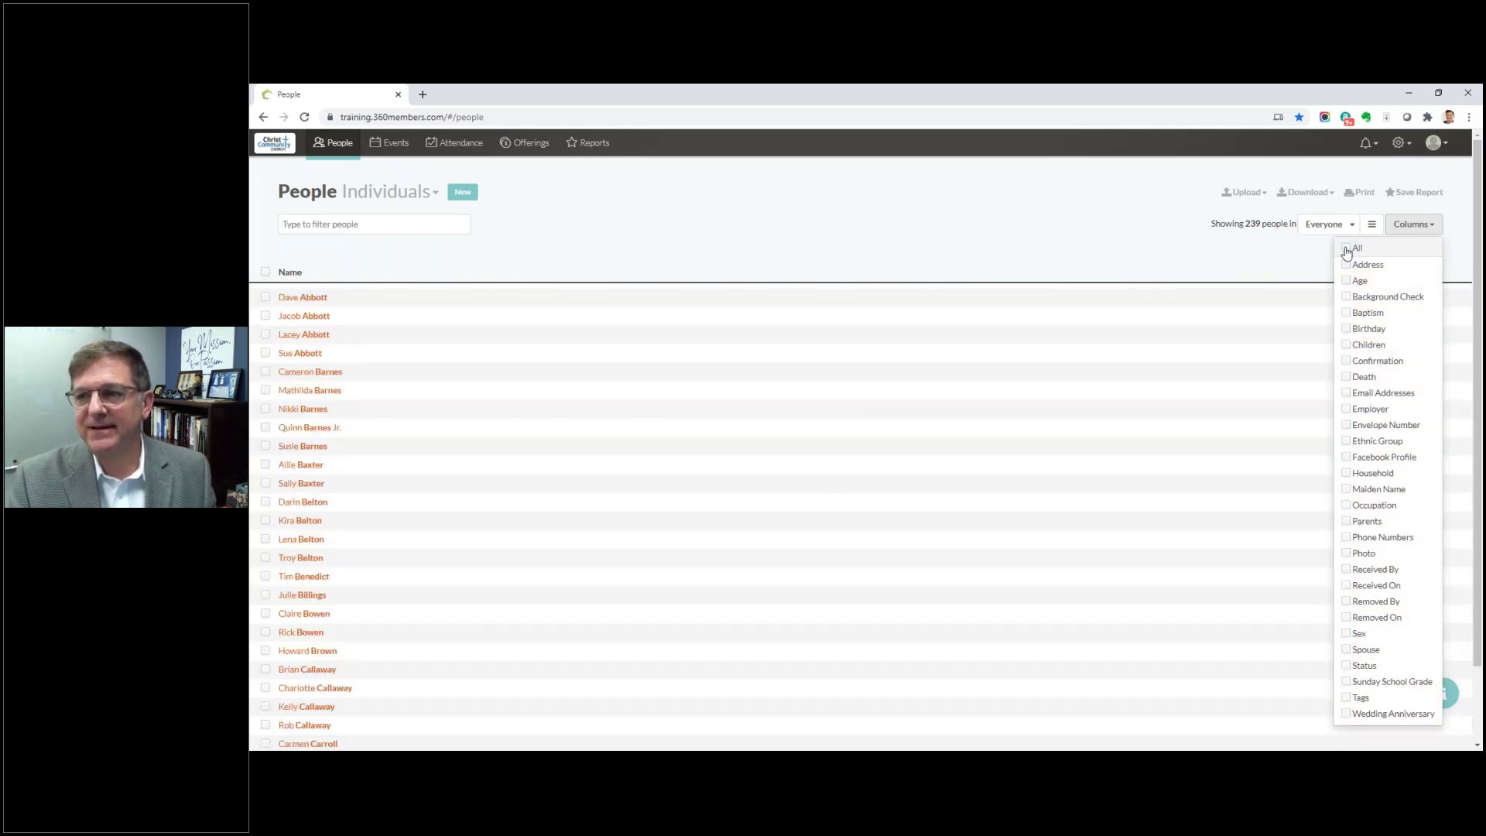
left_click(1347, 249)
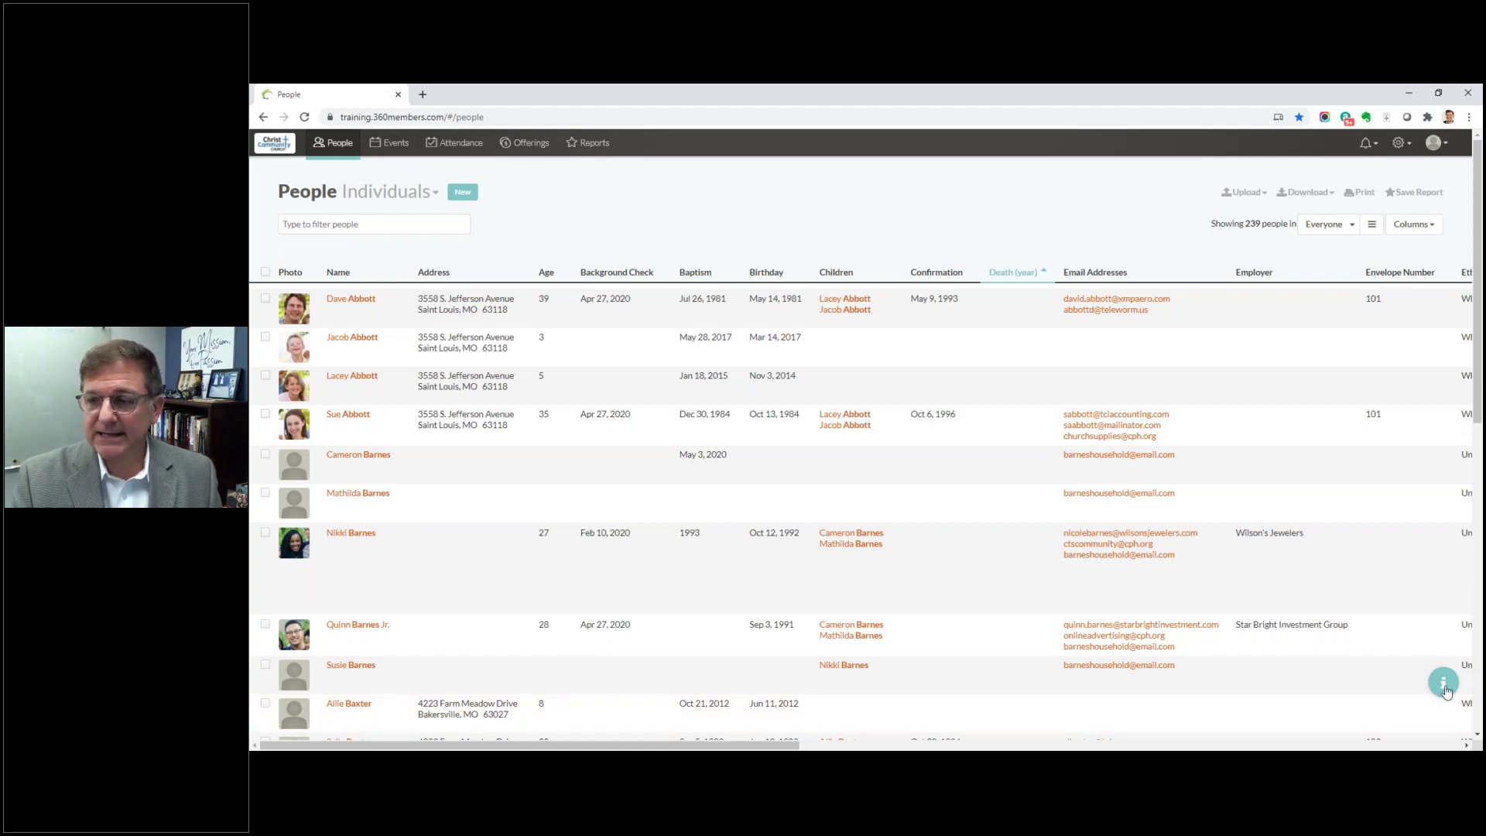
Step: Start a support message about the People page from the help panel
left_click(1444, 686)
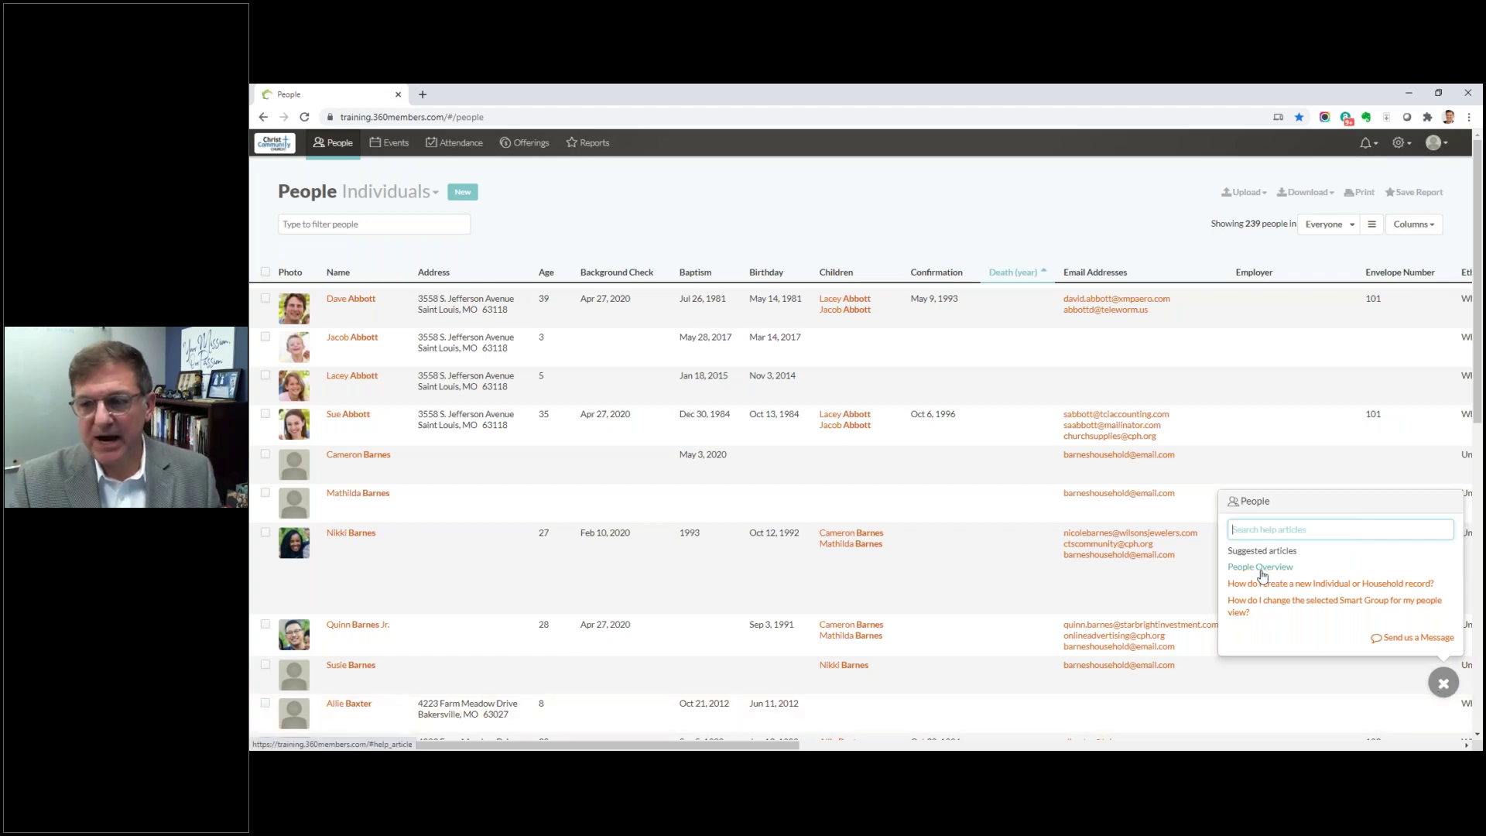
left_click(1397, 645)
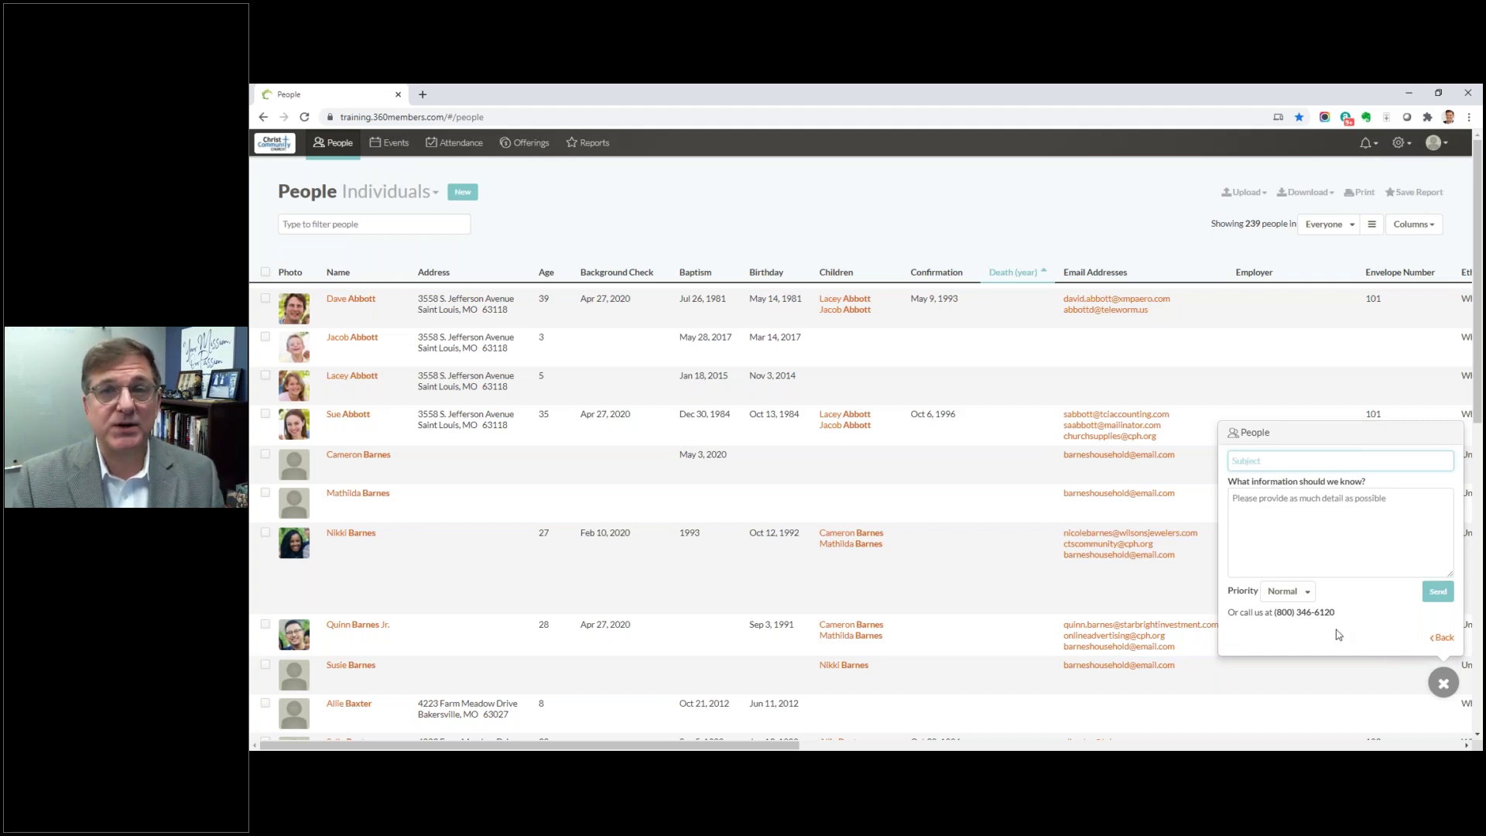
Step: Close the support form and tick then untick person rows to preview the bulk-action bar
left_click(1358, 690)
left_click(1358, 689)
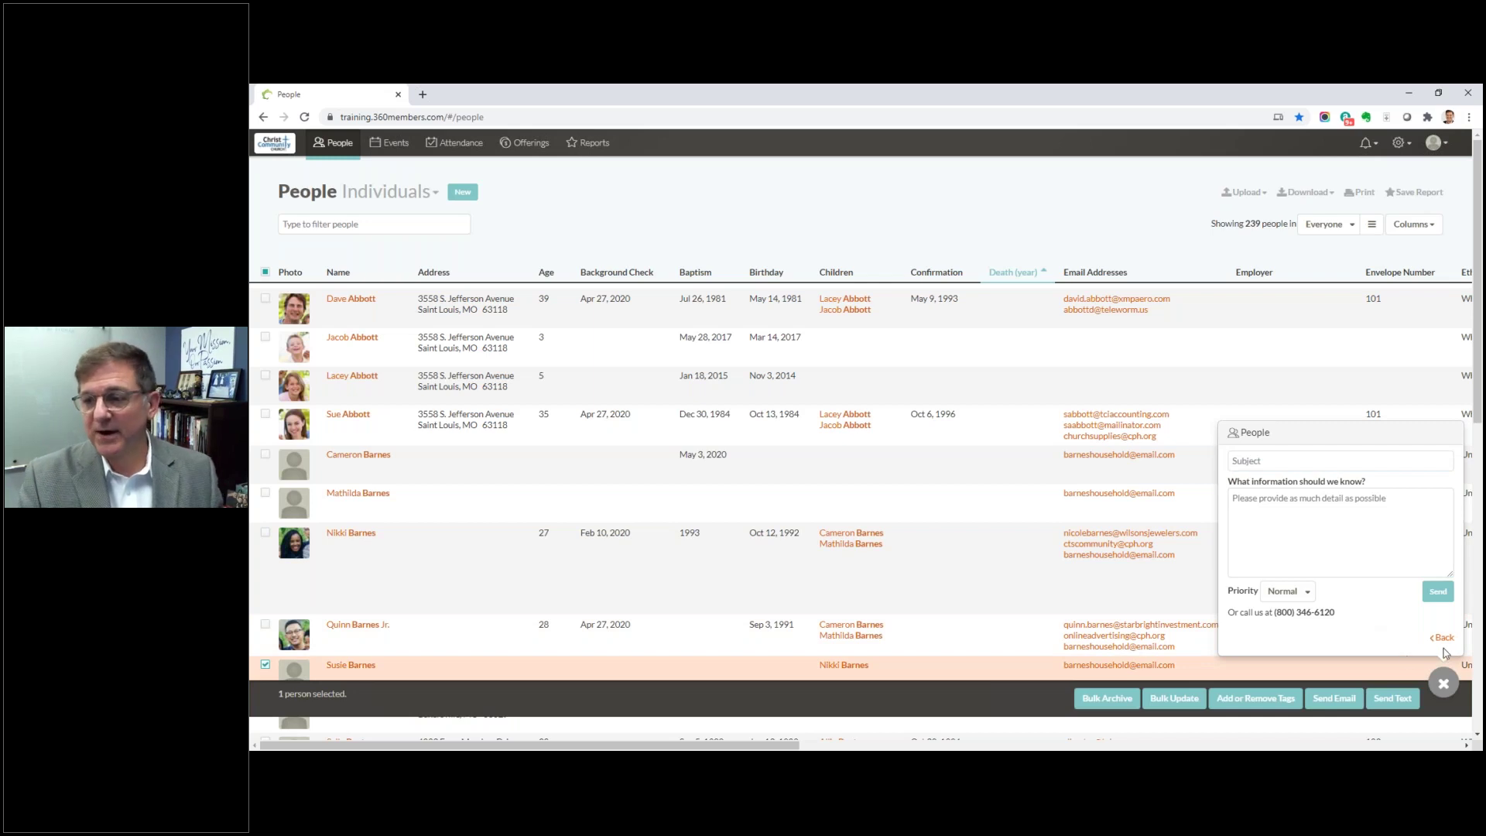
left_click(1443, 683)
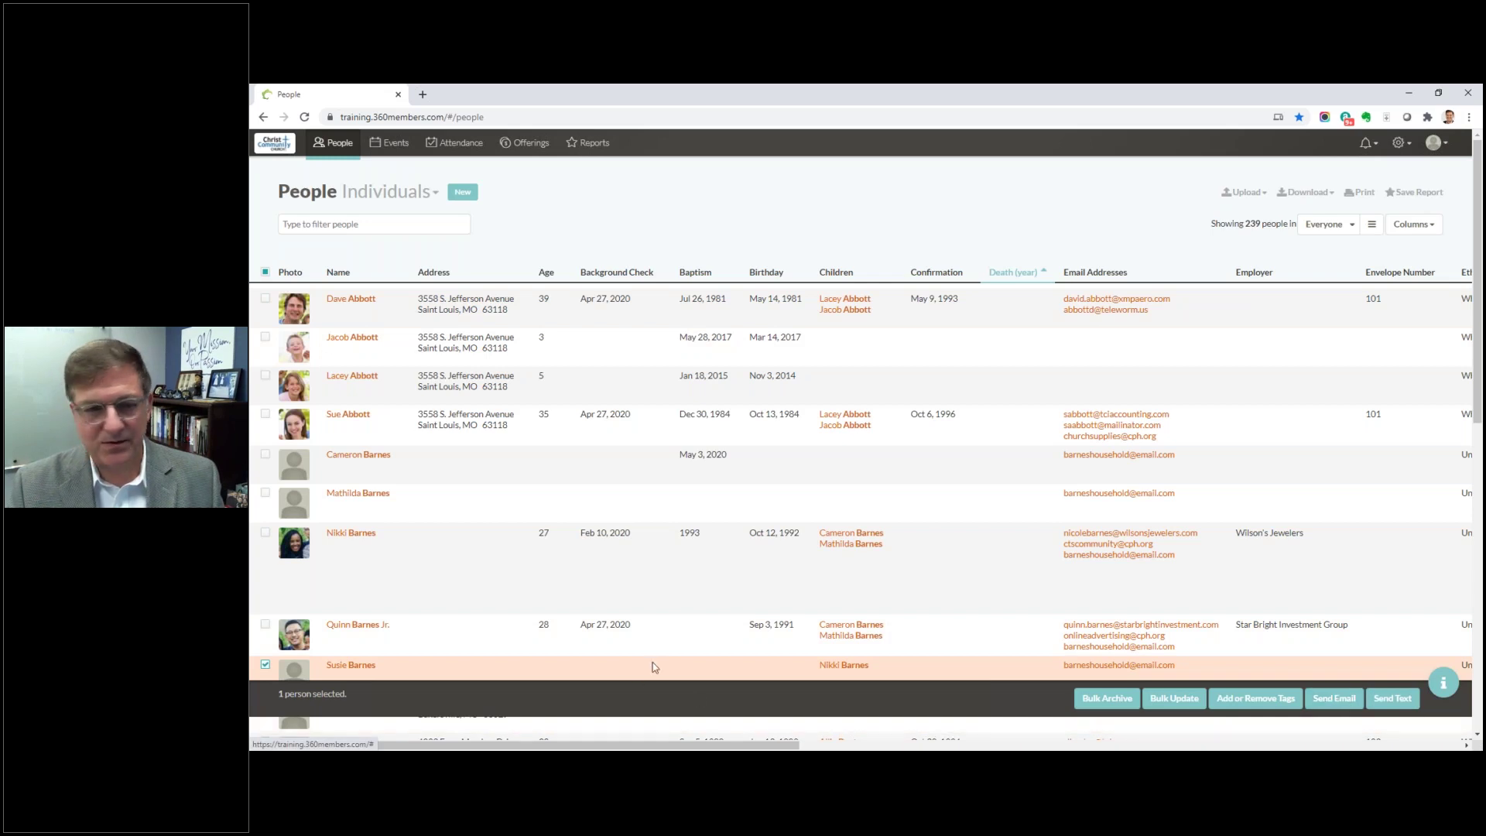
left_click(266, 664)
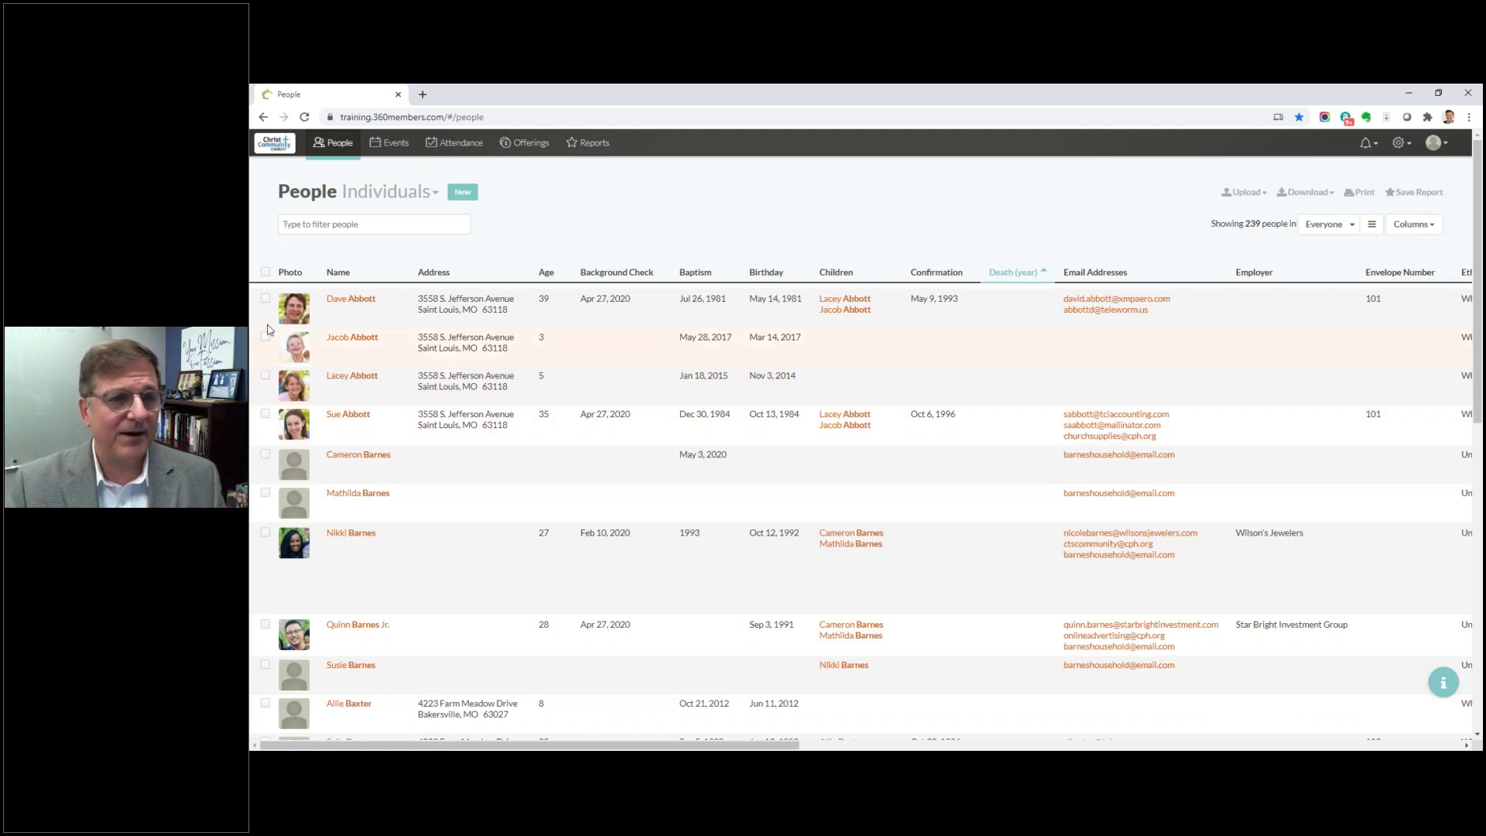
left_click(265, 299)
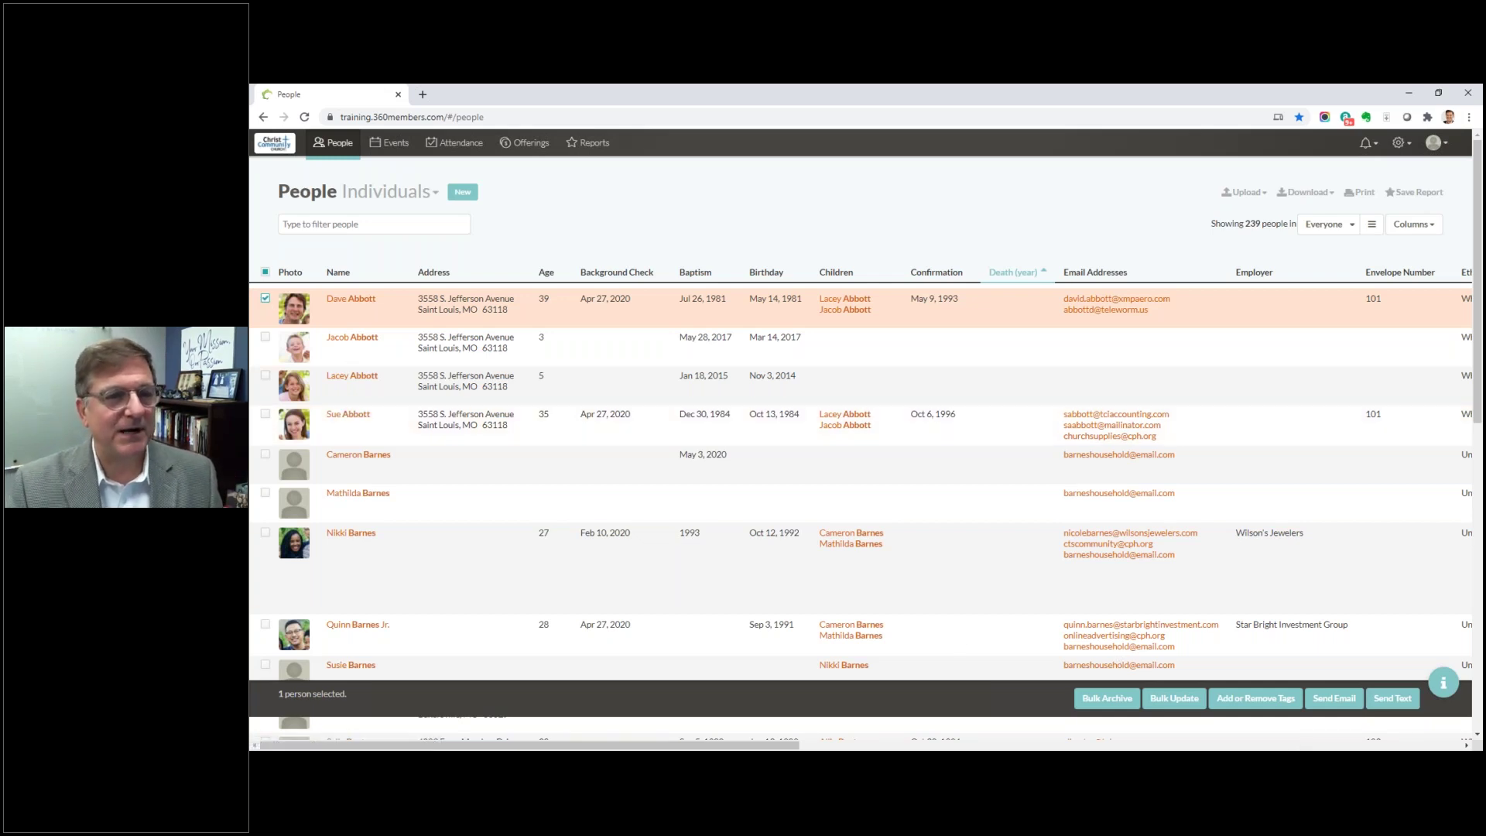
left_click(265, 298)
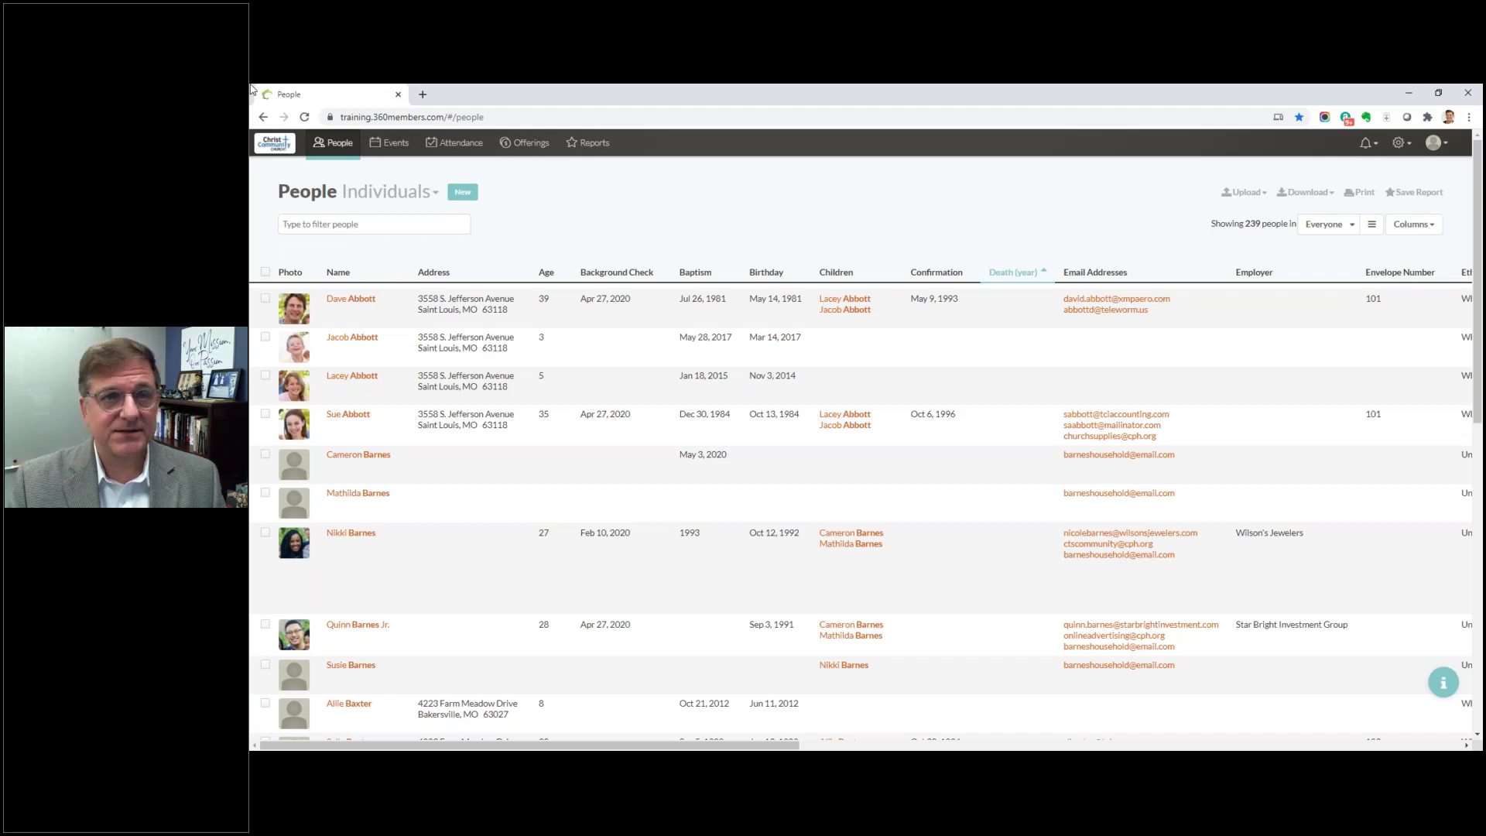
Step: Switch to the Events page showing the August 2020 month calendar
left_click(400, 144)
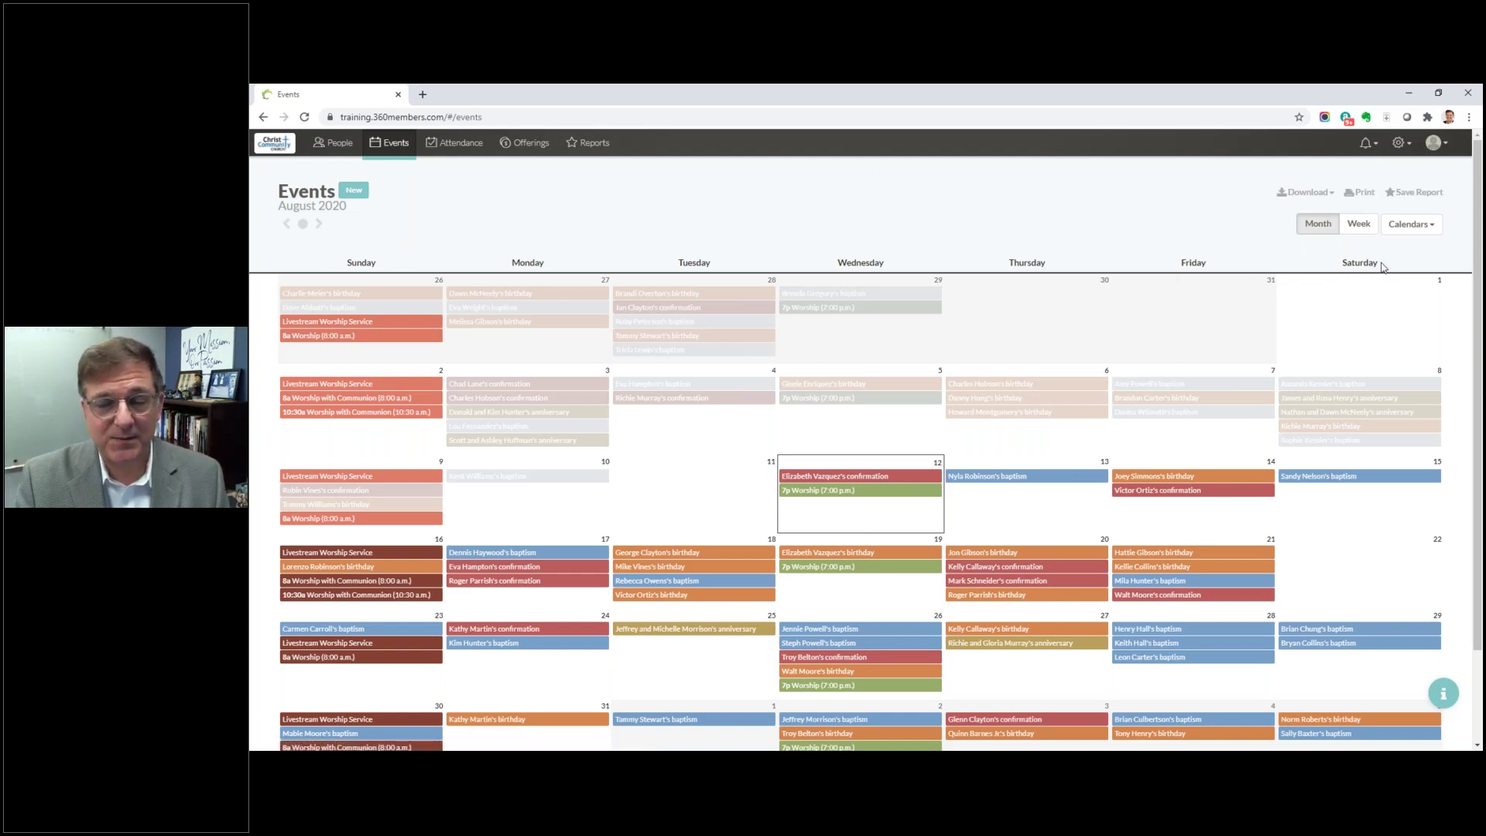
Step: Limit the August 2020 calendar to only the Worship, Livestream and Pastoral Visits calendars
left_click(1410, 224)
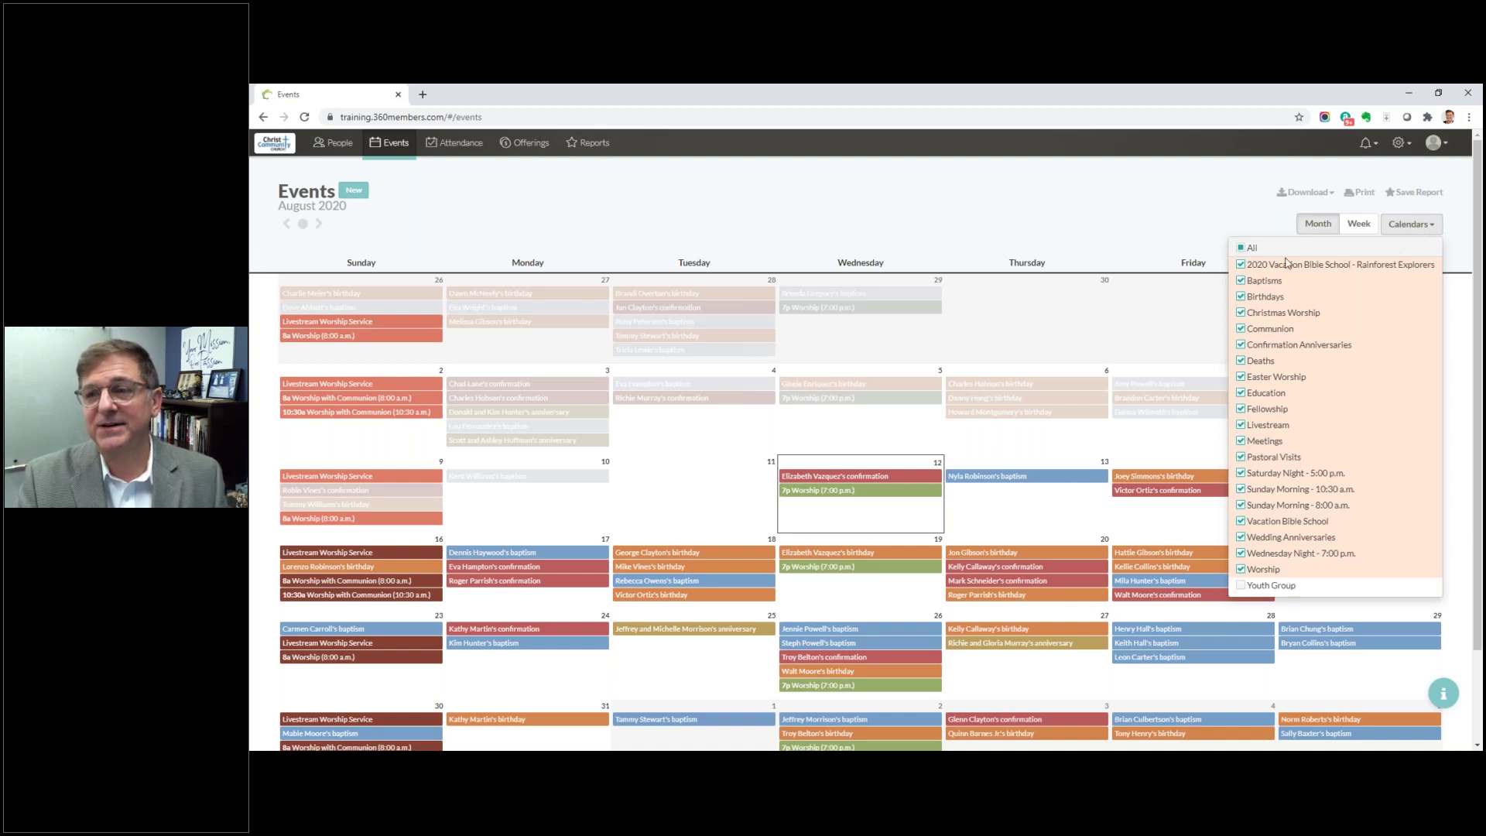
left_click(1241, 248)
left_click(1241, 248)
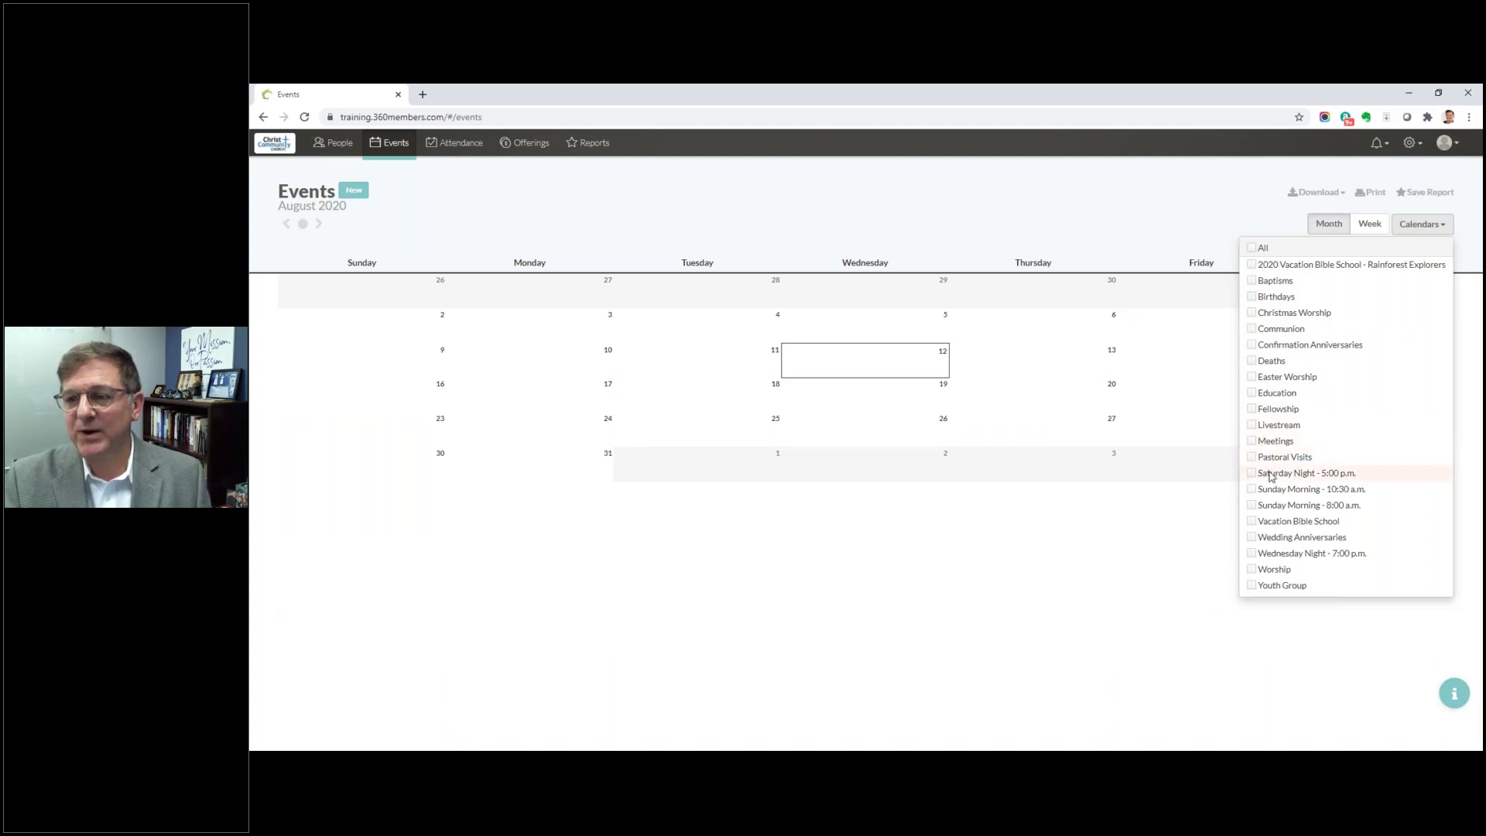
left_click(1253, 570)
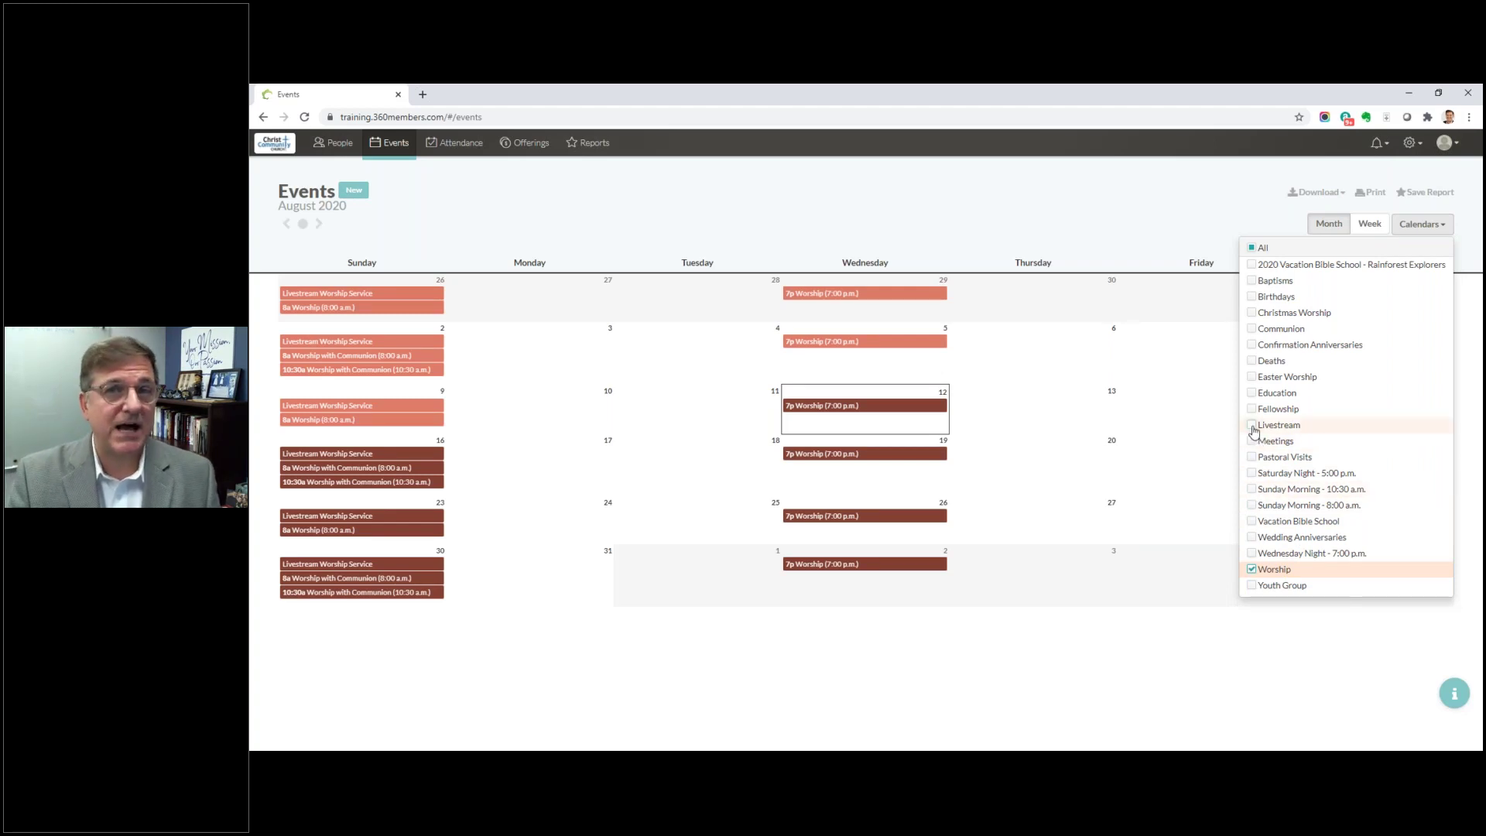
left_click(1253, 427)
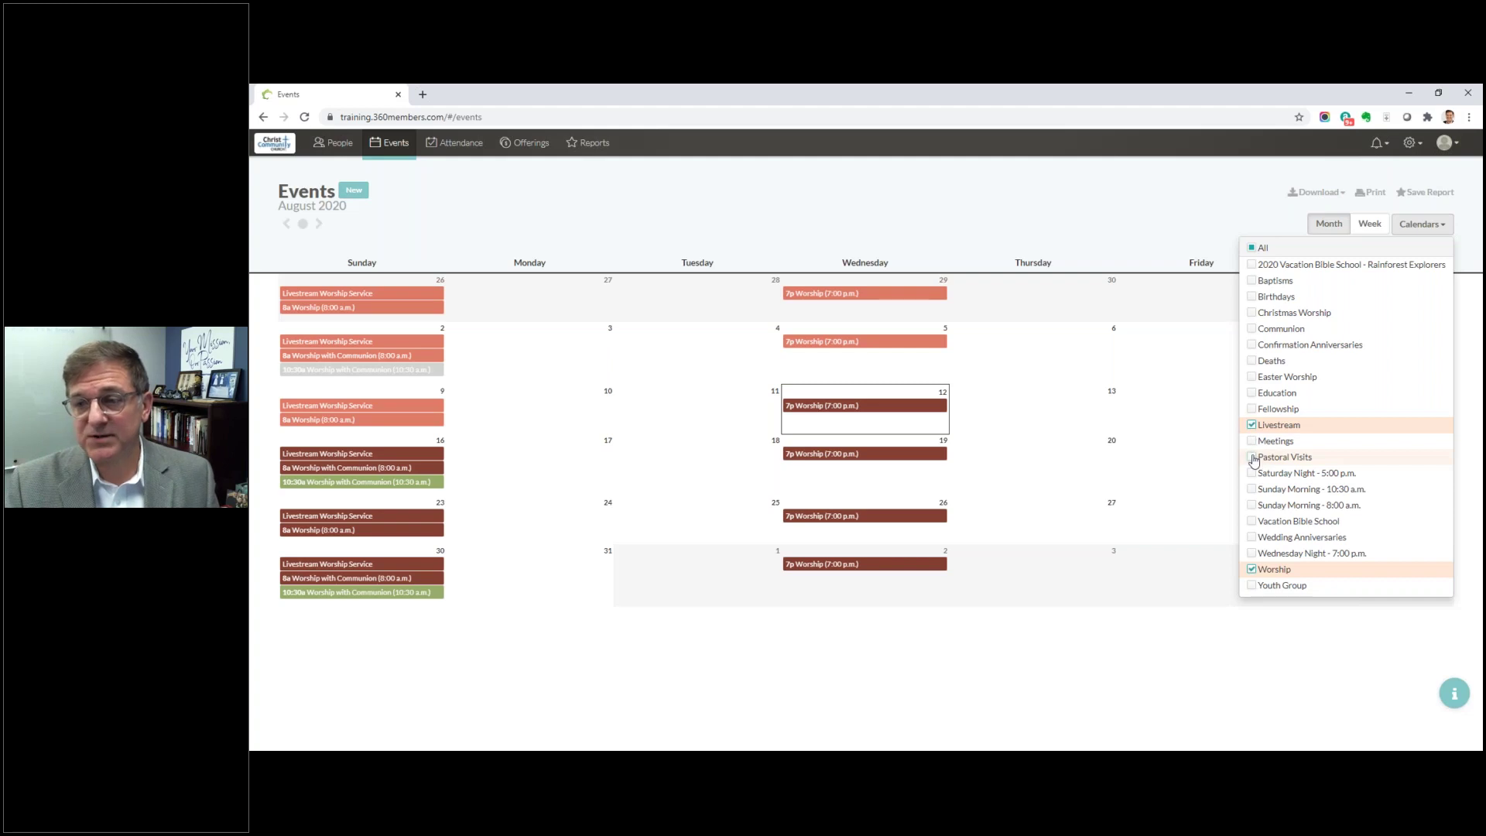
left_click(1252, 457)
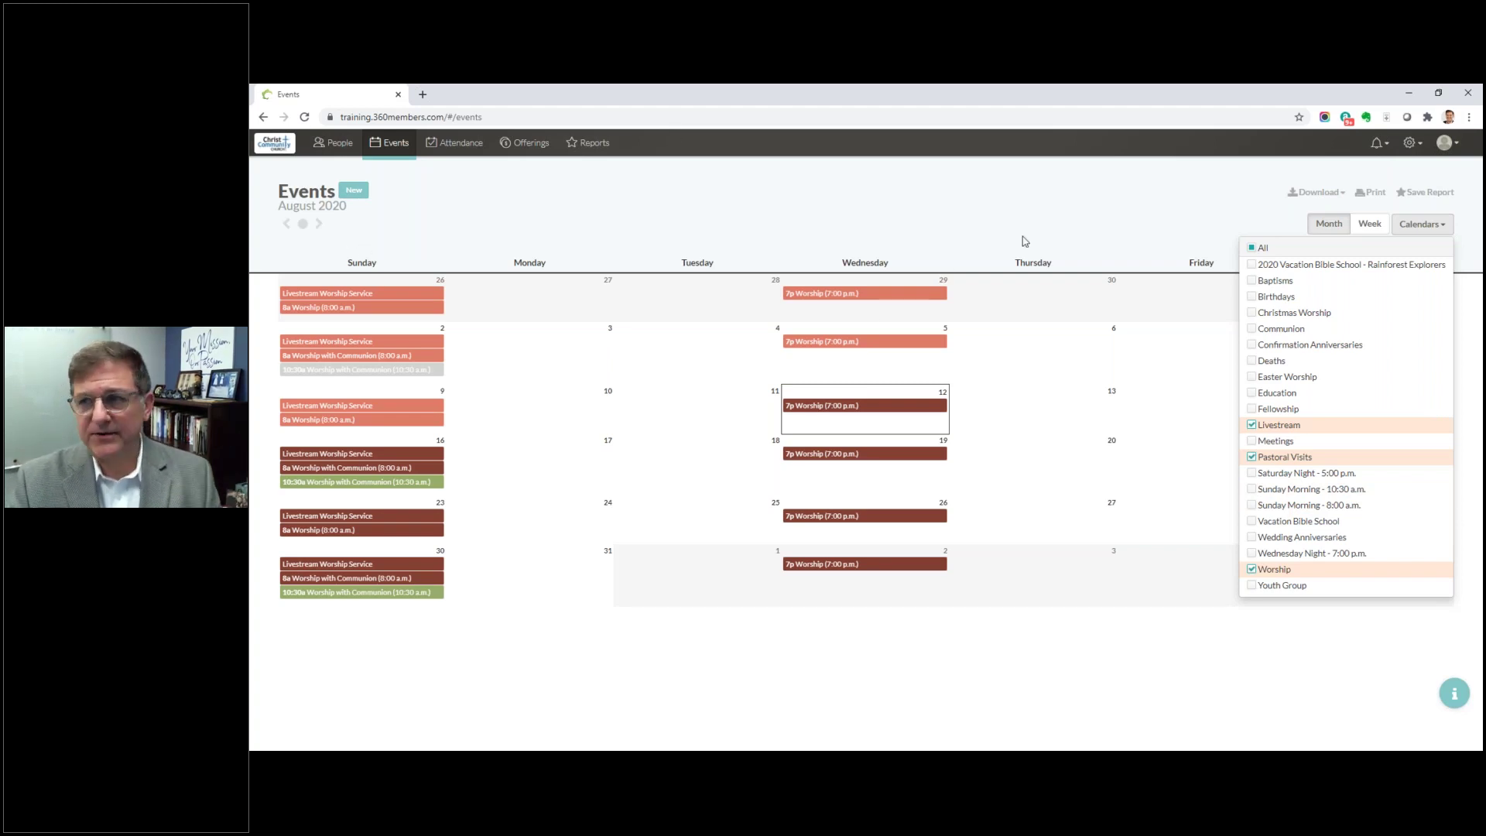
left_click(1402, 232)
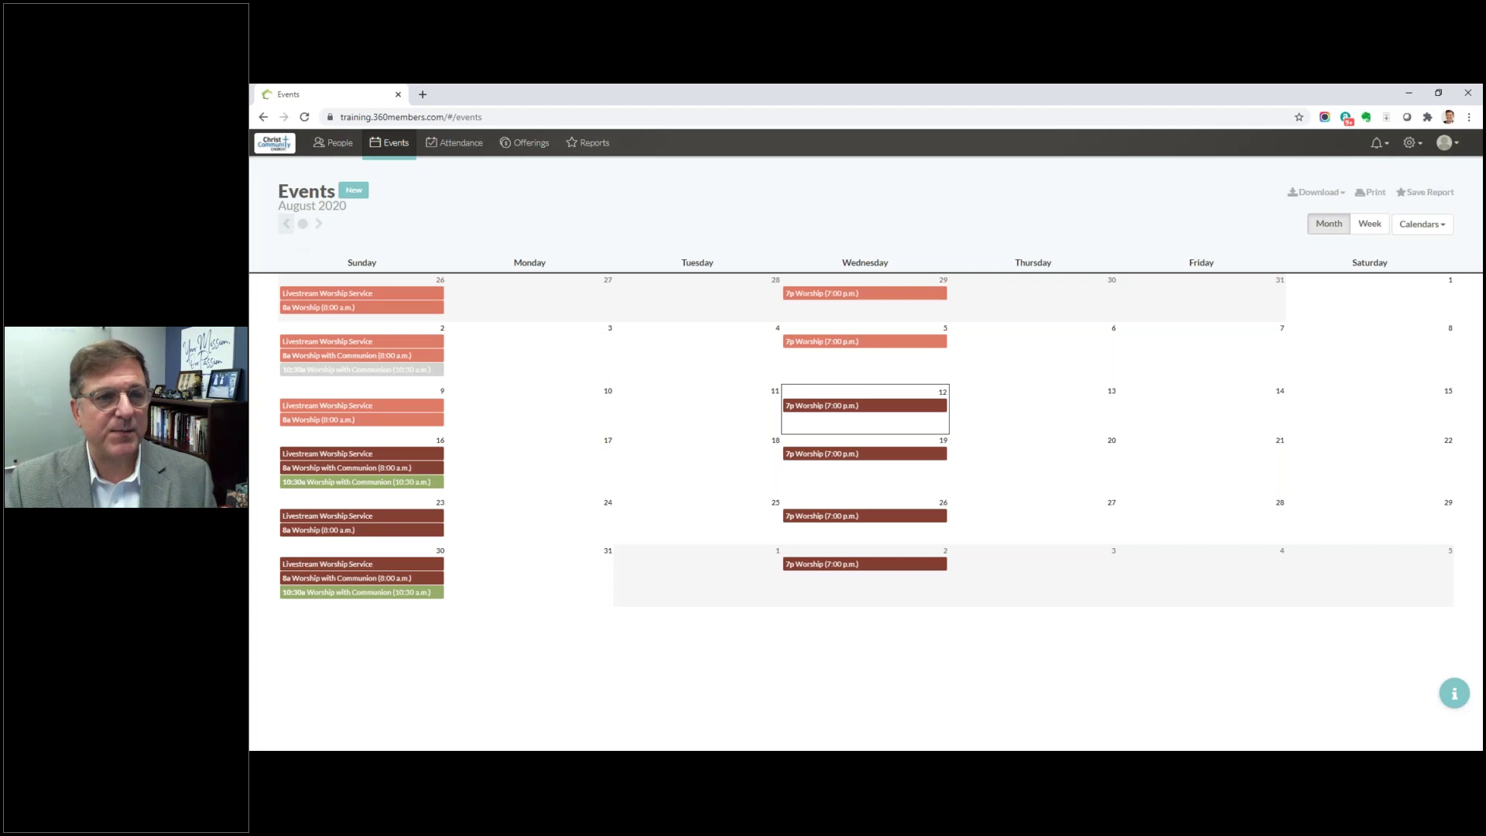
left_click(287, 226)
left_click(287, 226)
left_click(287, 225)
left_click(287, 225)
left_click(287, 225)
left_click(287, 226)
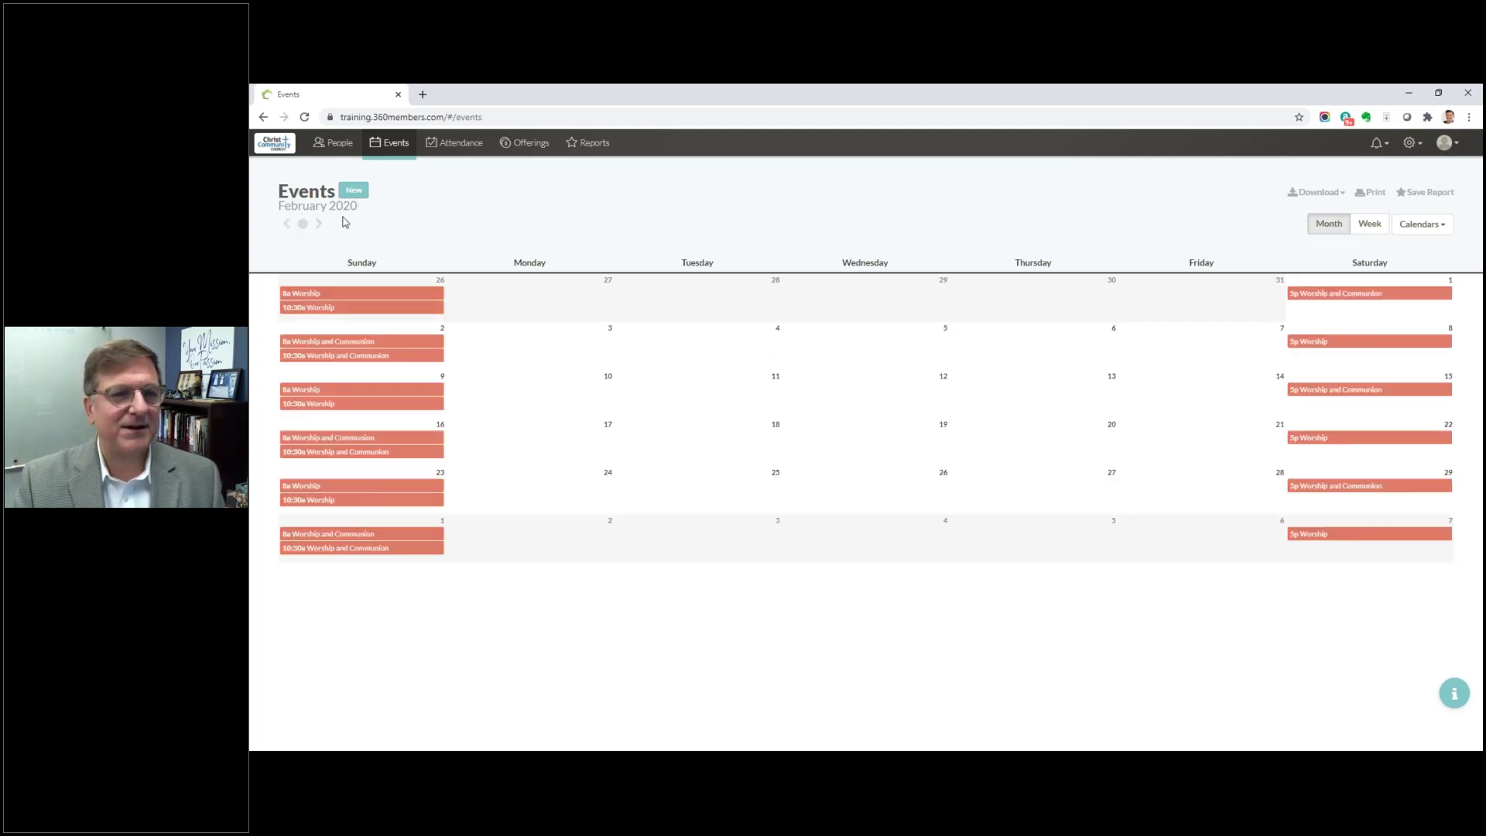
left_click(318, 225)
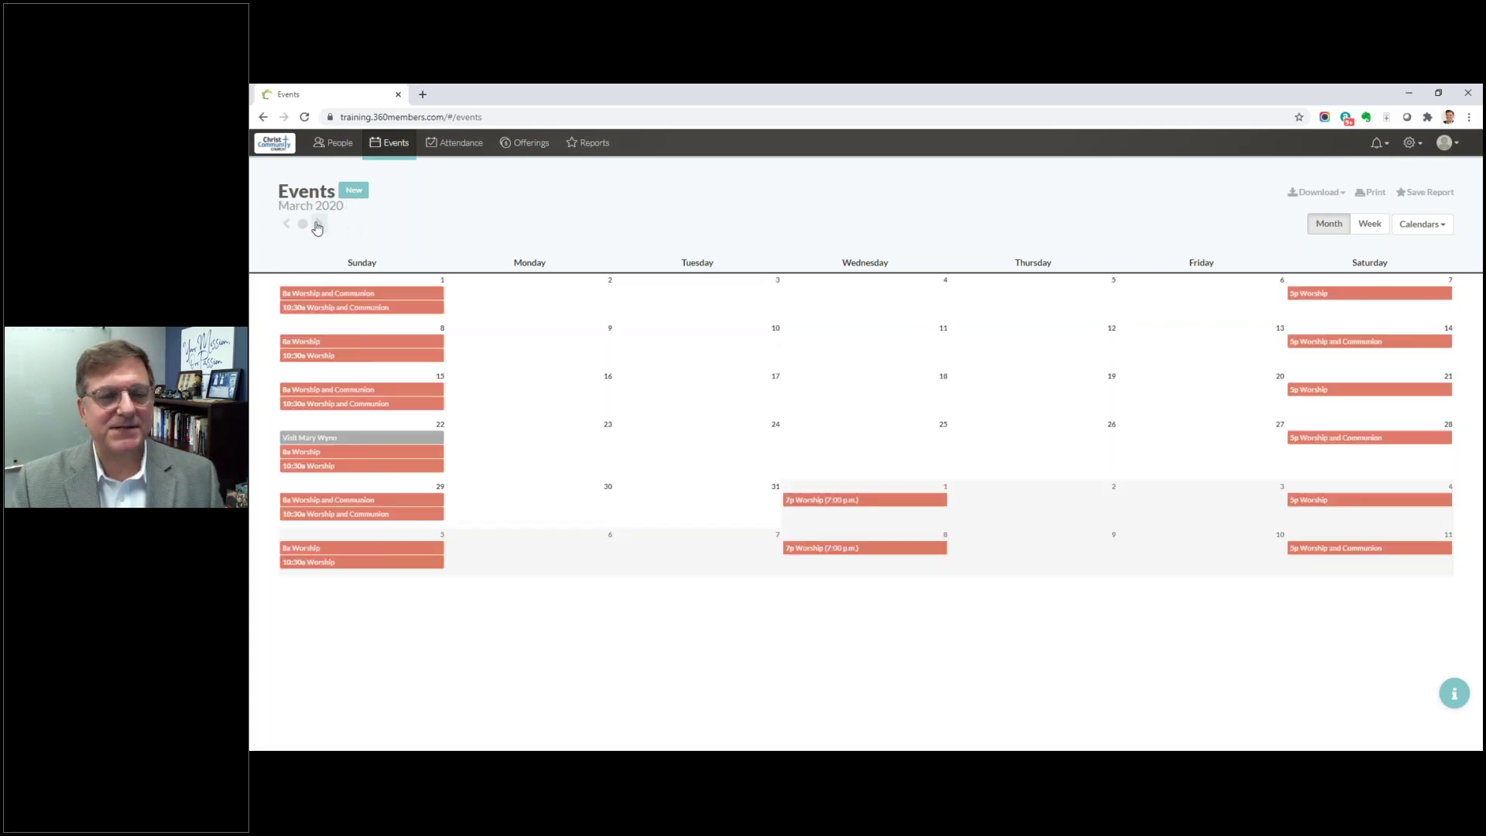
mouse_move(333, 438)
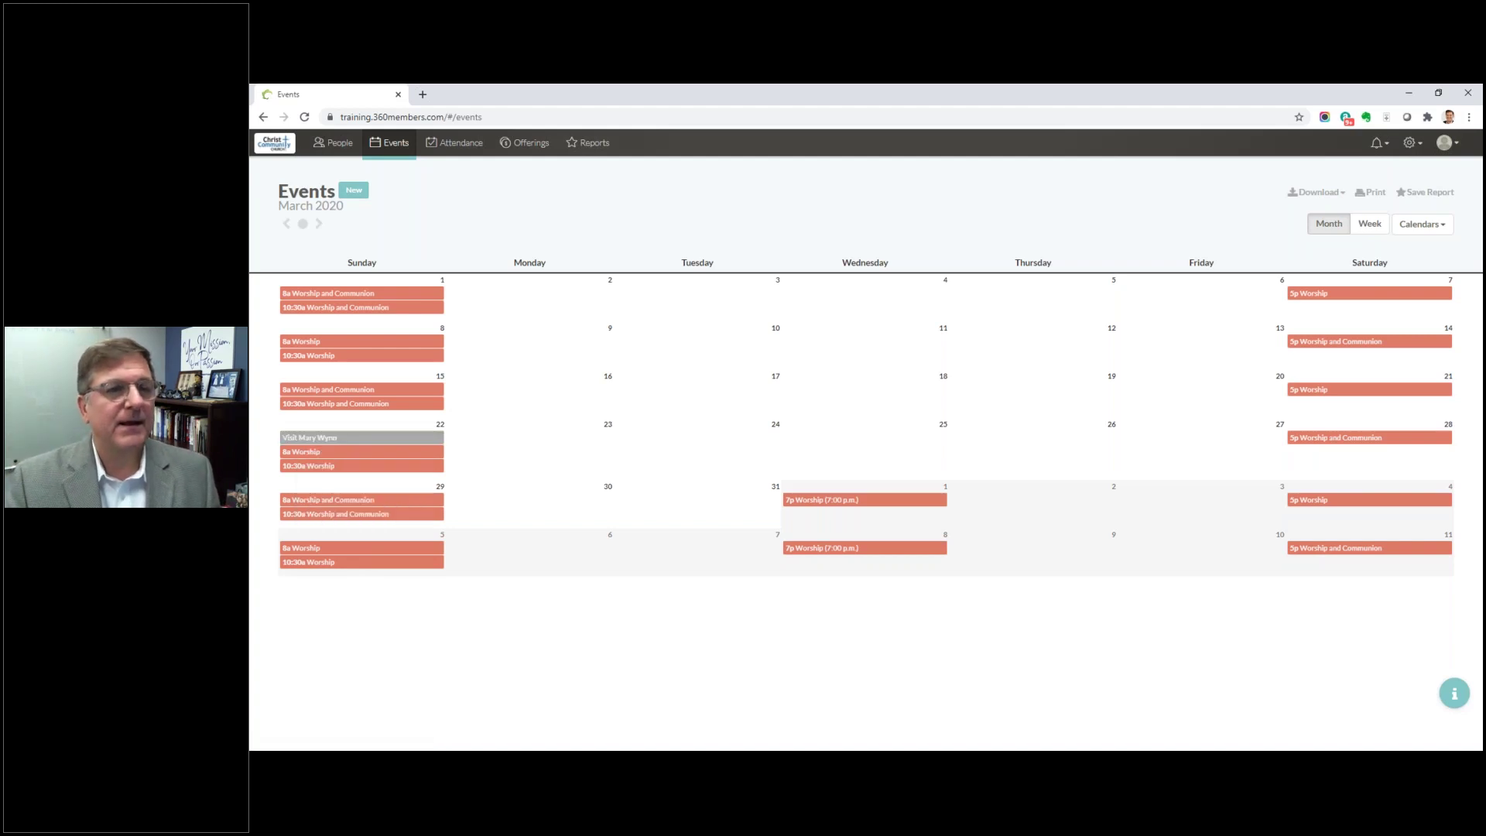
left_click(302, 225)
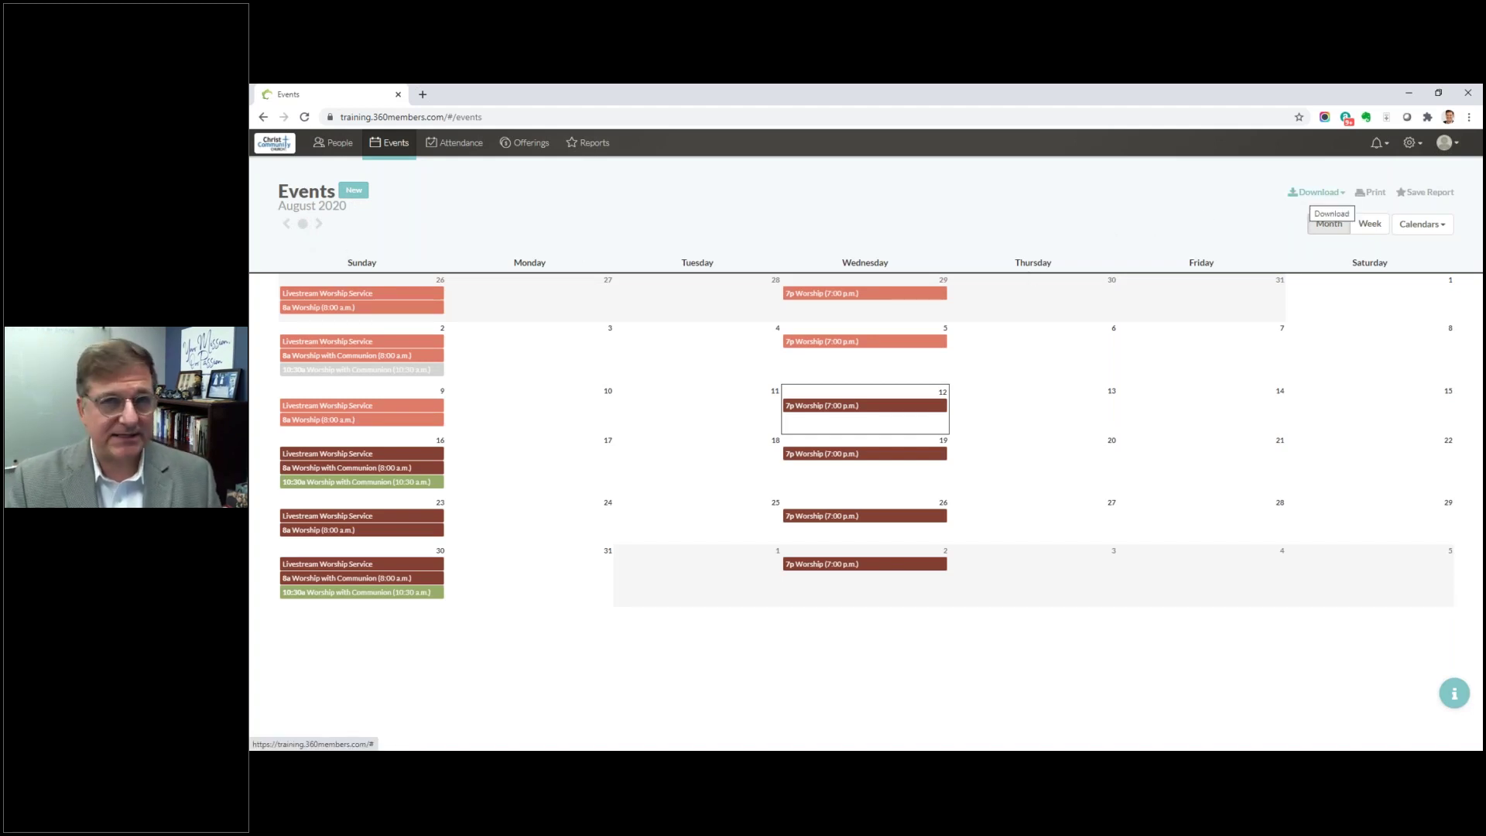
Step: Check the download options, toggle Week view and back to Month, then list available calendars
left_click(1315, 193)
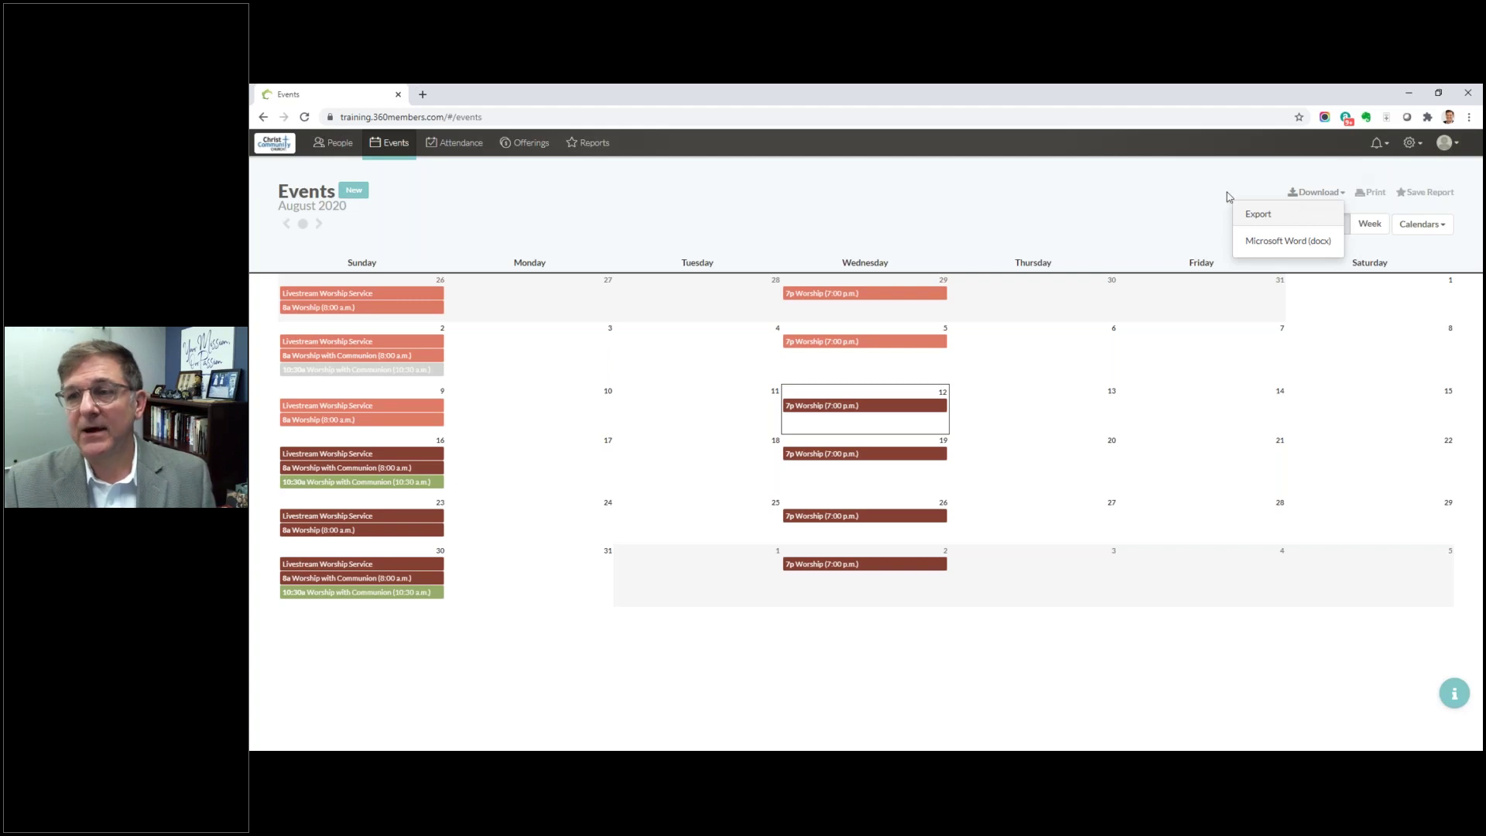
left_click(1090, 201)
left_click(1368, 224)
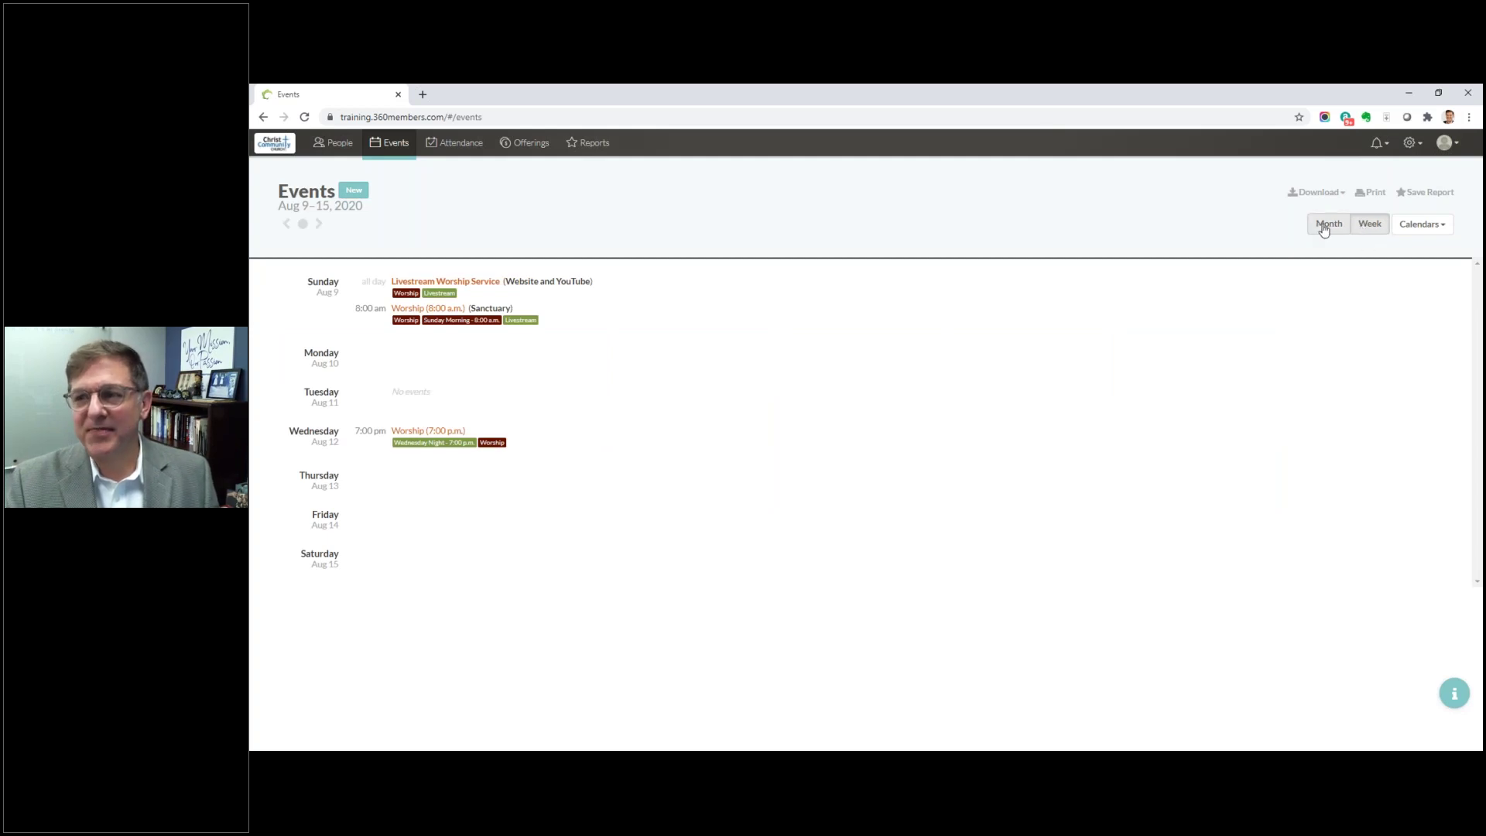
left_click(1326, 227)
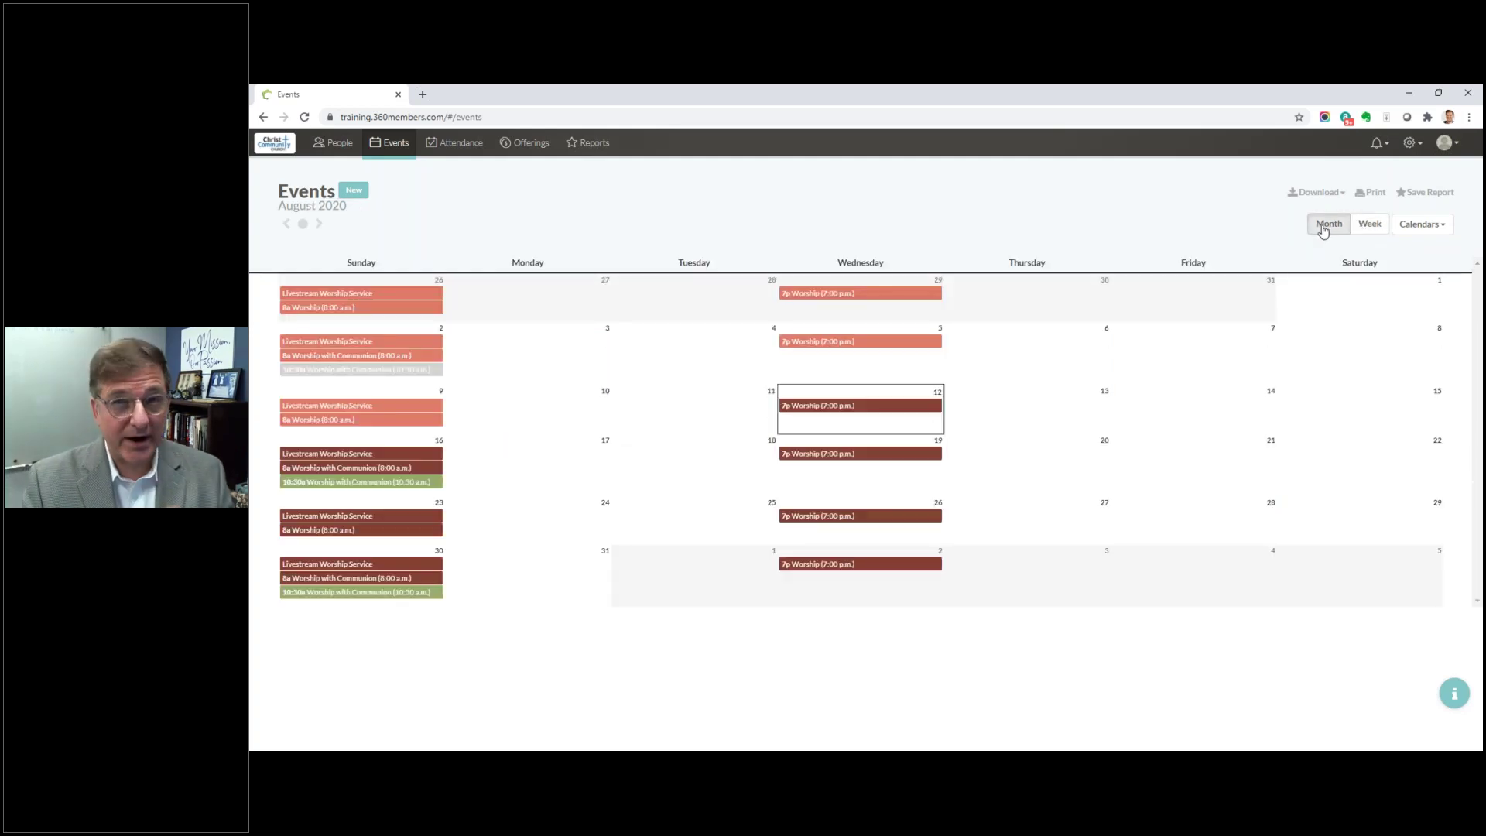
left_click(1427, 228)
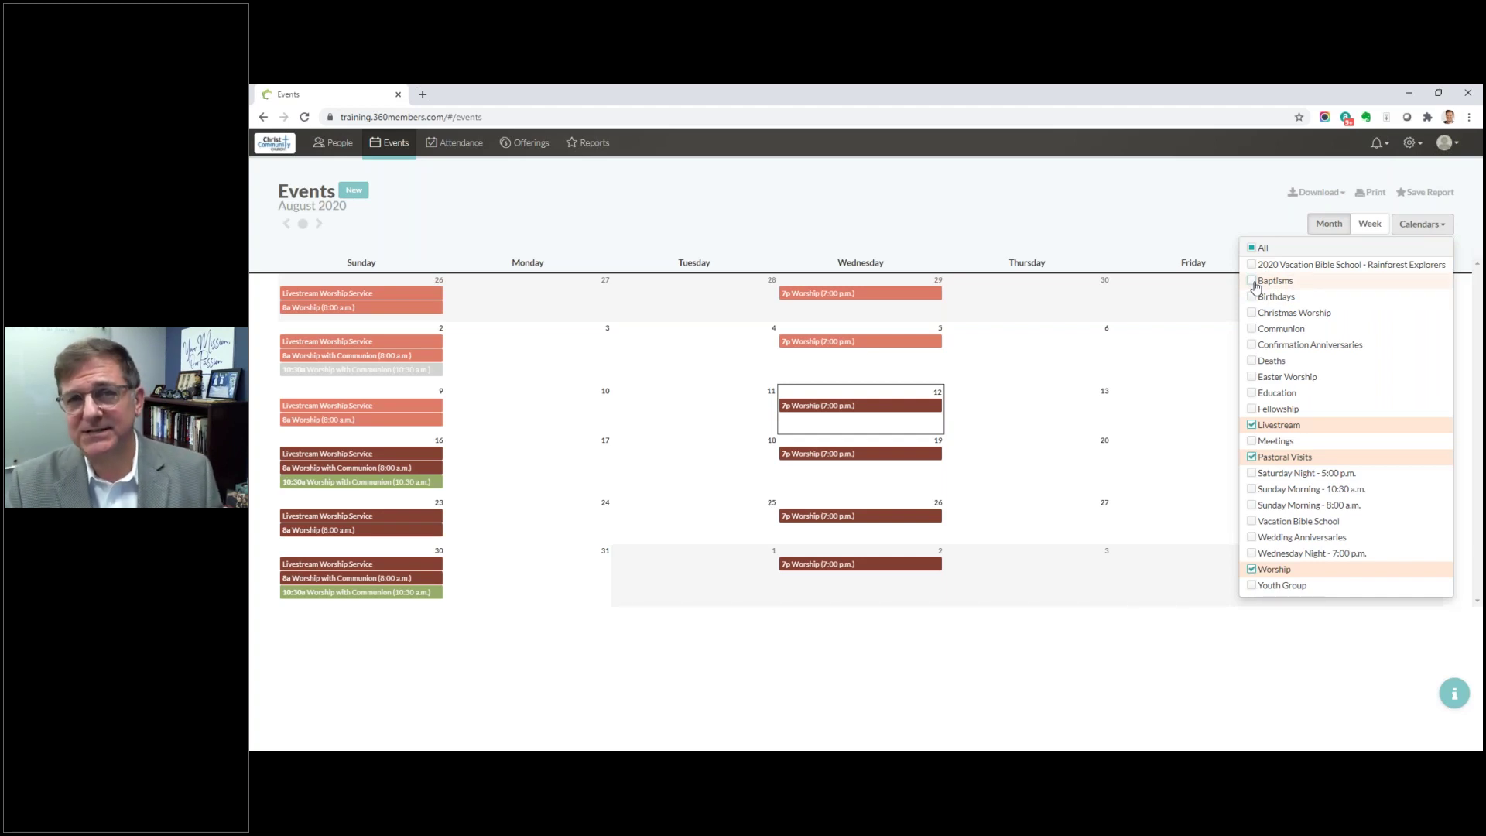
Step: Add the Baptisms and Birthdays calendars to the August 2020 month view
left_click(1251, 281)
left_click(1252, 297)
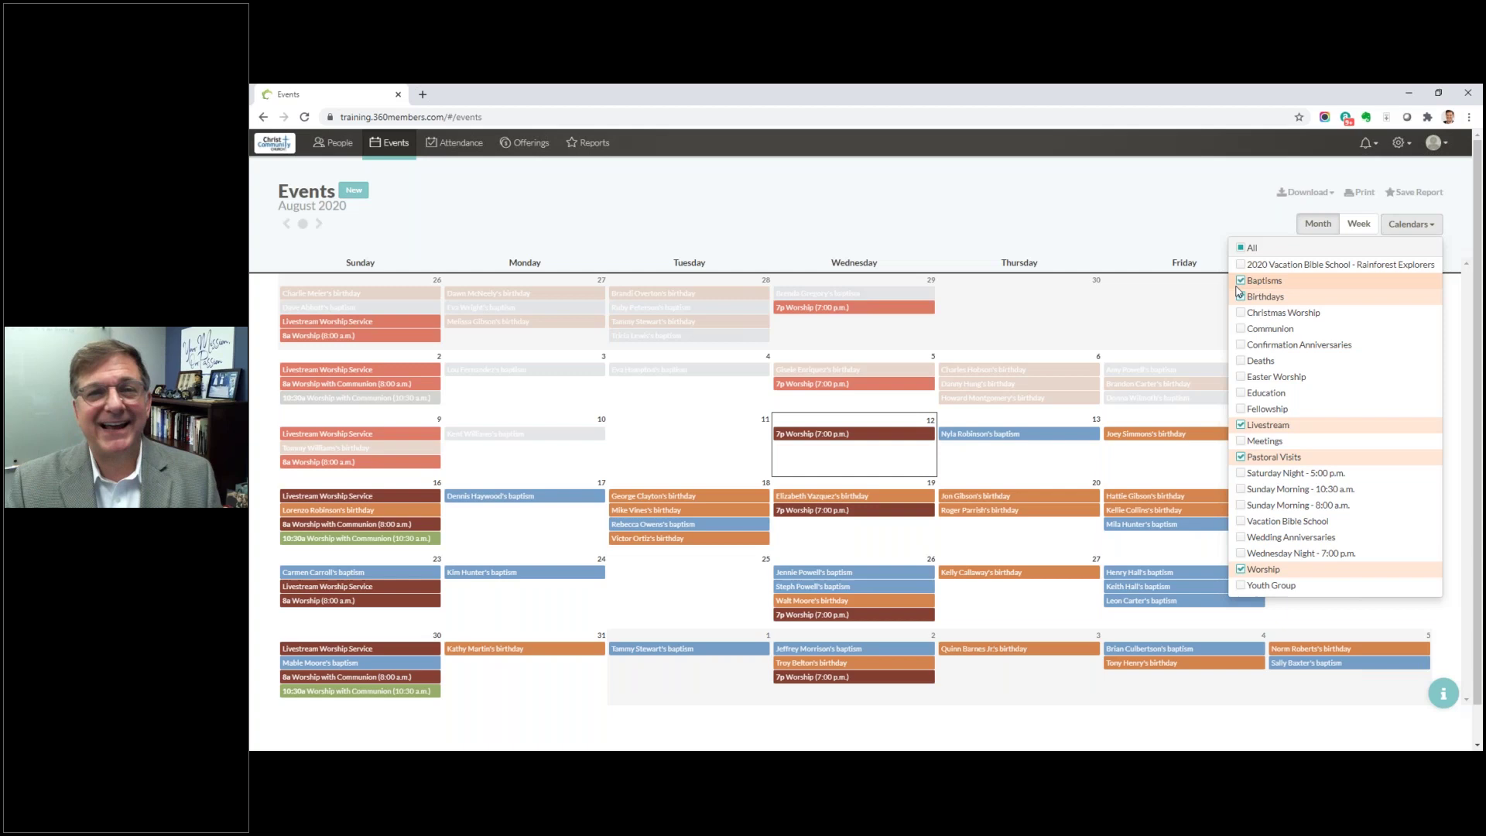
left_click(1239, 294)
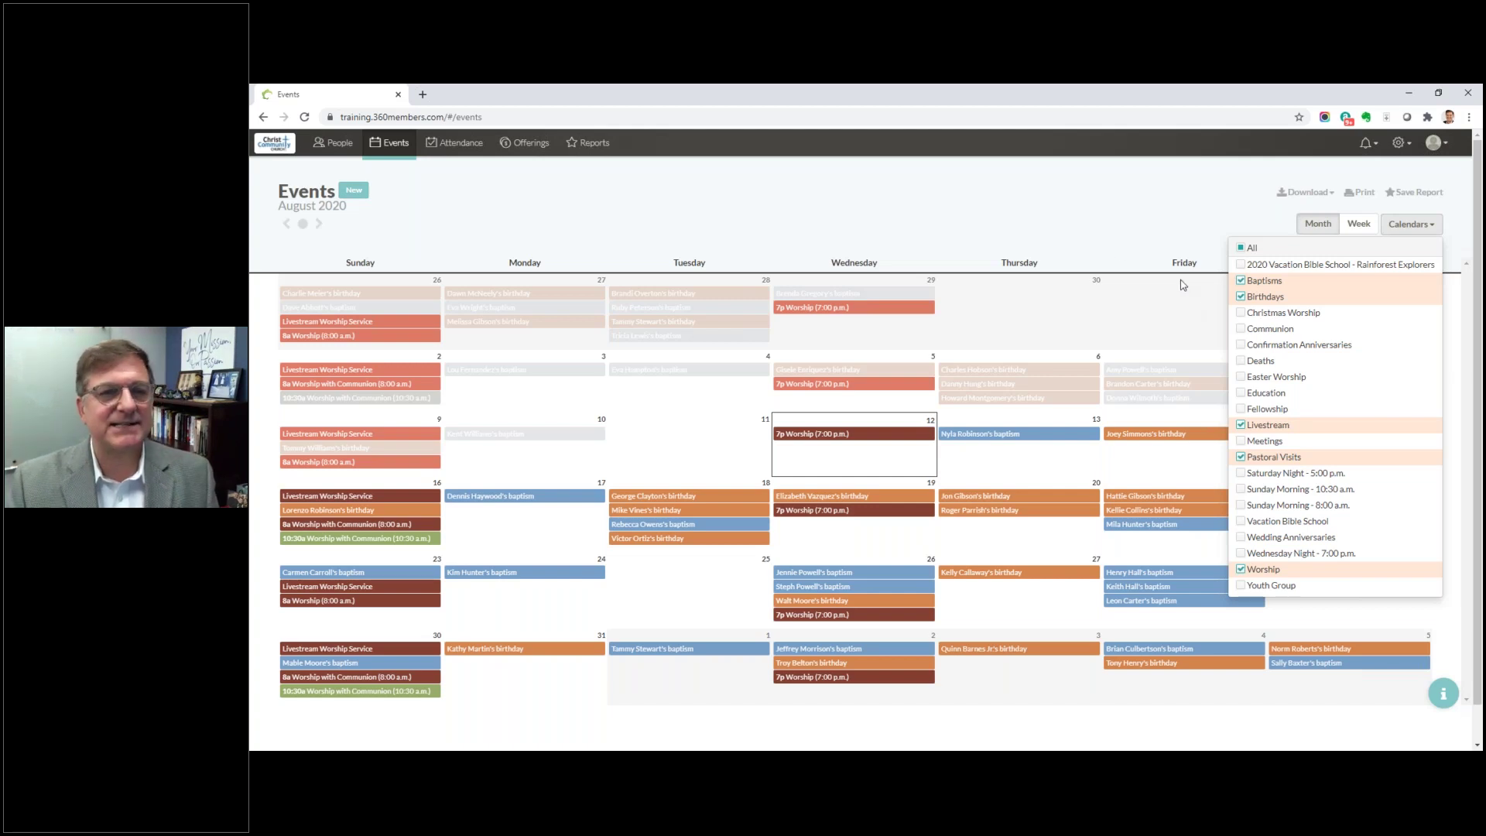
left_click(1410, 224)
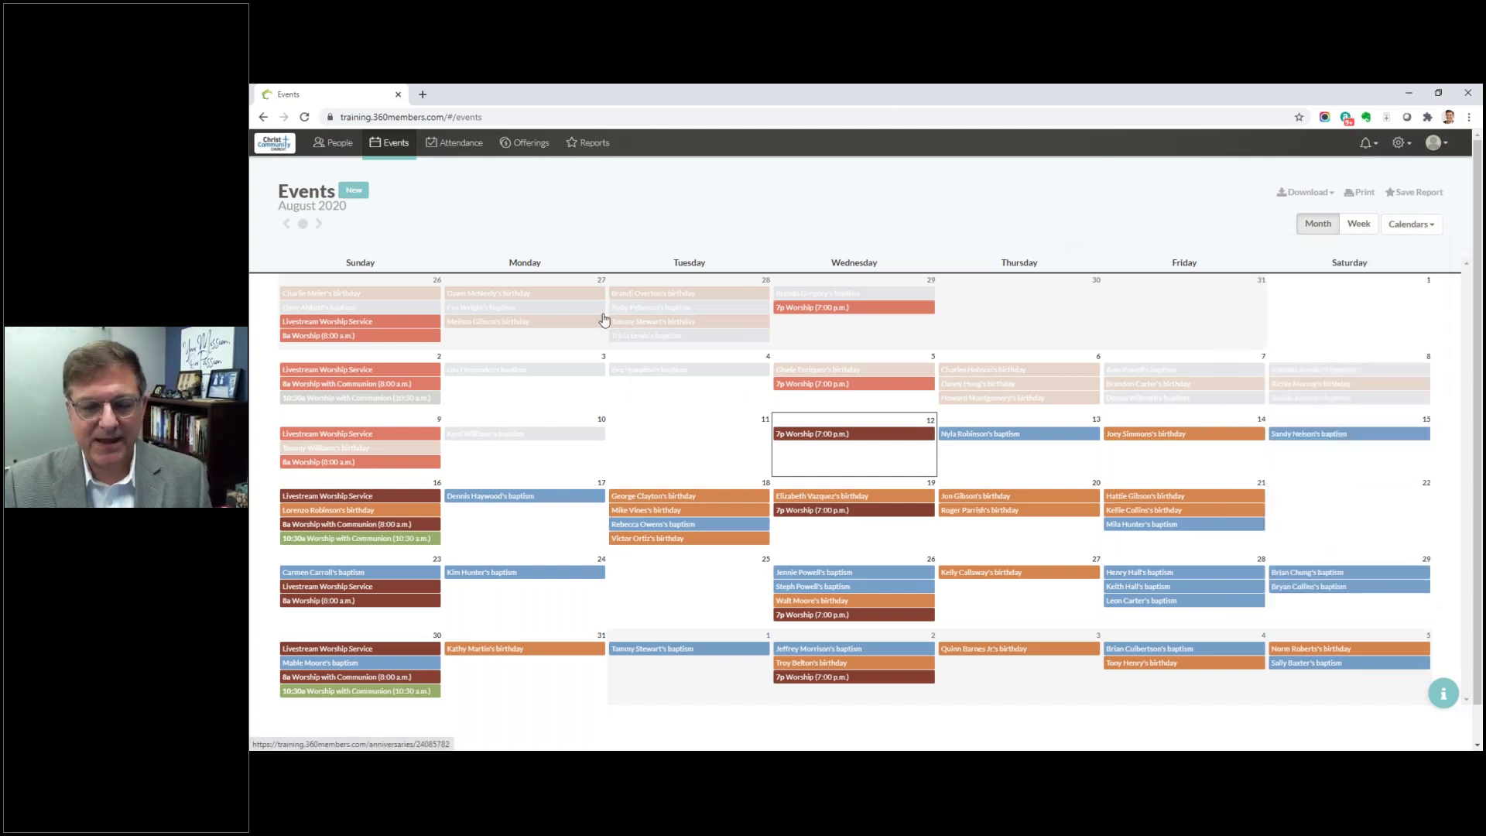
mouse_move(602, 314)
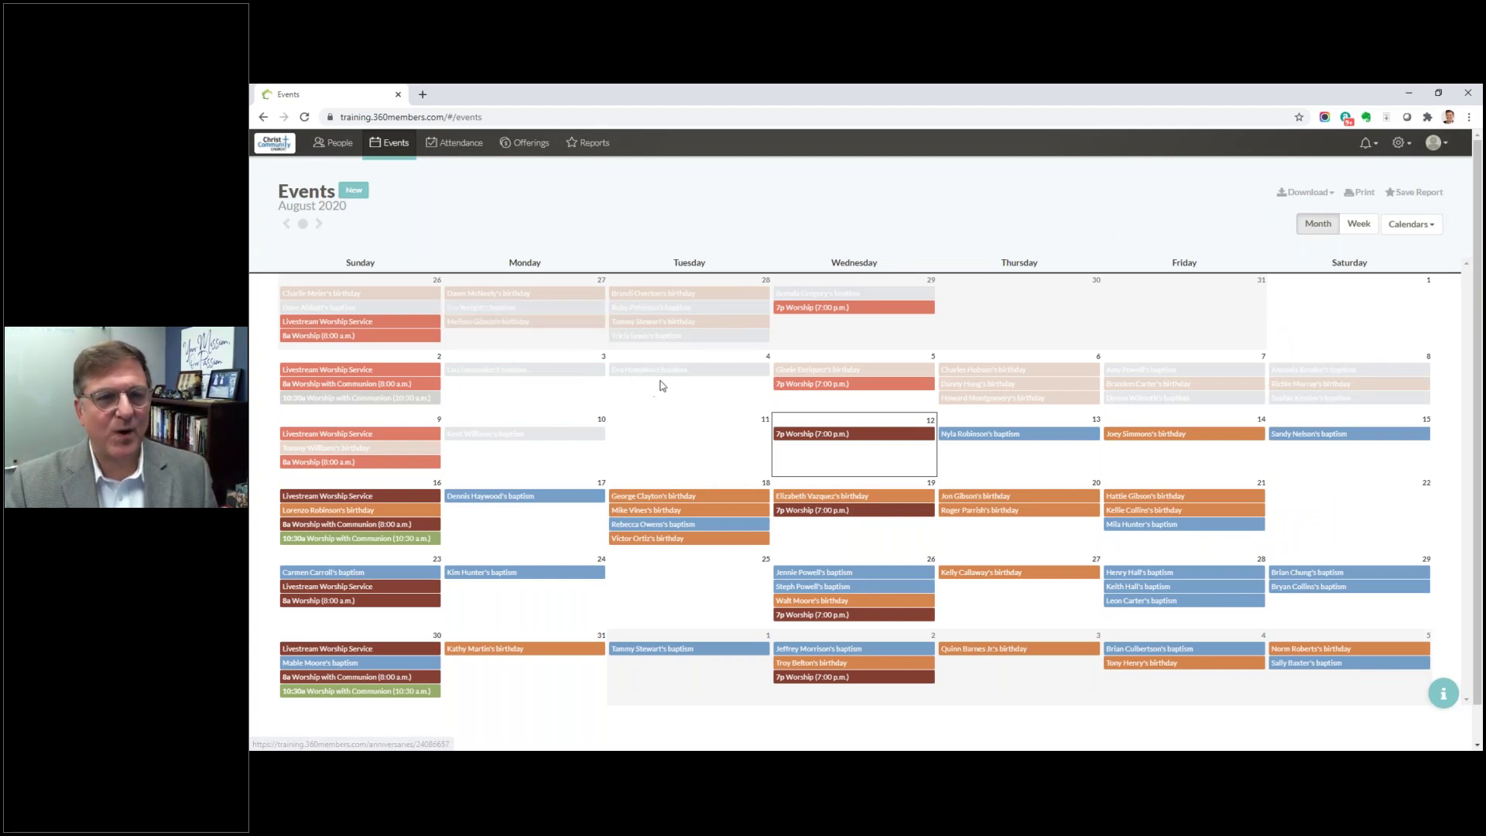
Step: Create a new event titled 'Zoom Bible Study' from the title suggestion
left_click(354, 192)
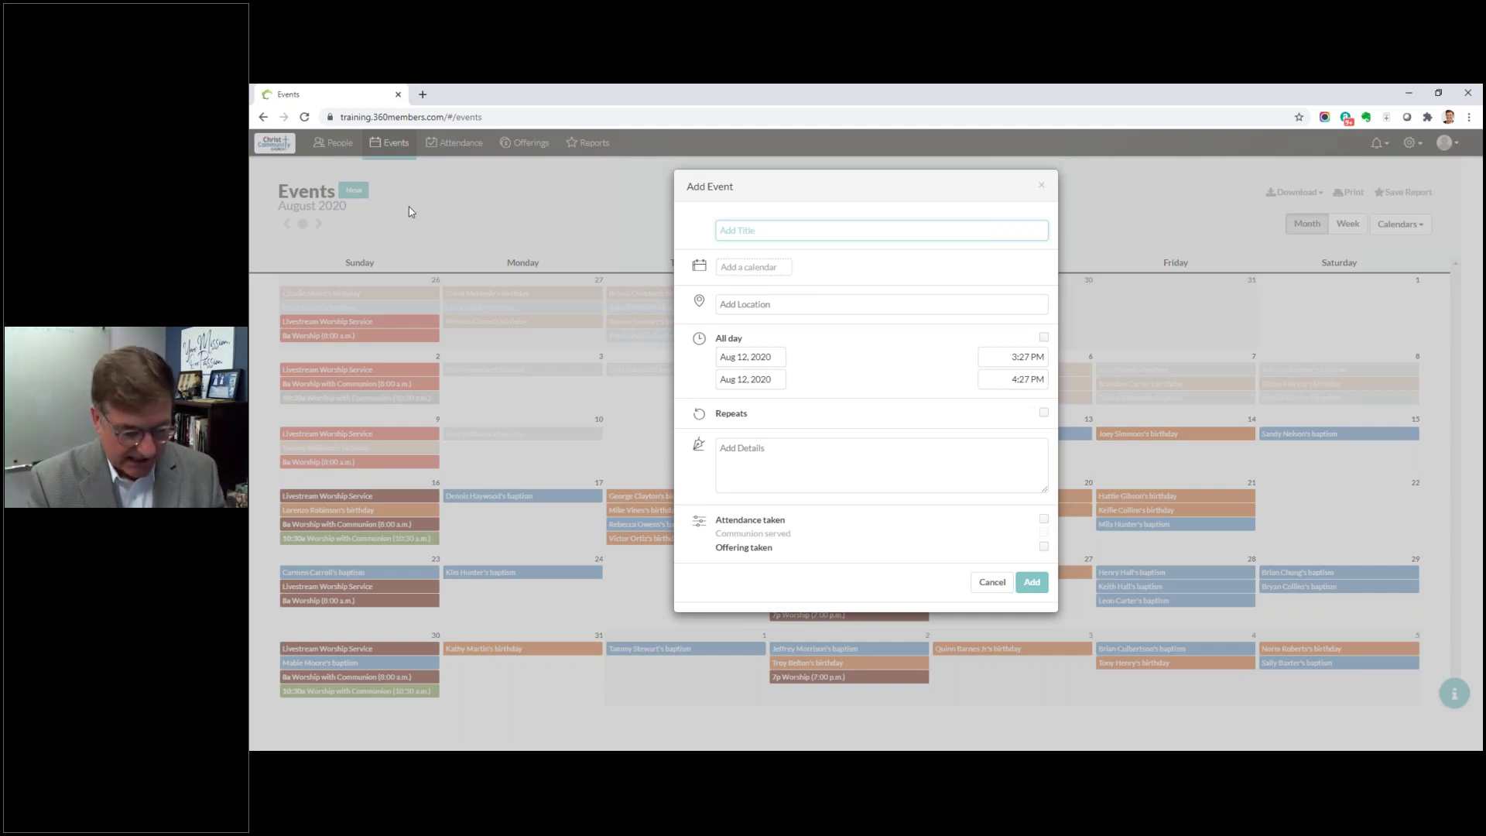
type("Zoom Bibl")
type("e")
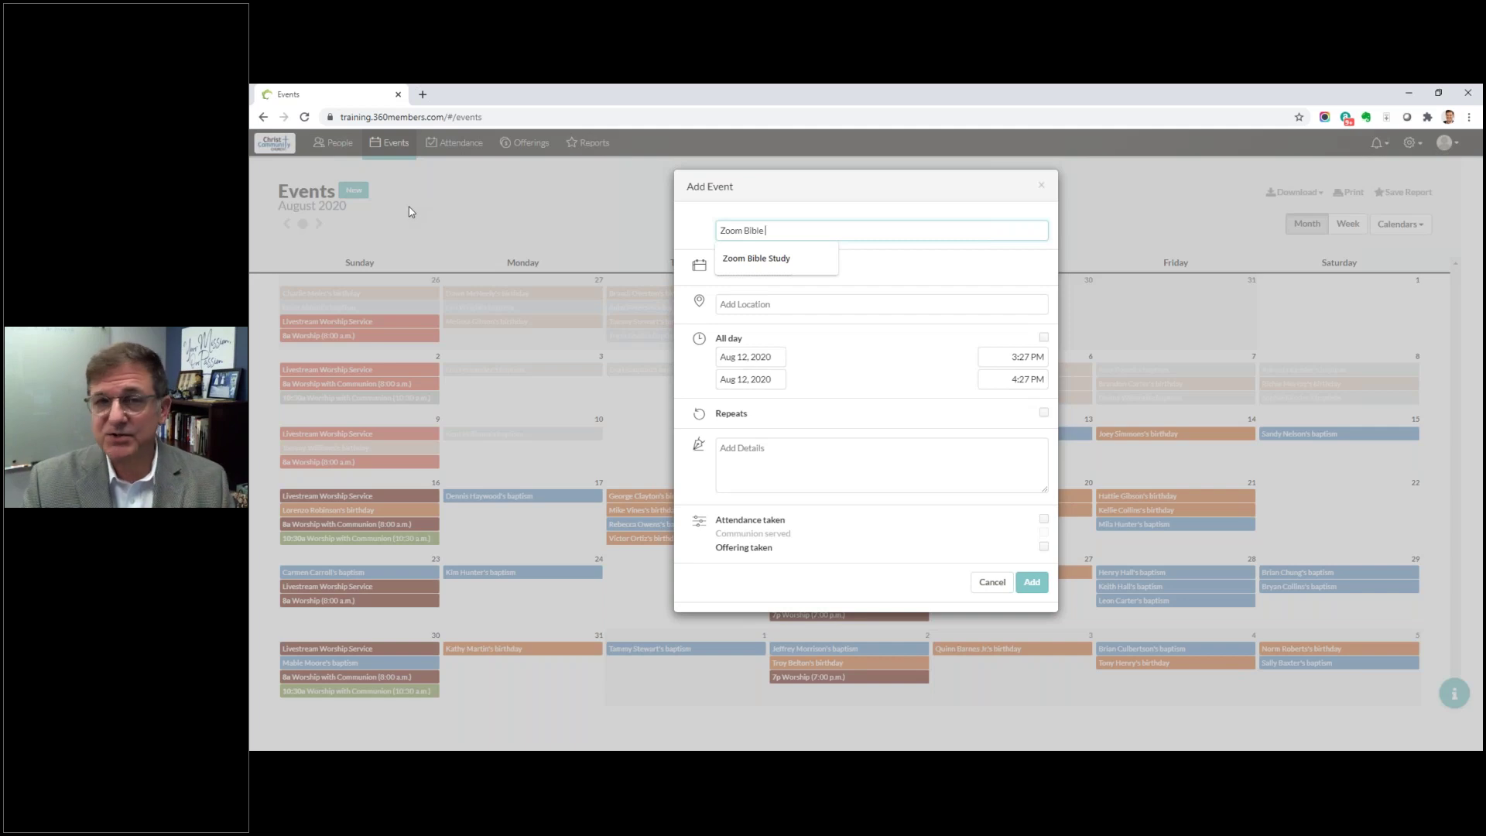
left_click(720, 259)
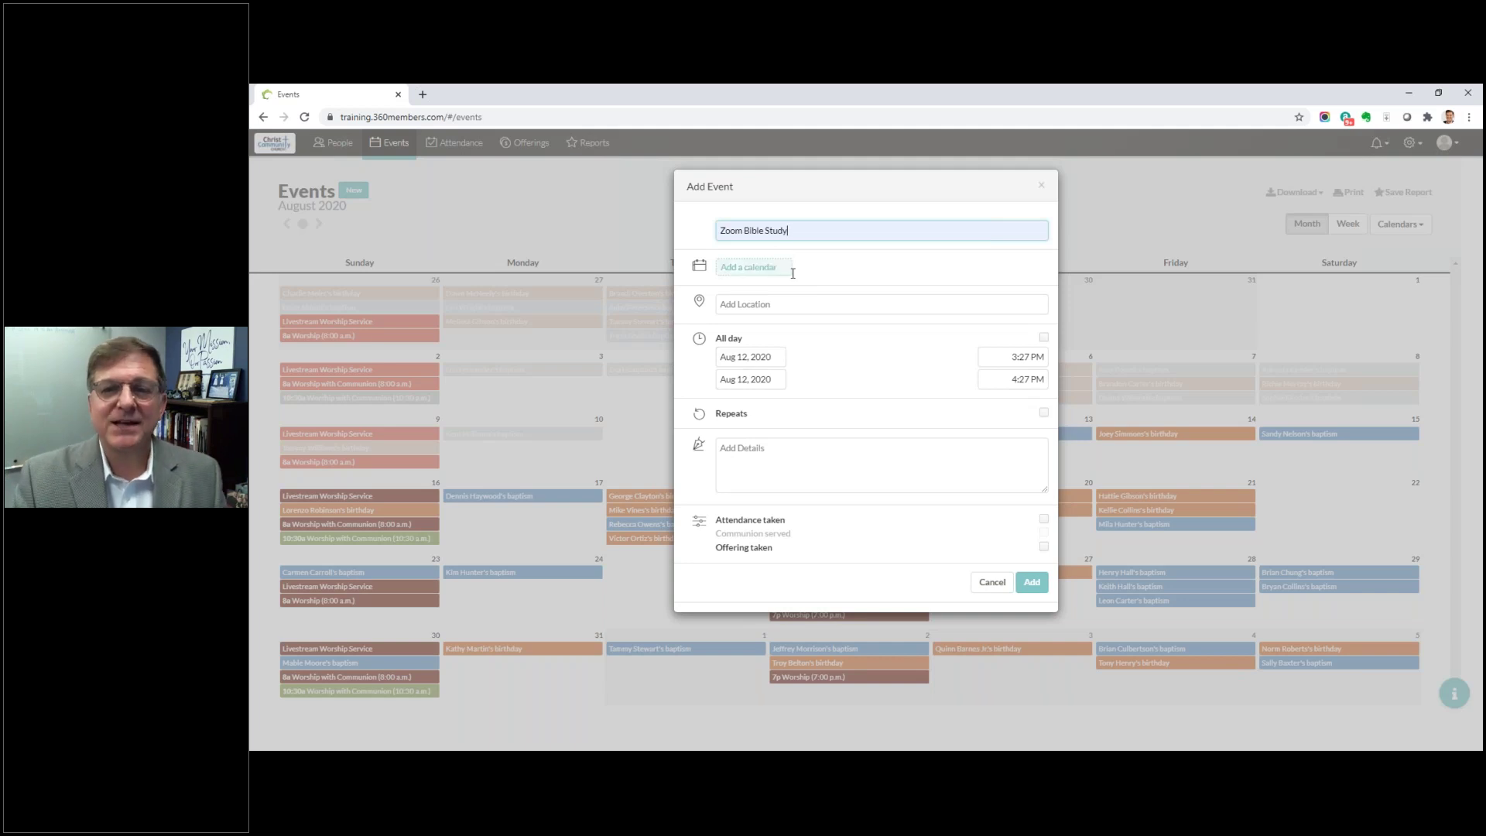
Step: Assign the event to a newly created 'Bible Study' calendar
left_click(759, 268)
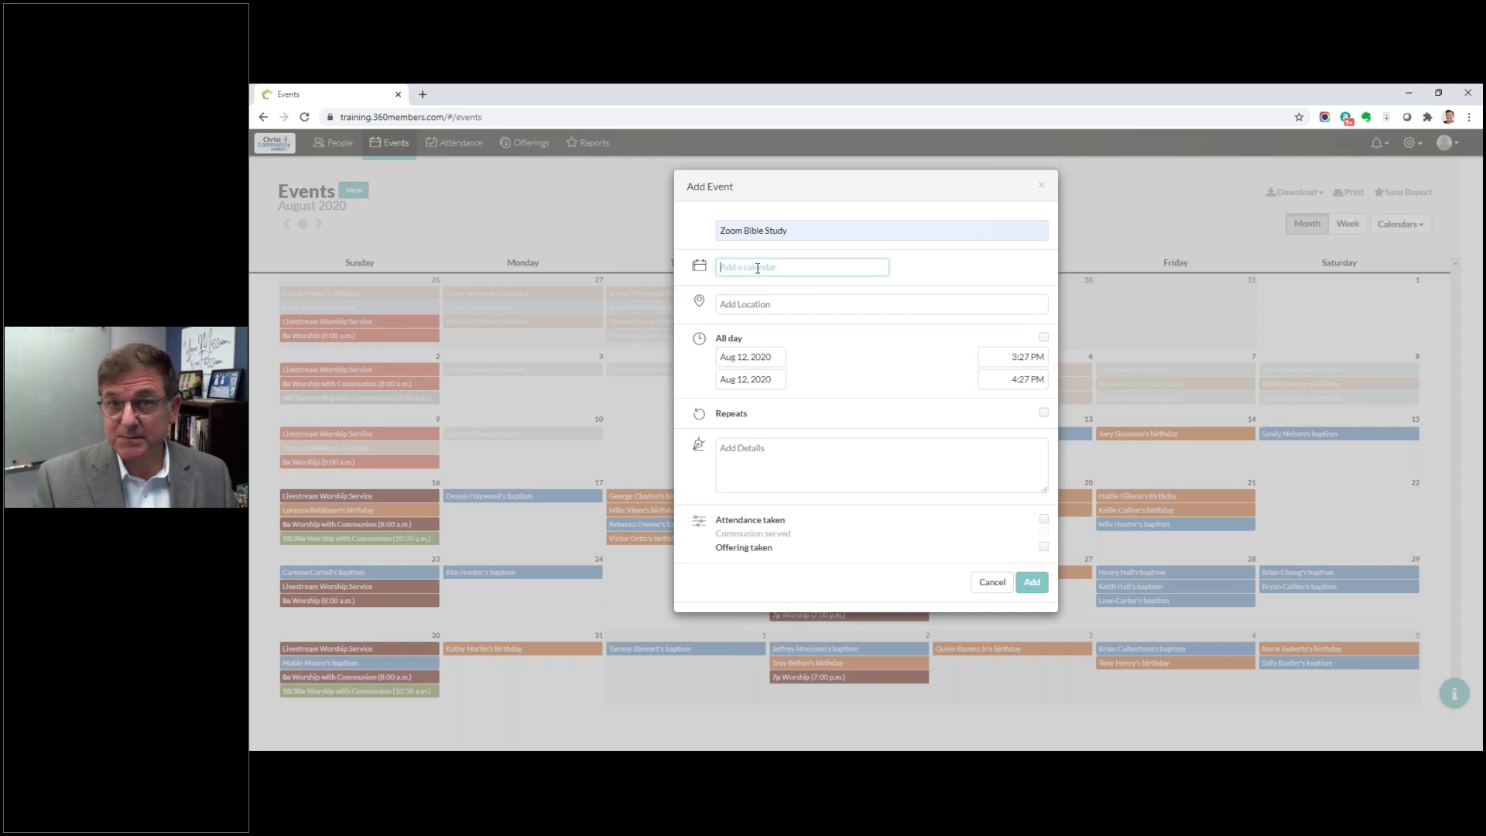
type("Bib")
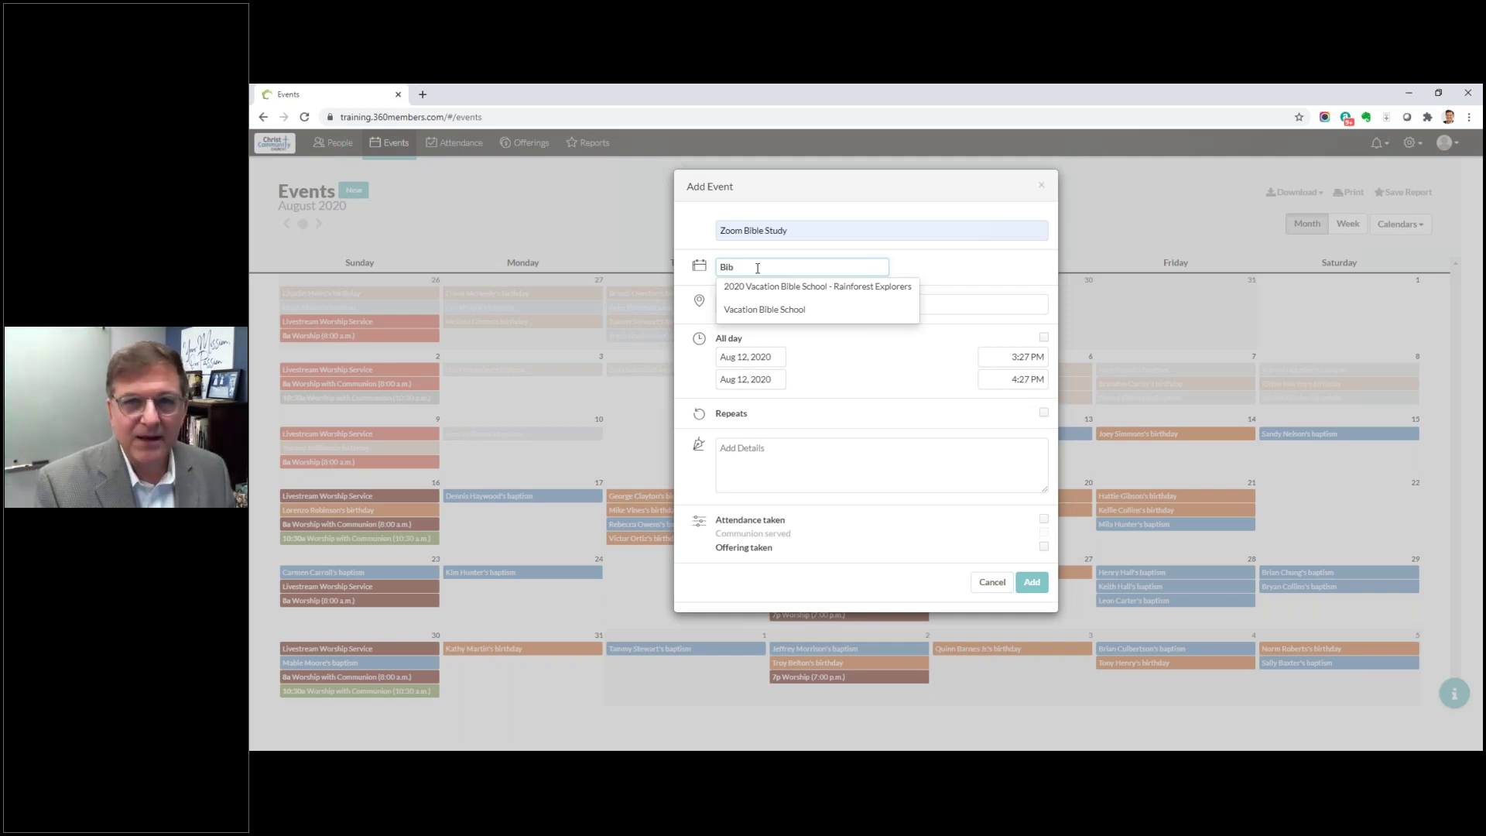
type("le Study")
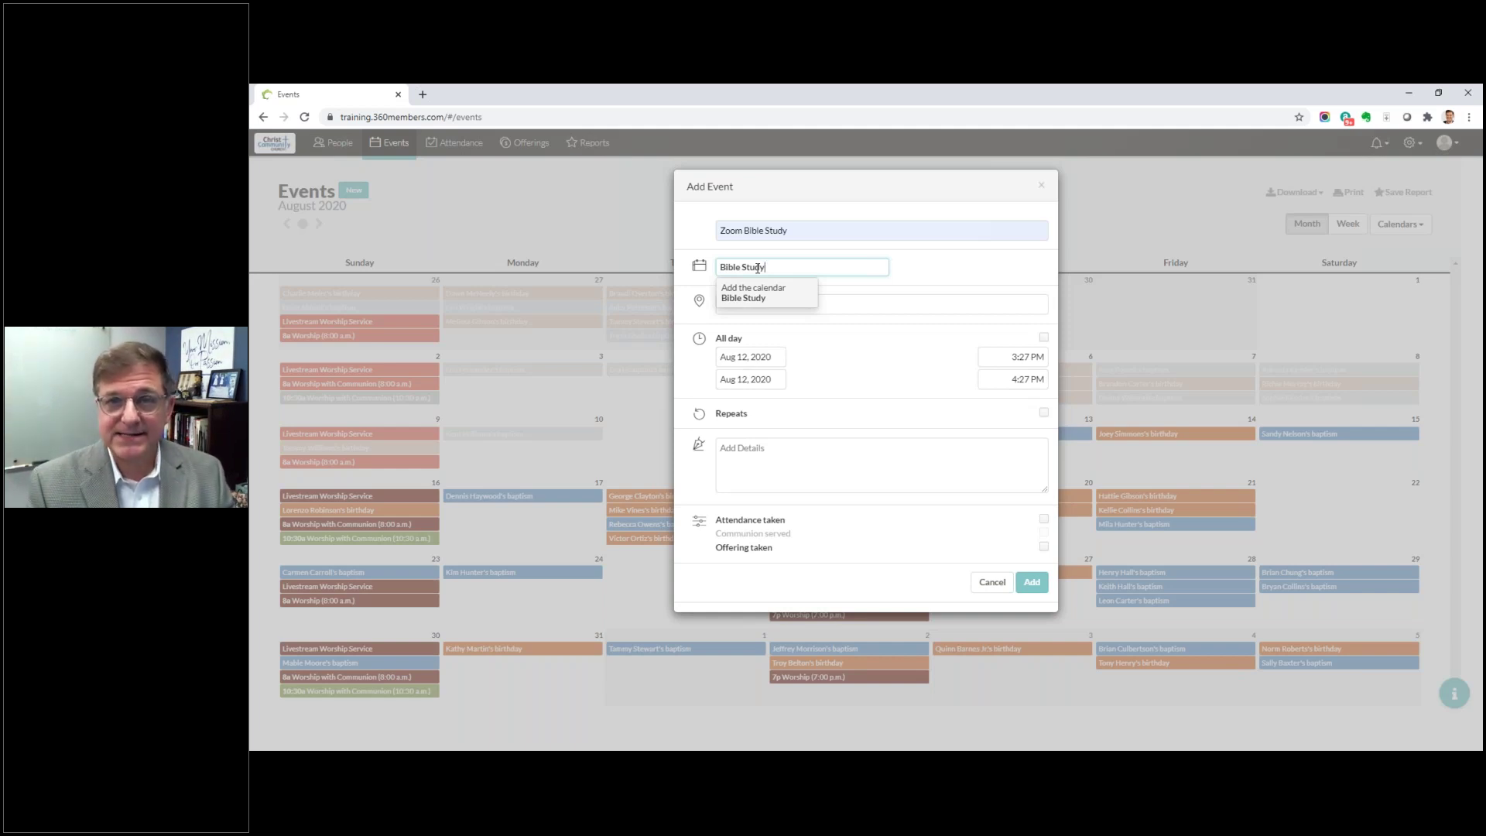
key("Return")
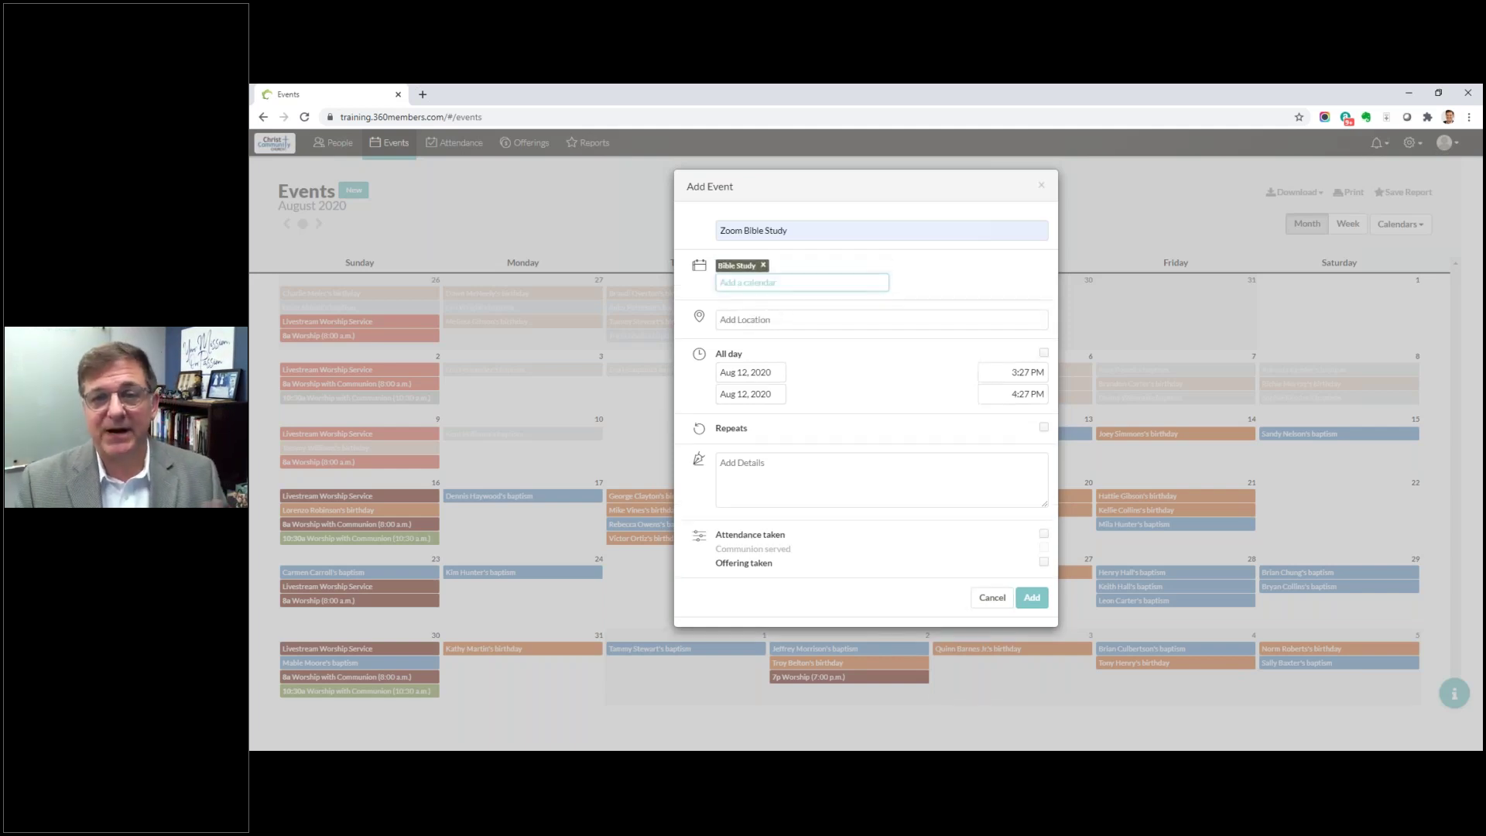
left_click(780, 319)
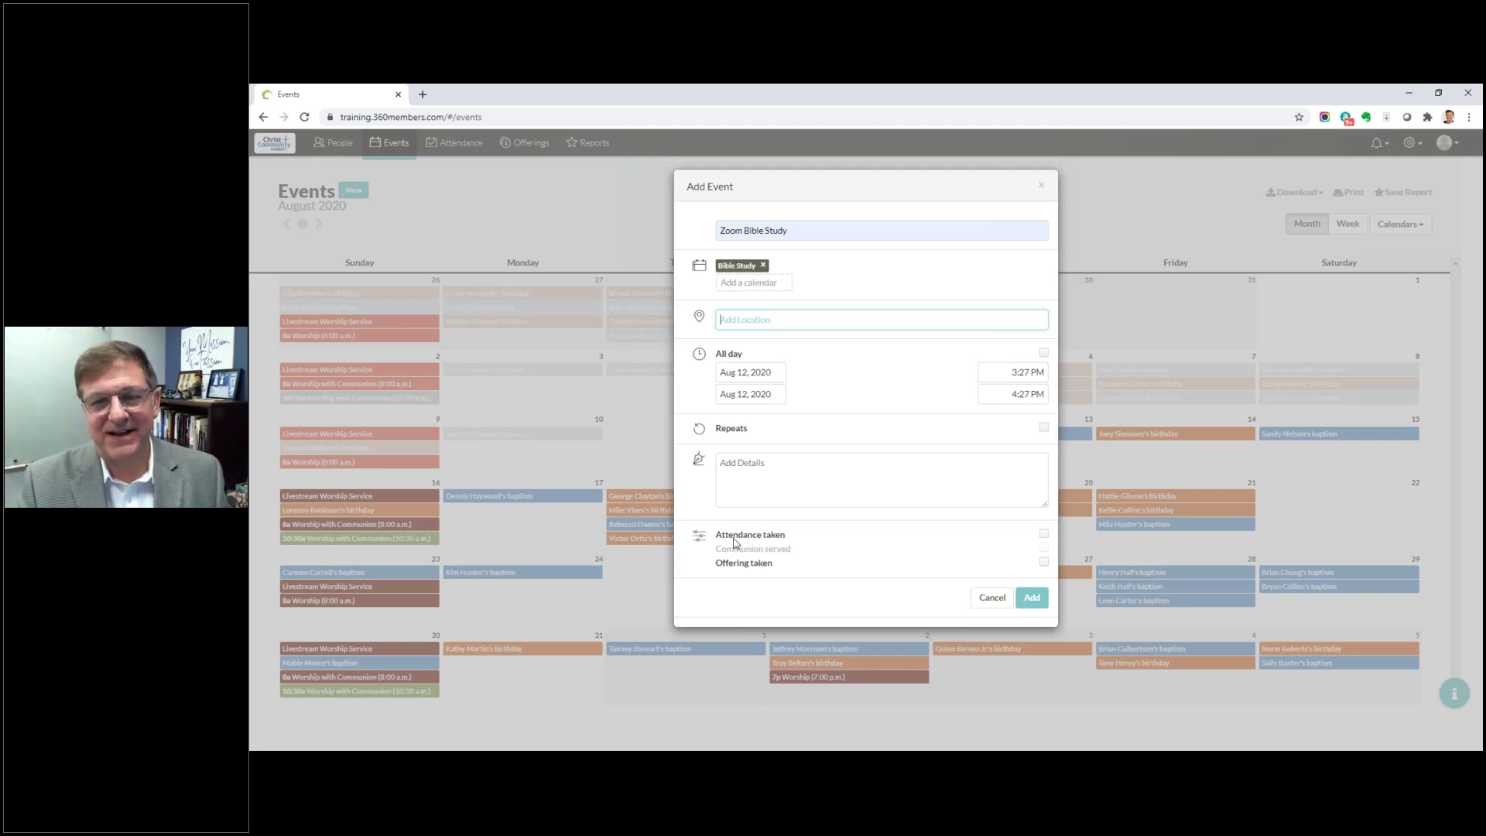
Step: Turn on Attendance taken and Offering taken, leaving Communion served off
left_click(735, 541)
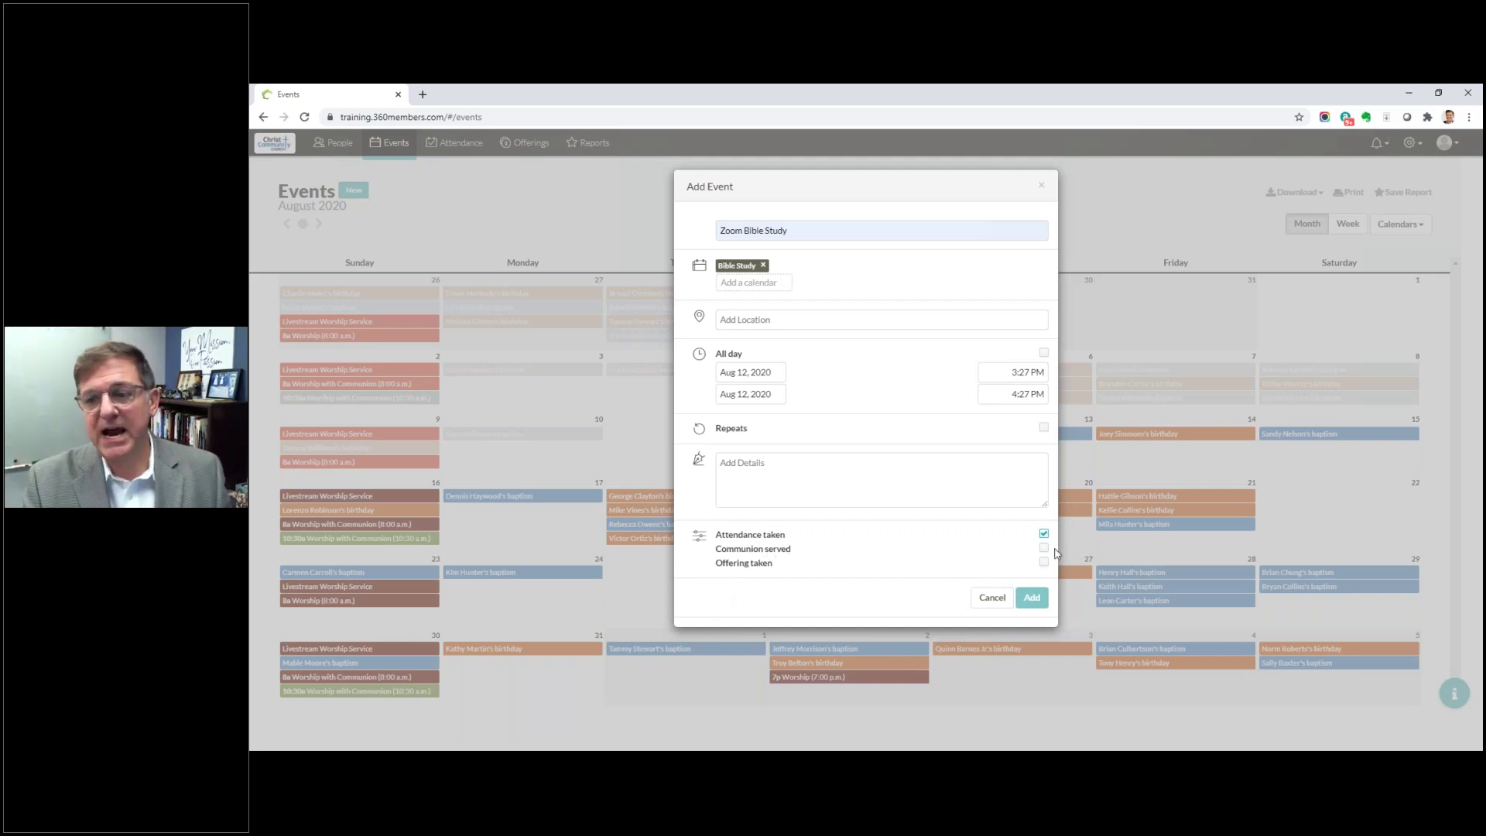
left_click(1044, 547)
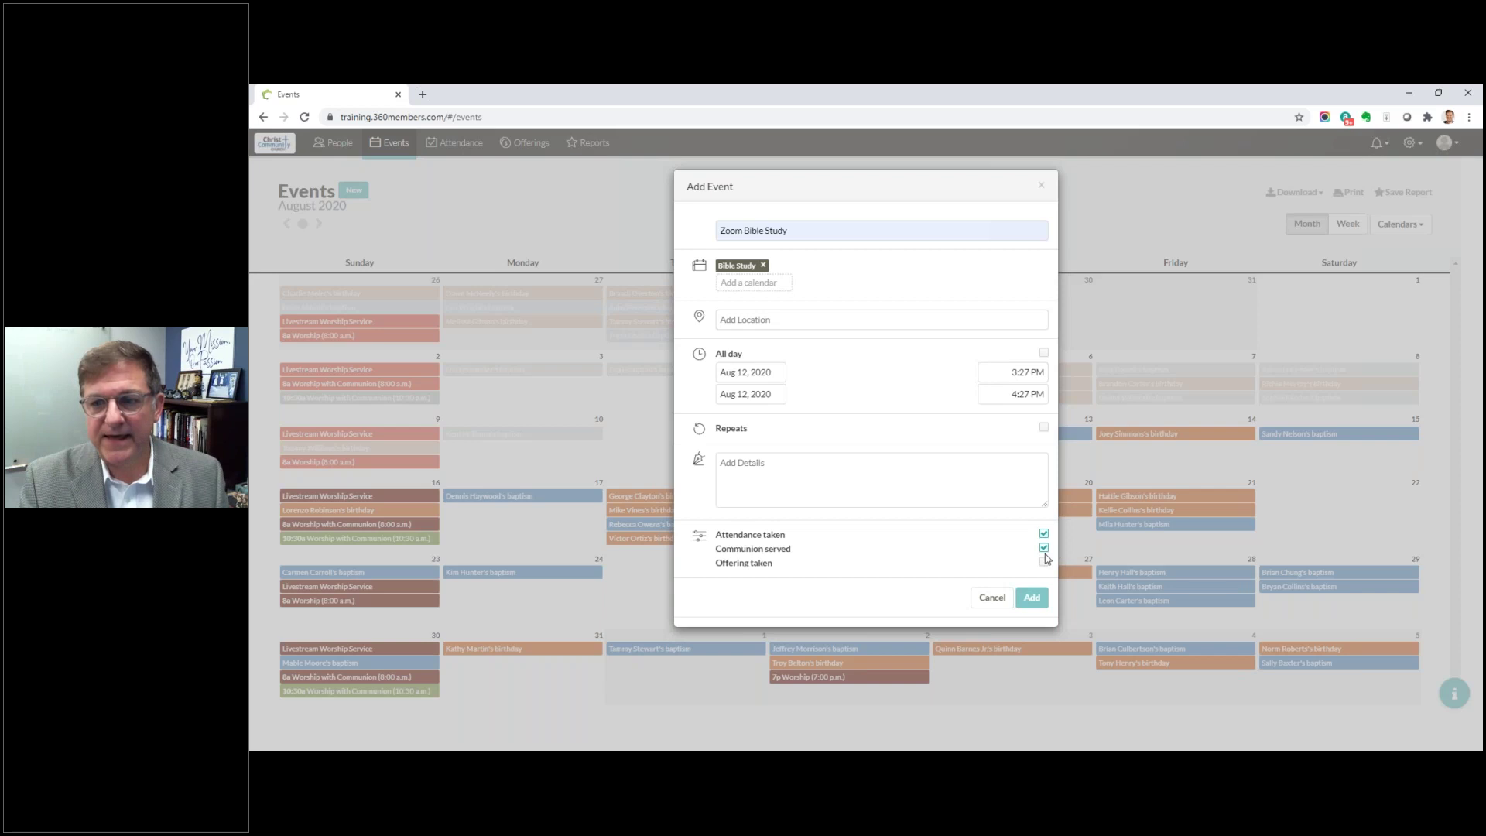
left_click(1044, 549)
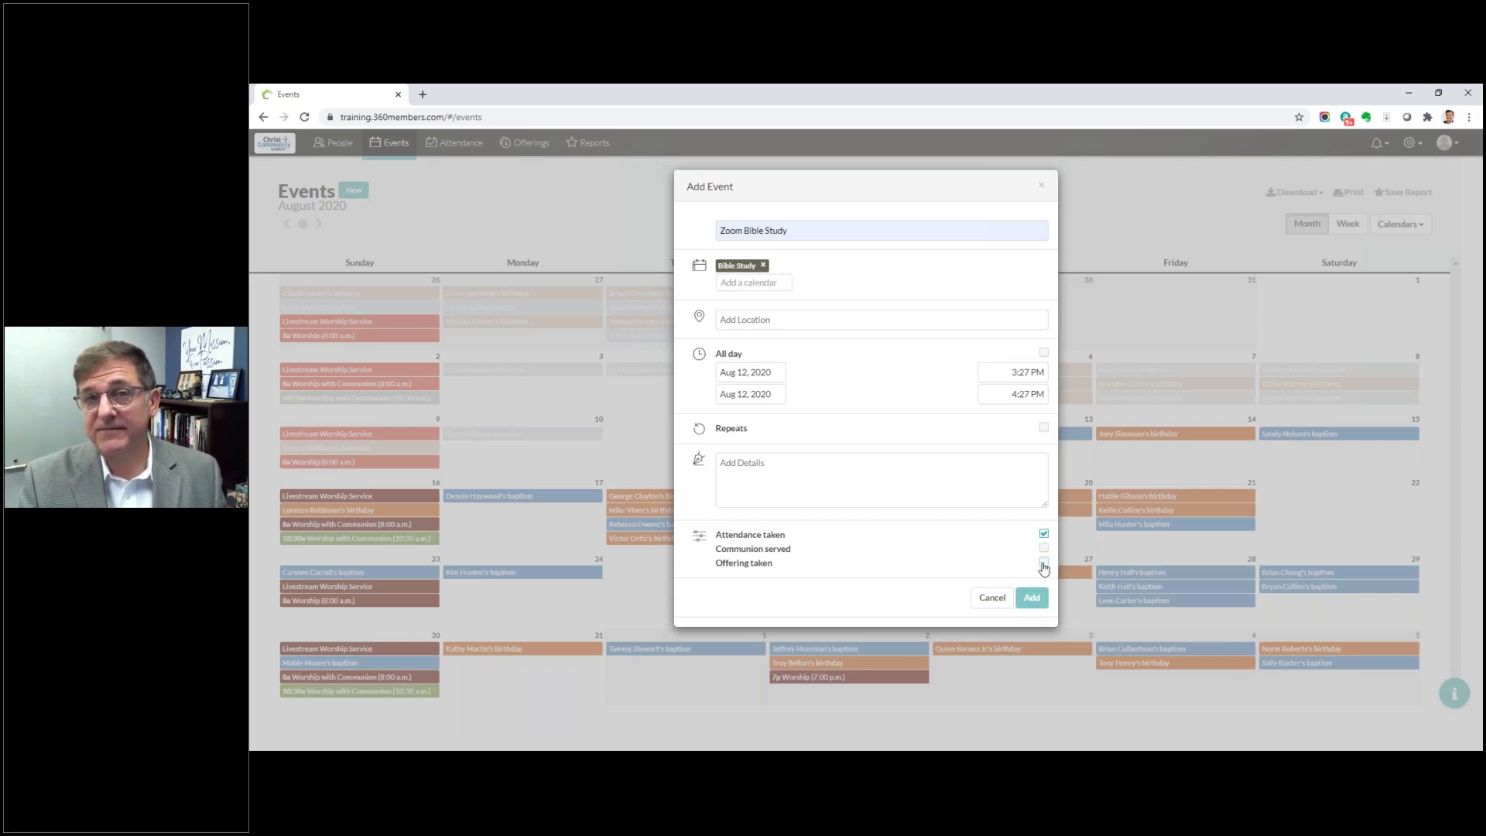
left_click(1043, 561)
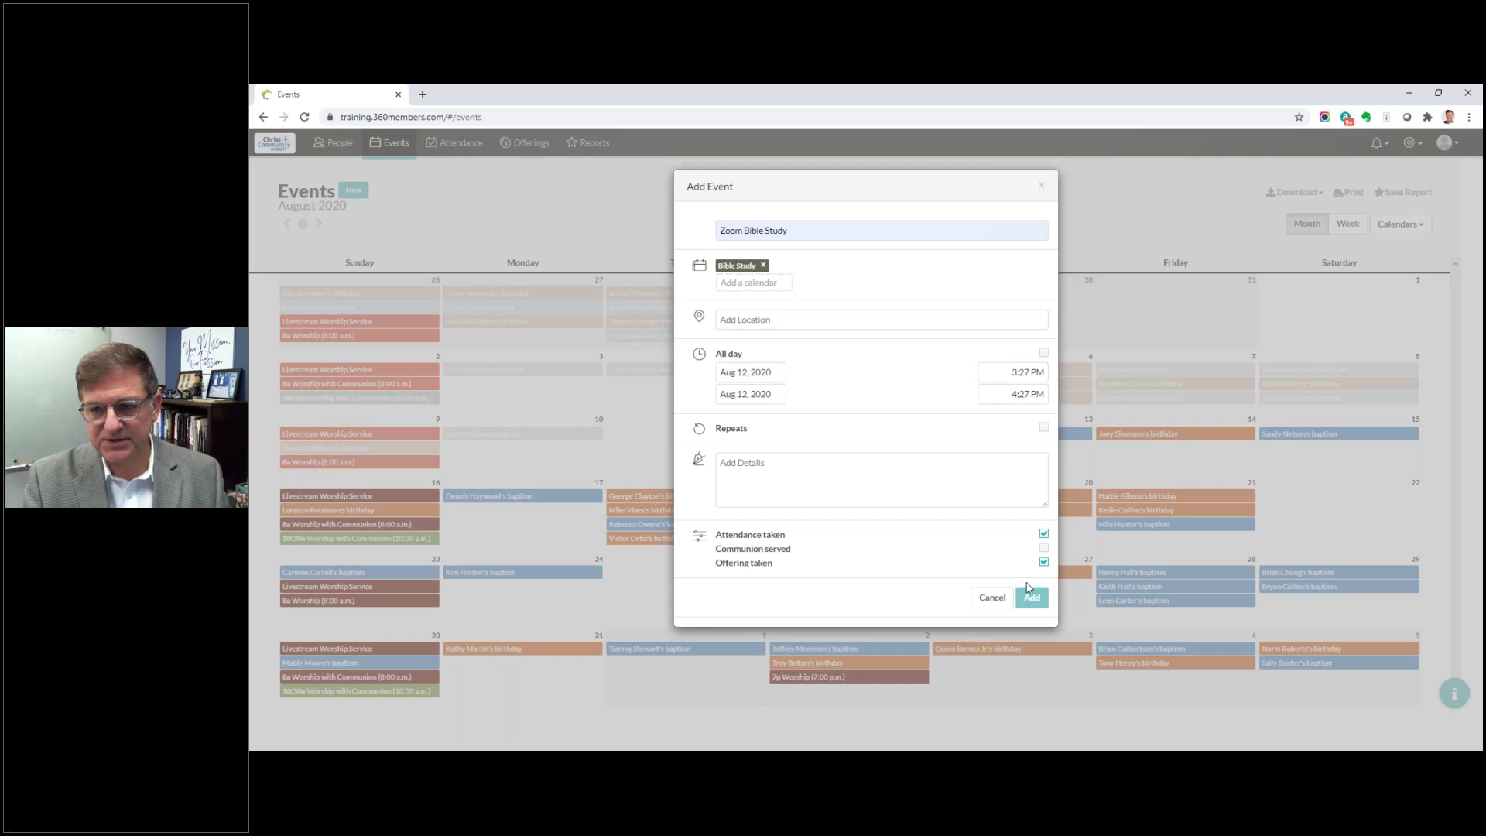
Step: Set the start to 3:00 PM (ending 4:00 PM) on Aug 12 and add the event
left_click(1026, 372)
left_click(1023, 371)
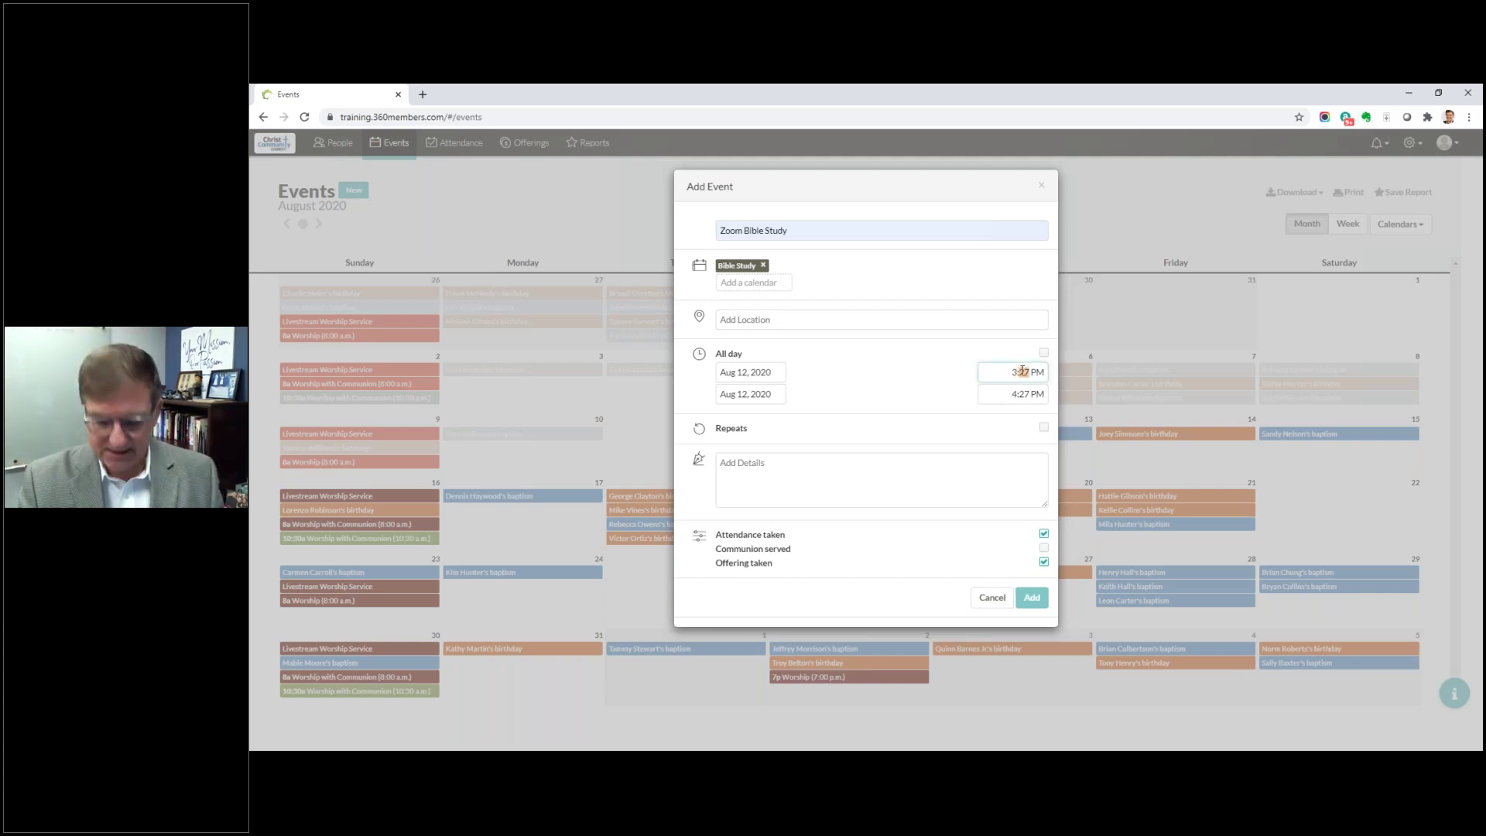
type("00")
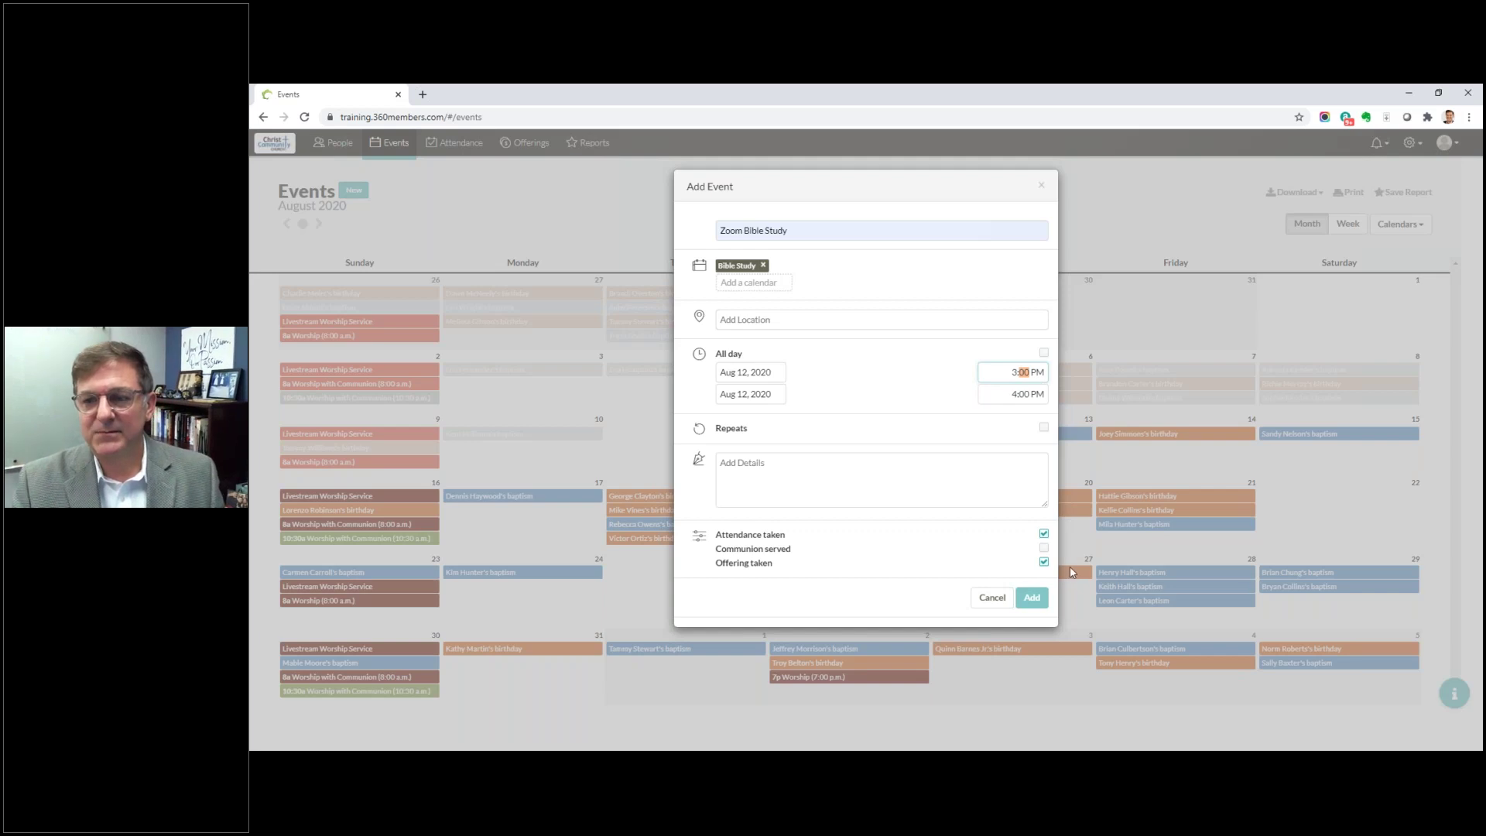
left_click(1037, 598)
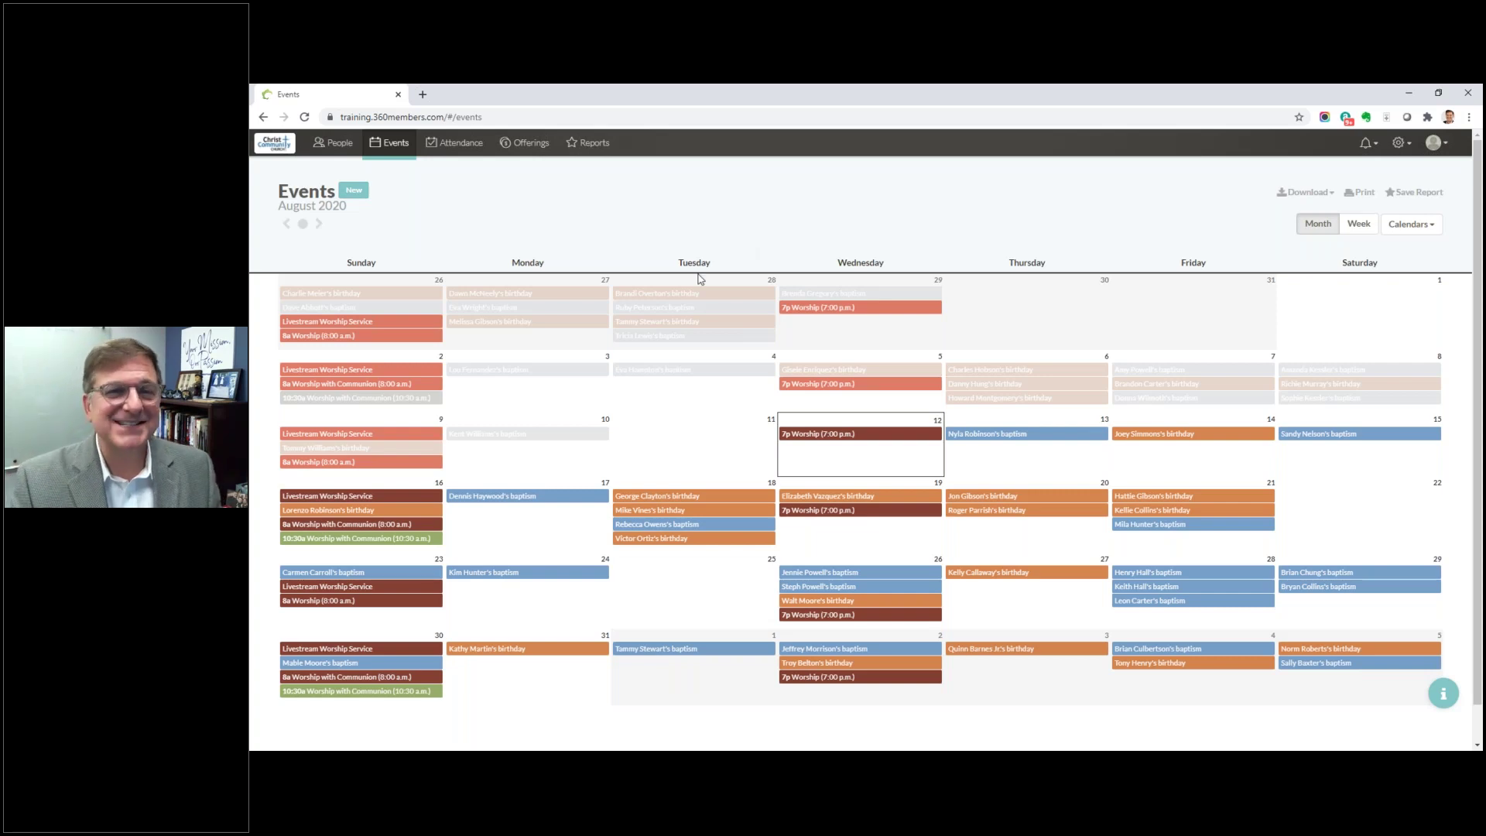
Step: Show Attendance for Jul 13 – Aug 12, 2020 and drop down the 'Everyone' group list
left_click(460, 151)
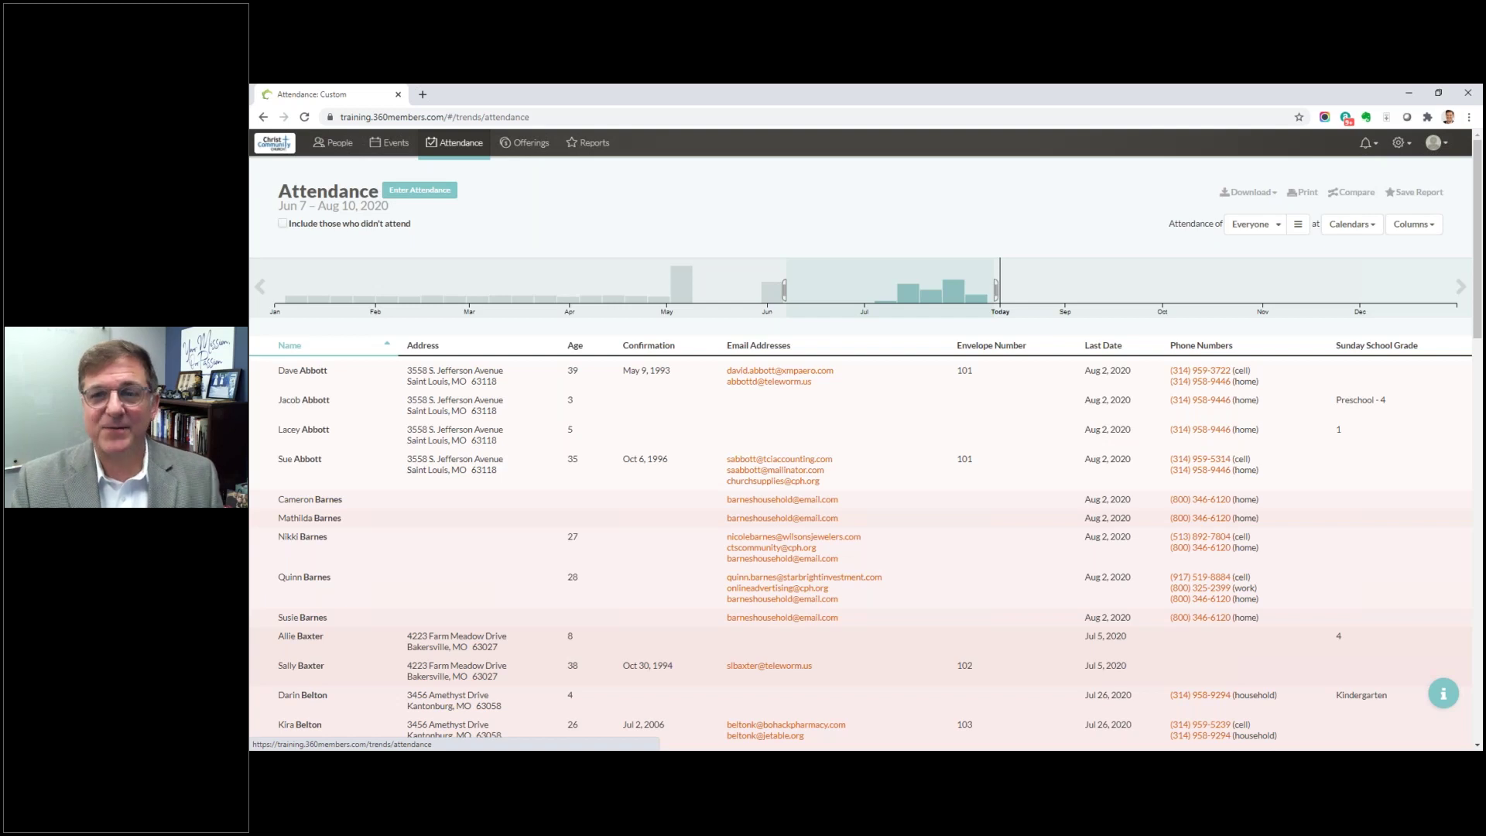
left_click_drag(799, 290, 949, 300)
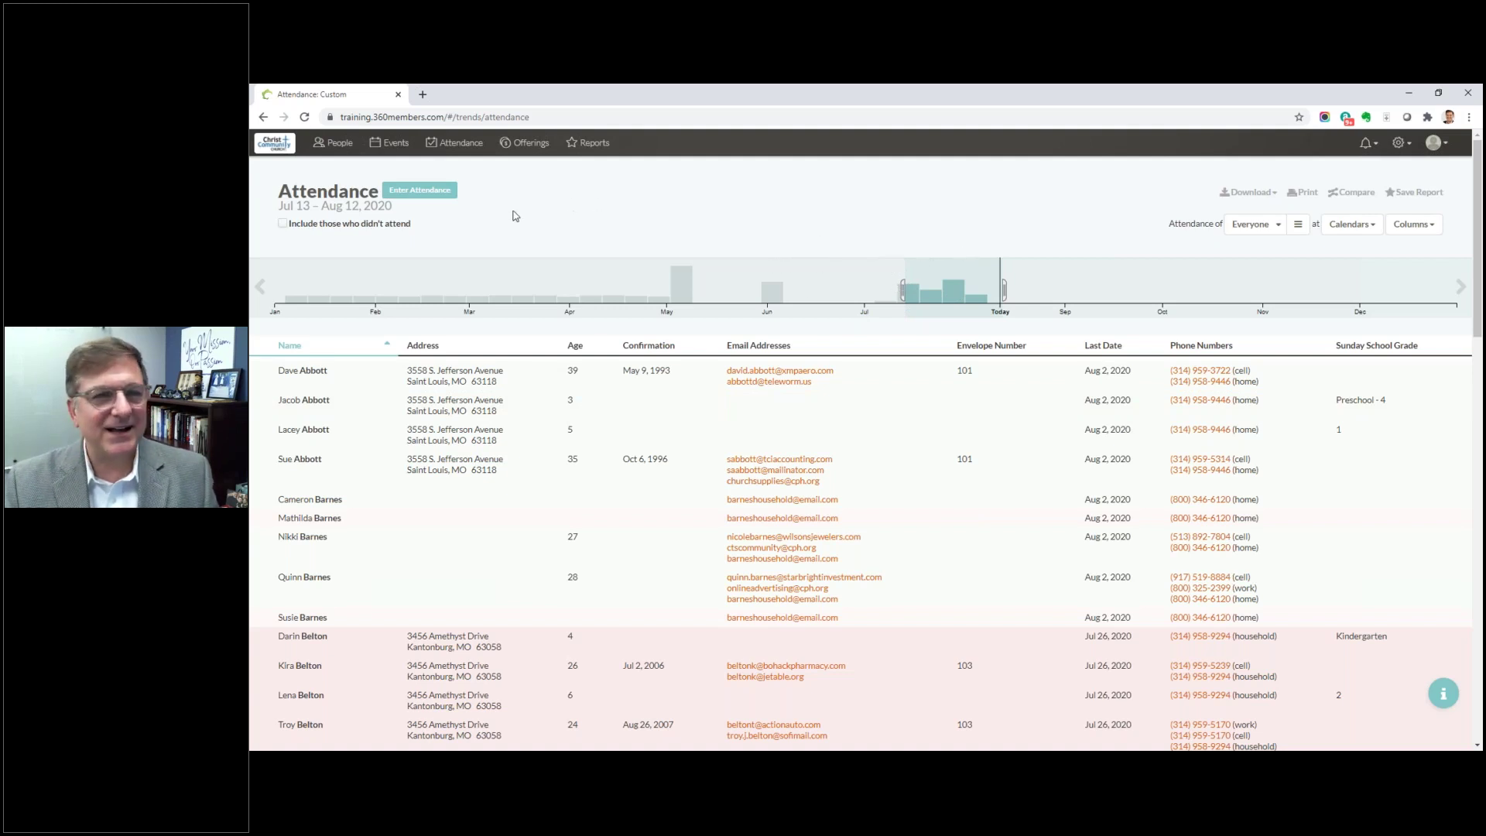
left_click(1274, 231)
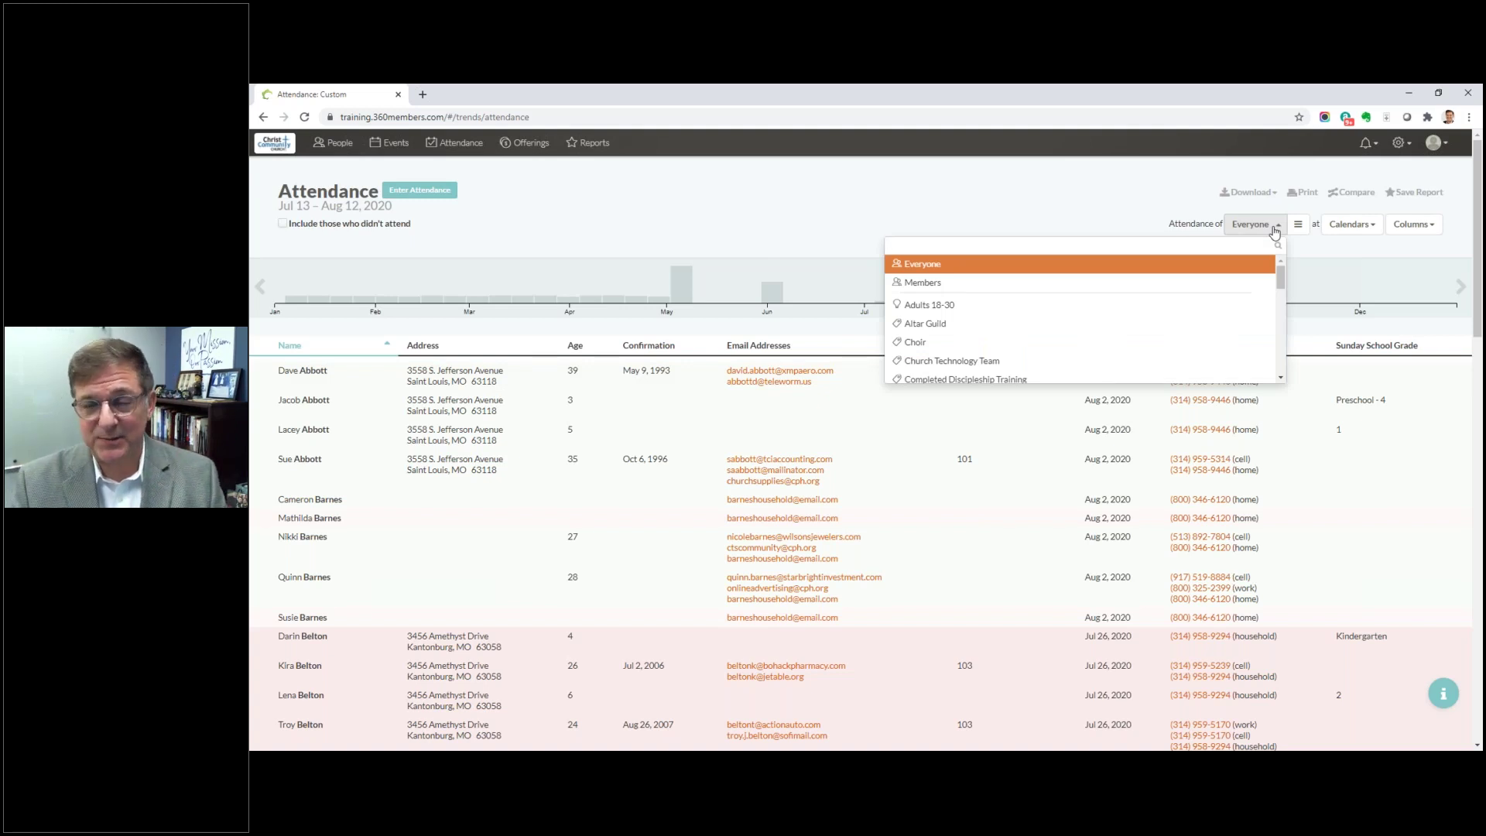
left_click(1156, 221)
left_click(1353, 224)
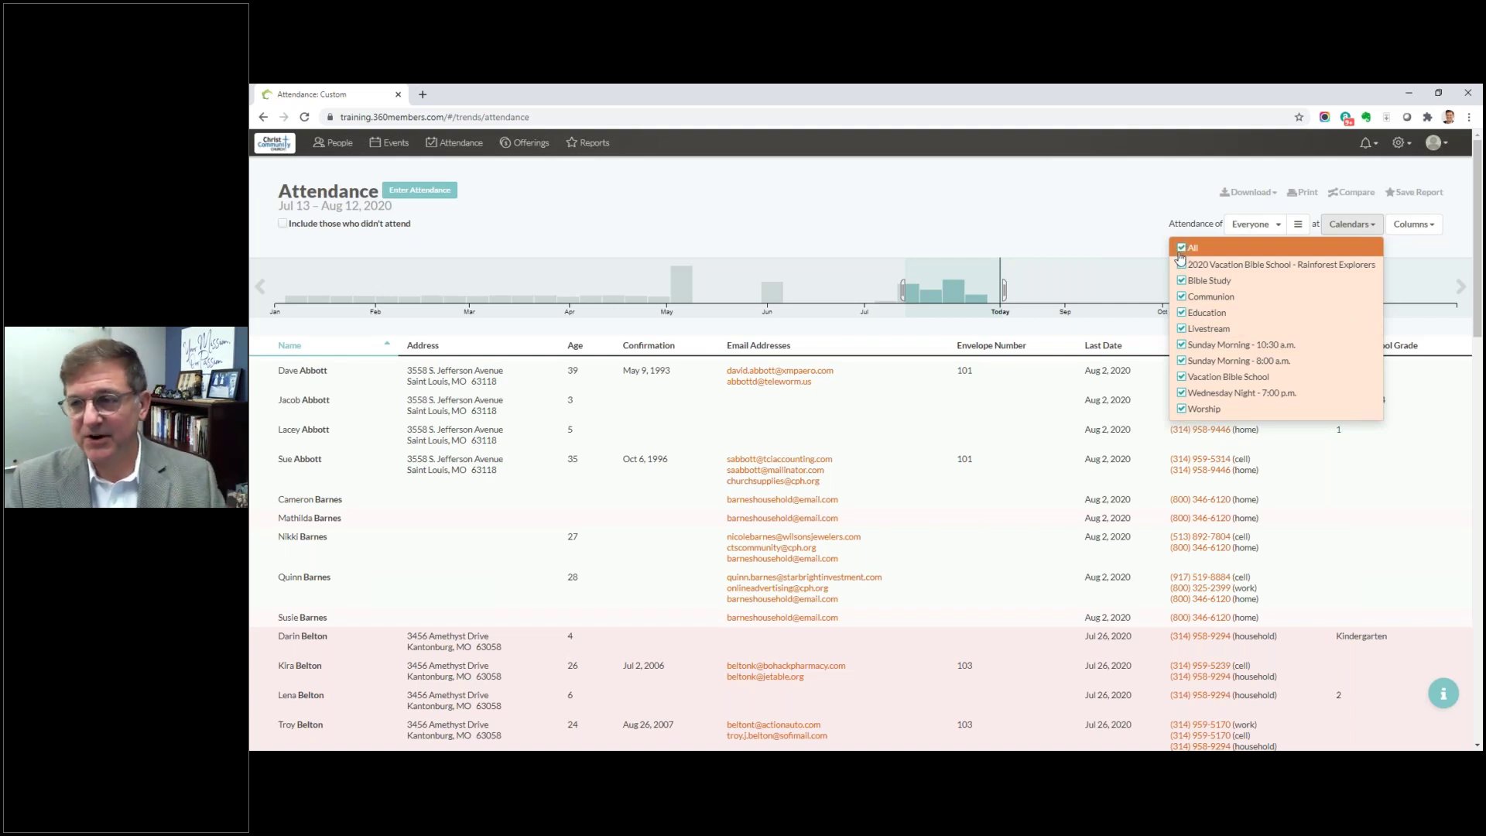
left_click(1411, 224)
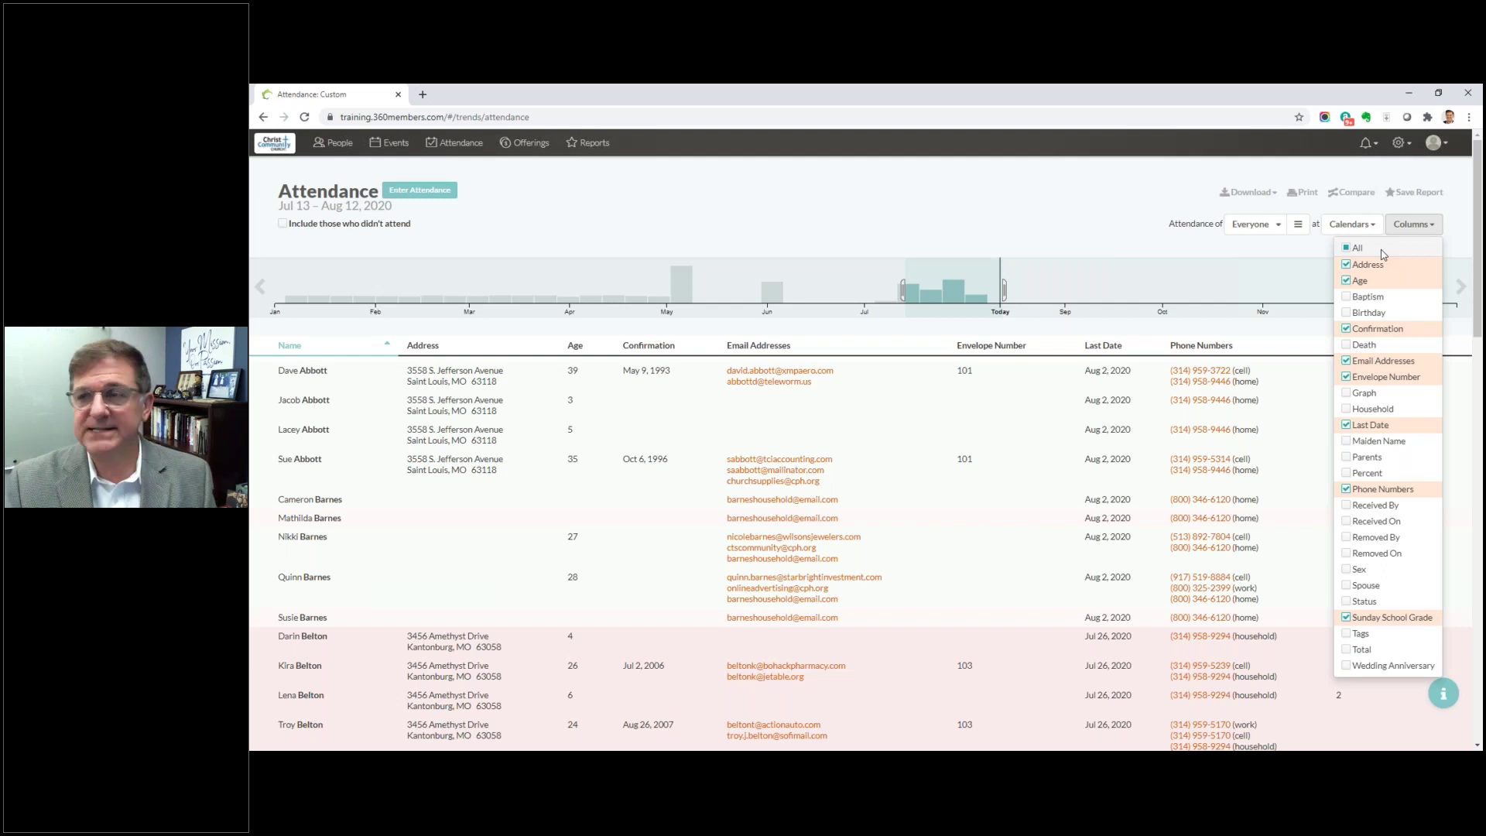
left_click(1084, 226)
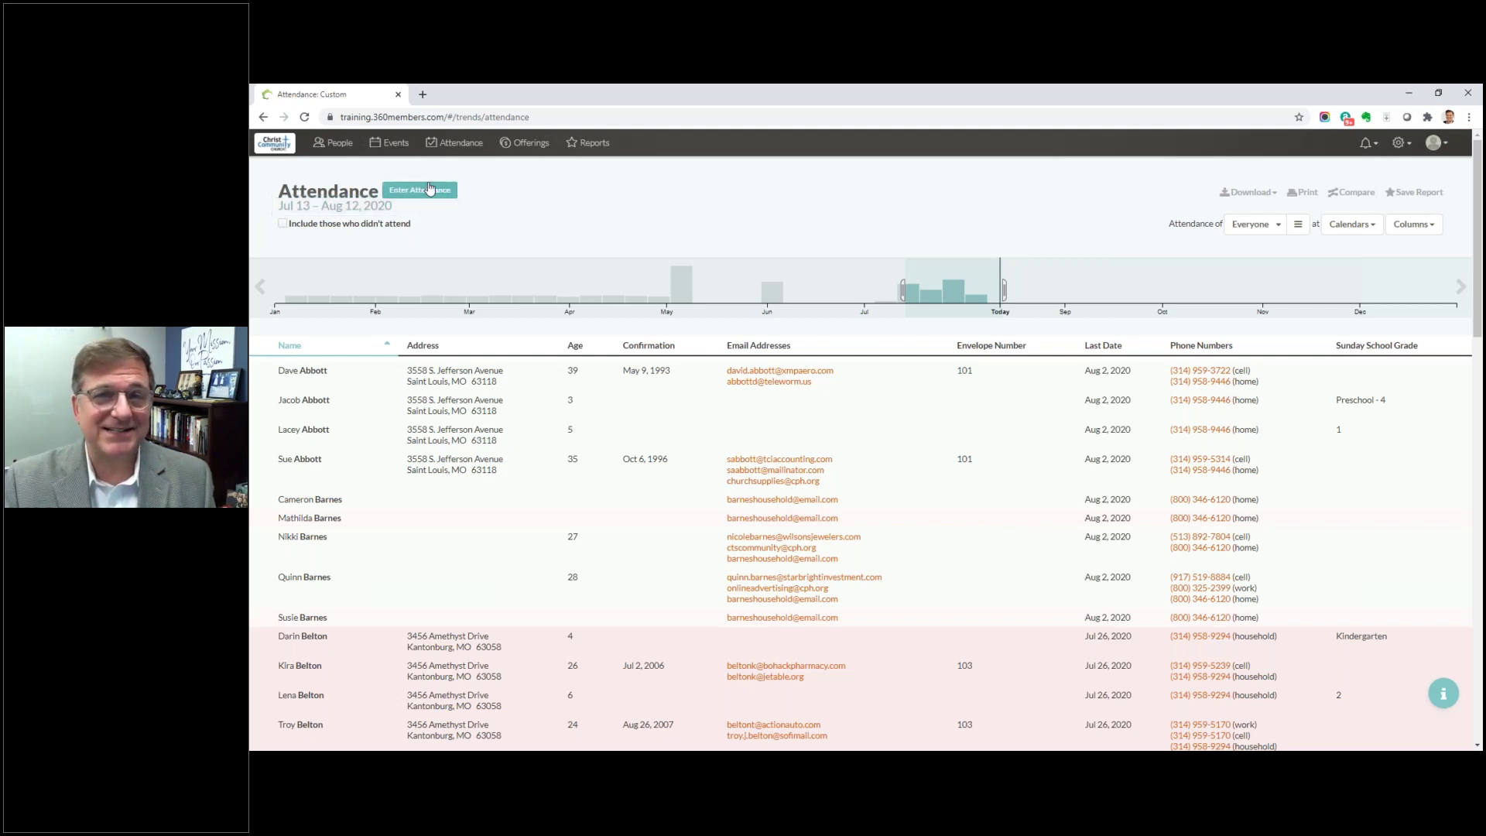
Step: Enter attendance for the Aug 9 Worship (8:00 a.m.) service
left_click(423, 193)
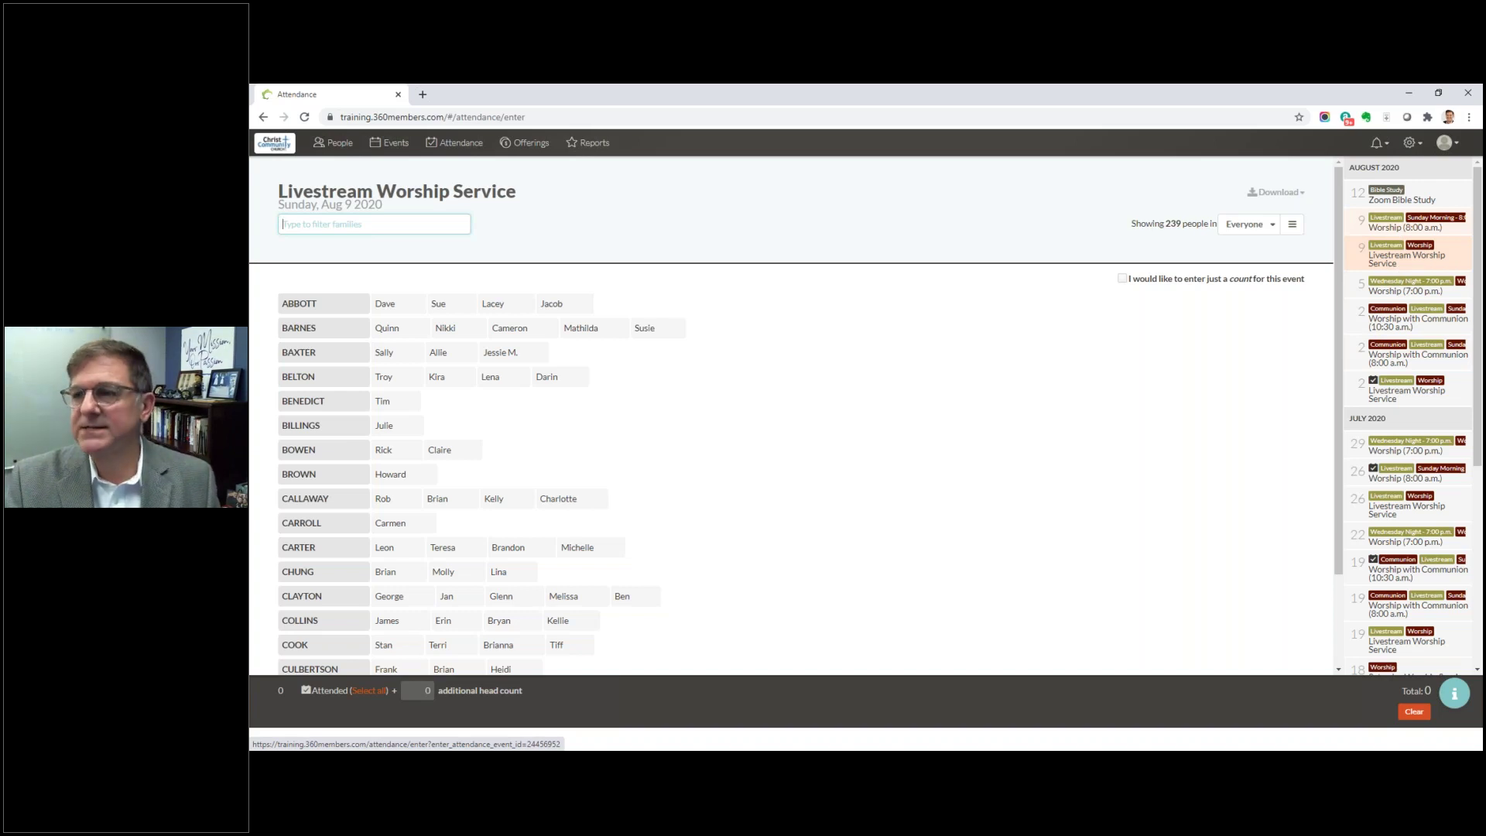
left_click(1405, 227)
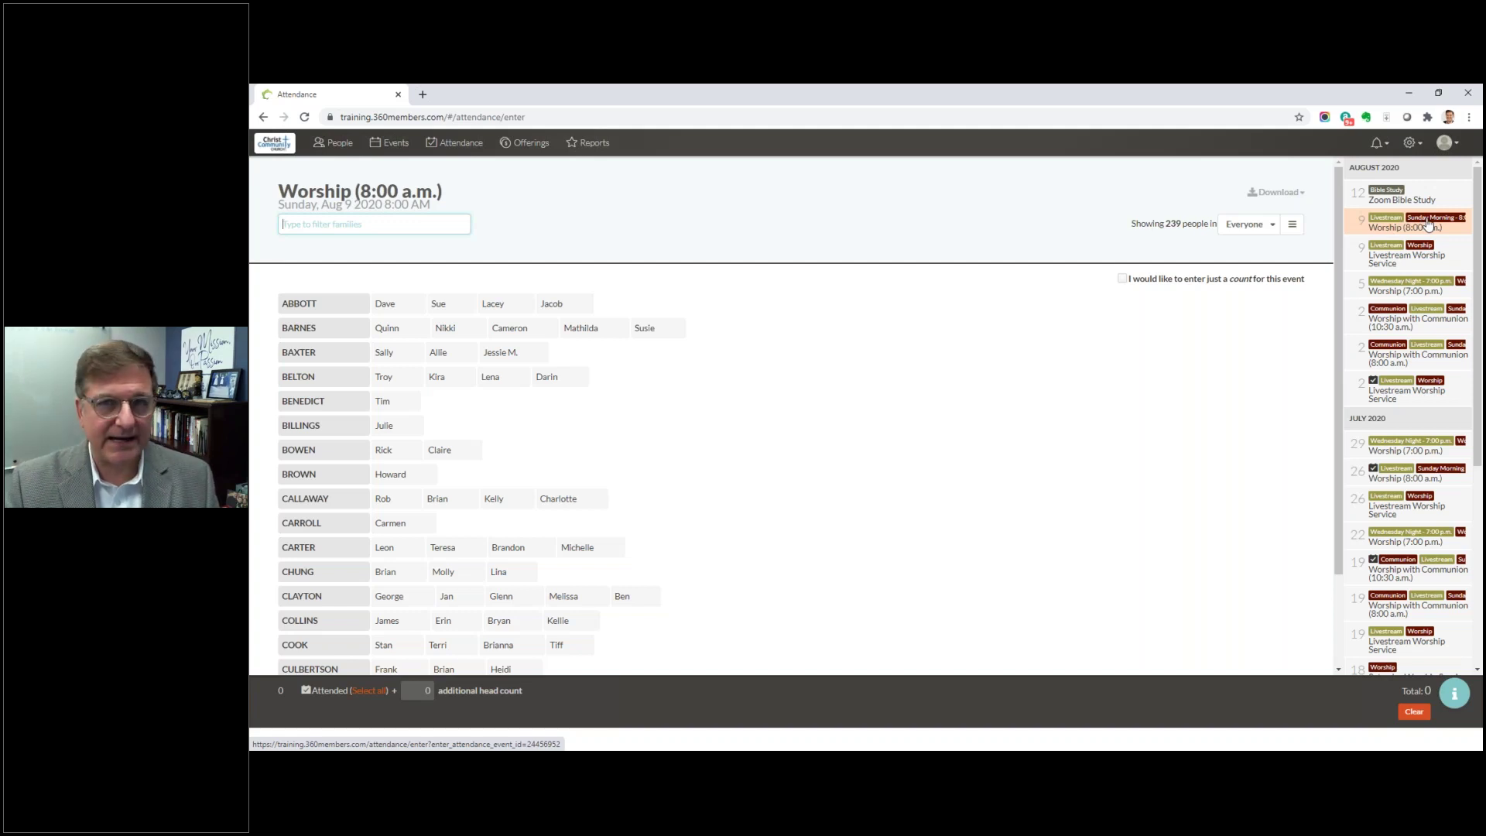
left_click(1428, 225)
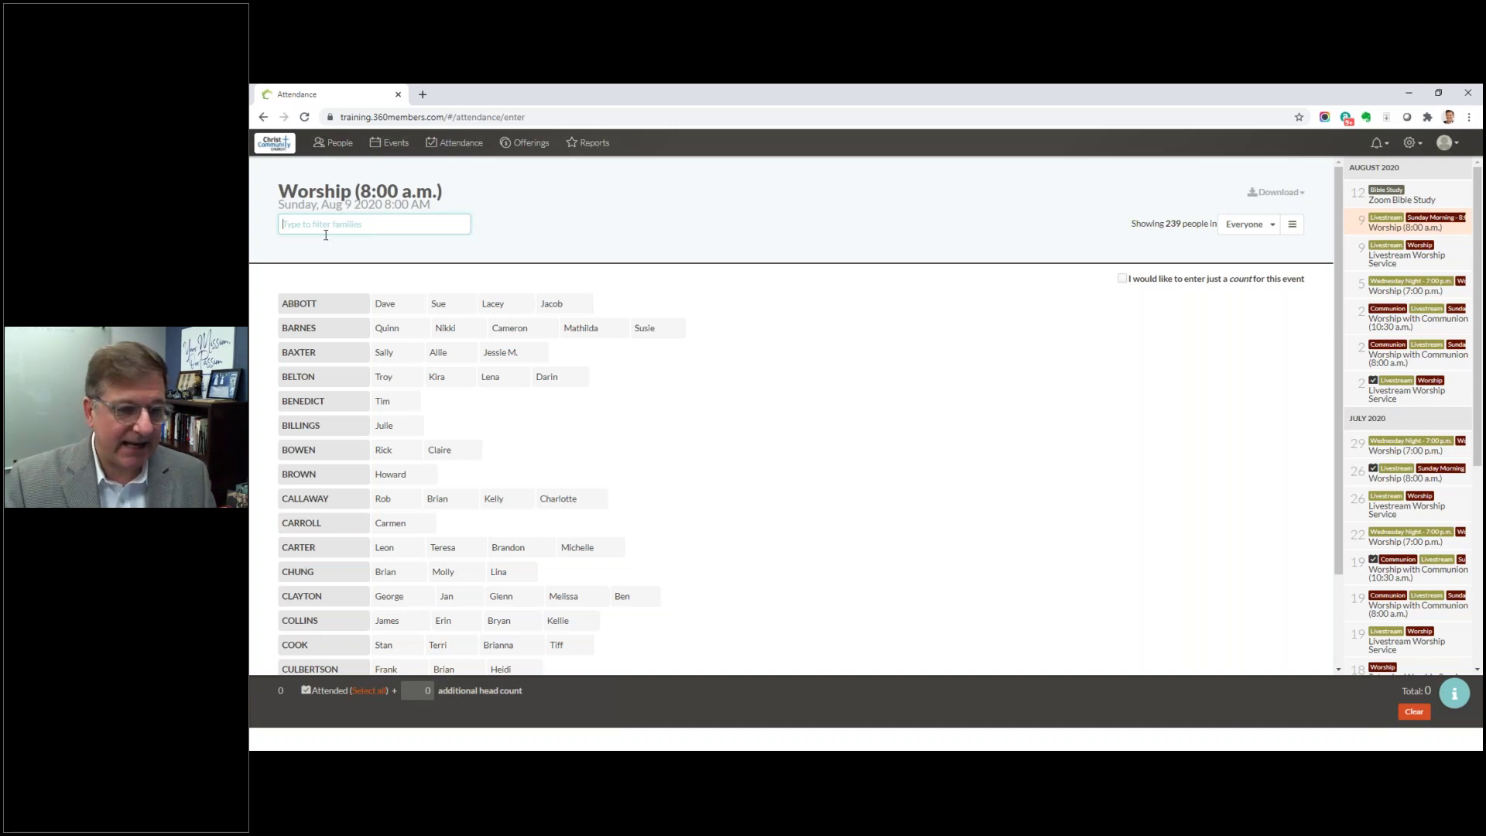
type("Jone")
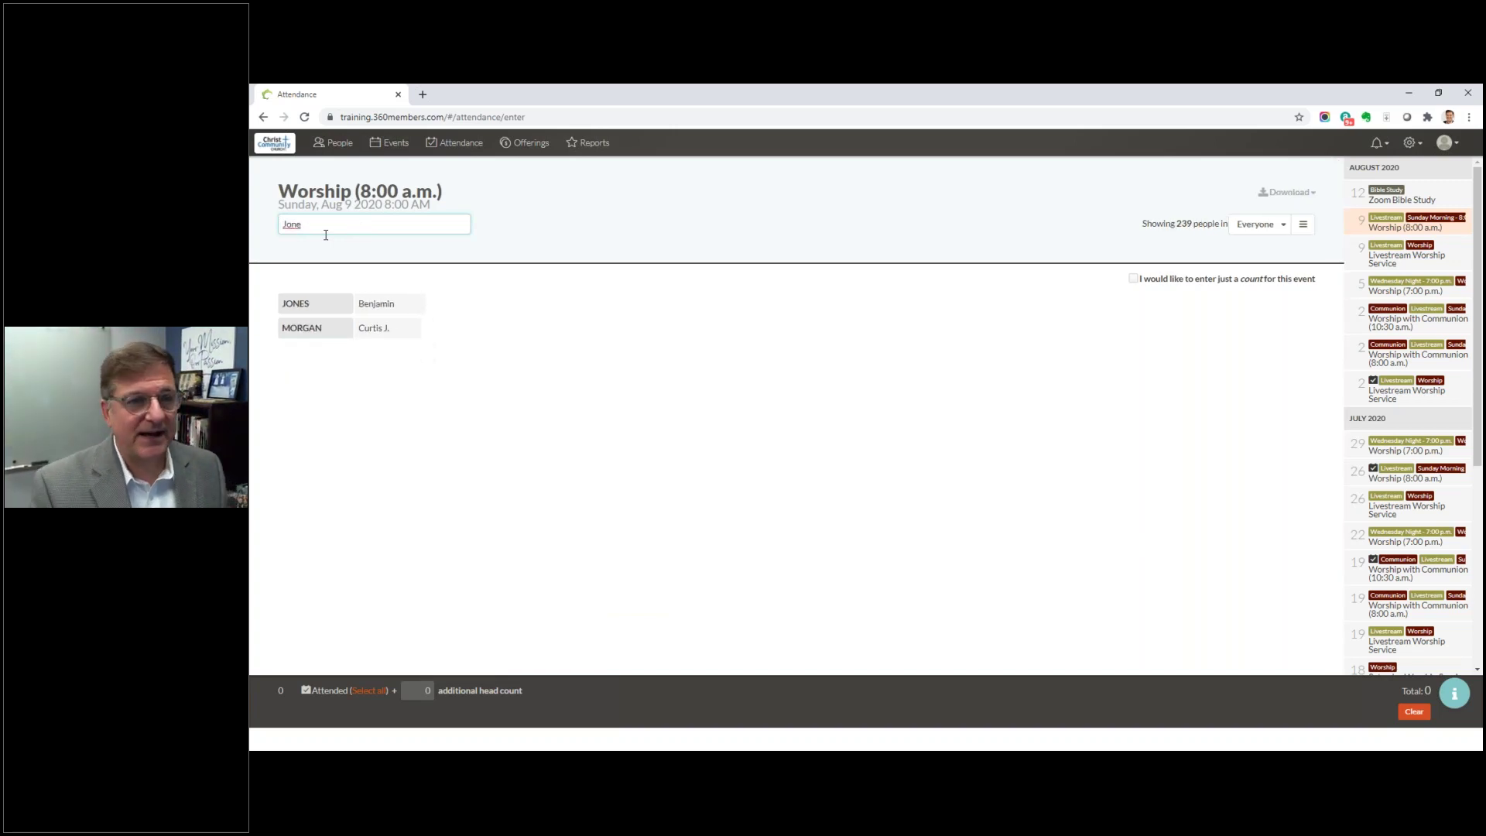
key("BackSpace")
key("BackSpace")
key("BackSpace")
key("BackSpace")
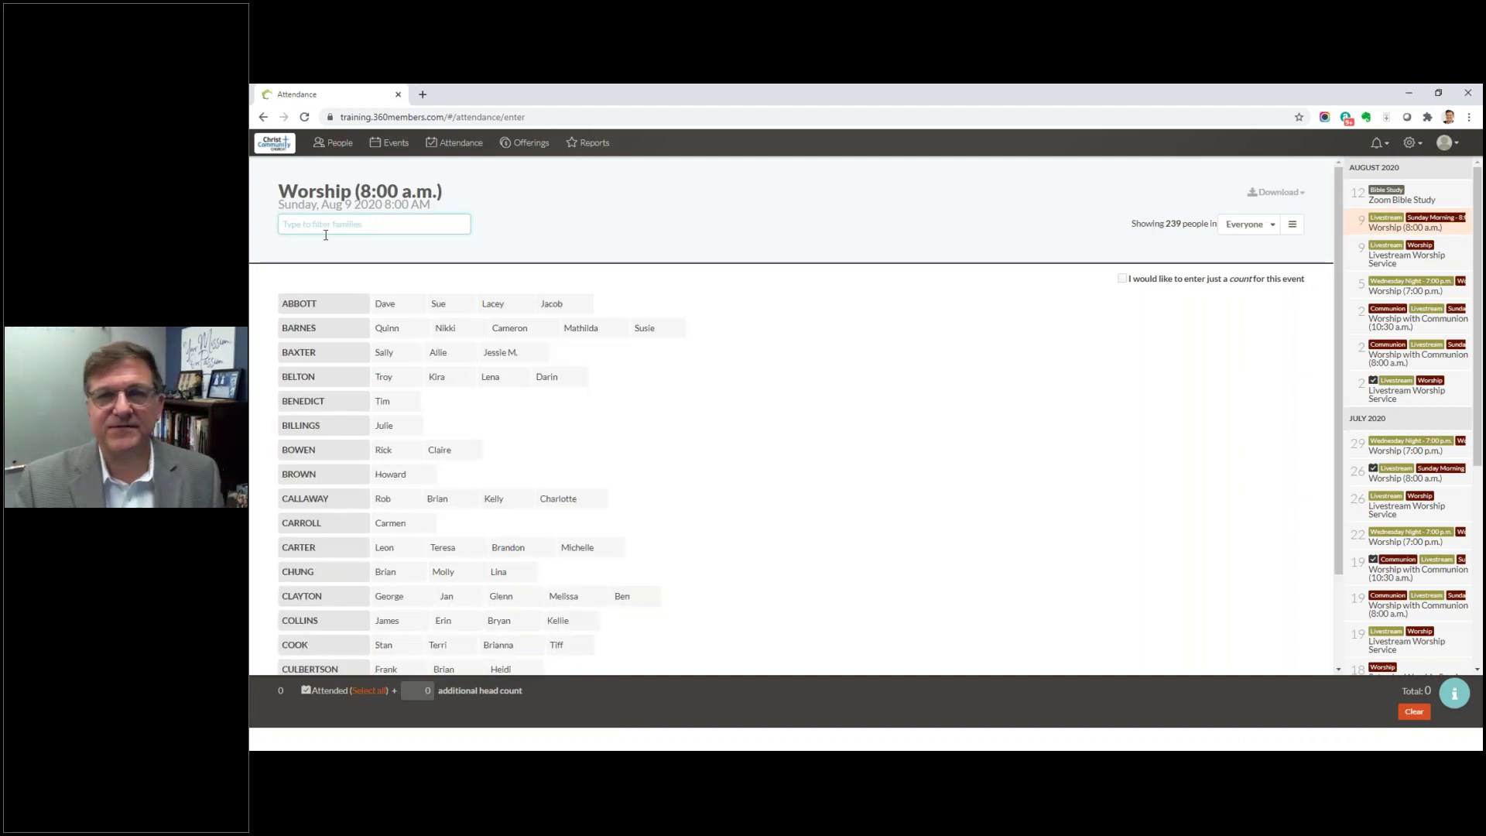
Step: Mark the first families and individual members on the Aug 9 Worship sheet as attending
left_click(324, 313)
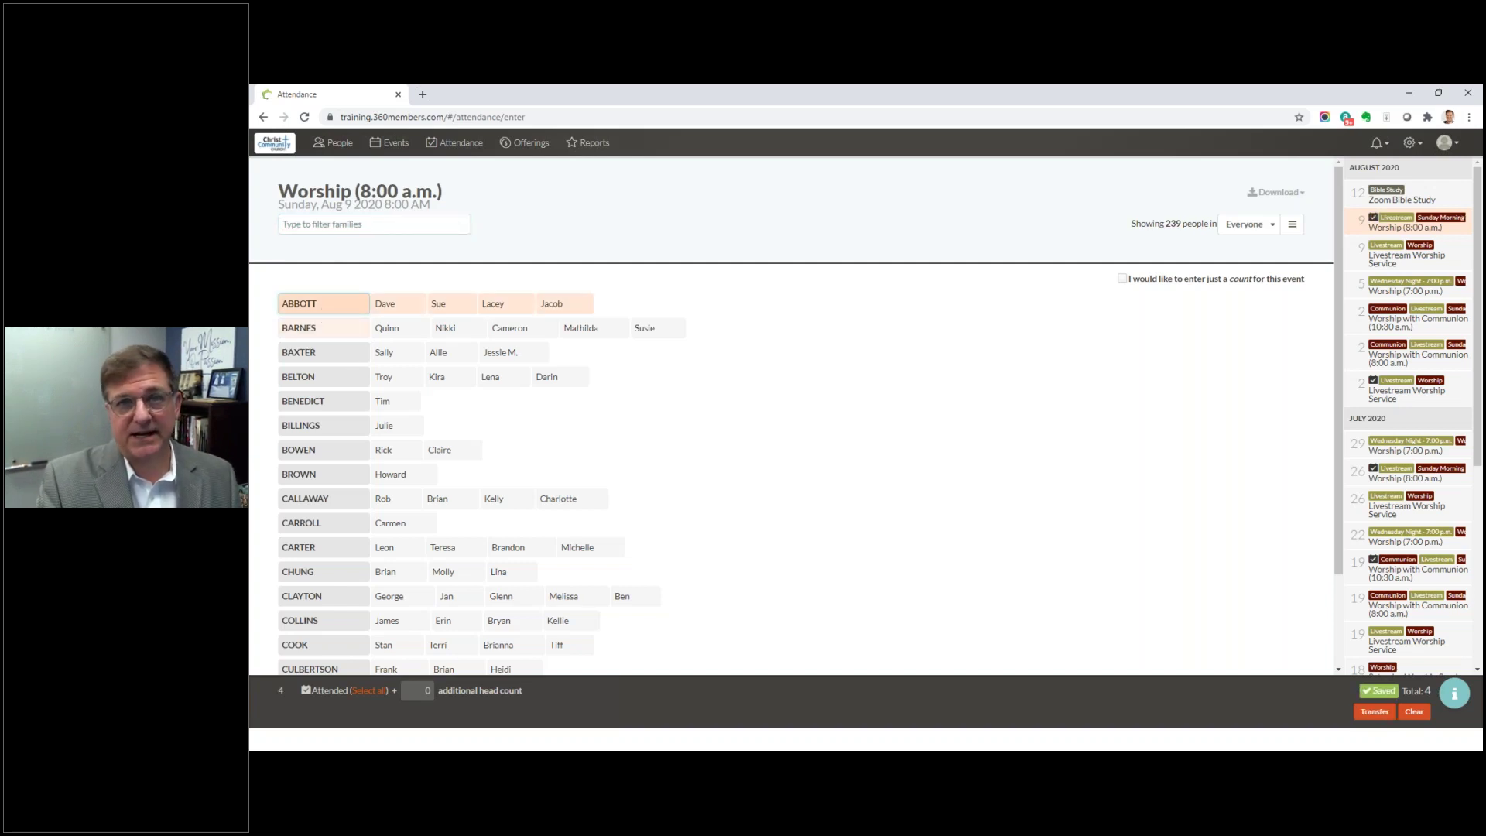
left_click(331, 329)
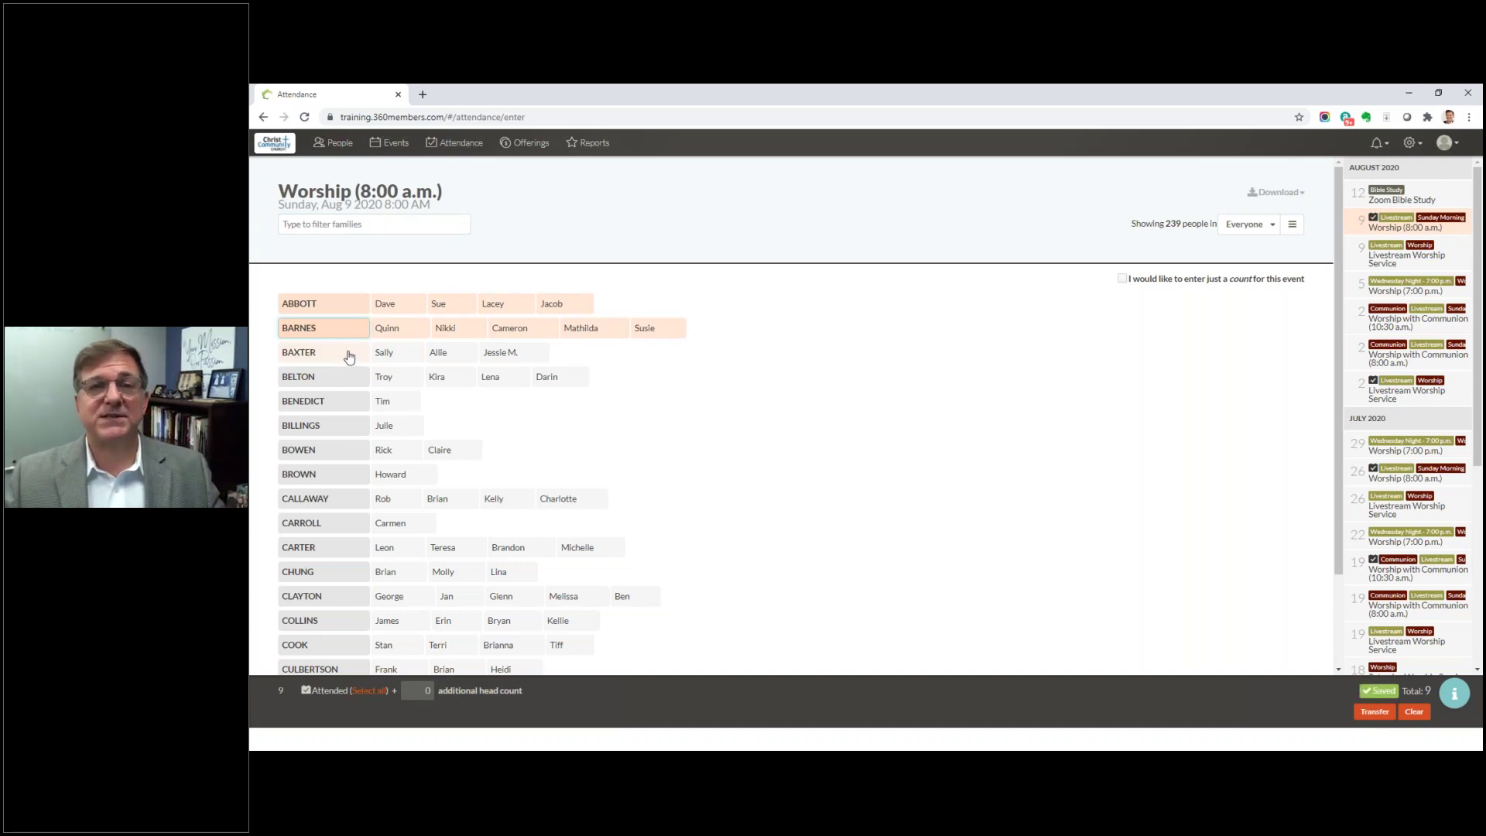
left_click(348, 357)
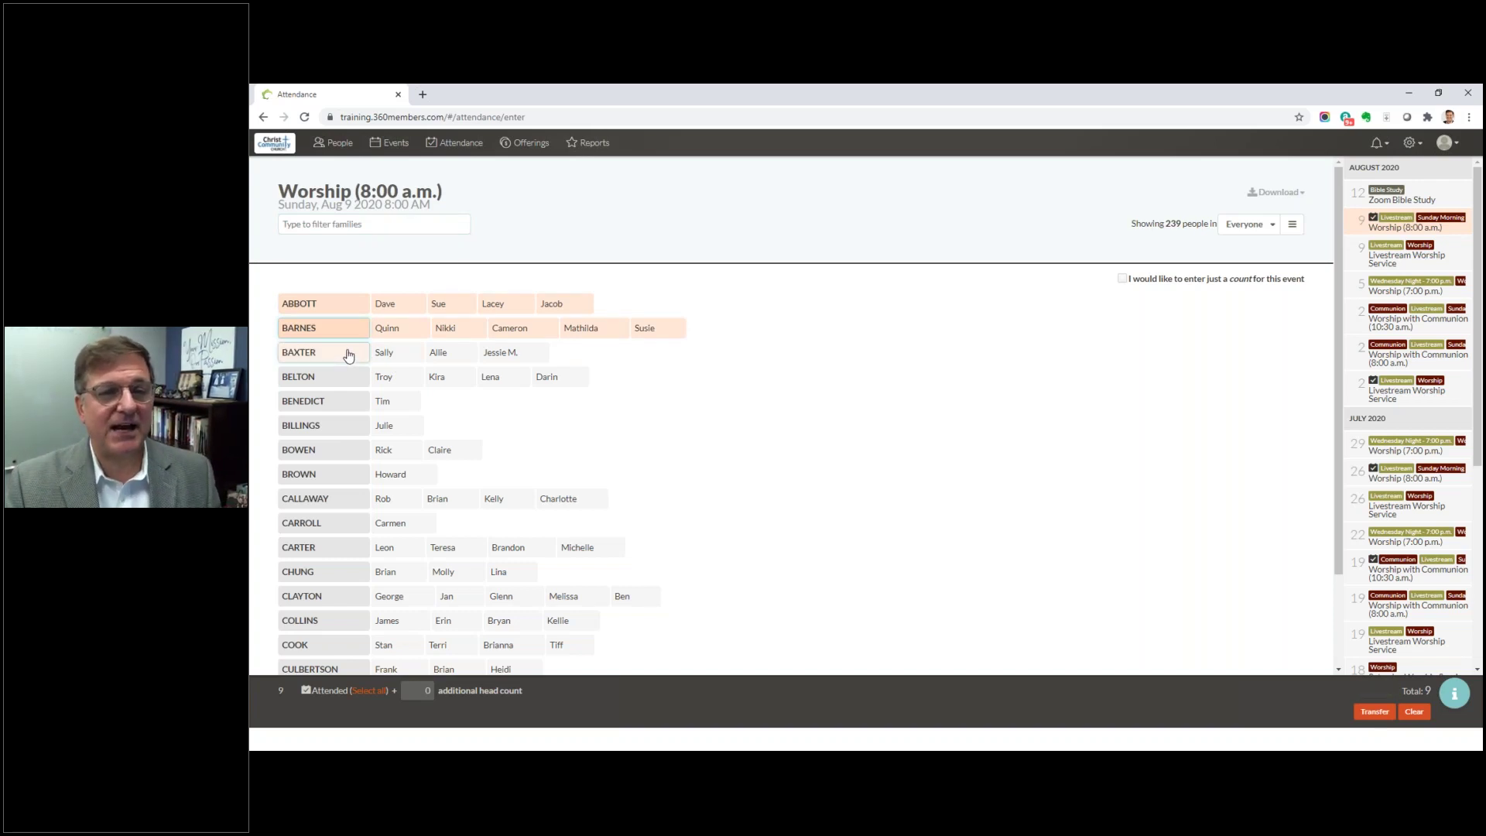
left_click(392, 381)
left_click(449, 379)
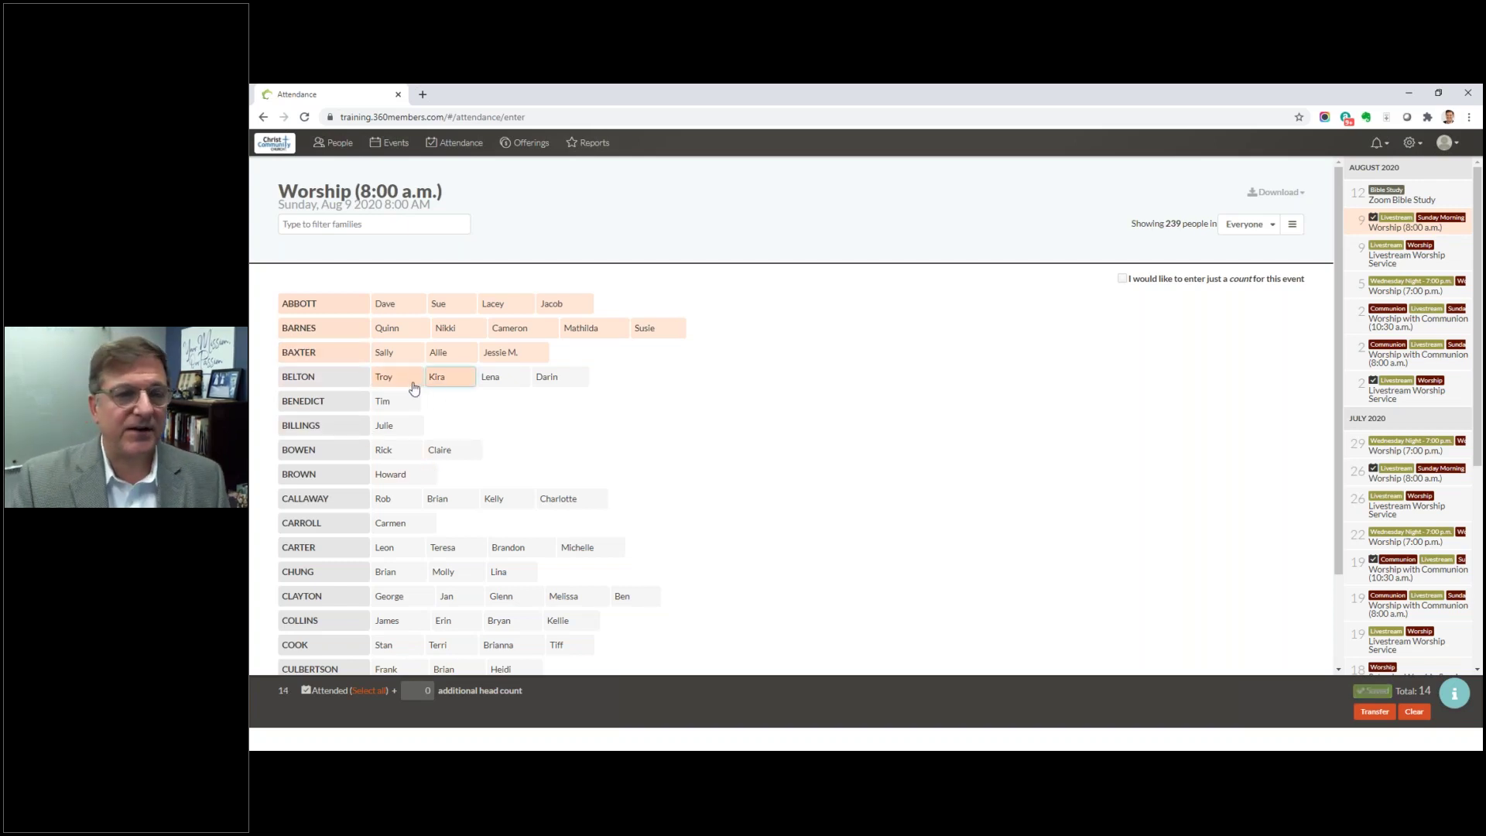
scroll(418, 441, "down", 1)
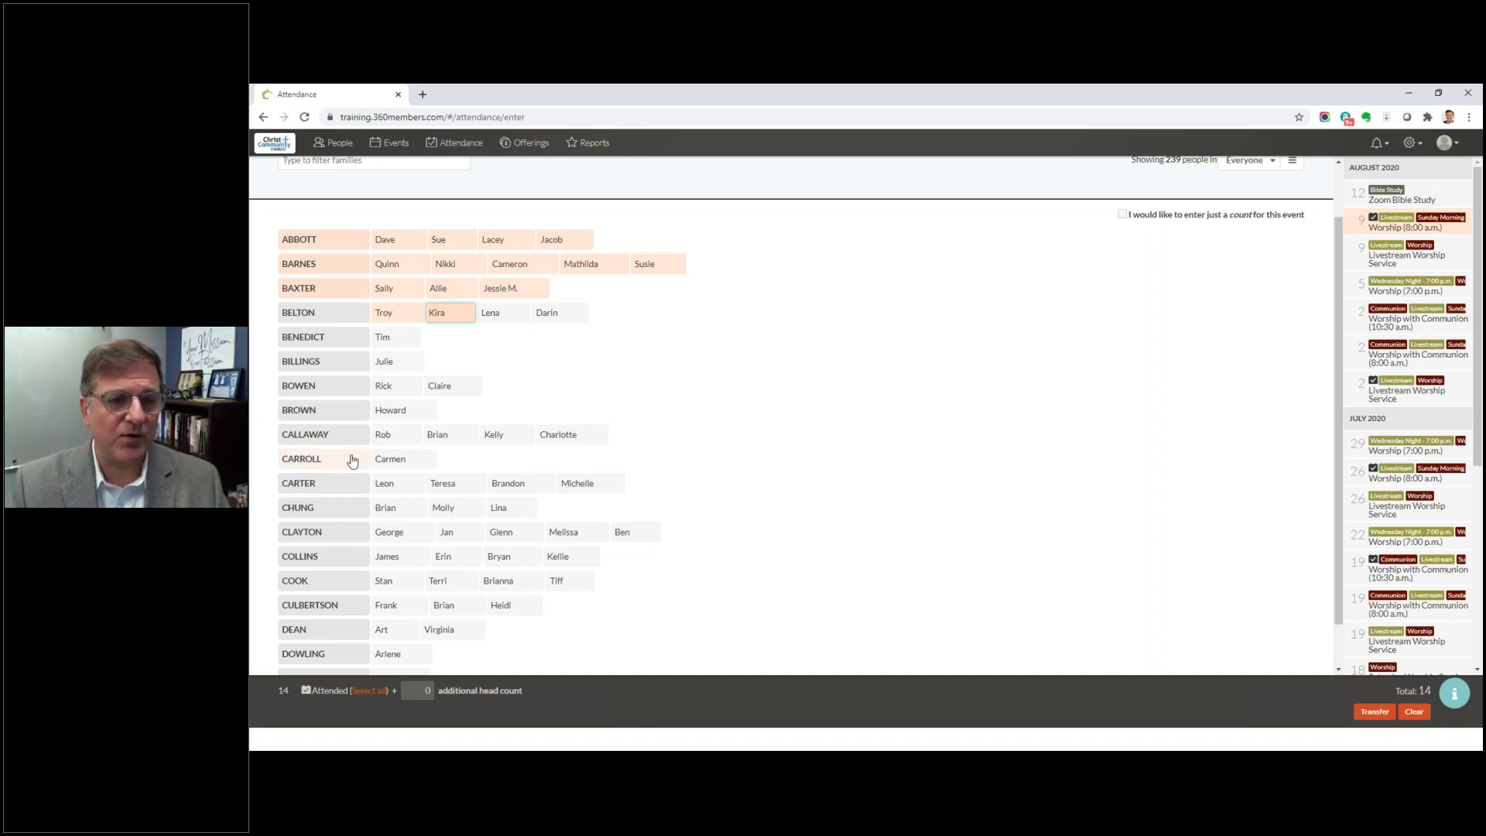
left_click(325, 391)
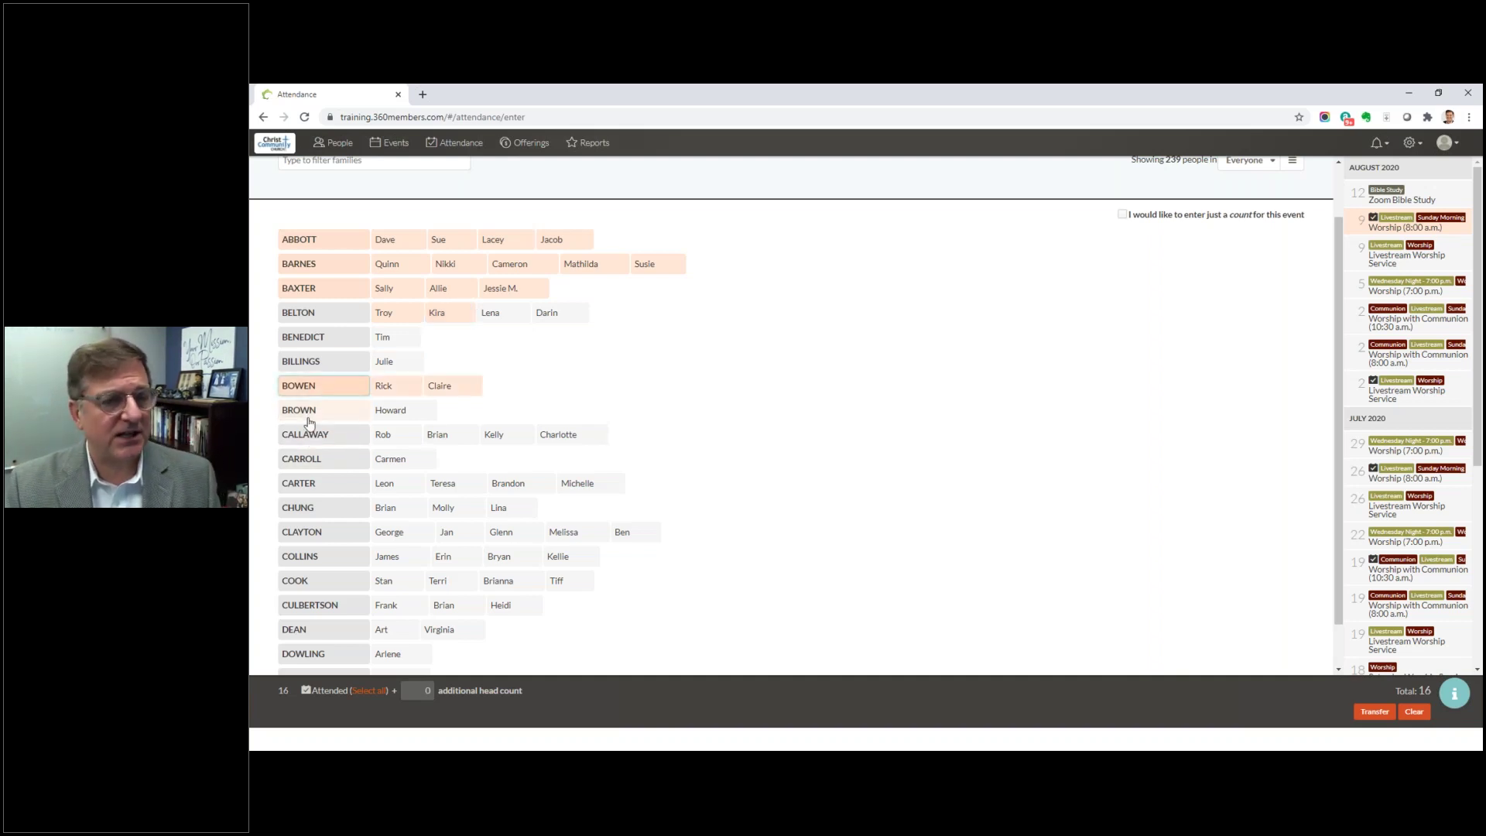
left_click(382, 433)
left_click(437, 439)
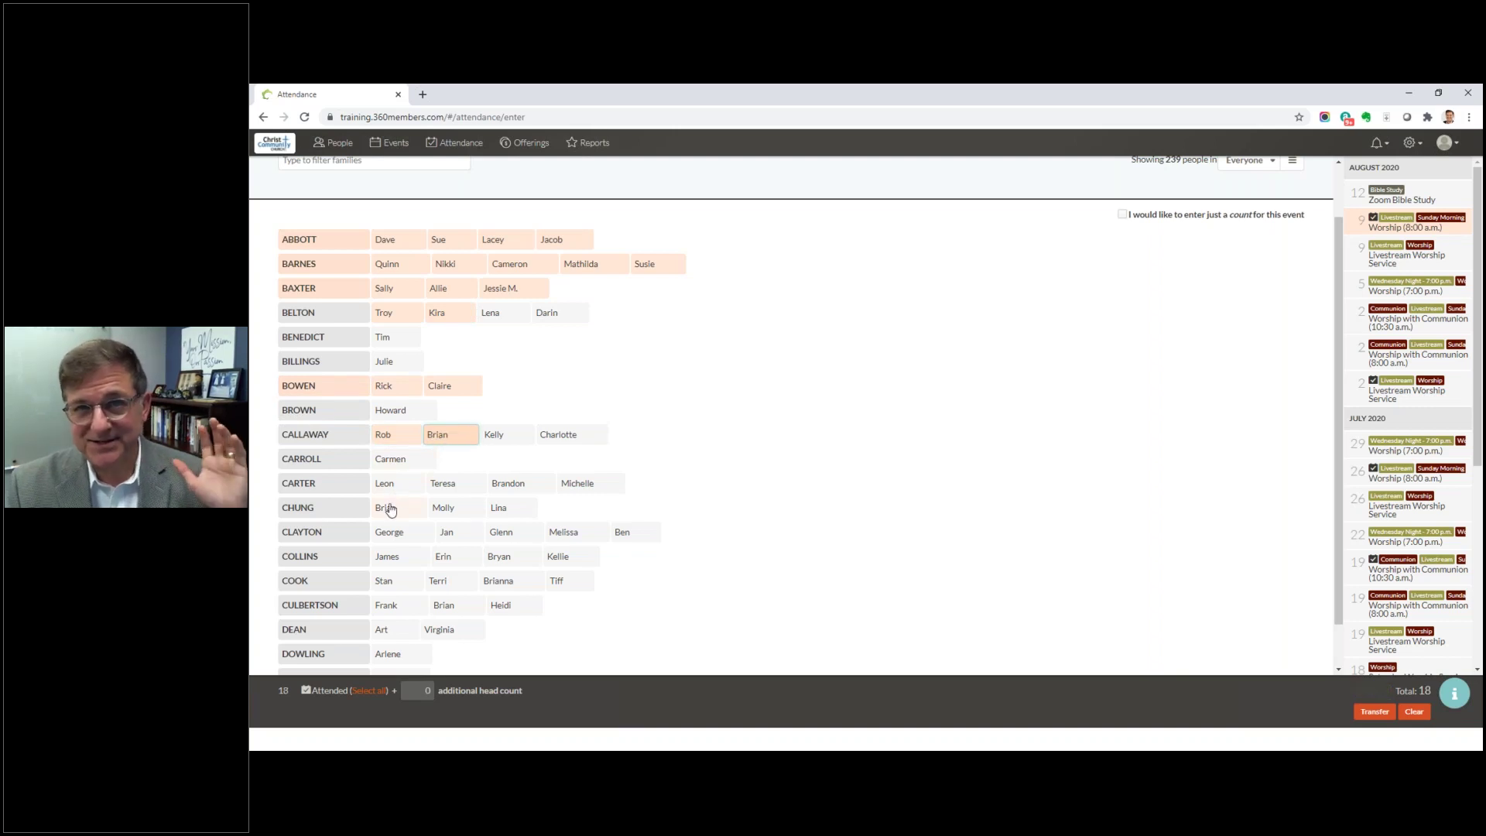
Step: Mark further one-, three- and four-member families down the list as attending
scroll(391, 511, "down", 1)
left_click(310, 408)
left_click(317, 433)
scroll(454, 481, "down", 2)
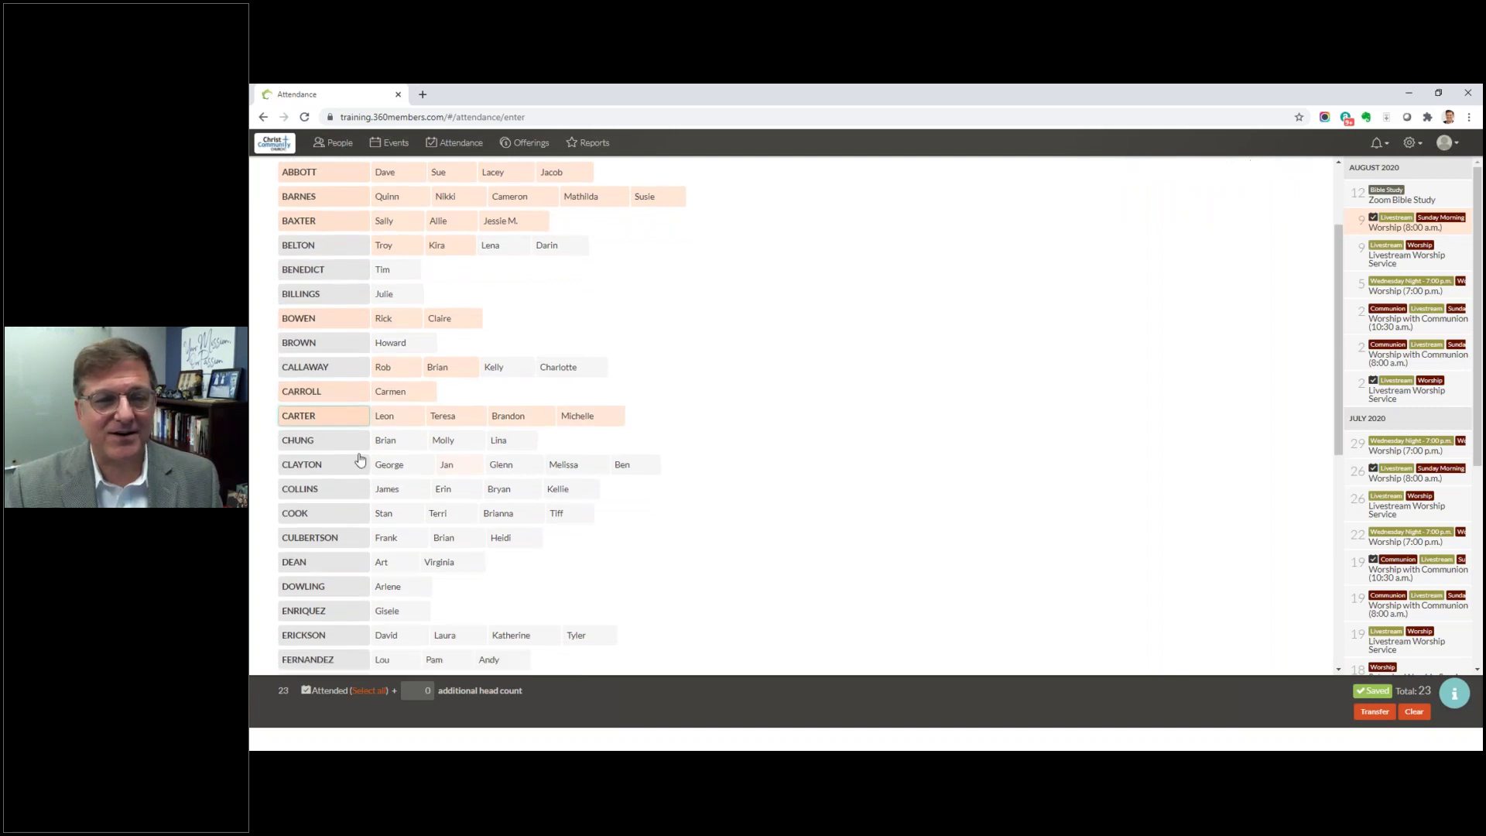
left_click(317, 426)
left_click(387, 452)
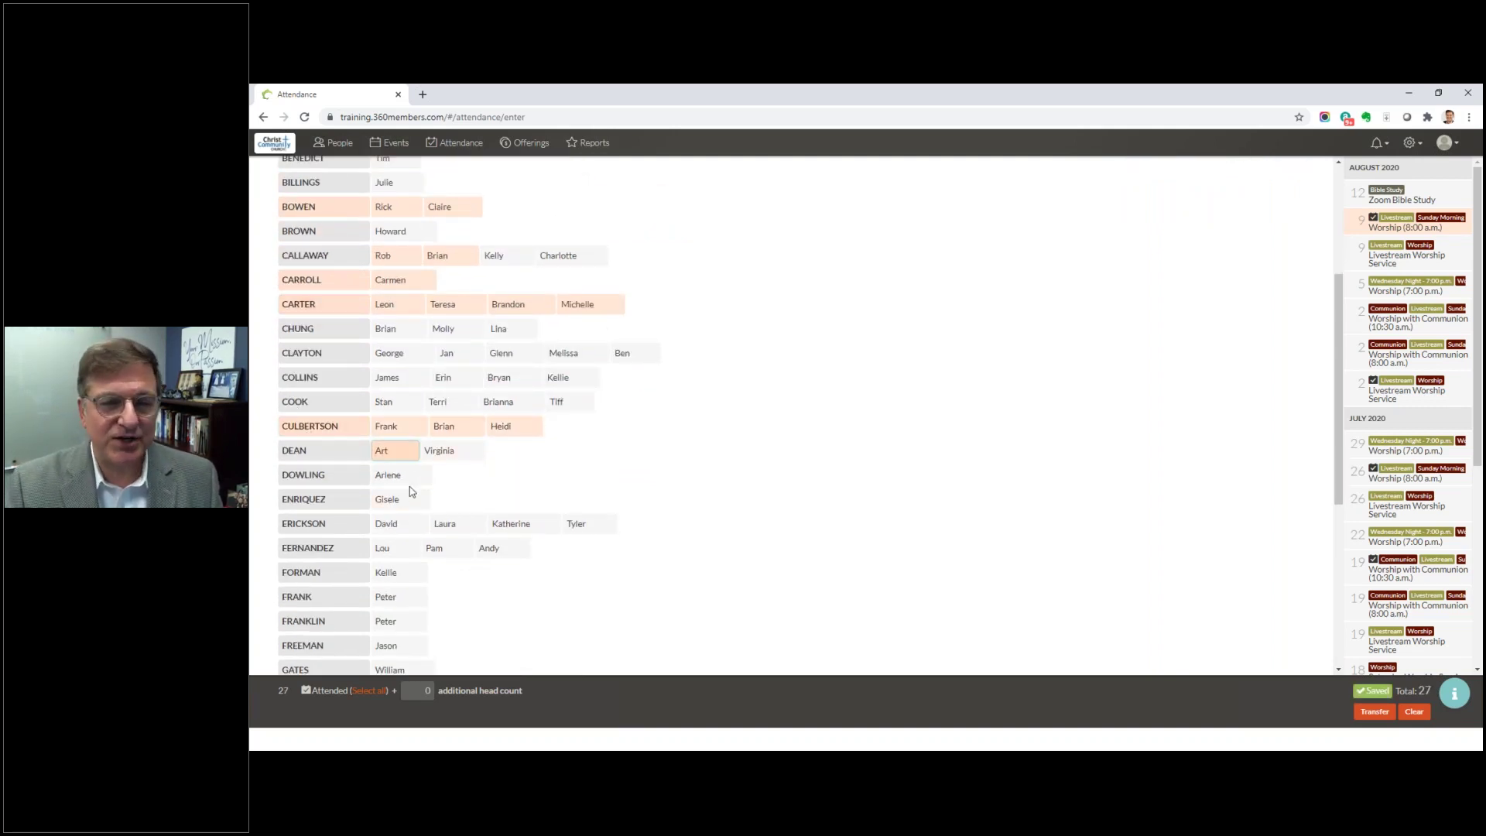
scroll(414, 484, "down", 2)
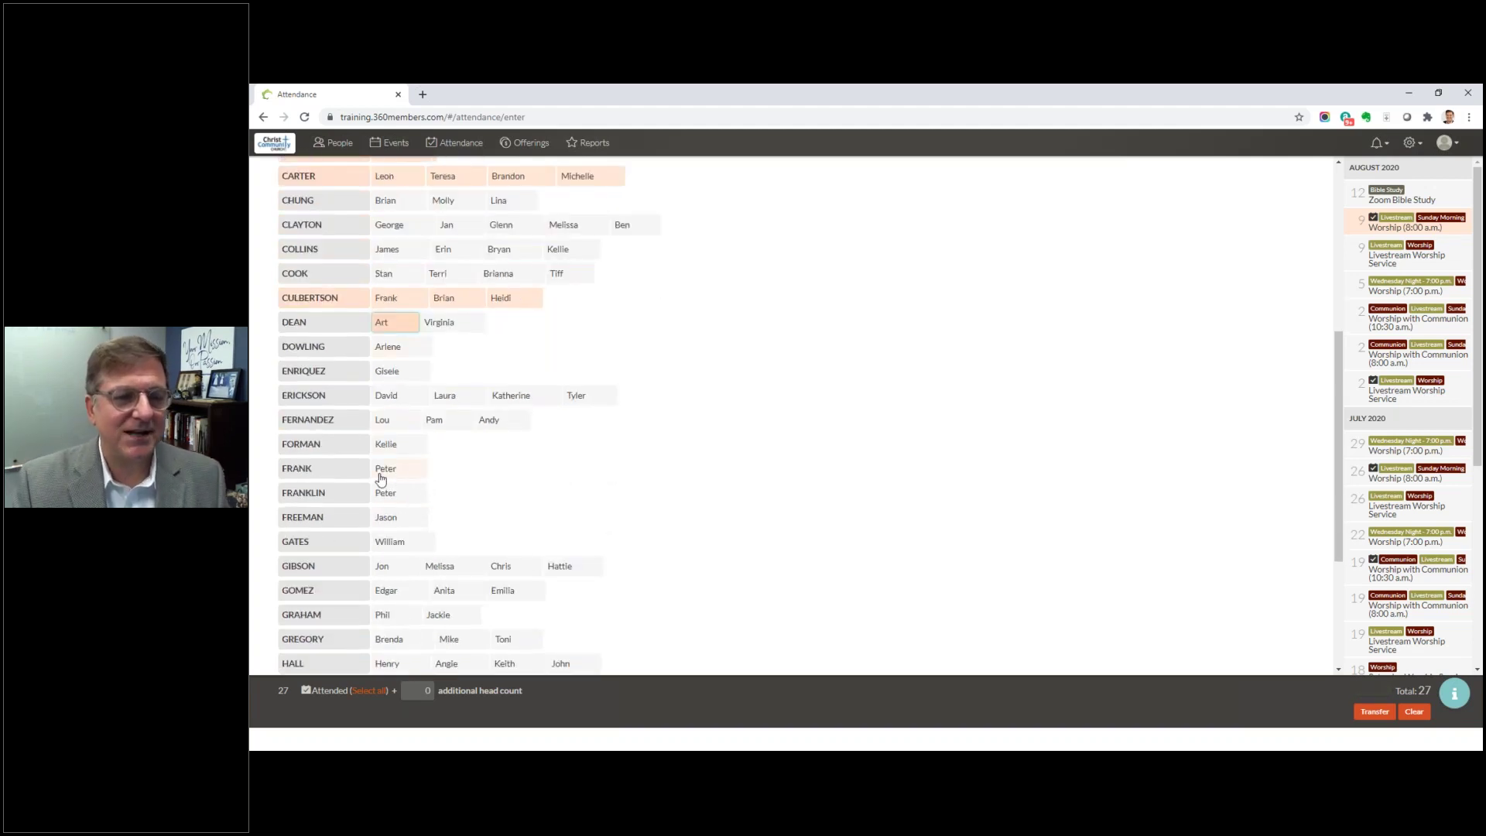
left_click(318, 474)
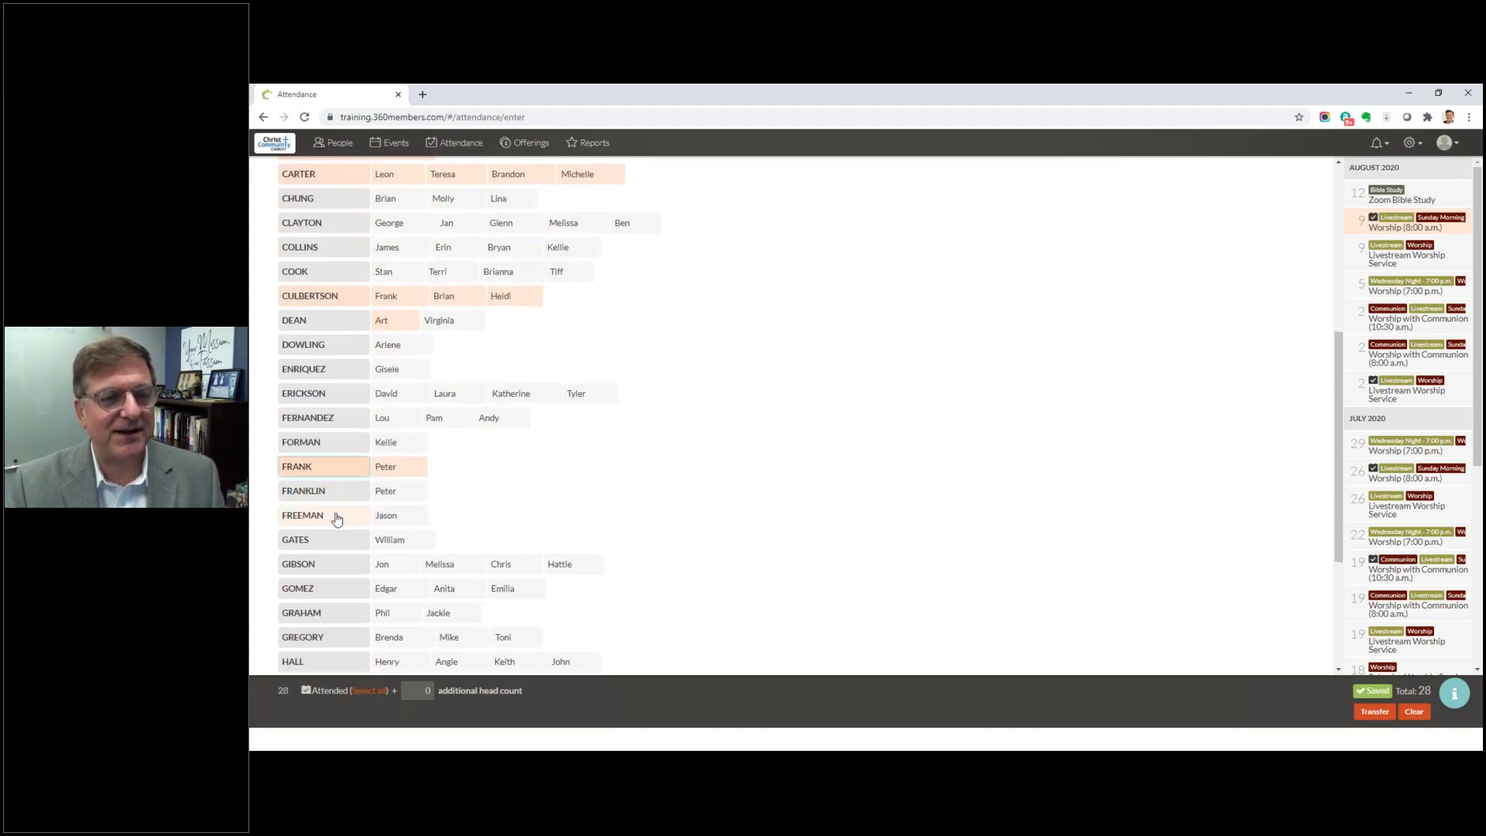
scroll(331, 514, "down", 1)
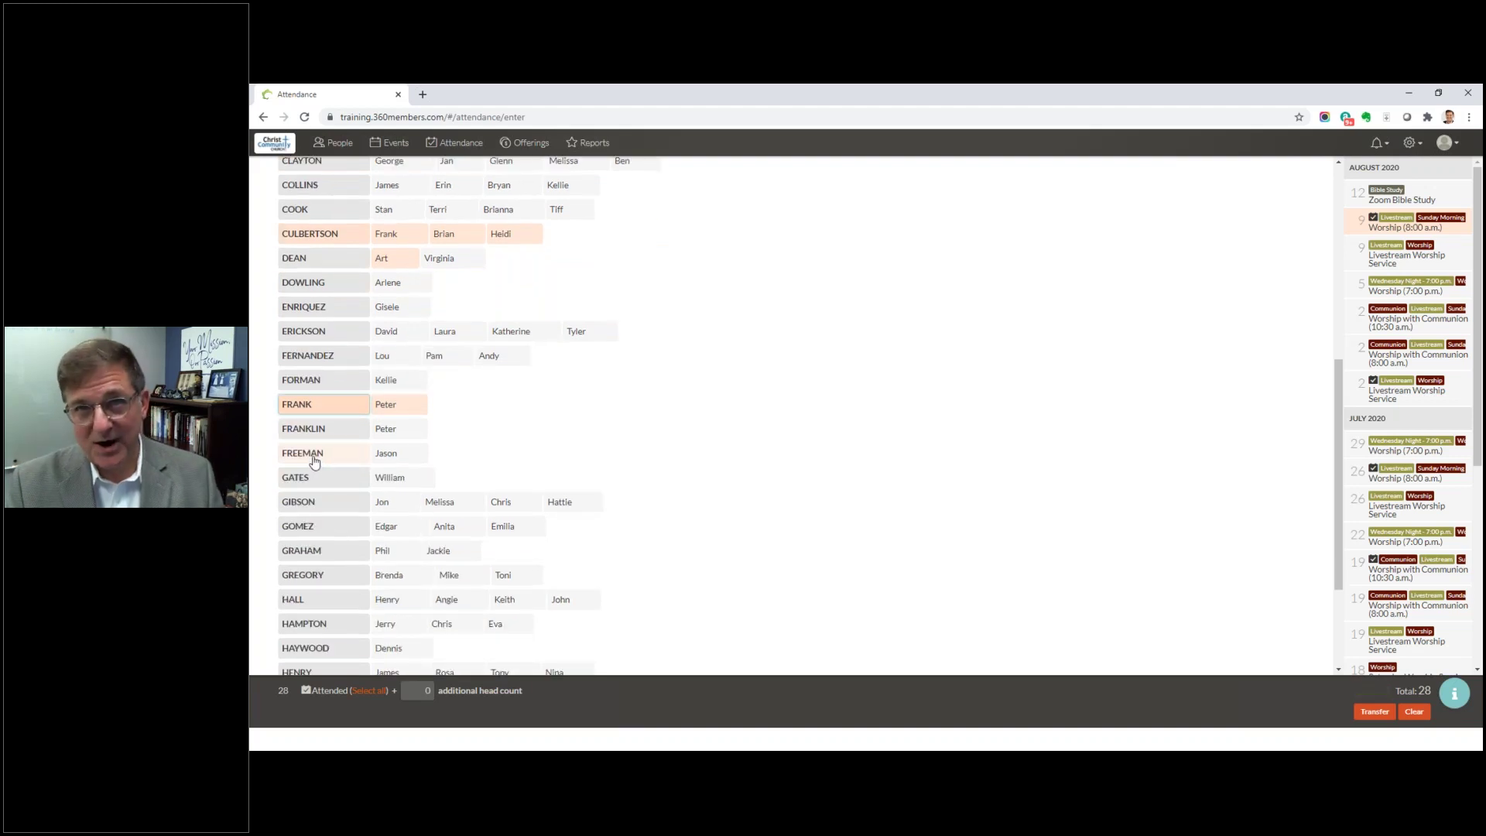
left_click(314, 462)
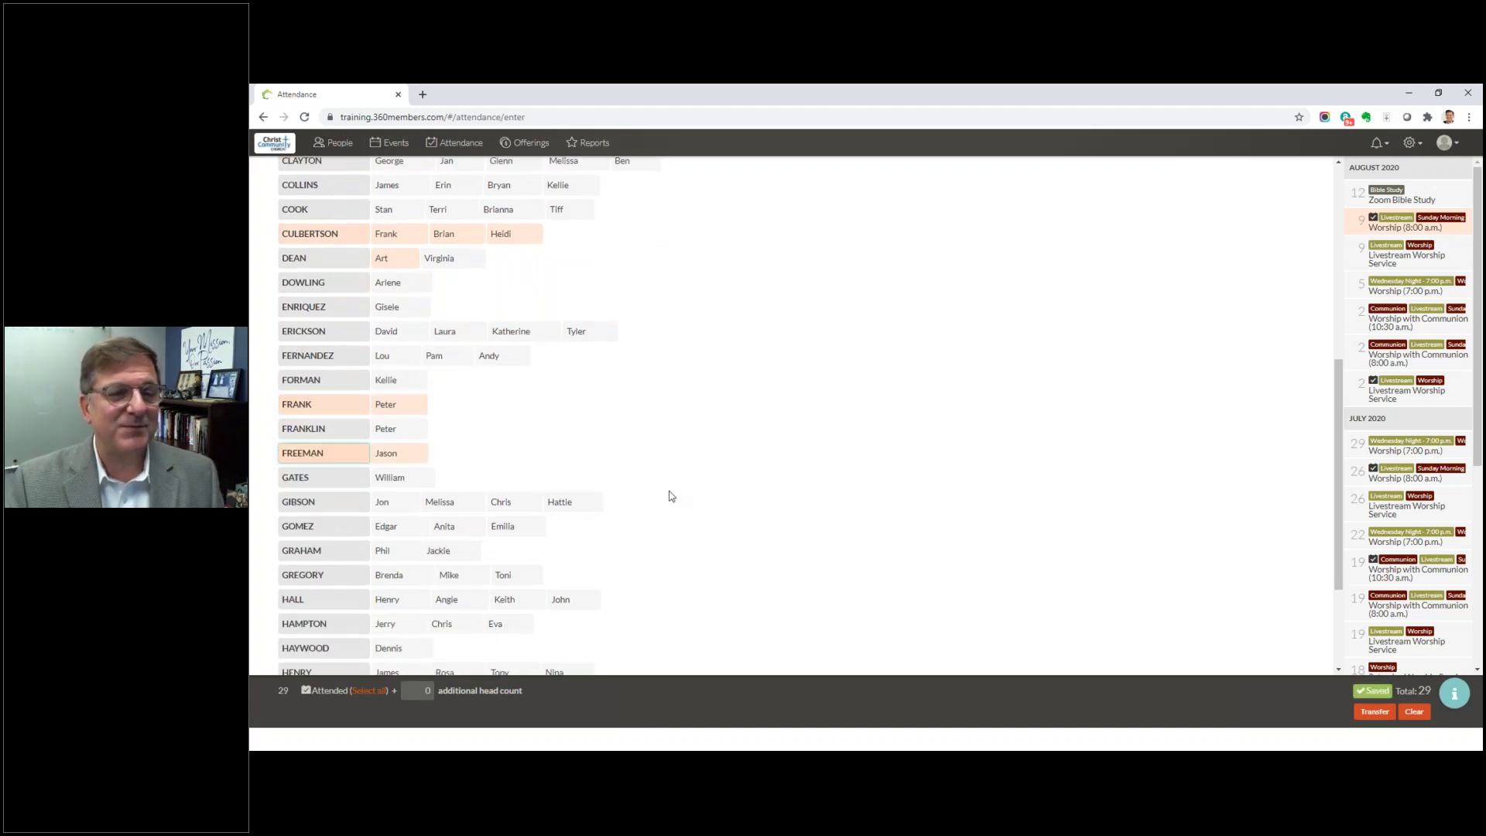
scroll(667, 494, "down", 3)
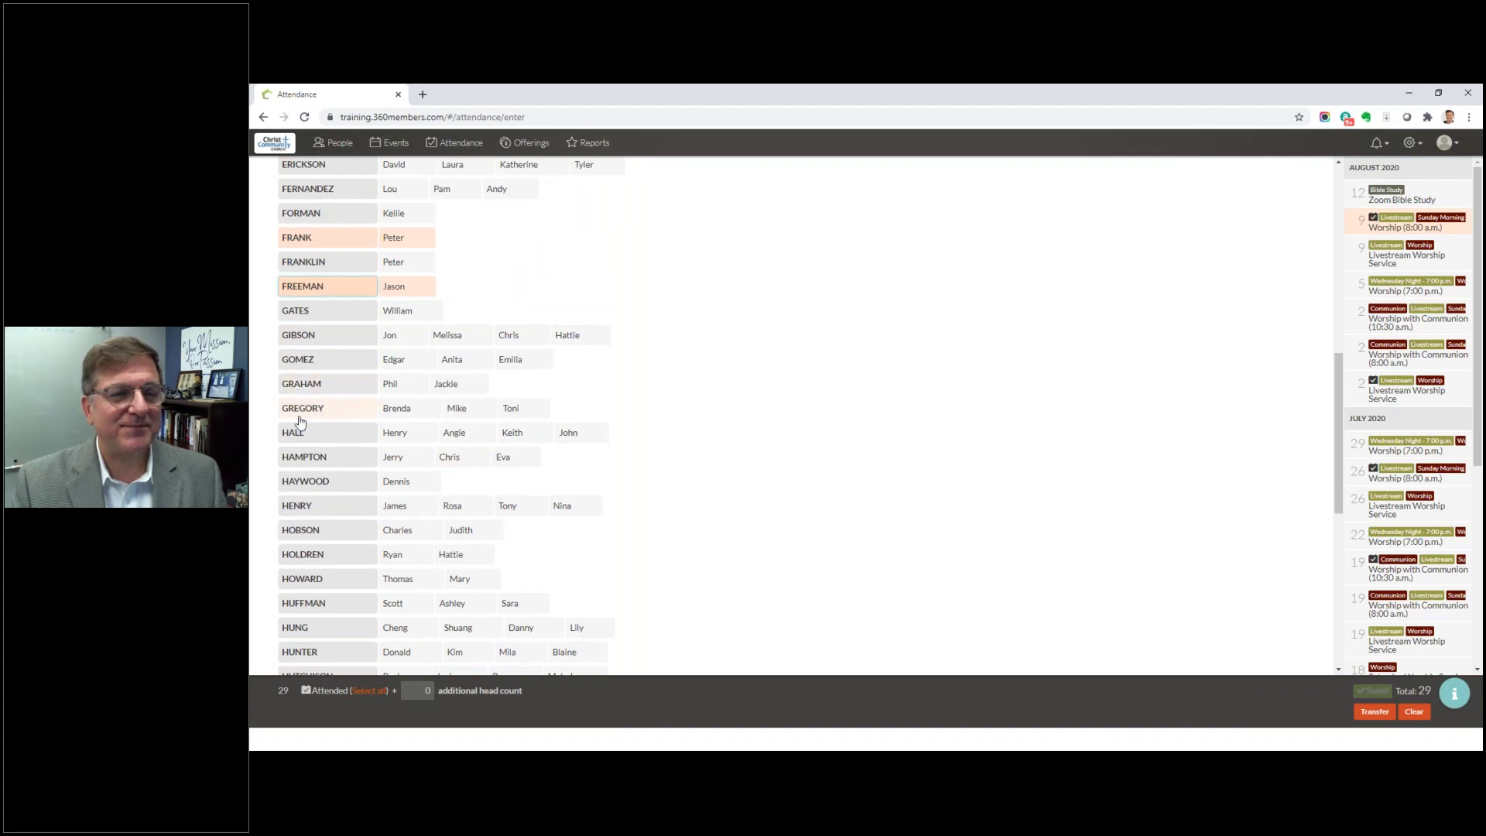
left_click(305, 434)
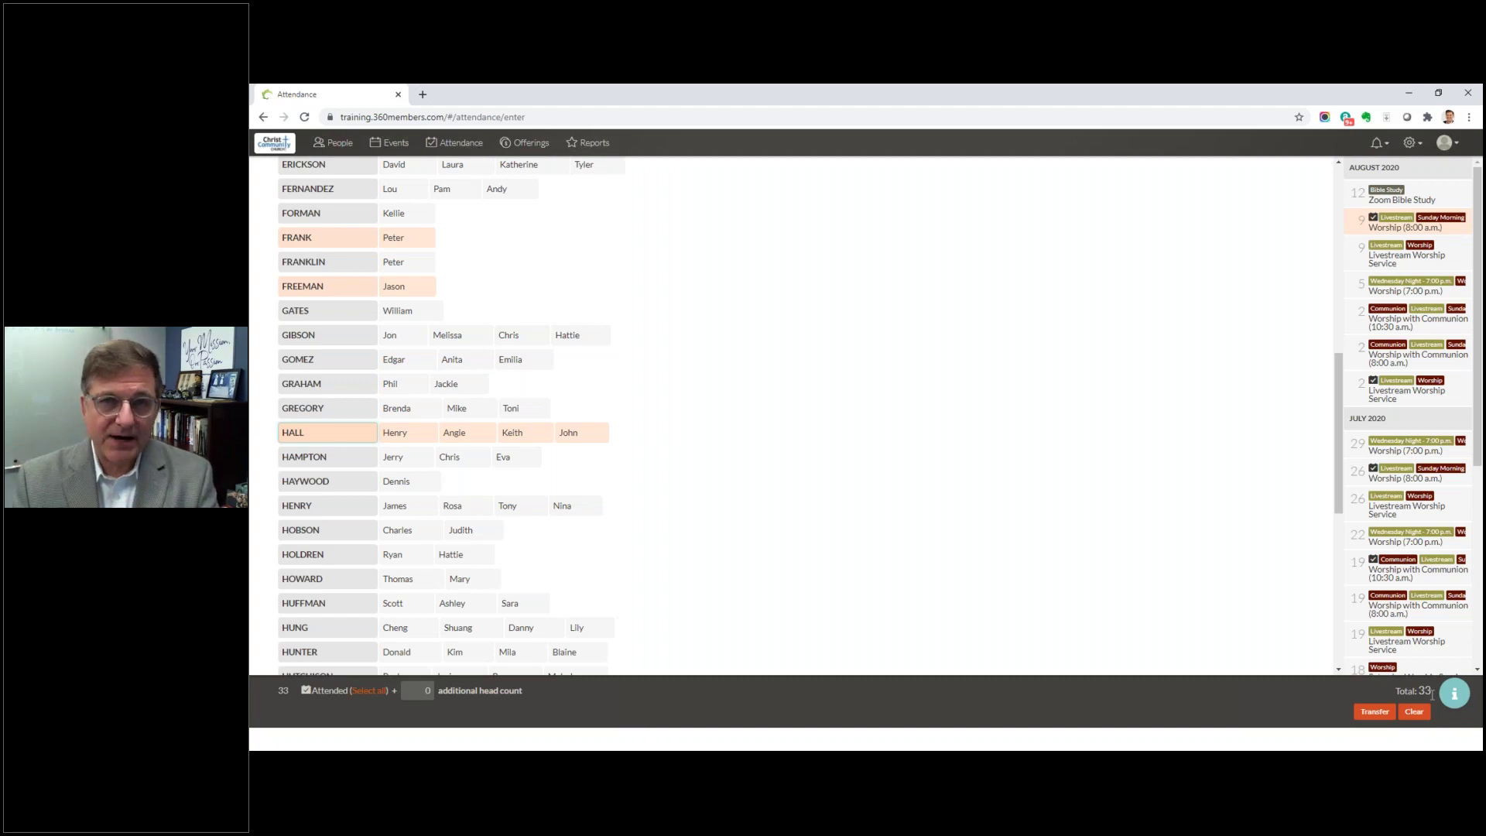
Step: Mark the remaining two- and three-member families near the list's end as attending
left_click(296, 531)
left_click(296, 557)
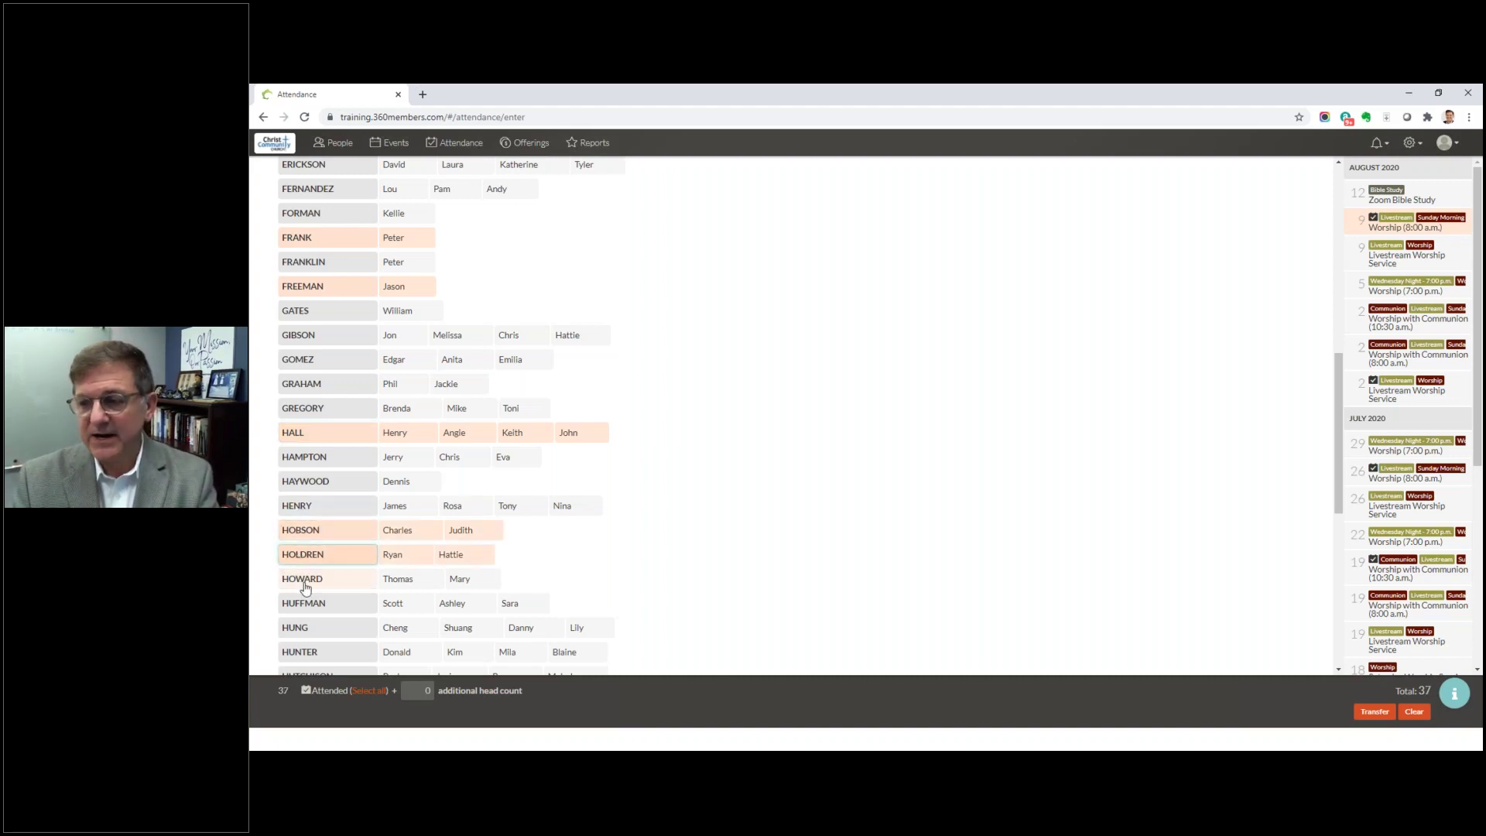
scroll(299, 573, "down", 3)
left_click(305, 536)
left_click(306, 559)
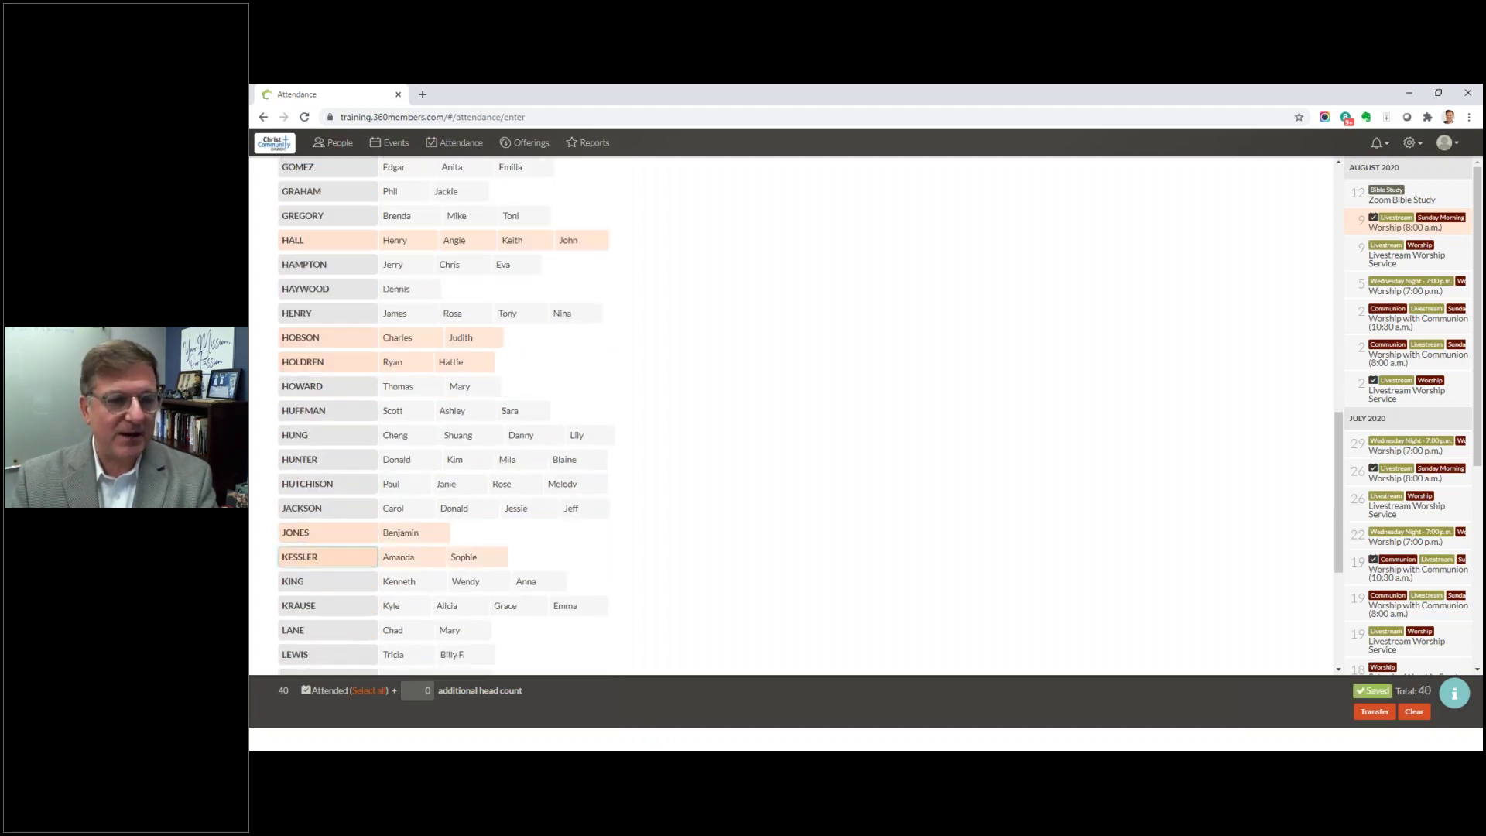
left_click(306, 586)
scroll(307, 595, "down", 4)
left_click(306, 593)
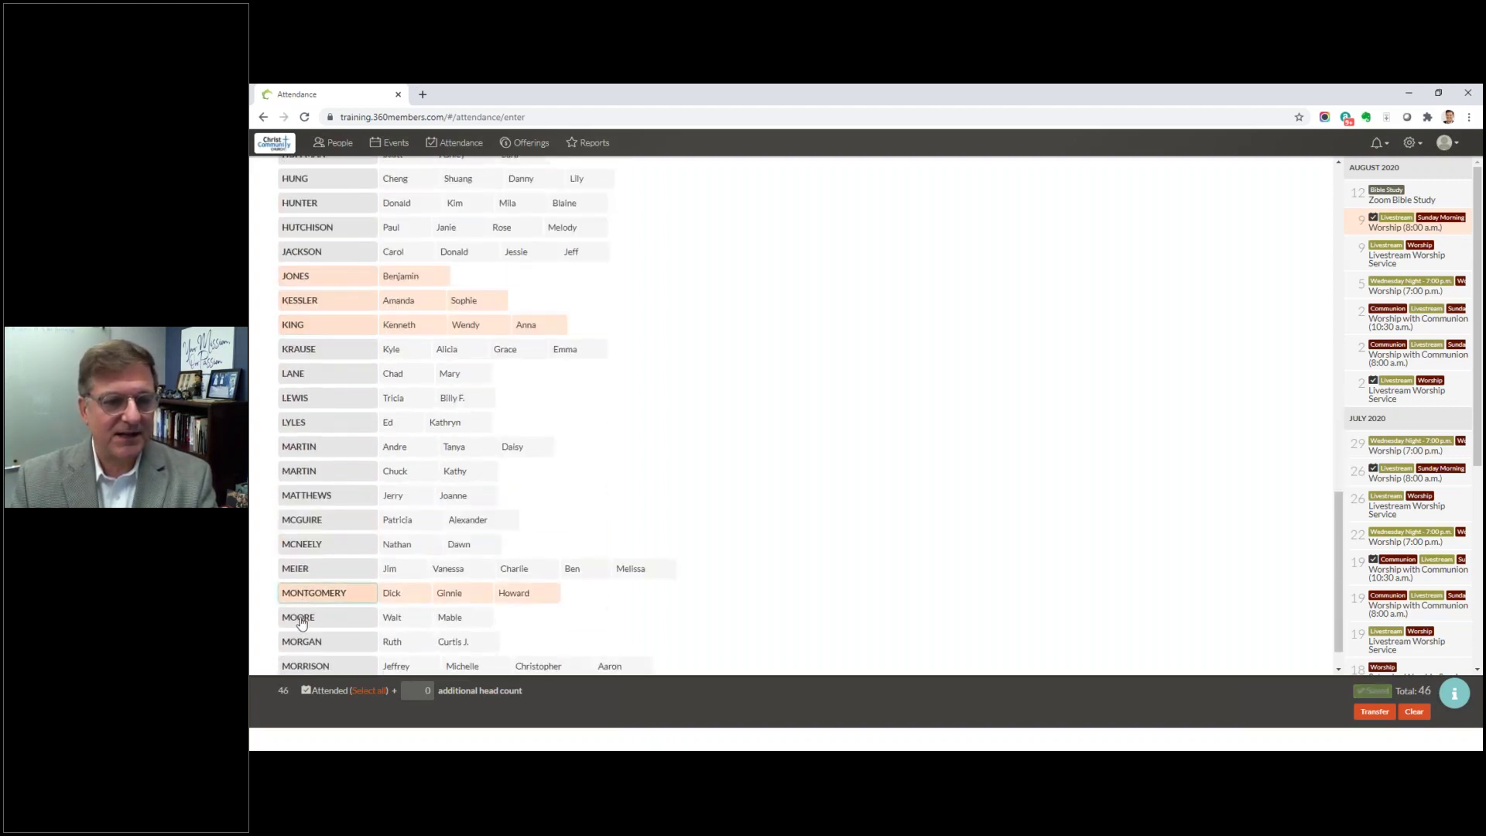
left_click(299, 619)
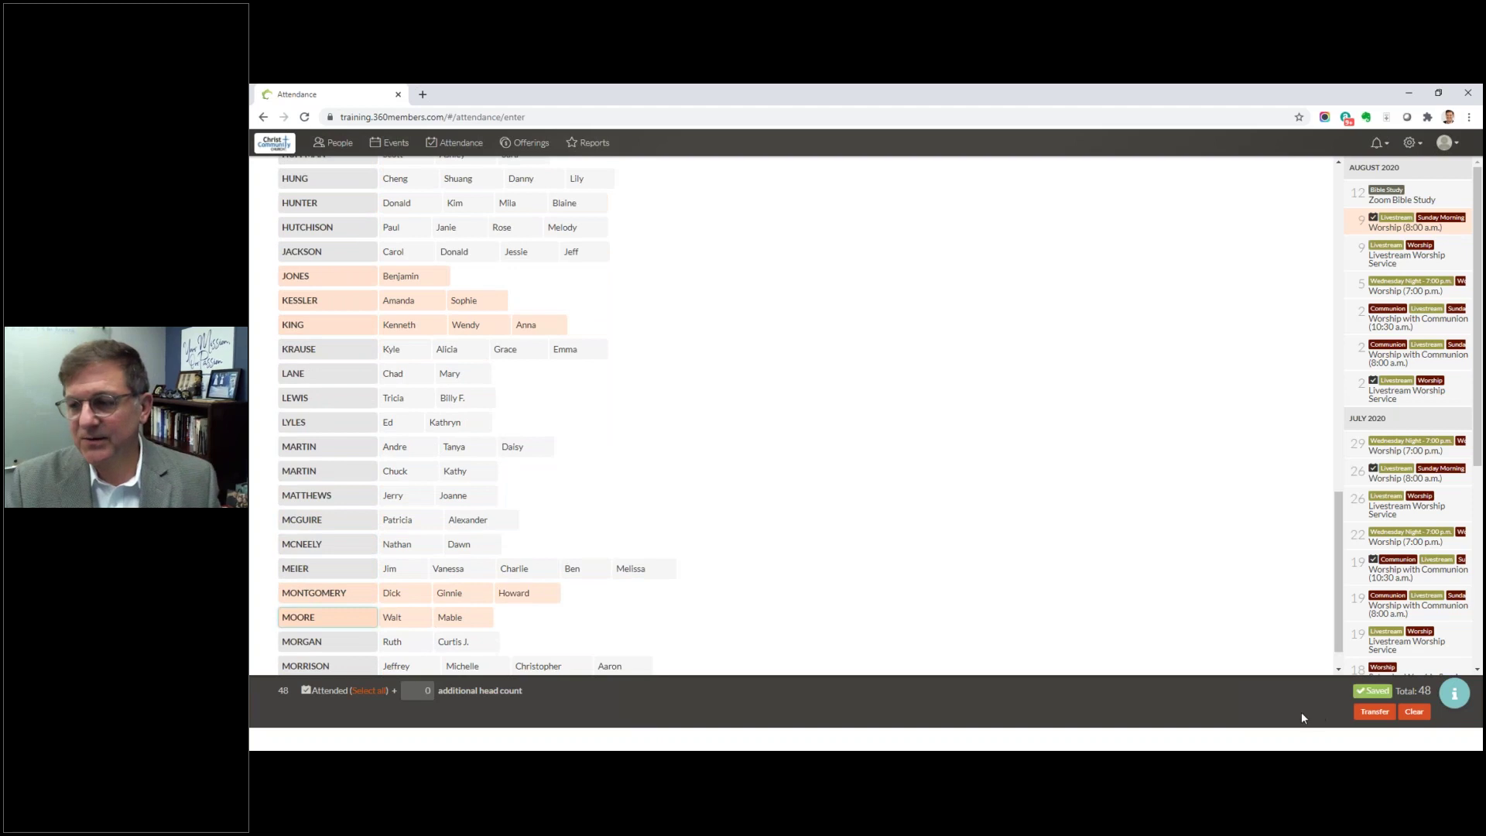
Step: Record 15 additional uncounted attendees
left_click(429, 690)
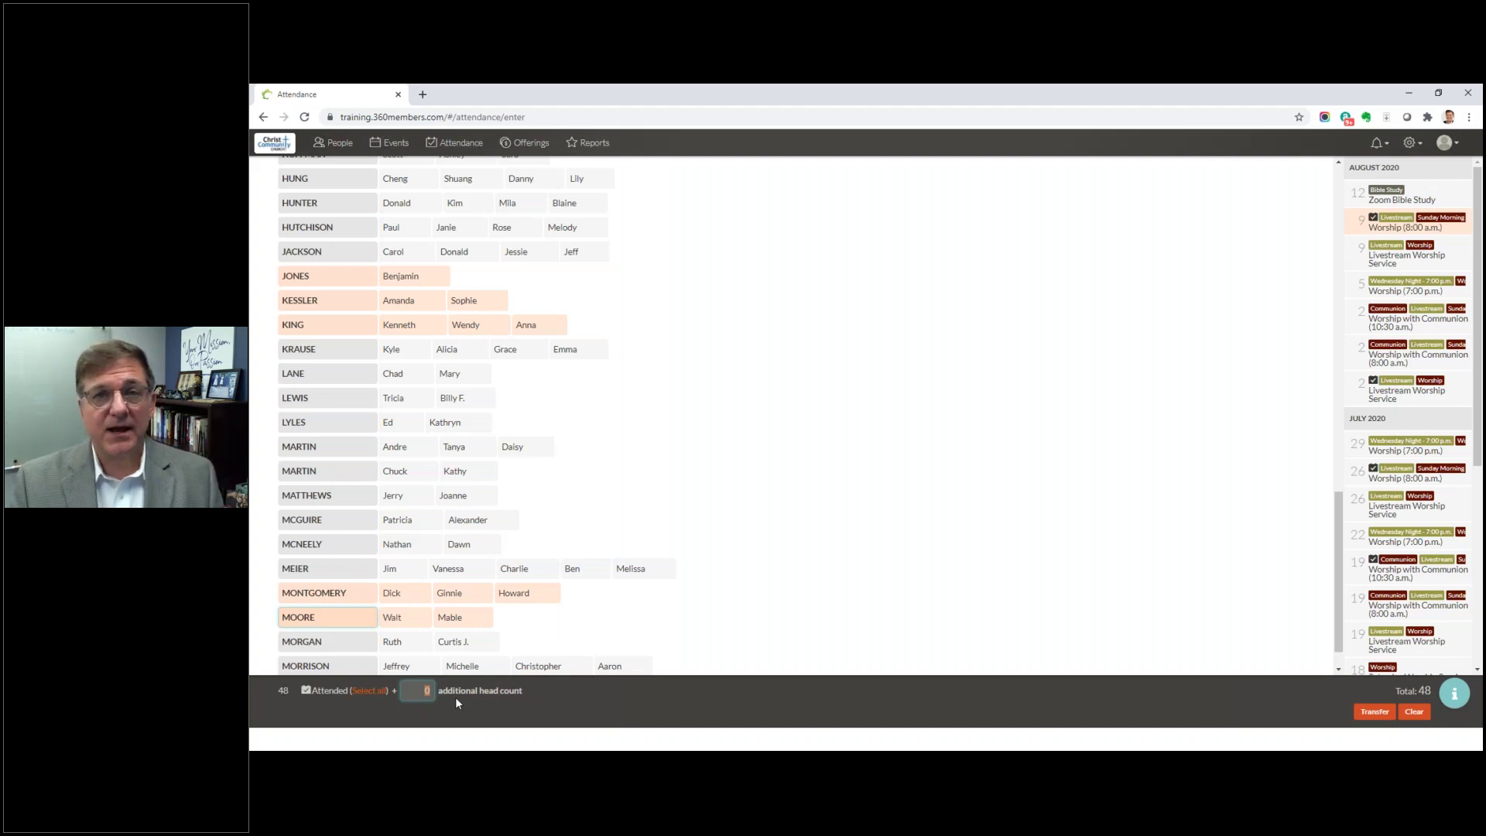
type("15")
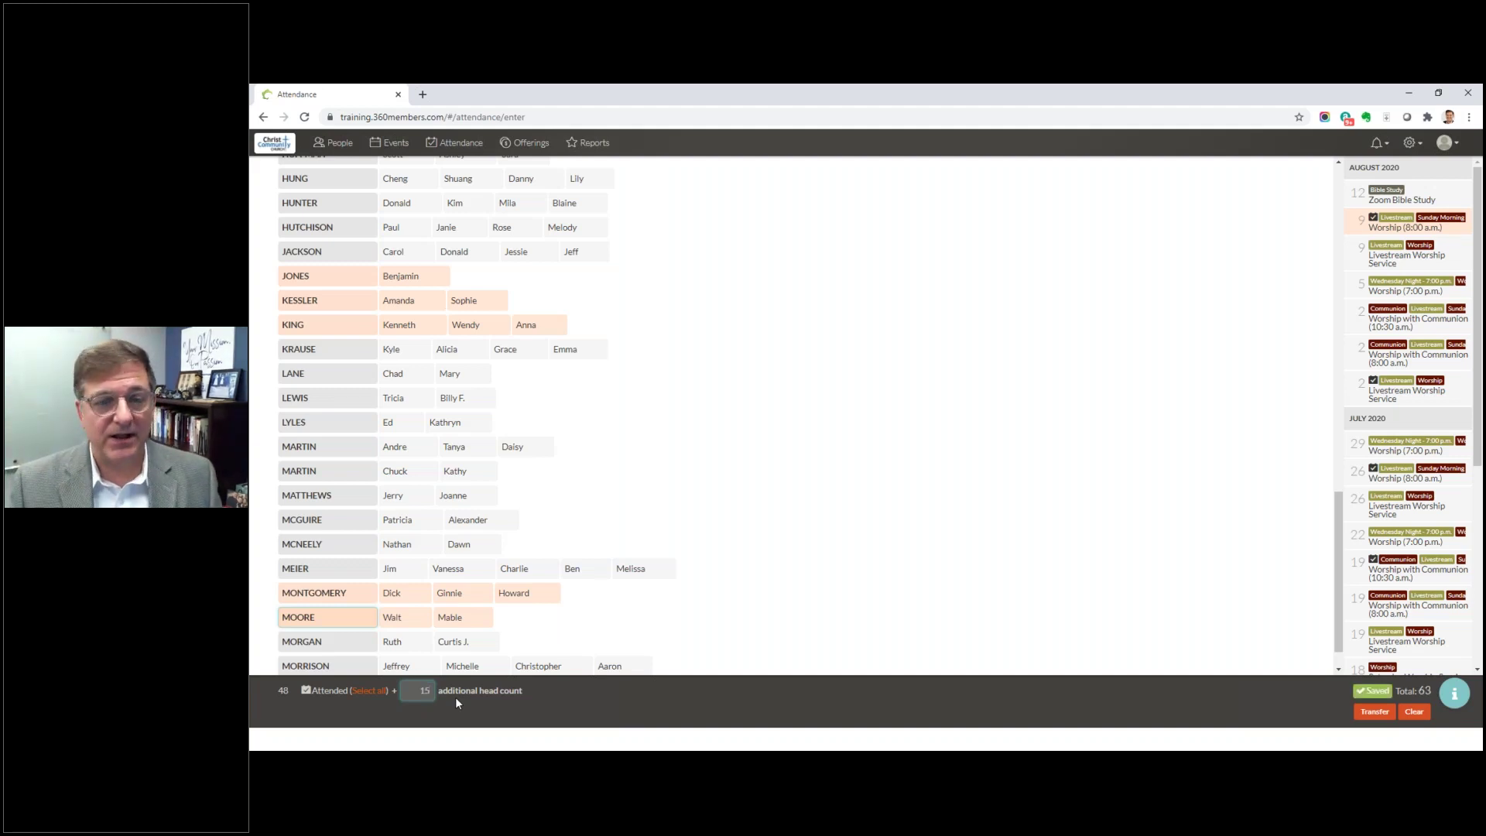
left_click(1201, 645)
Step: Switch to the Aug 9 Livestream Worship Service attendance sheet
scroll(1167, 654, "up", 15)
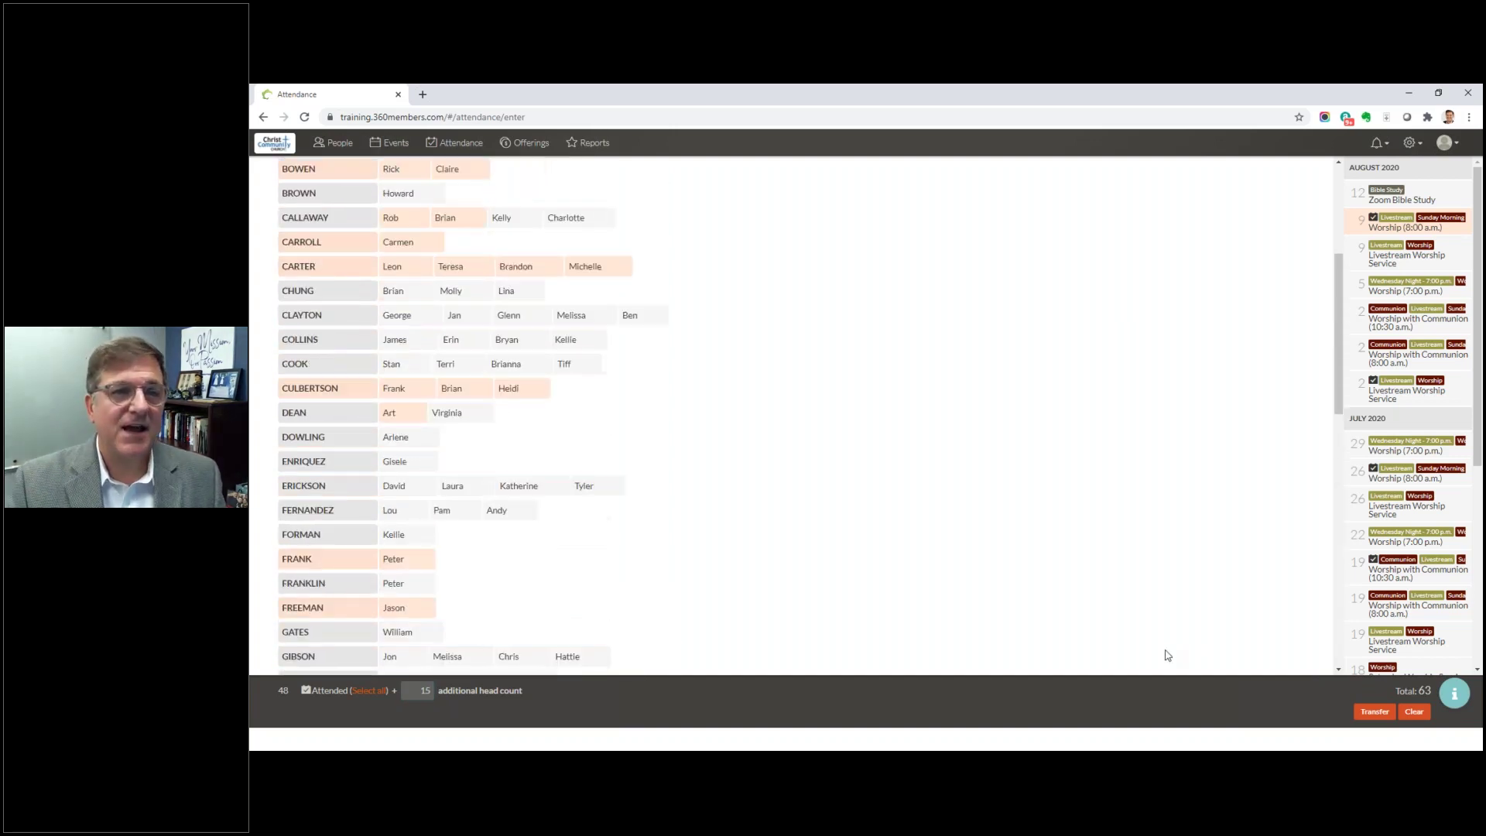
scroll(1167, 654, "up", 1)
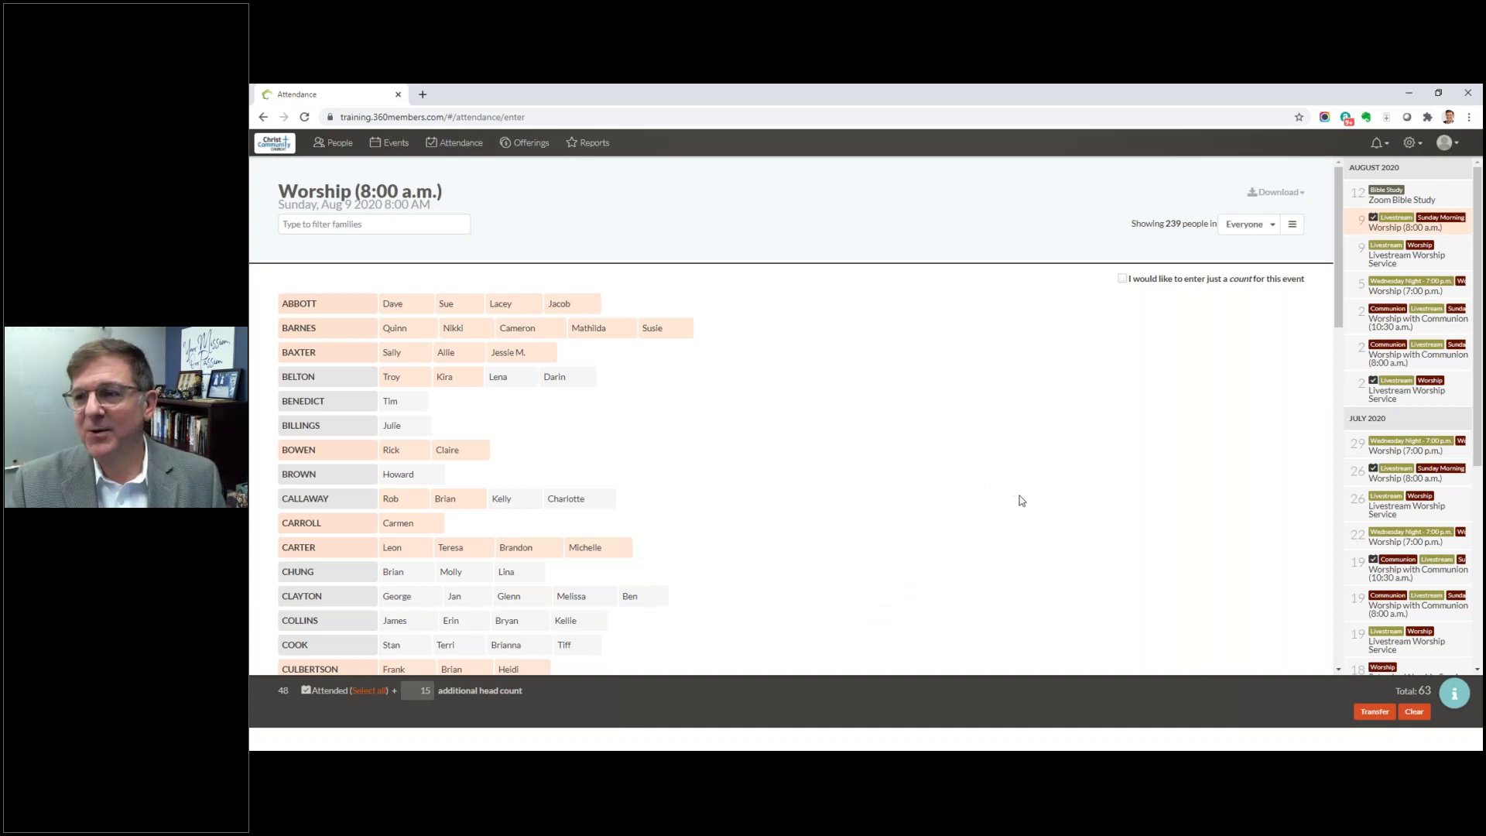
left_click(1382, 261)
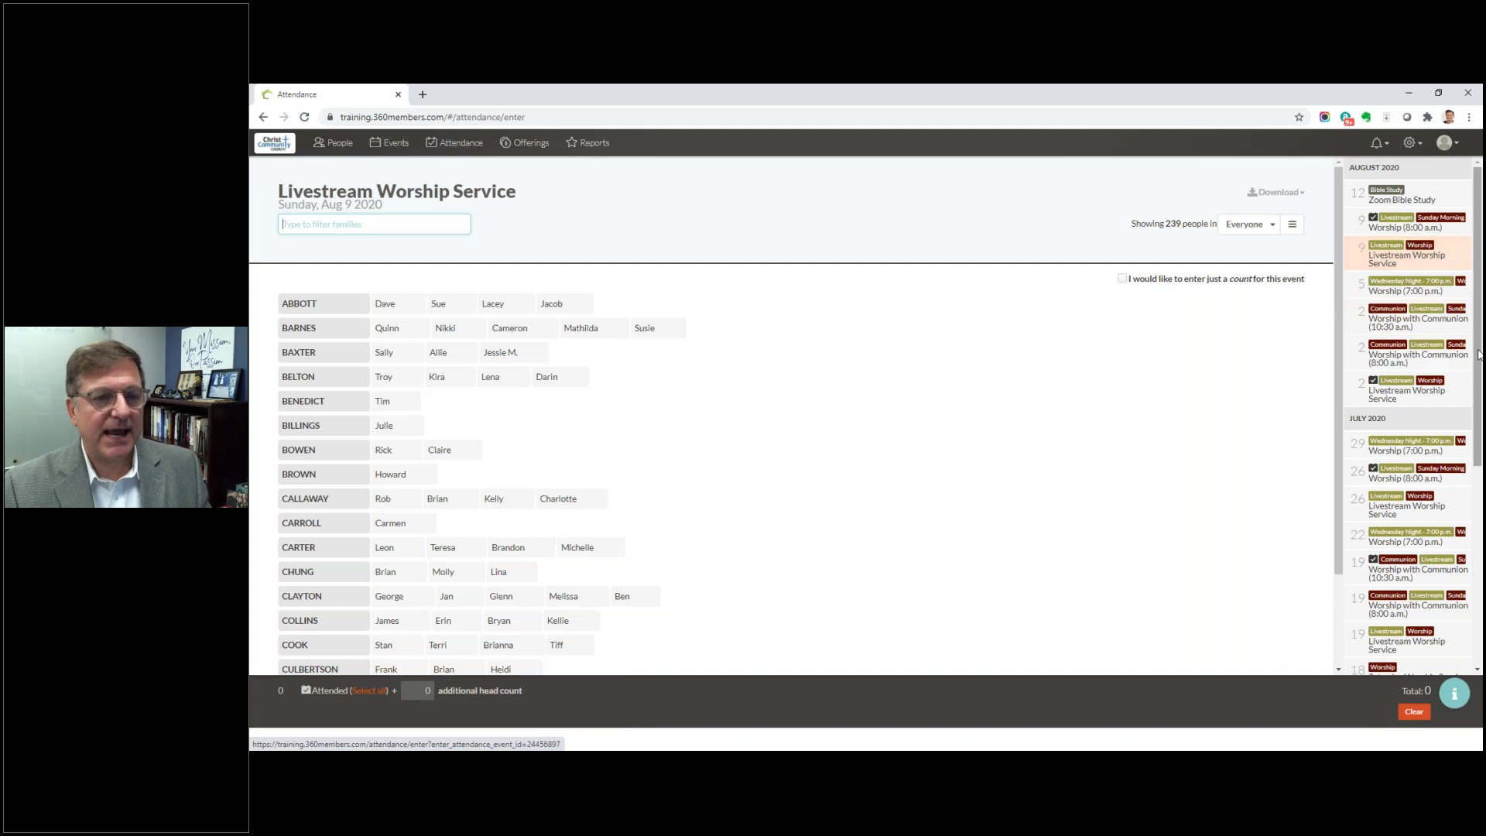
Step: Mark families of 3, 5, 2, 4, 2 and 3 plus one individual as attended, totalling 20
scroll(799, 318, "down", 2)
left_click(320, 458)
left_click(331, 483)
scroll(328, 476, "down", 4)
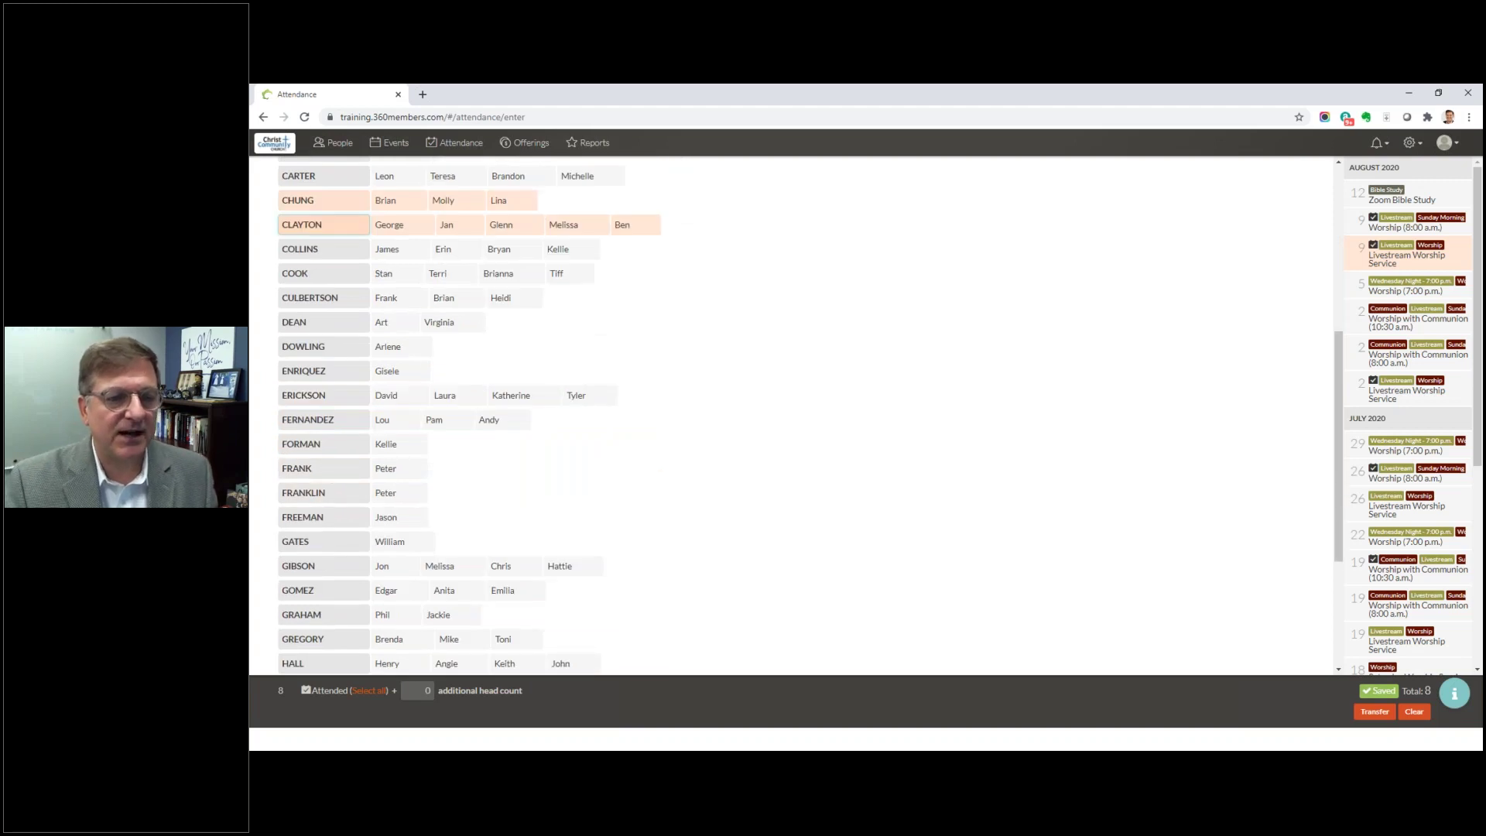
scroll(327, 467, "down", 10)
left_click(302, 427)
left_click(314, 480)
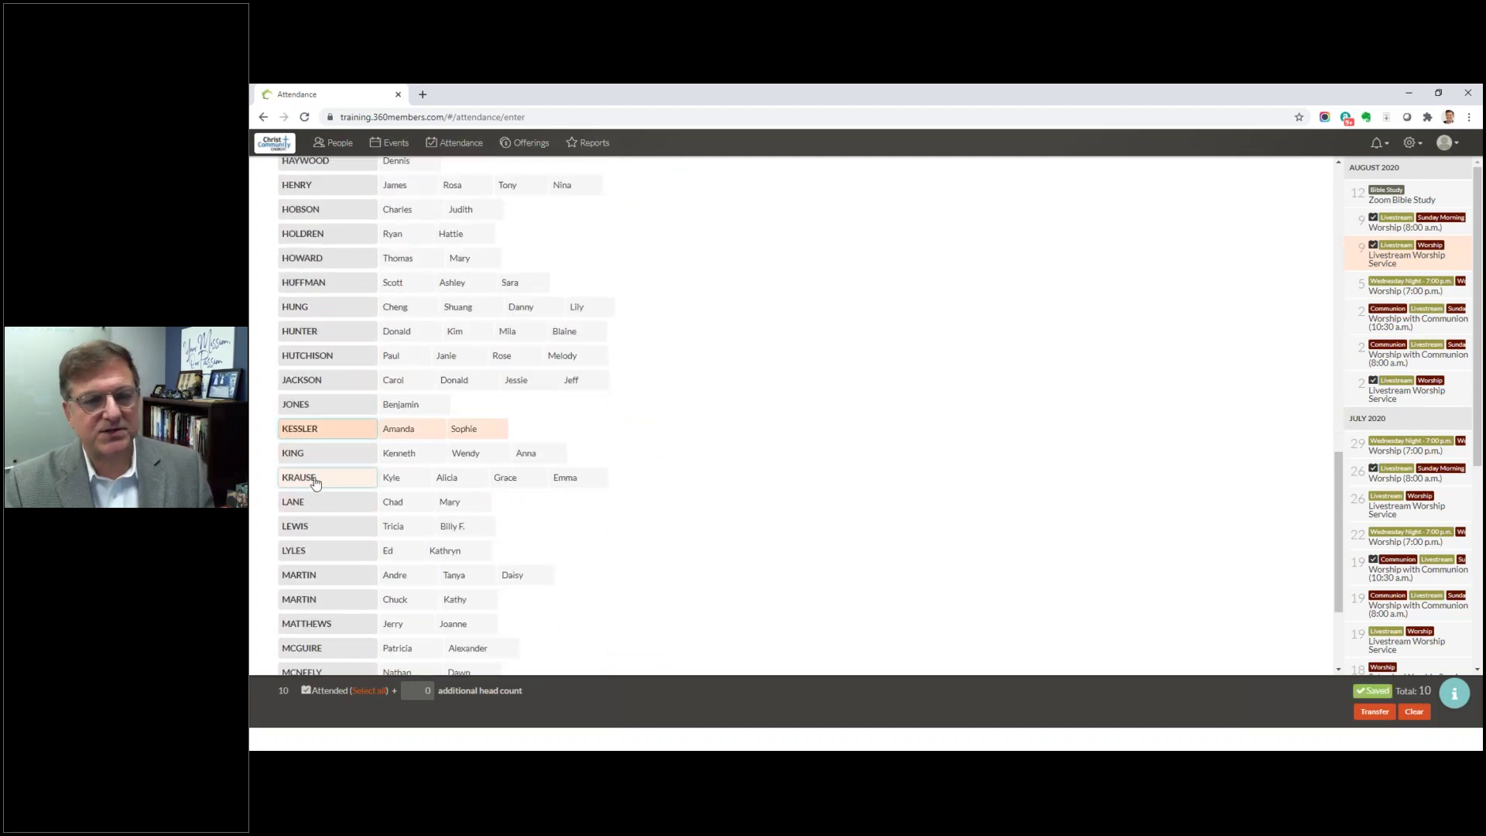
scroll(323, 519, "down", 2)
left_click(318, 499)
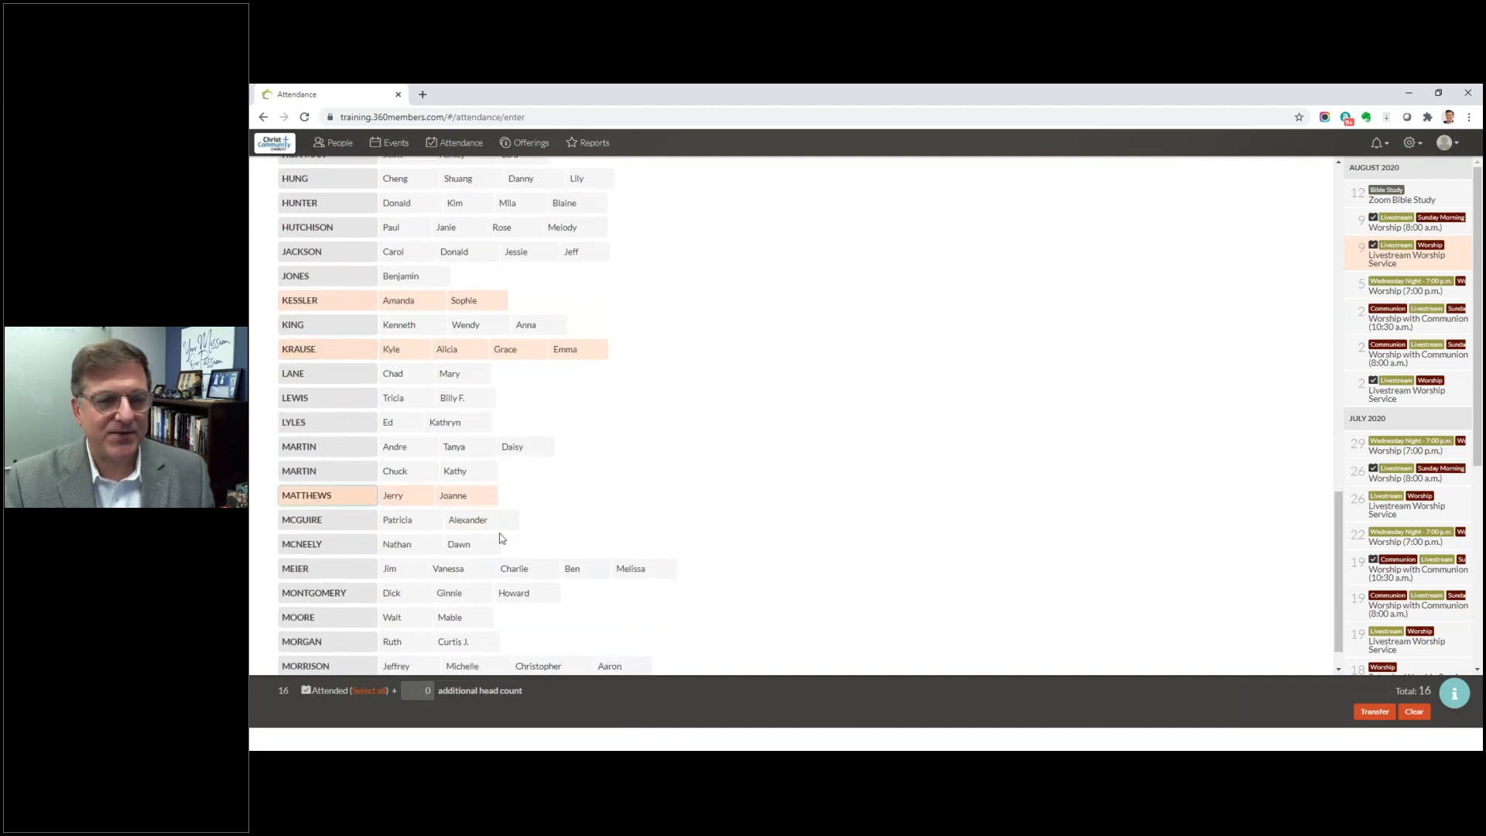
left_click(399, 521)
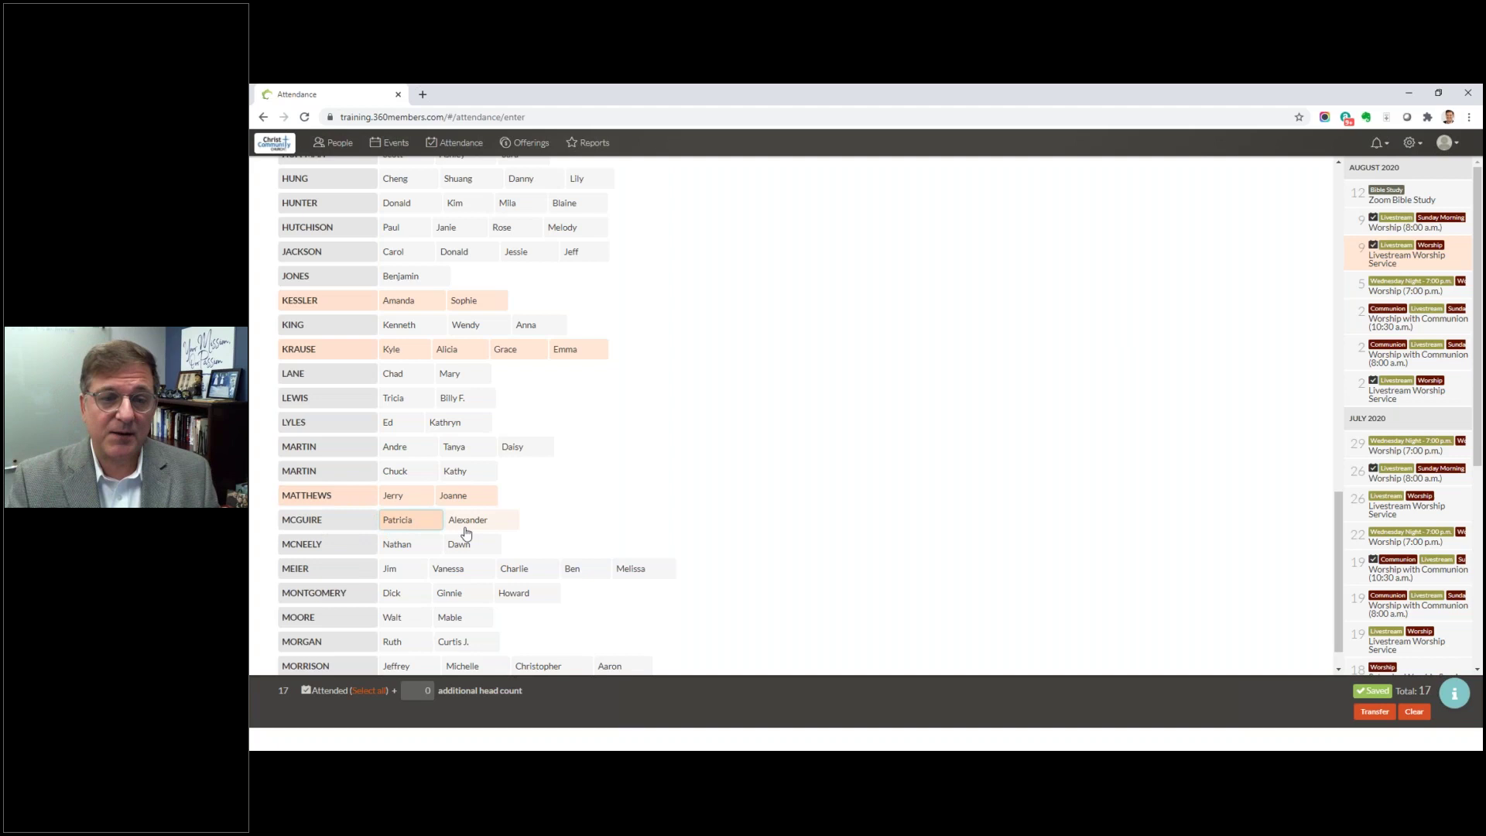
scroll(486, 521, "down", 1)
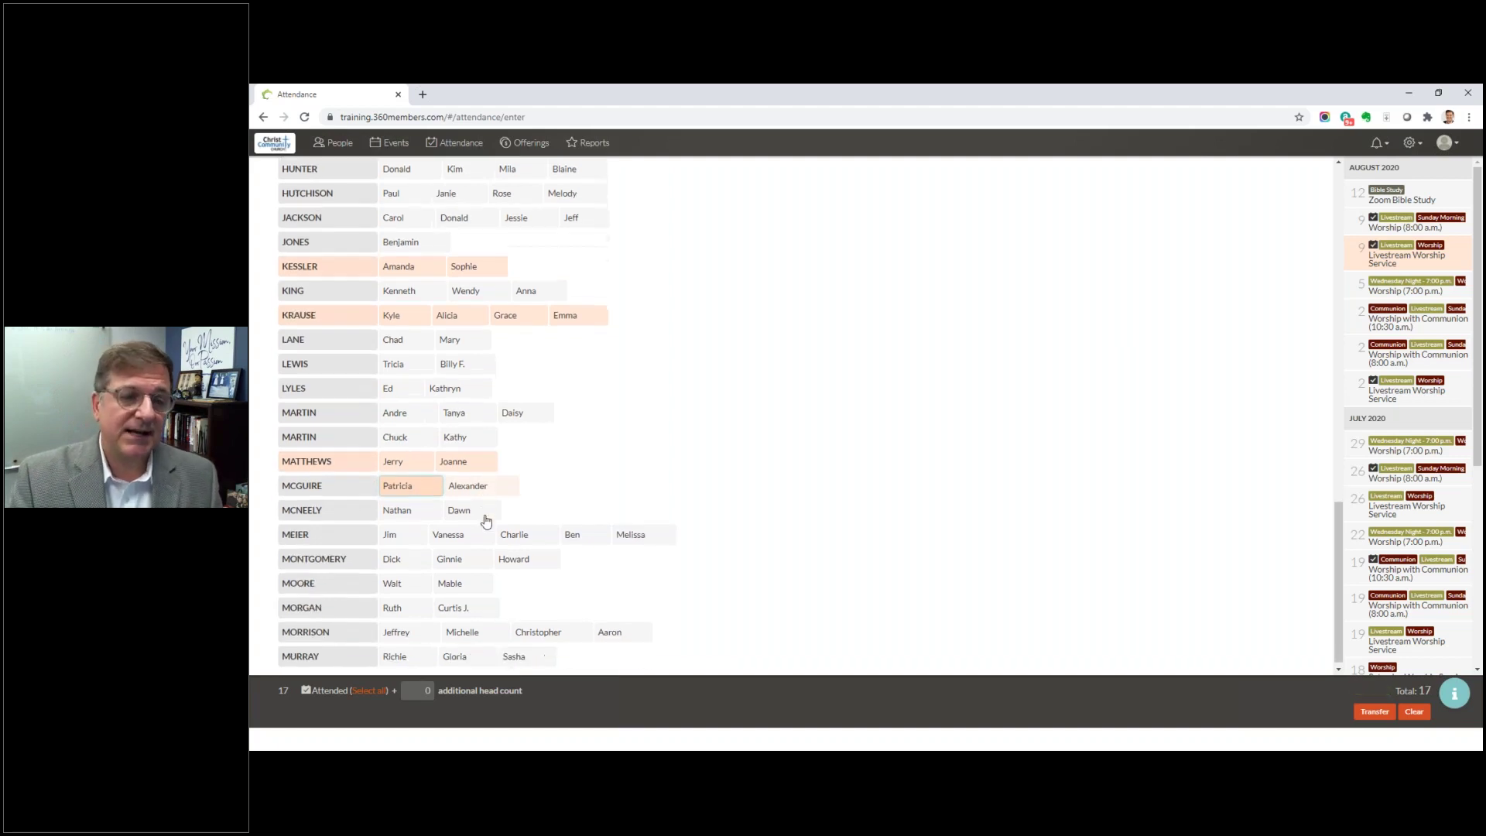
left_click(344, 554)
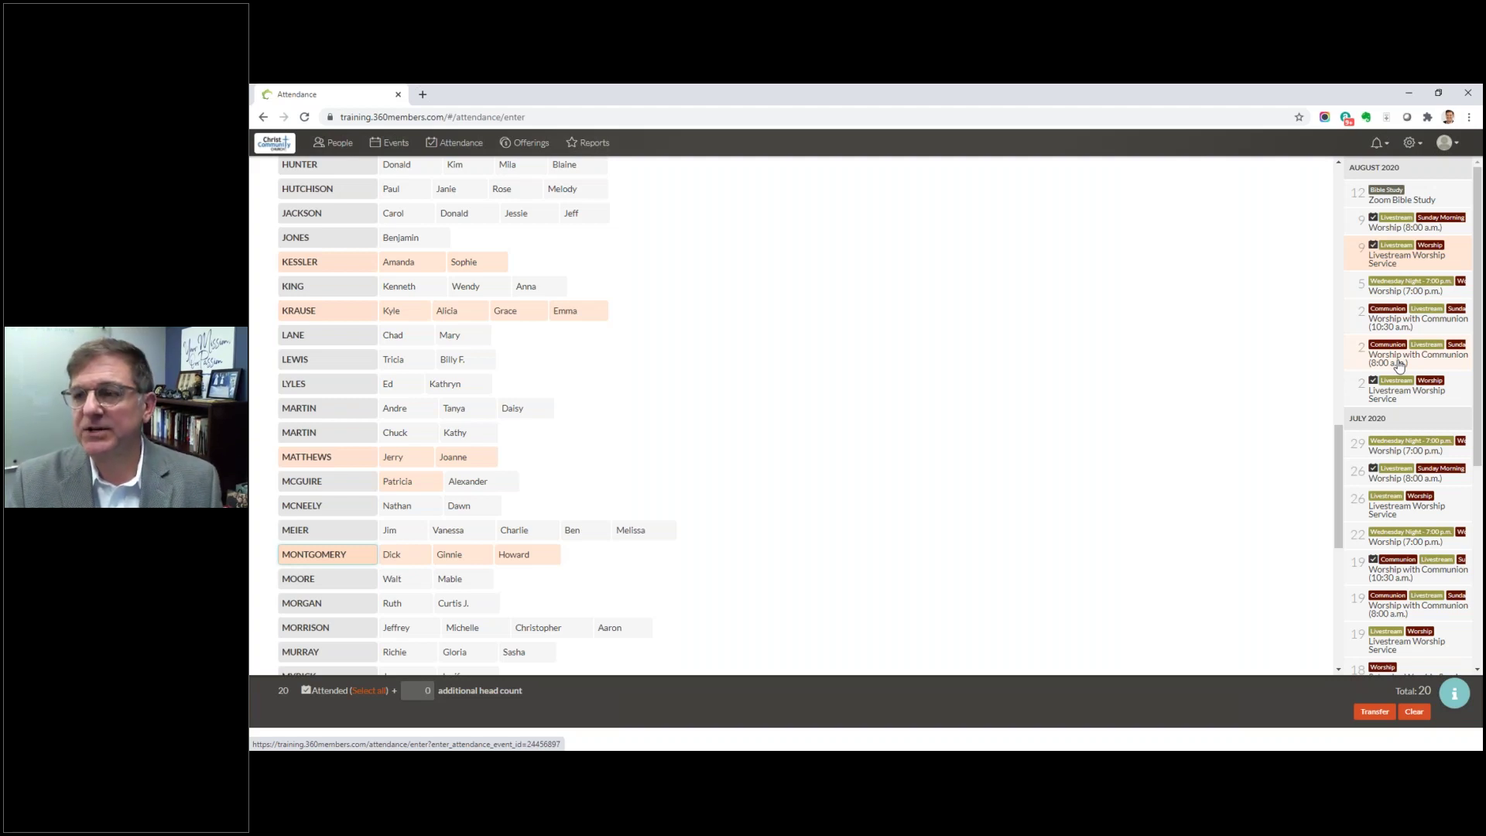
Step: Open Aug 2 Worship with Communion (8:00 a.m.) and mark the first attendees and communicants
left_click(1395, 362)
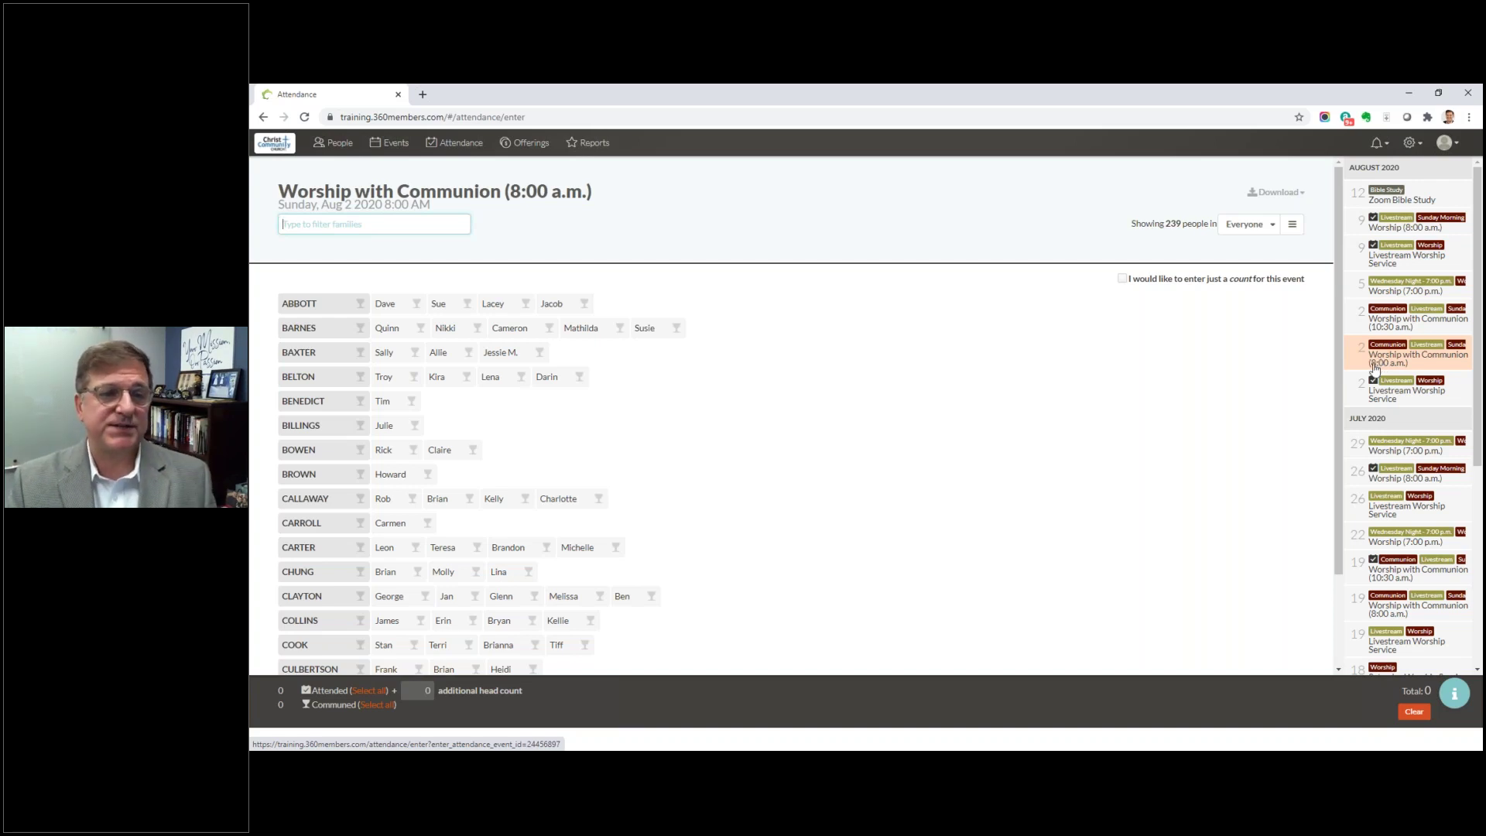
left_click(334, 411)
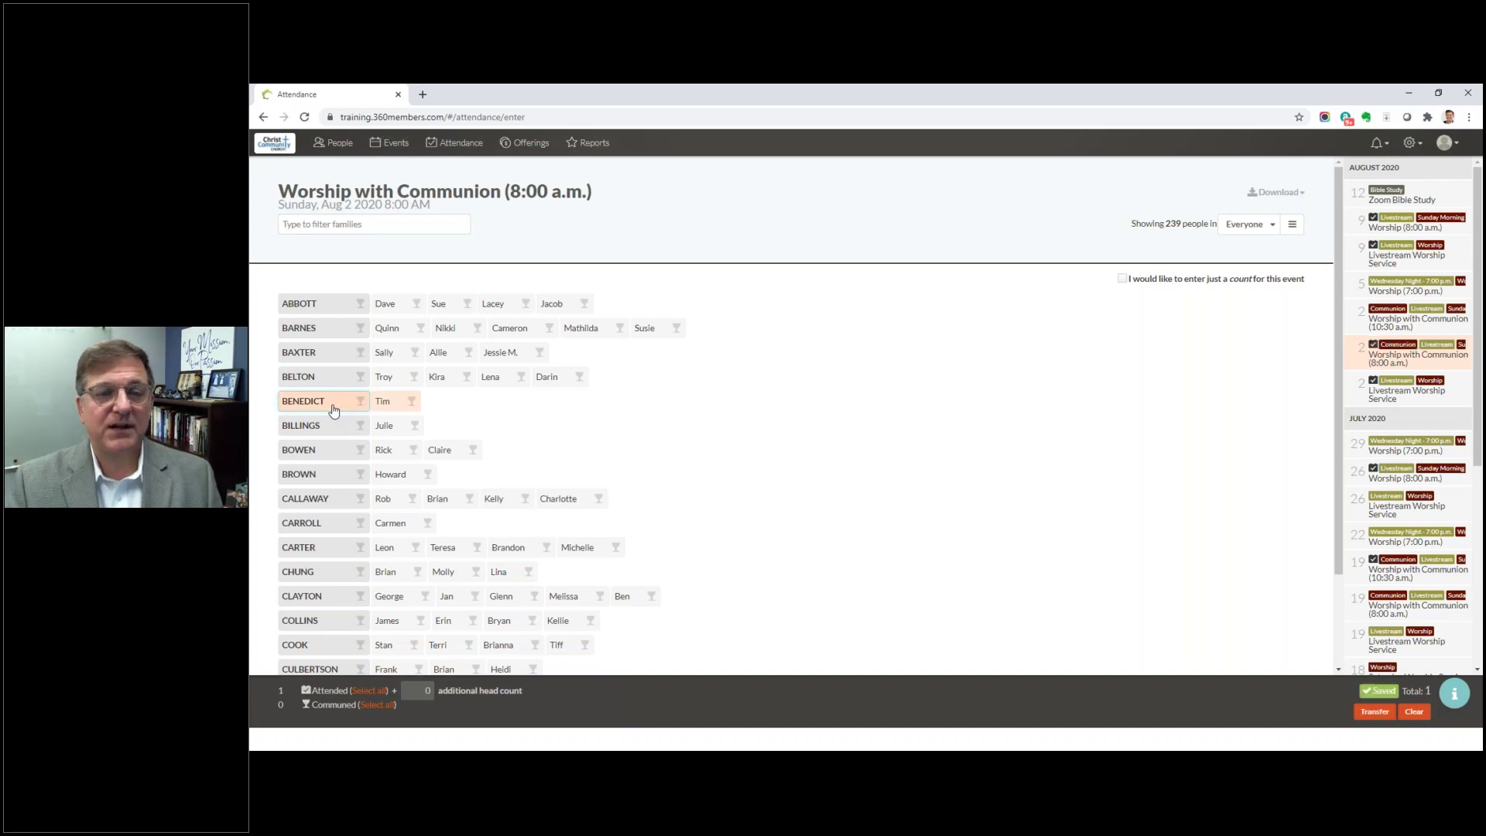
left_click(334, 426)
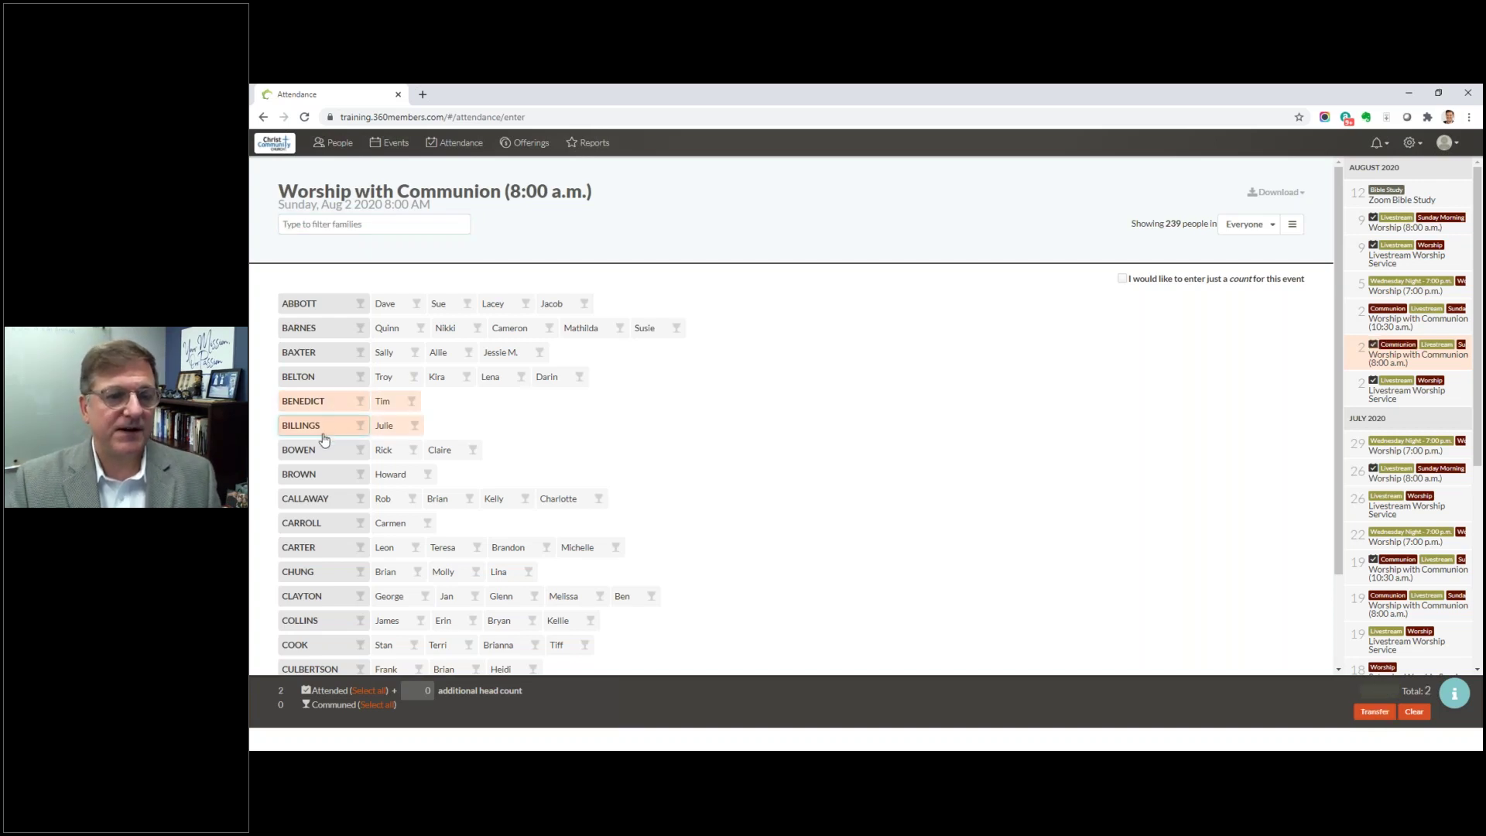
scroll(333, 433, "down", 2)
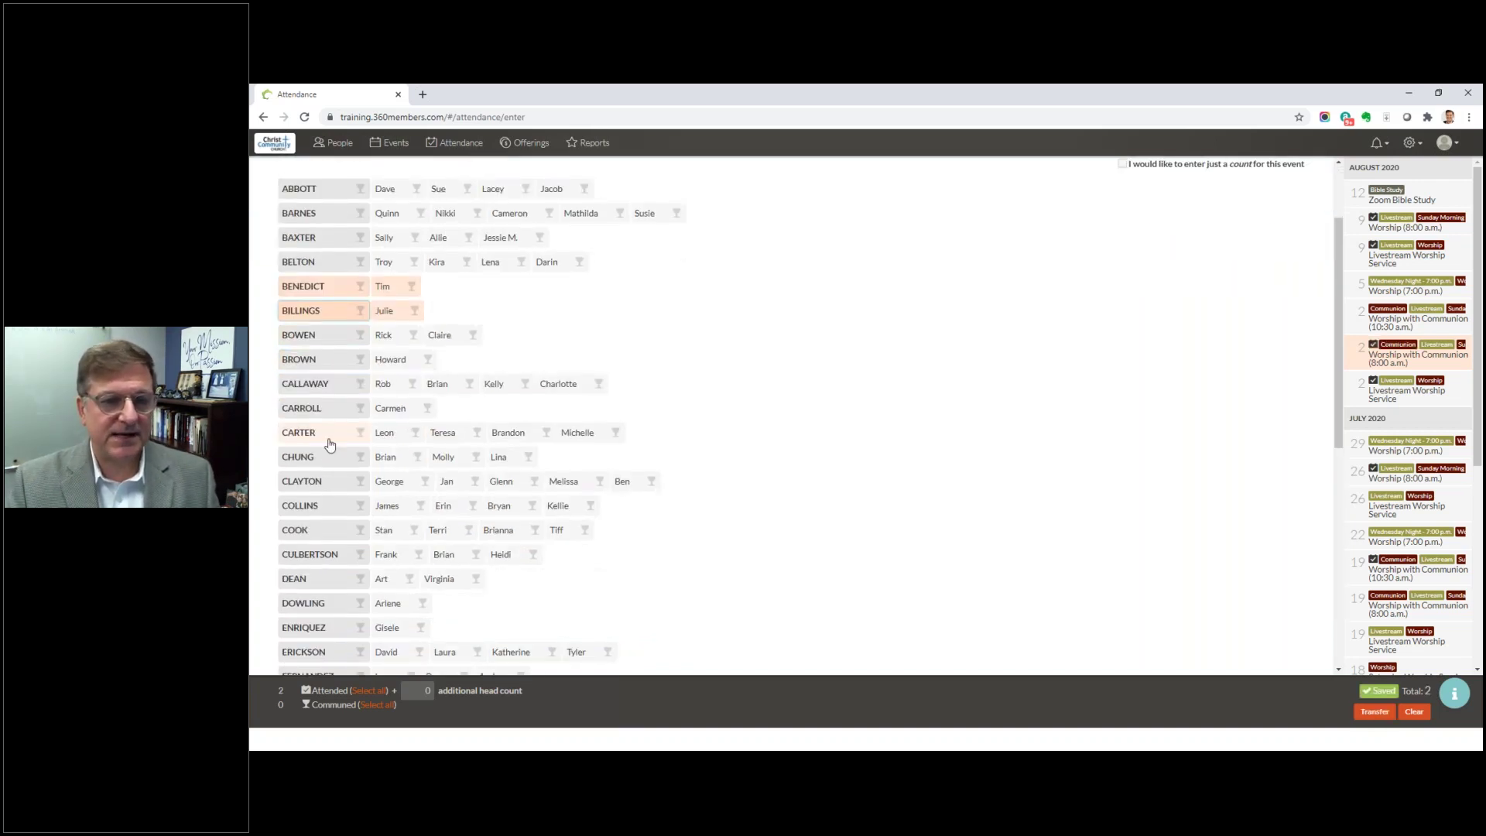
left_click(415, 434)
left_click(476, 433)
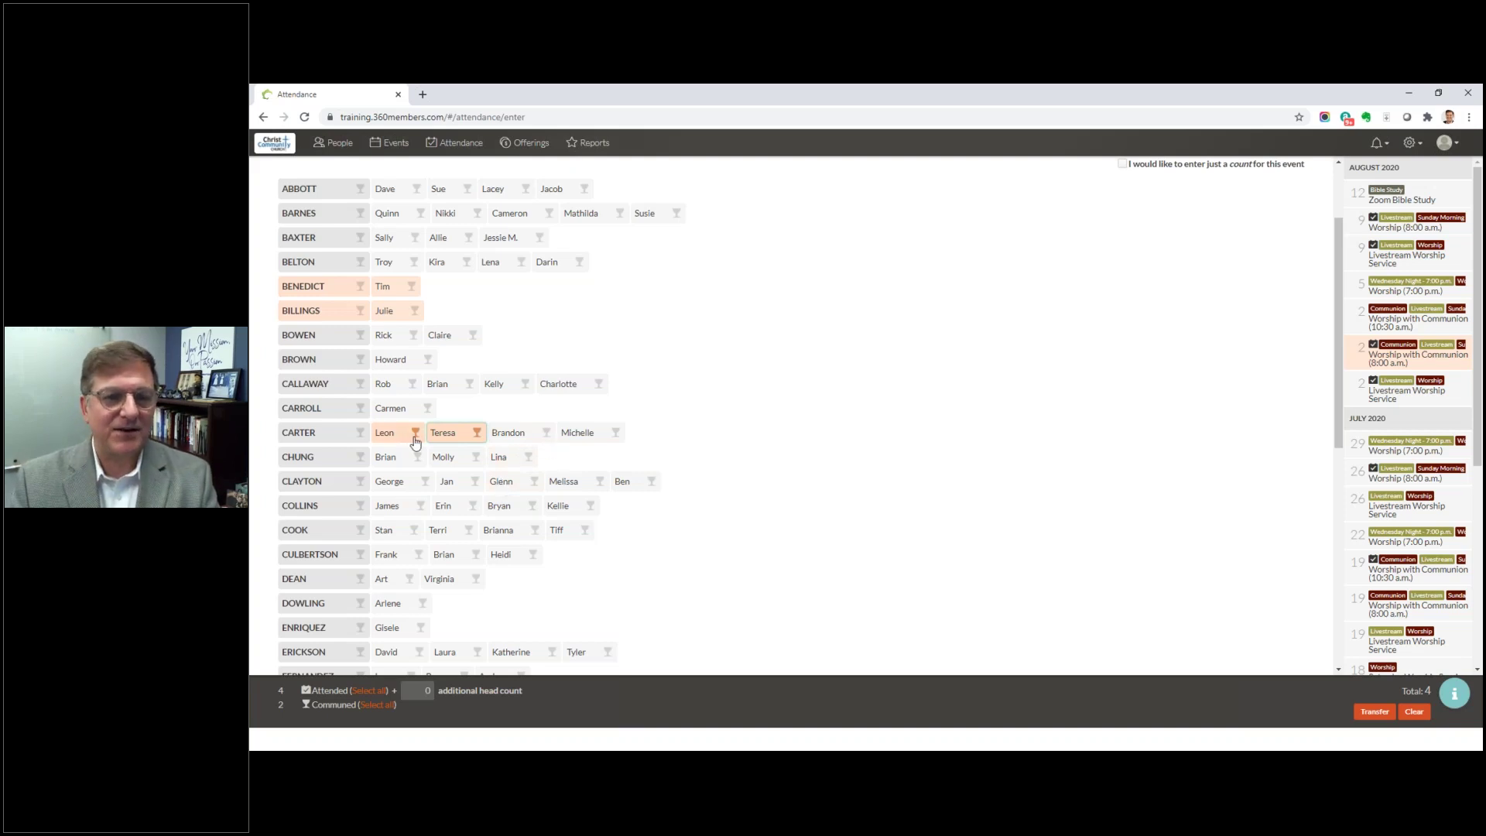
Step: Mark more people attended and communed, then select all so all 239 are attended and communed
scroll(437, 483, "down", 2)
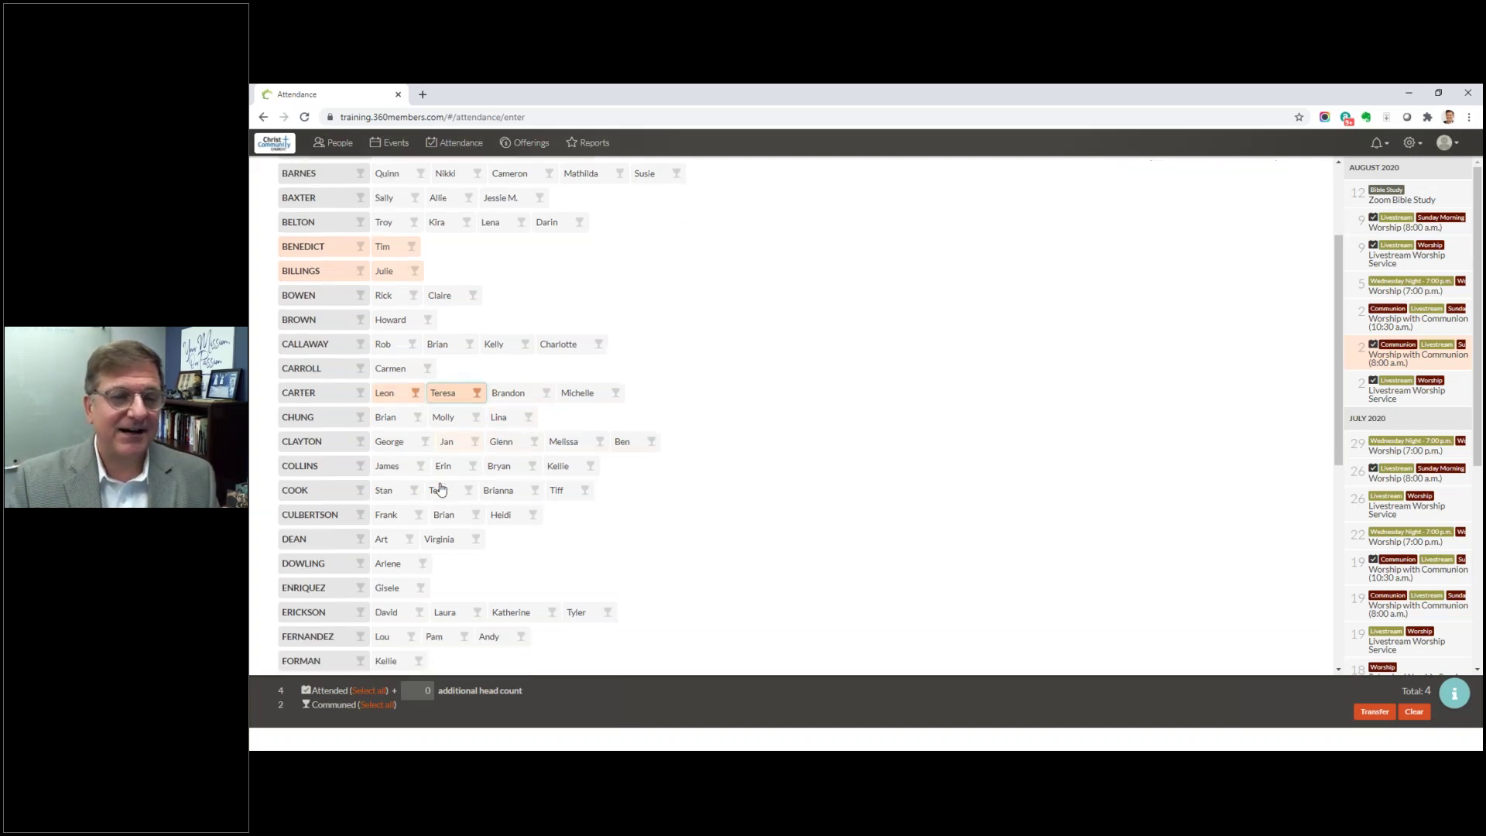
left_click(410, 452)
left_click(476, 425)
left_click(418, 427)
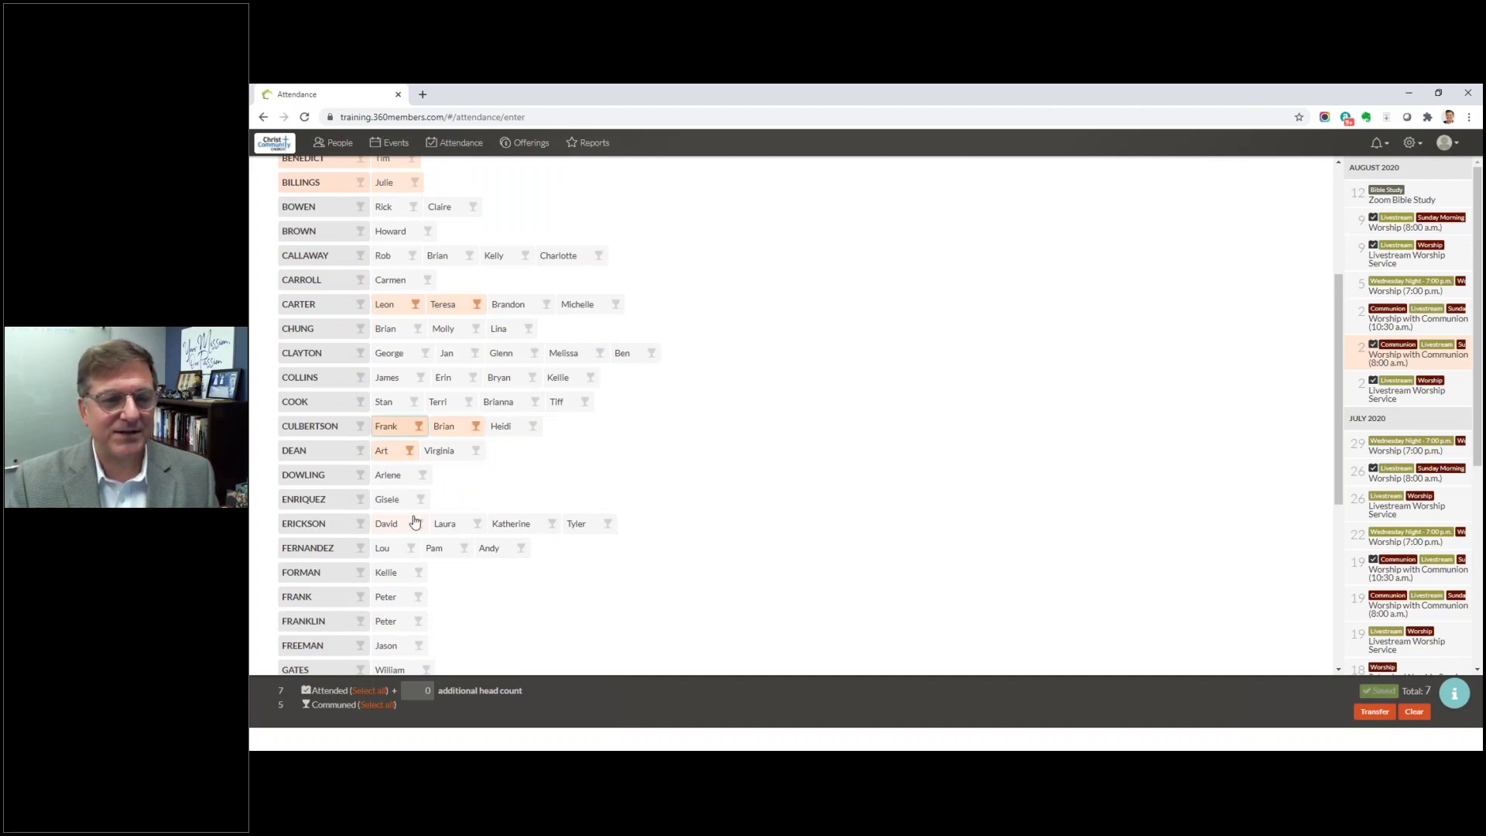
left_click(331, 520)
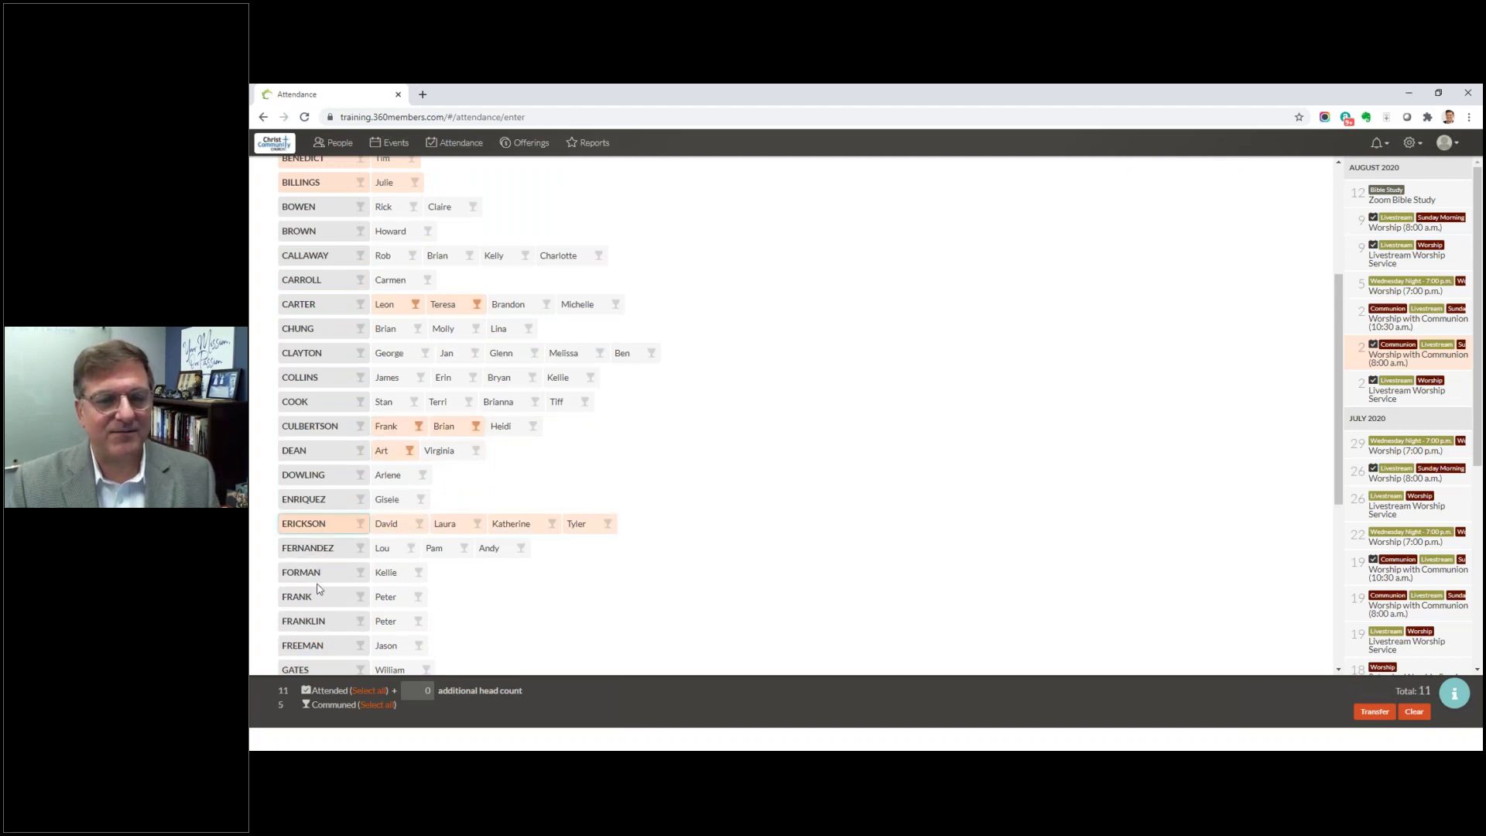
scroll(318, 588, "down", 4)
left_click(313, 414)
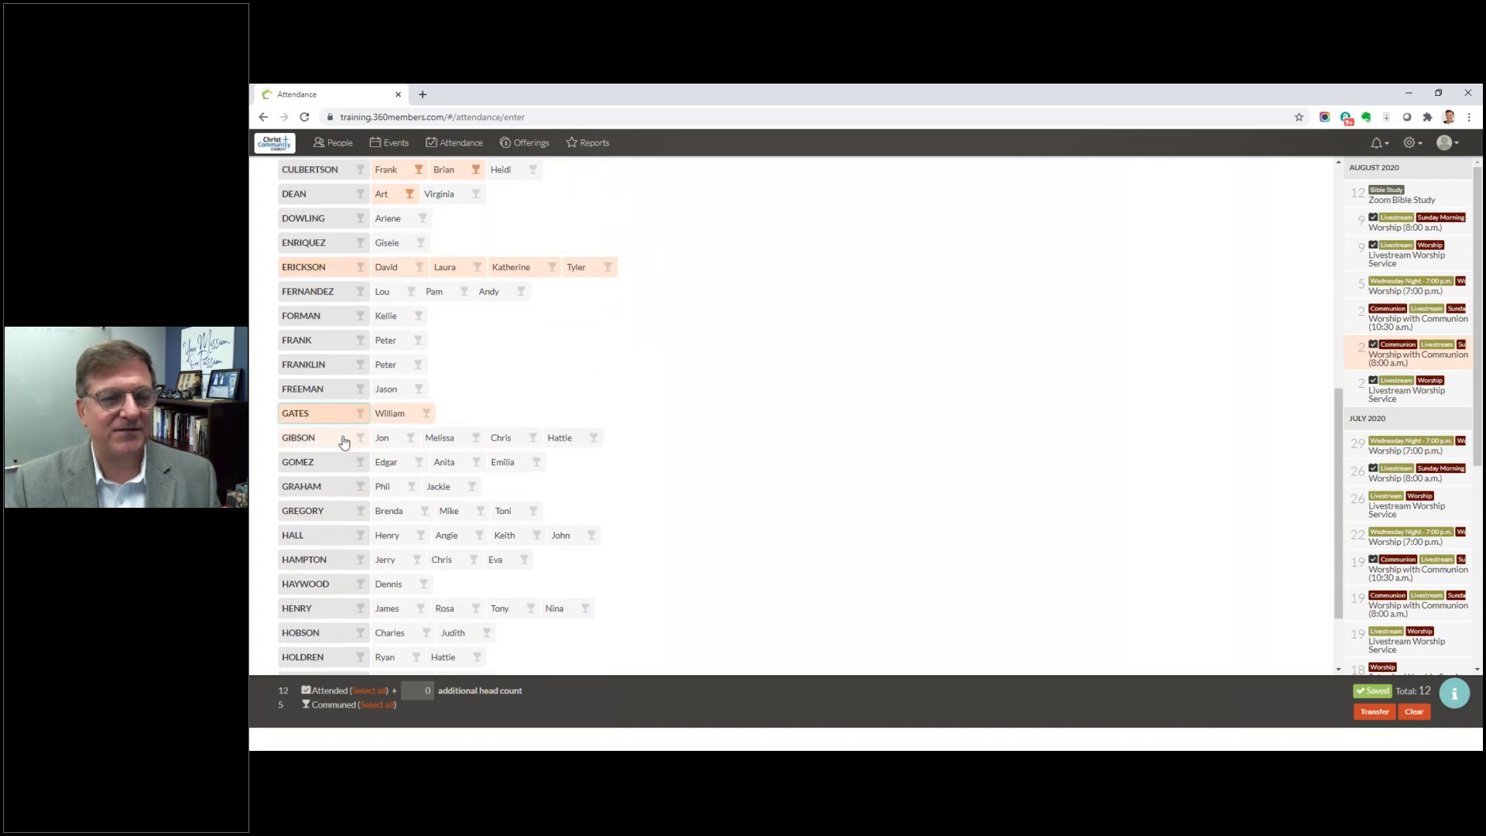
left_click(411, 438)
left_click(466, 438)
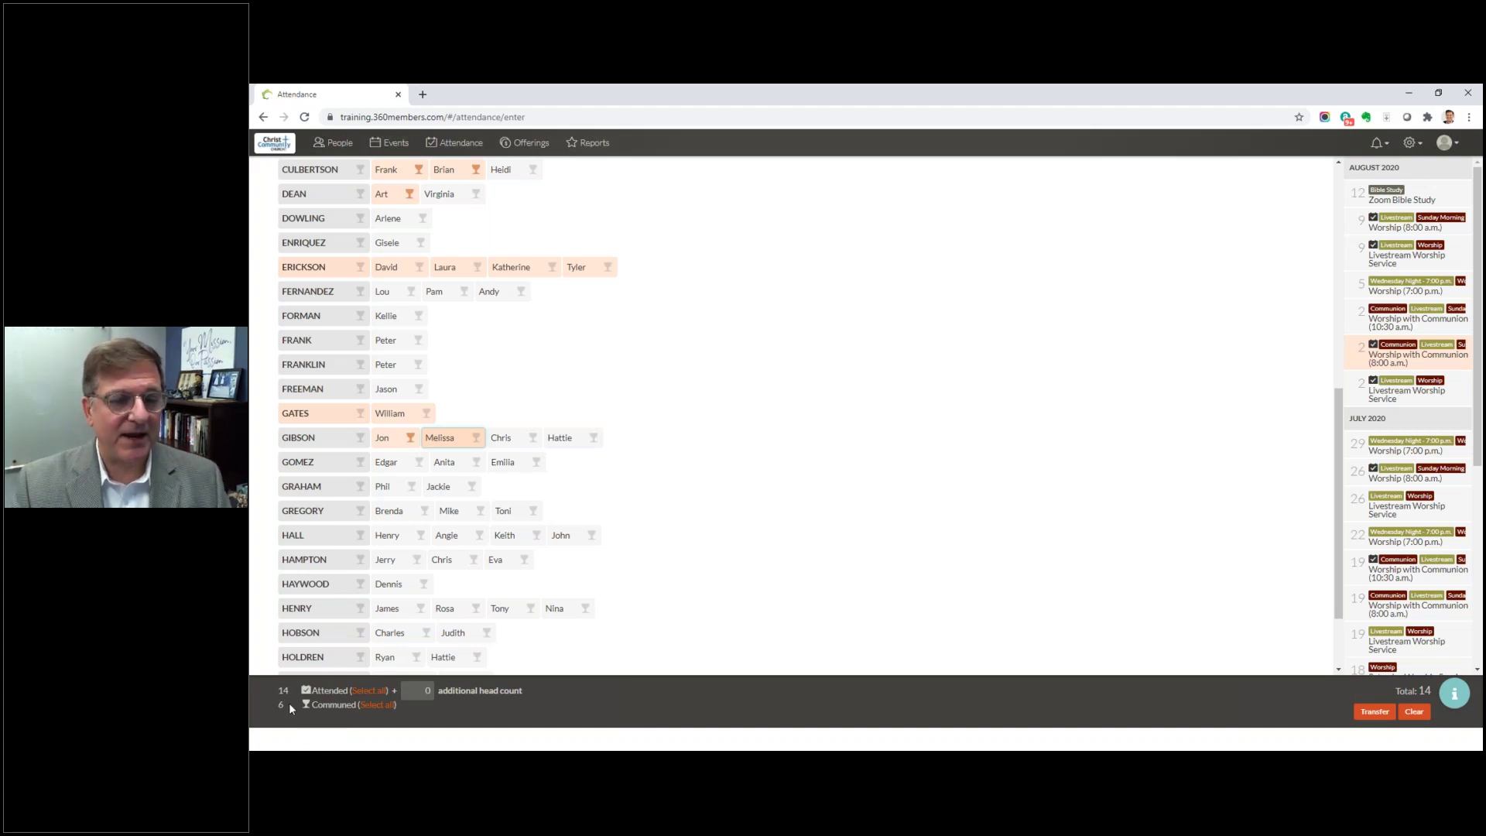
left_click(368, 705)
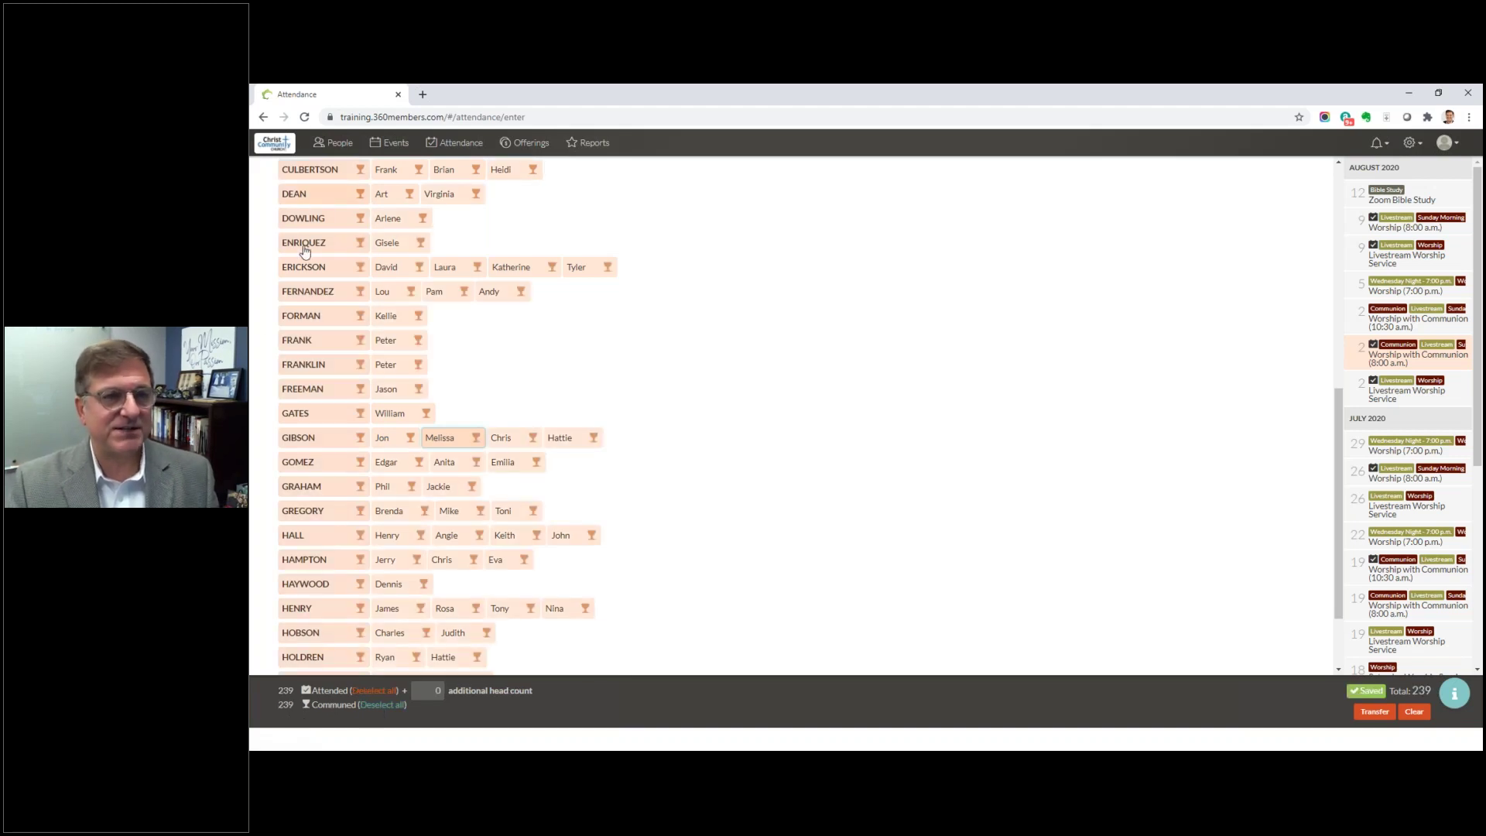
Step: Unmark communion for four people, leaving 235 communed of 239 attended
left_click(476, 193)
left_click(422, 218)
left_click(417, 341)
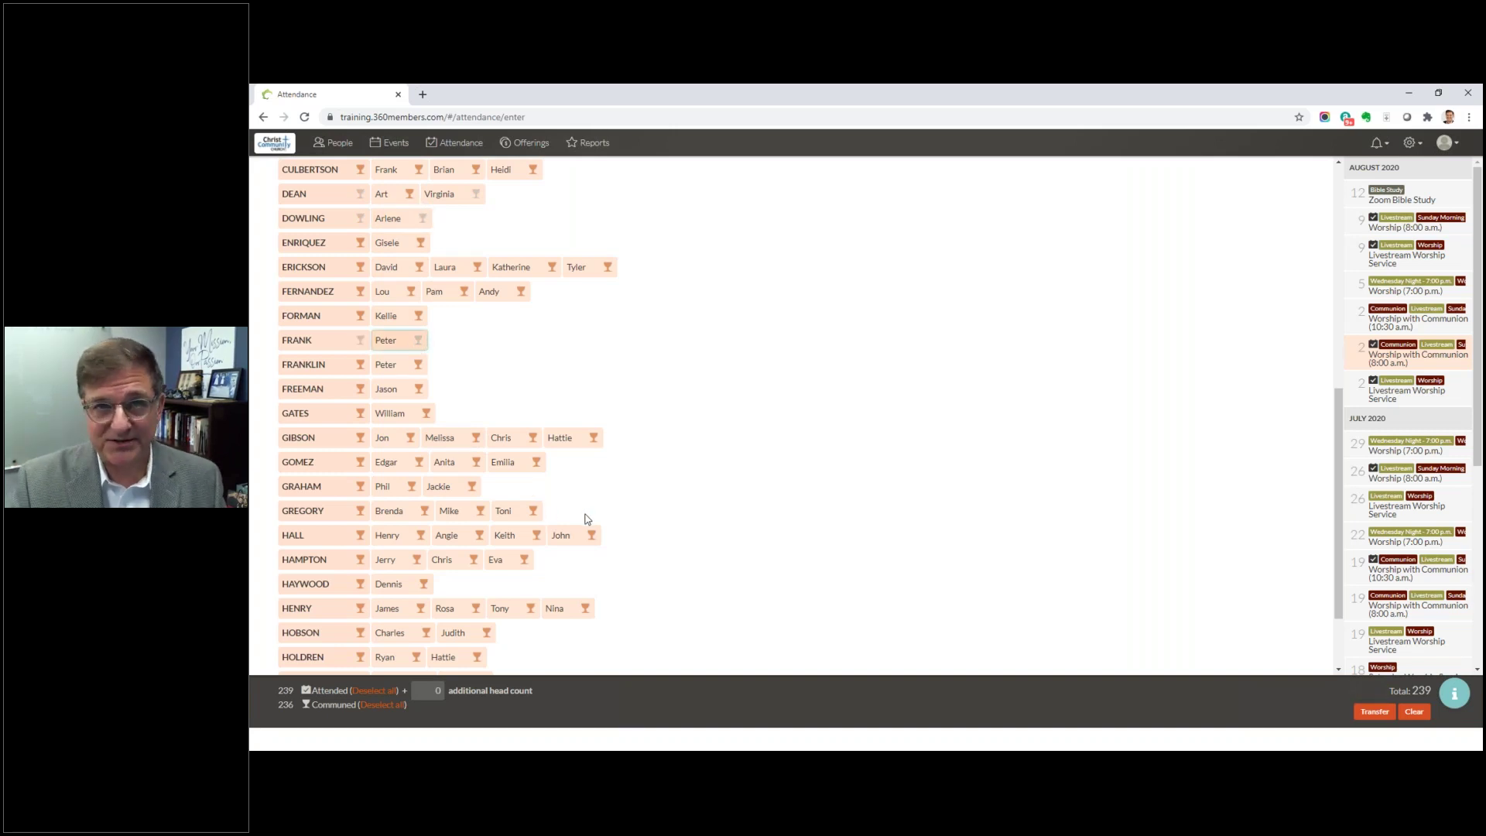
scroll(585, 518, "down", 2)
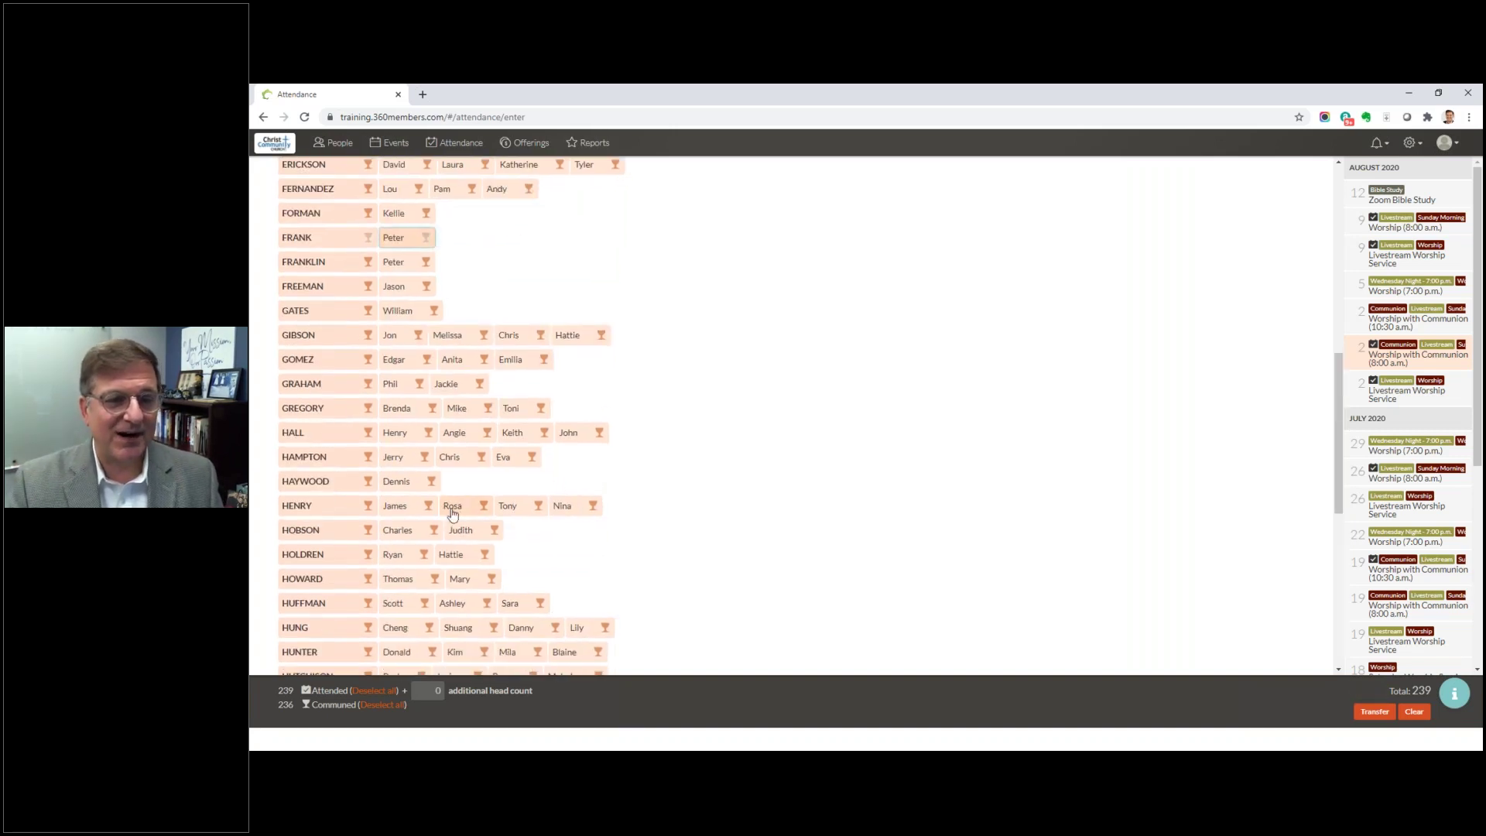
left_click(462, 532)
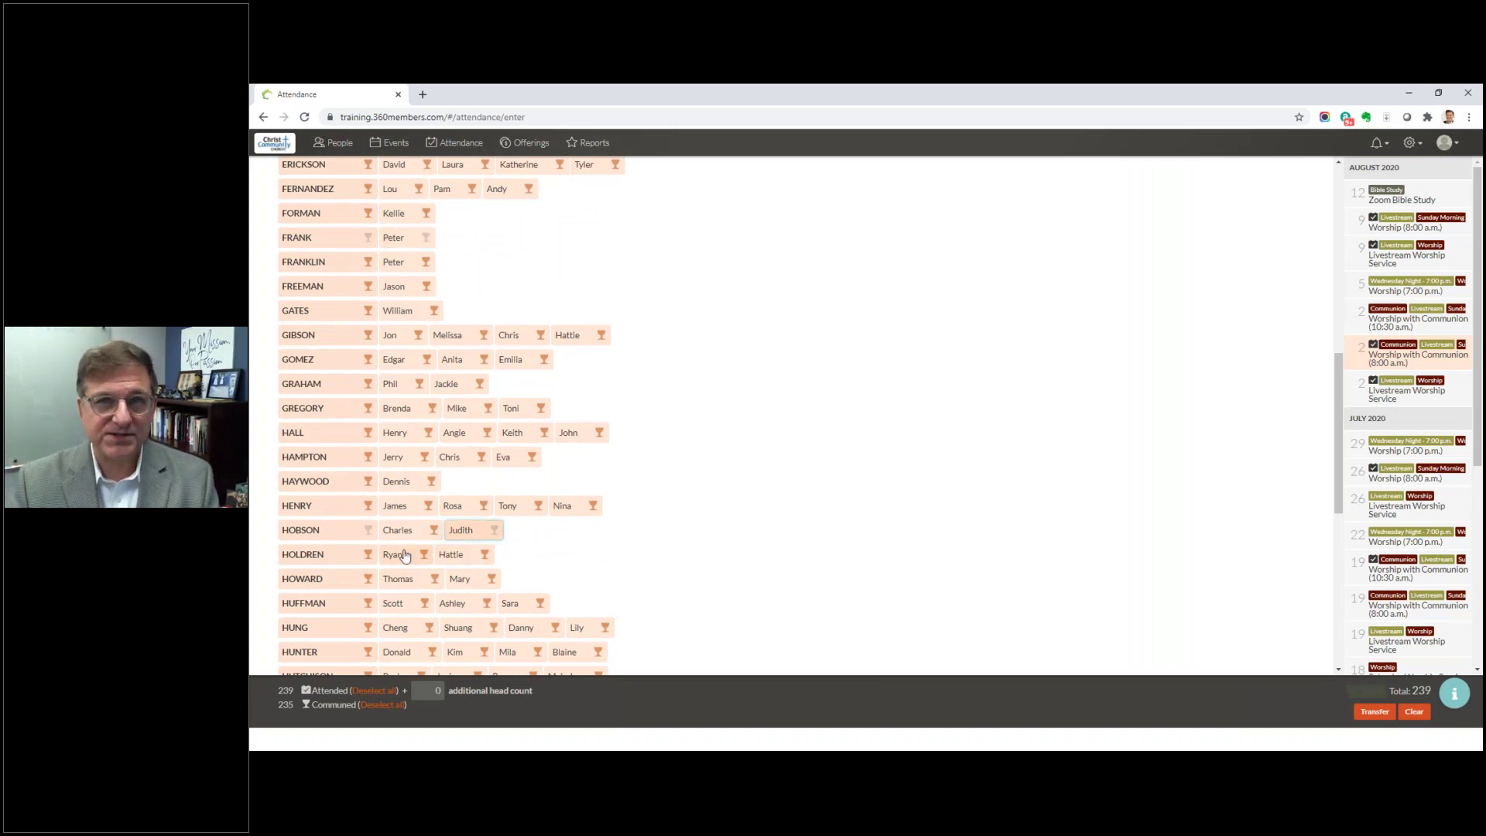
scroll(404, 556, "down", 5)
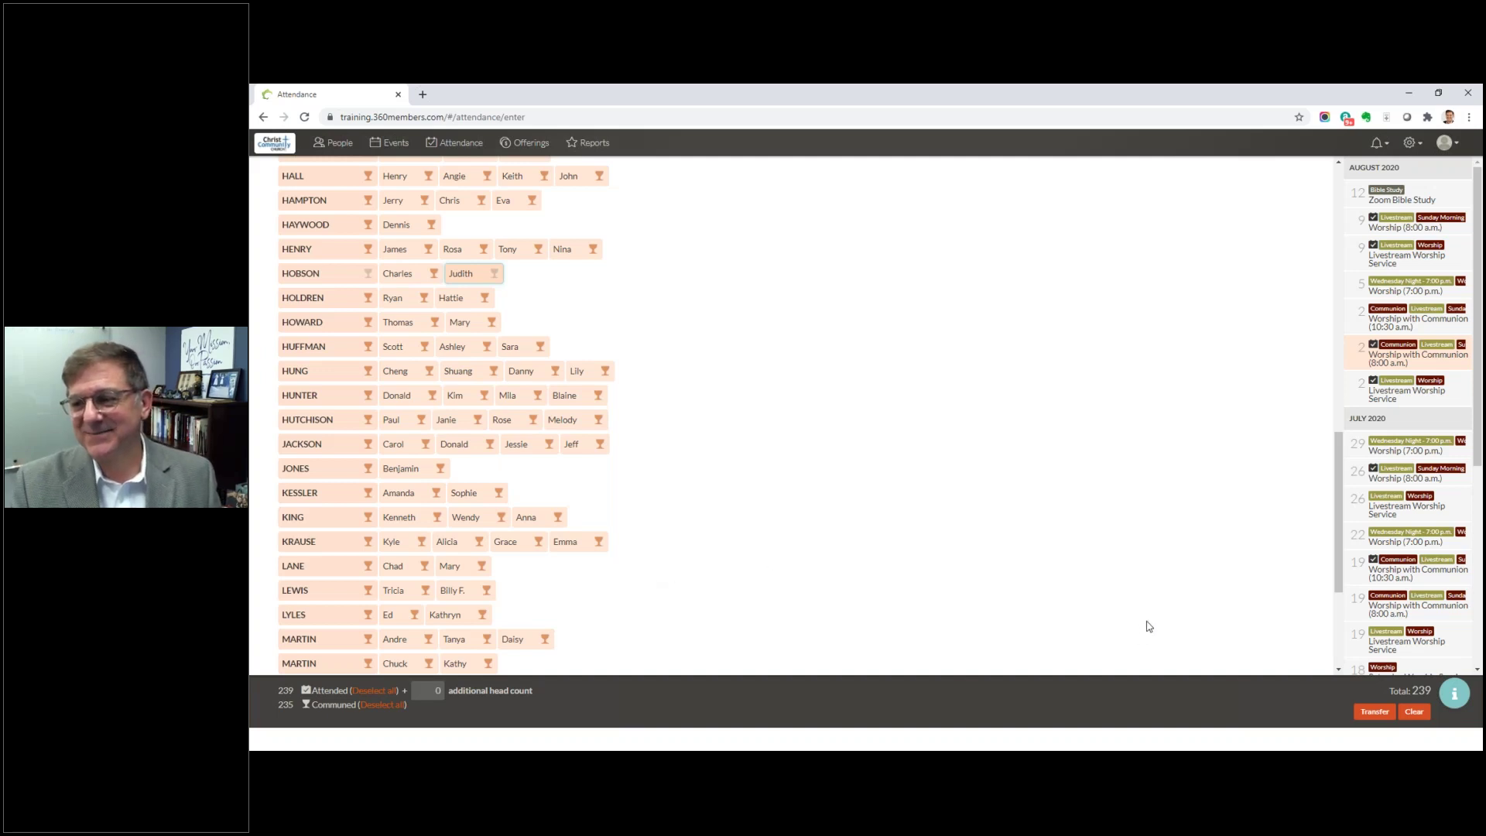
Step: Go to the Attendance trends report
scroll(1211, 601, "up", 1)
scroll(1211, 601, "up", 12)
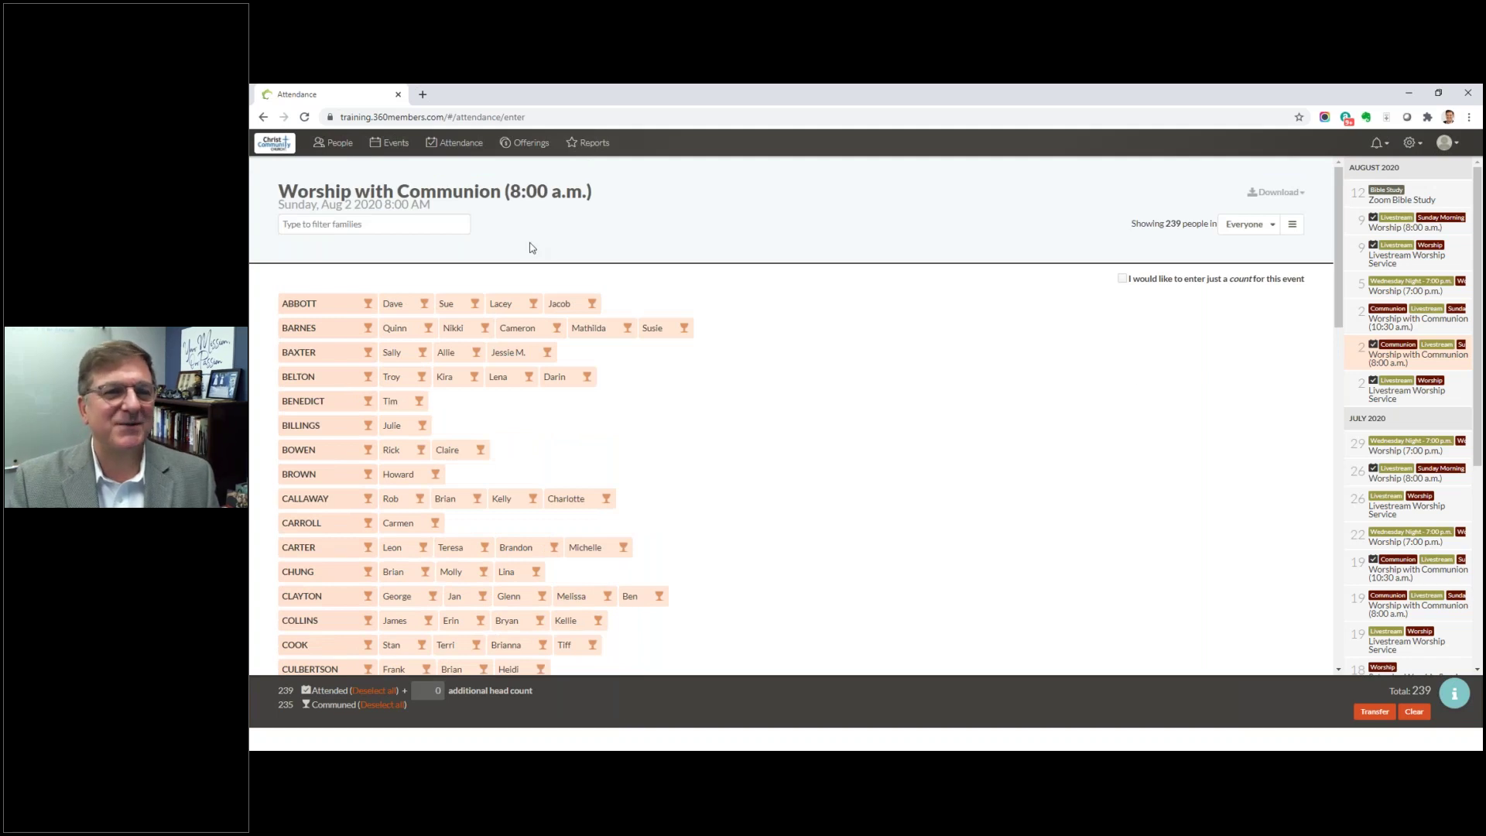
left_click(450, 144)
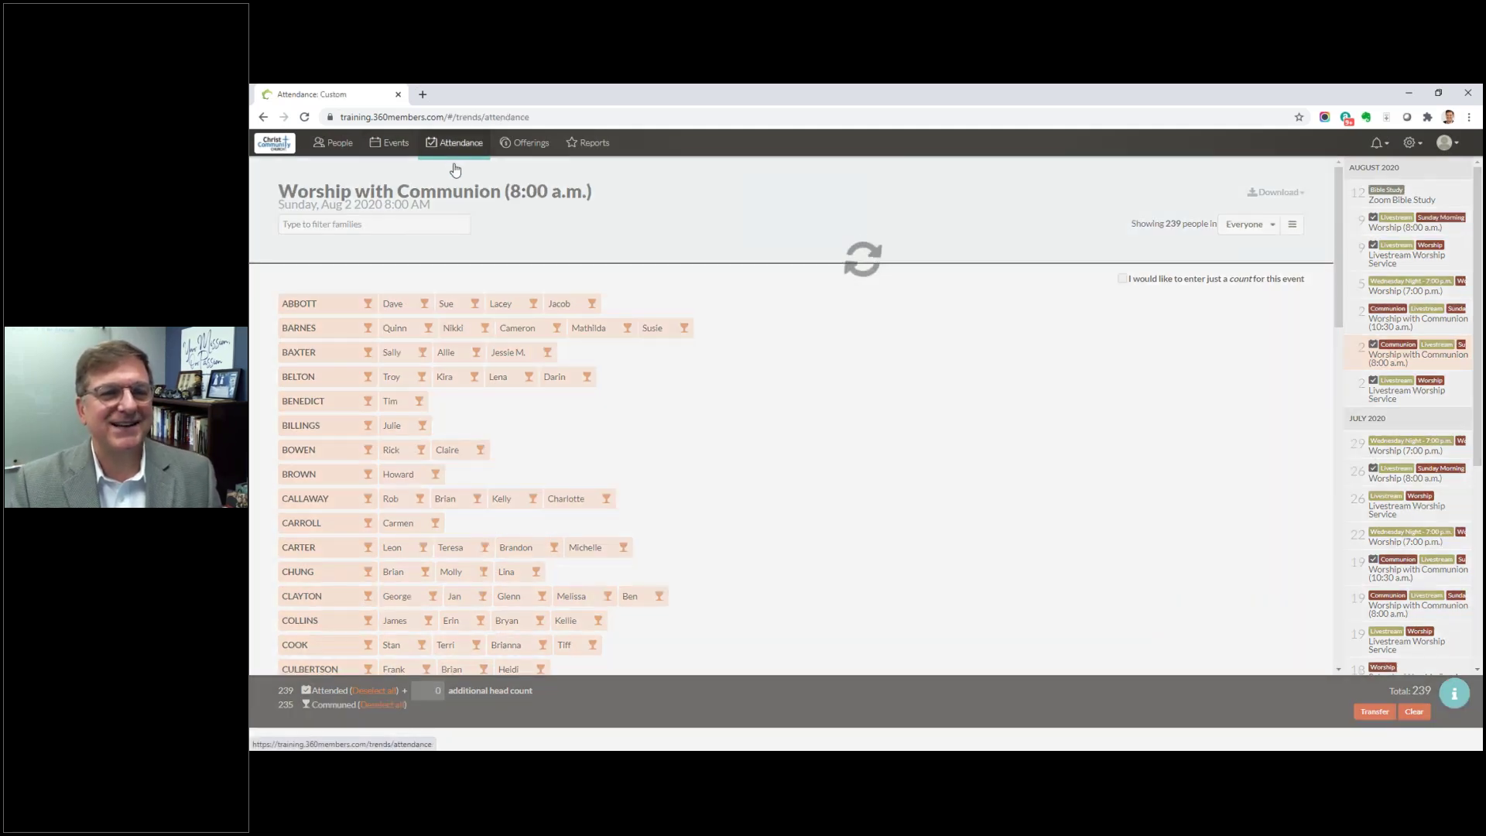
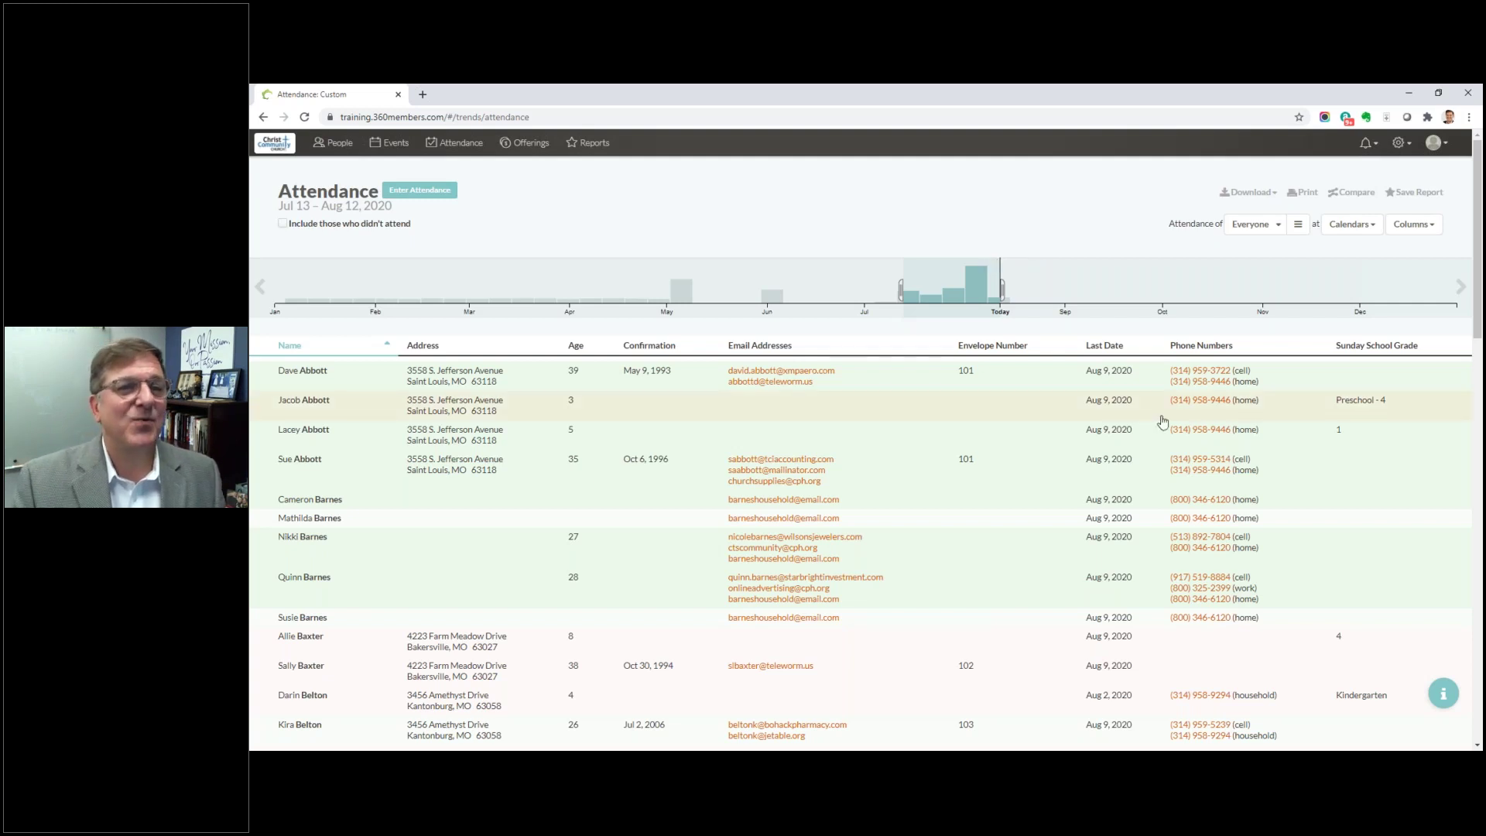
Step: Leave the attendance report for the People list and start a new individual
left_click(342, 146)
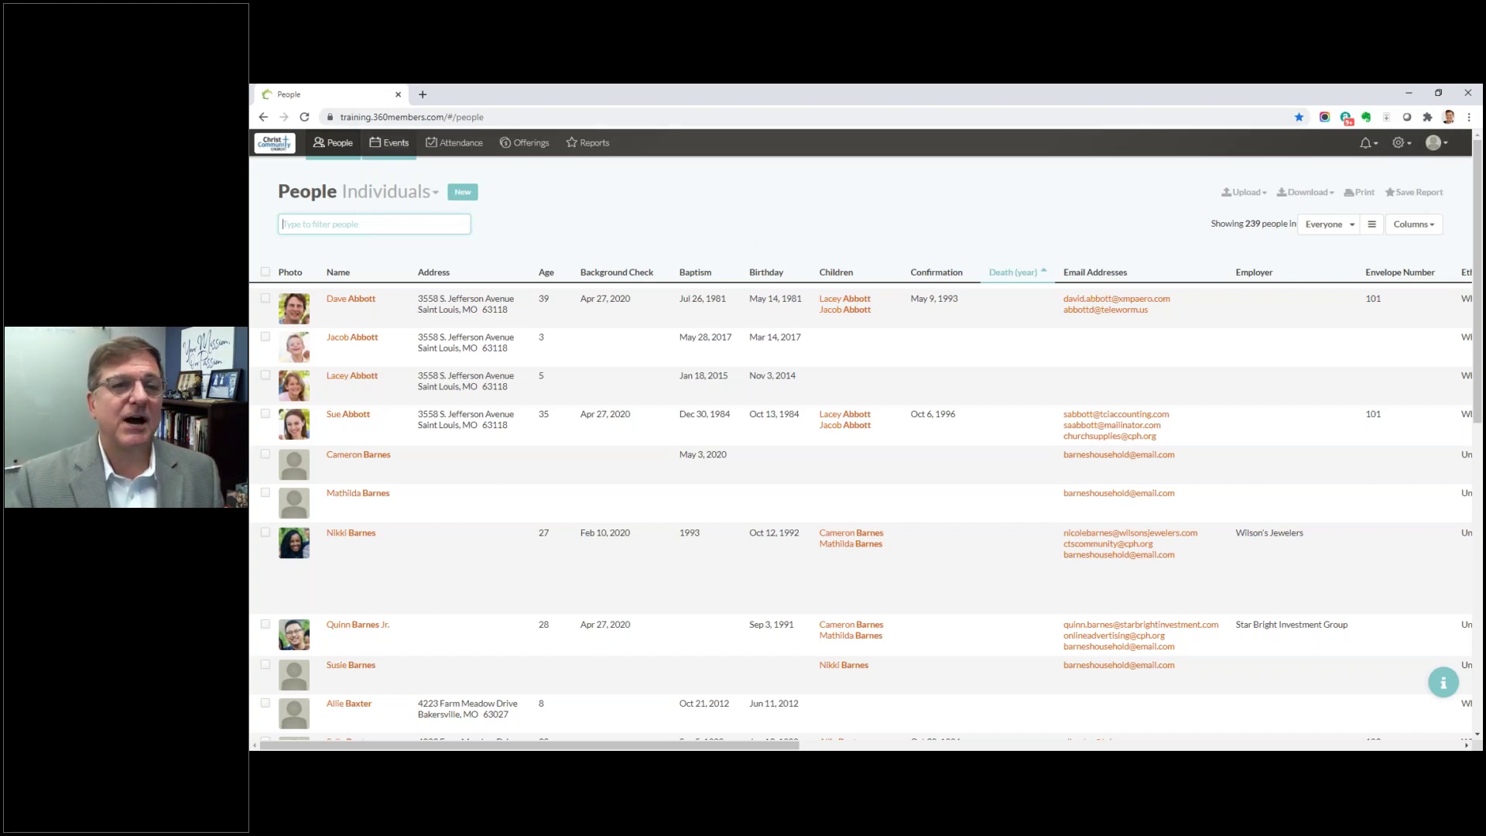
left_click(462, 193)
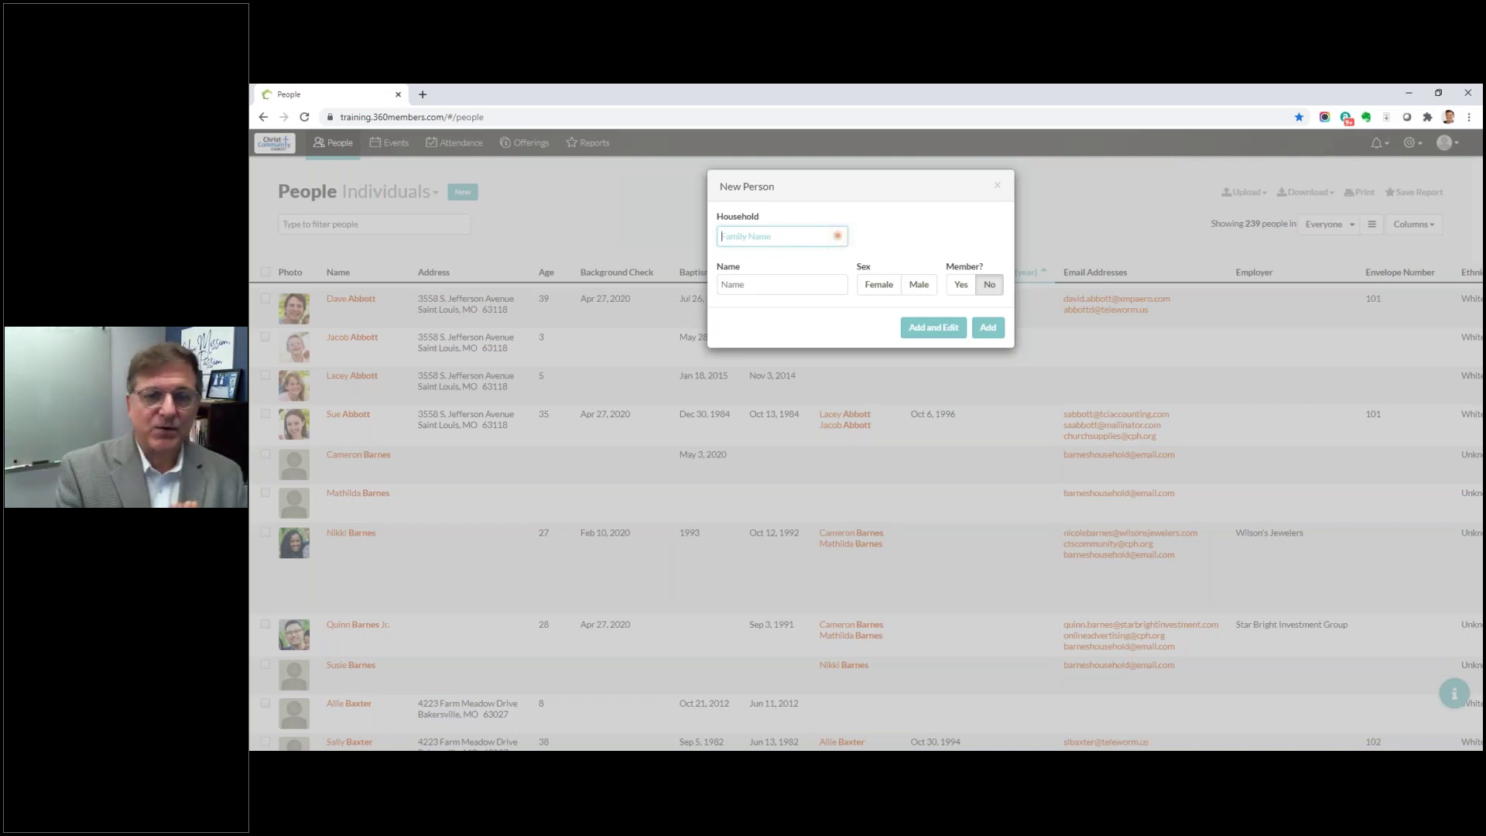
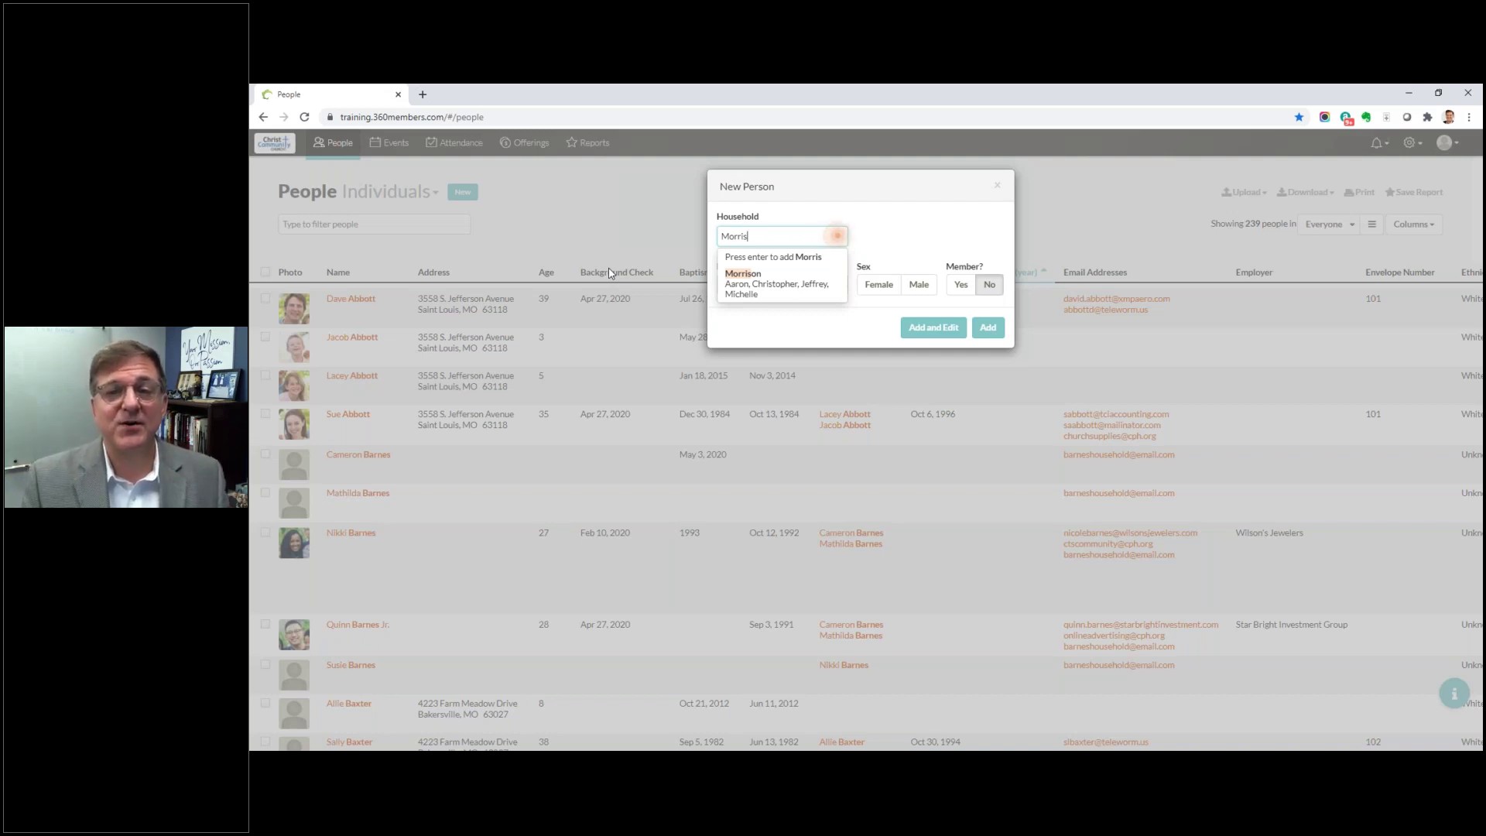
Step: Enter the new household's family name and add the husband as a male member
key("Return")
left_click(768, 285)
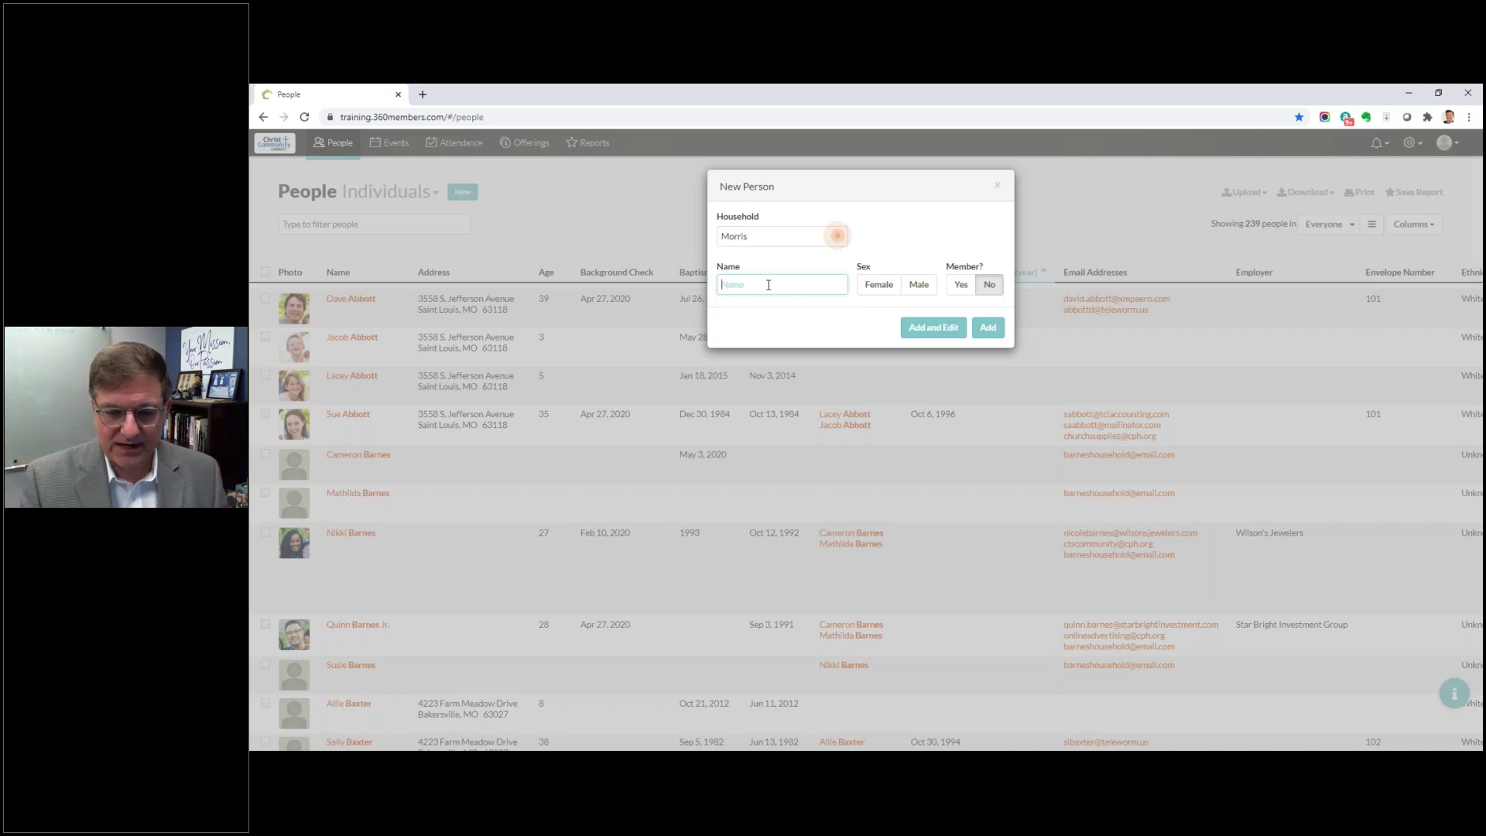
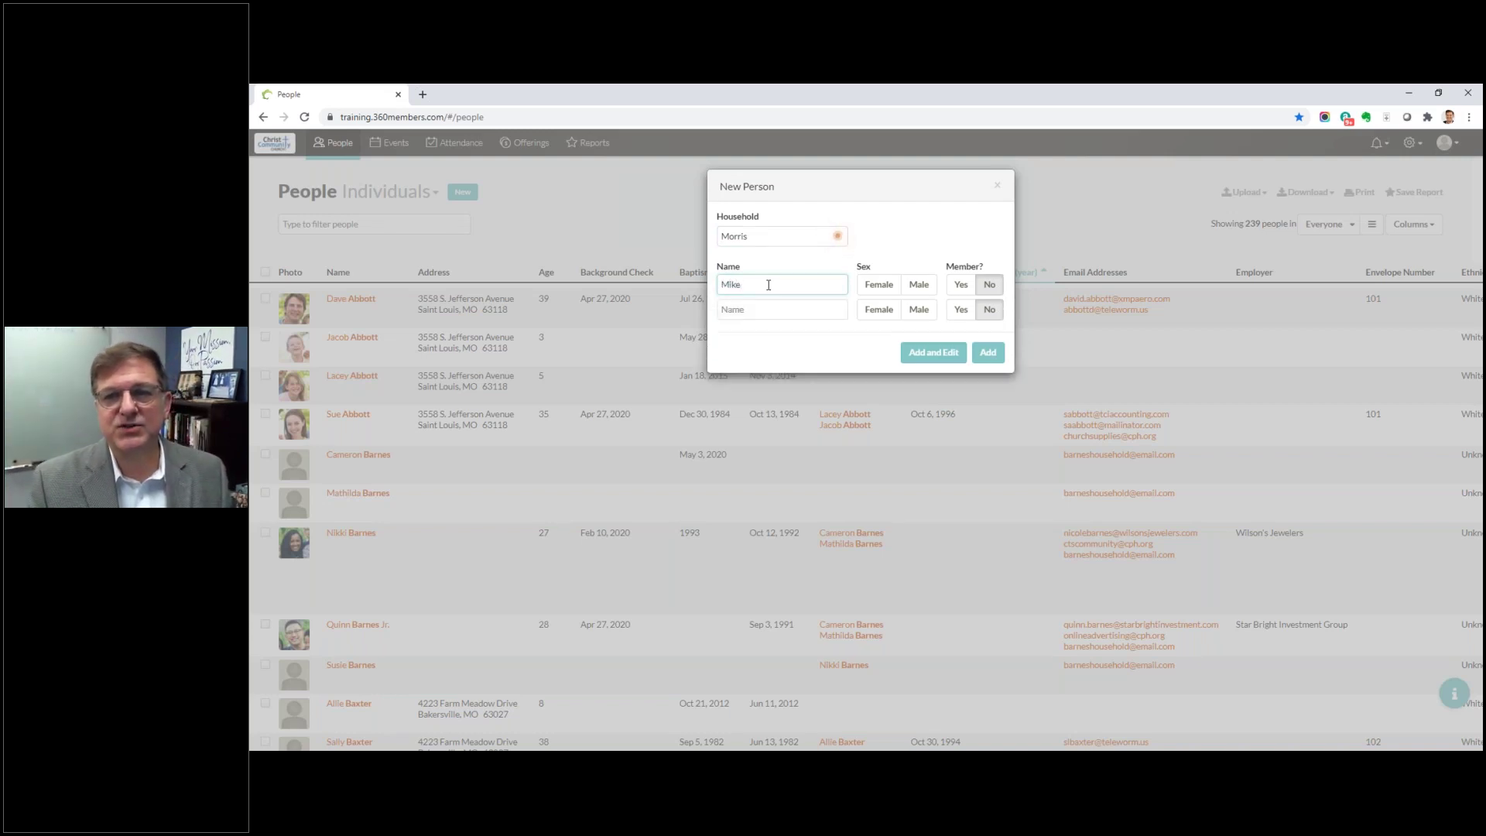
left_click(919, 286)
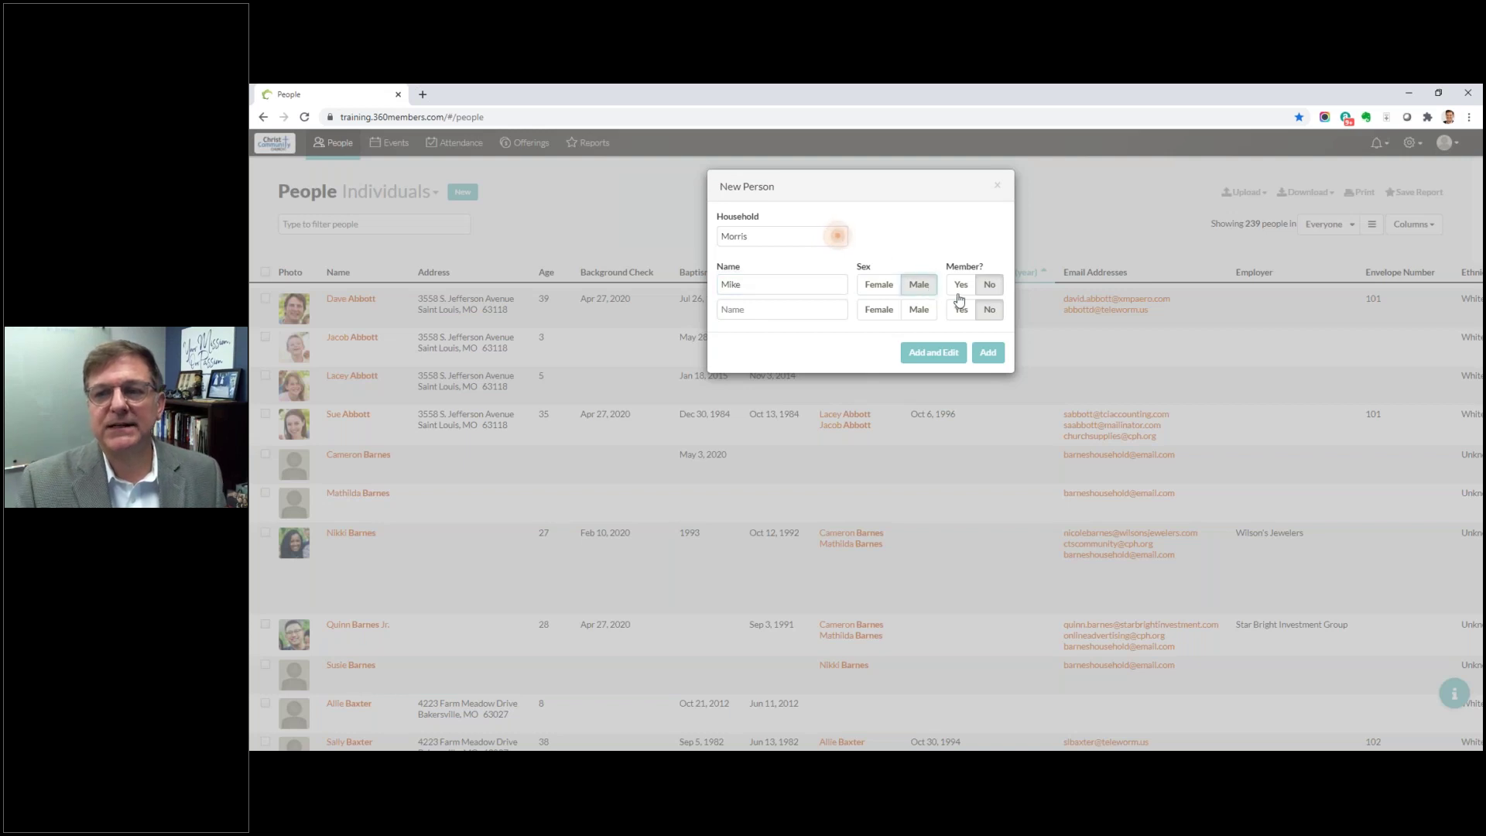
left_click(962, 286)
Step: Add his wife as a female member, then create the household and open it
left_click(763, 310)
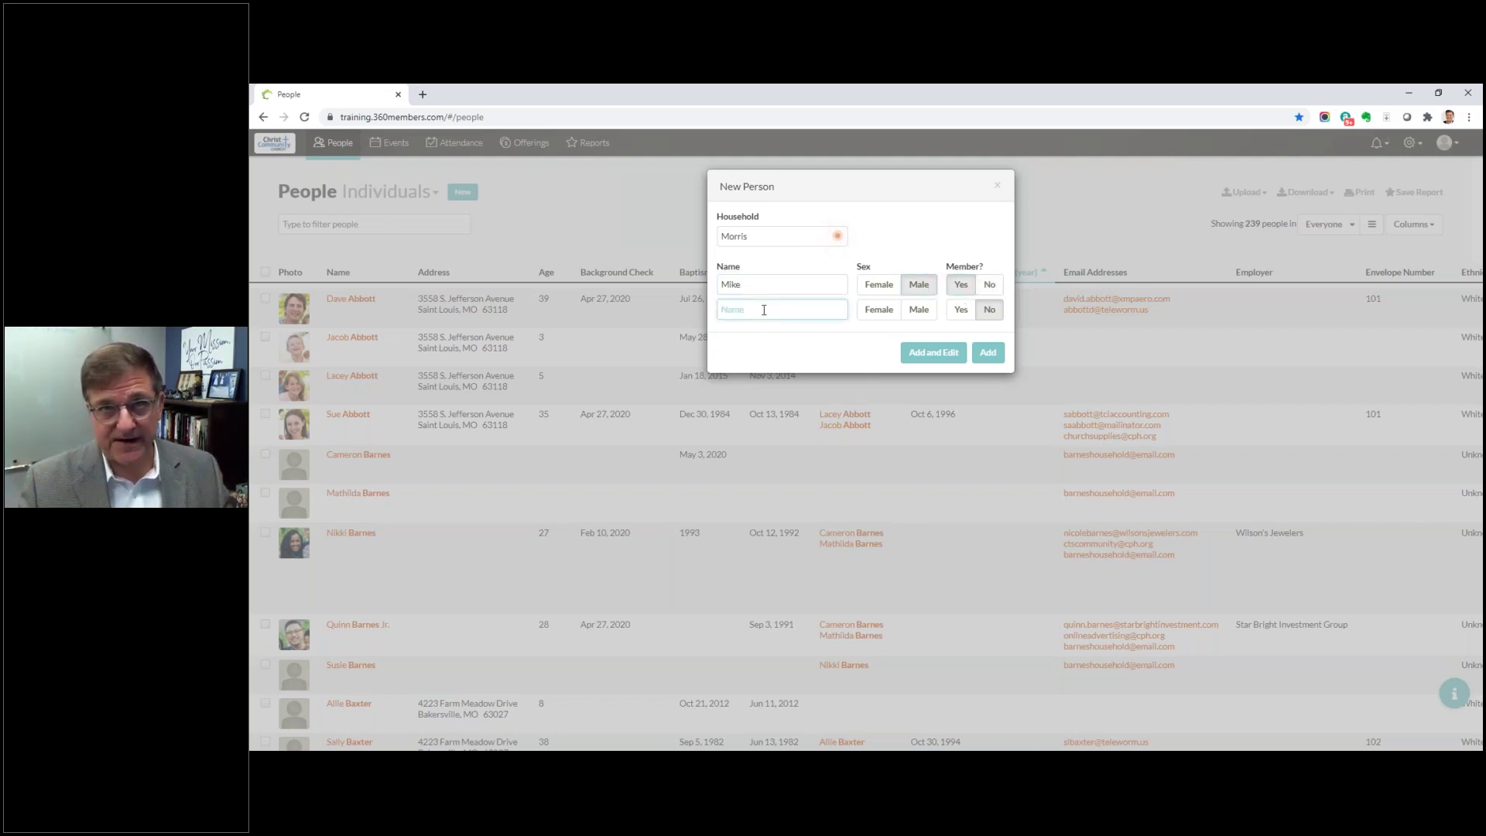
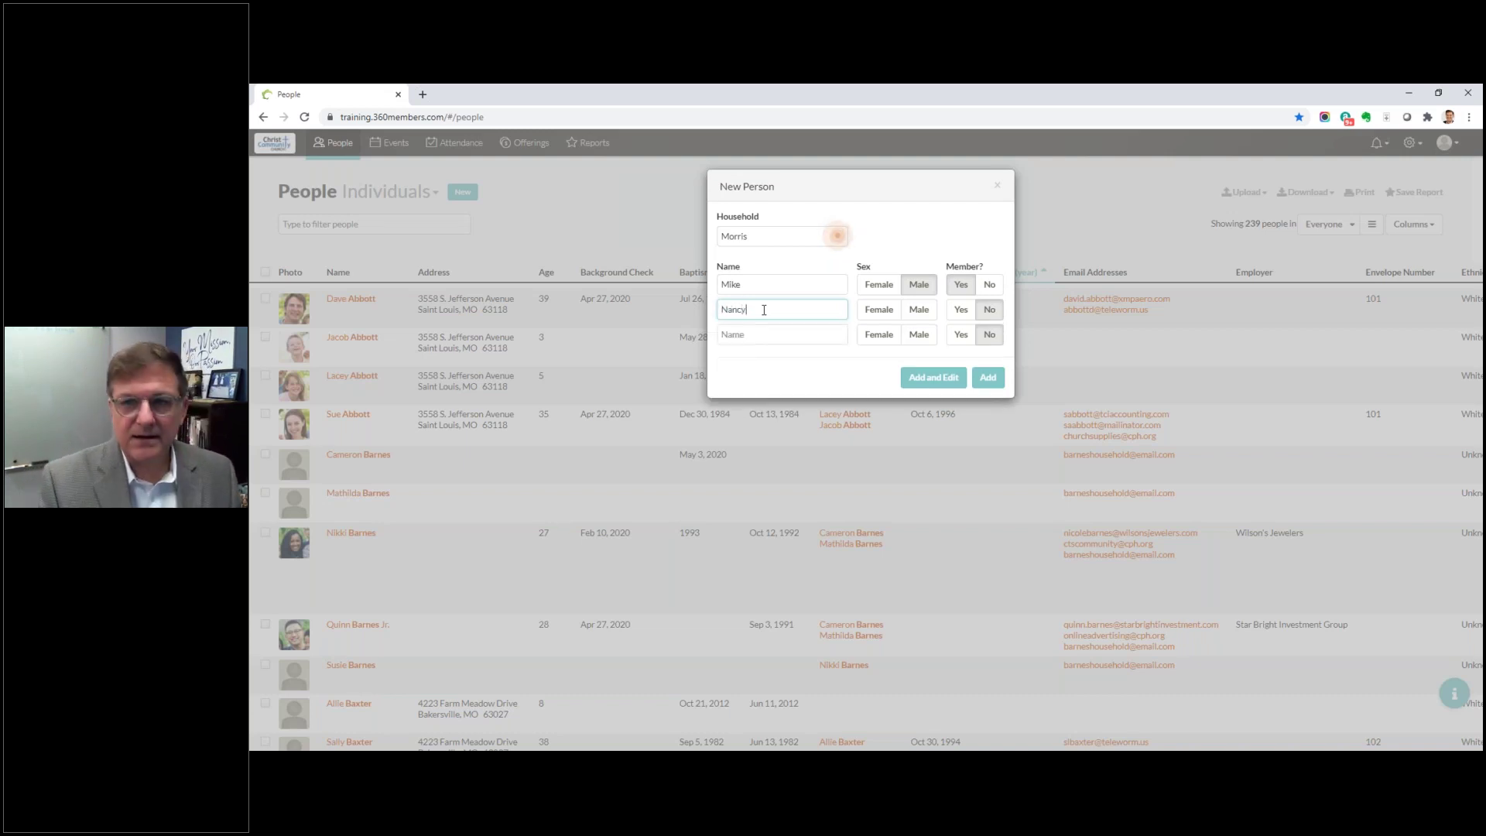
key("Tab")
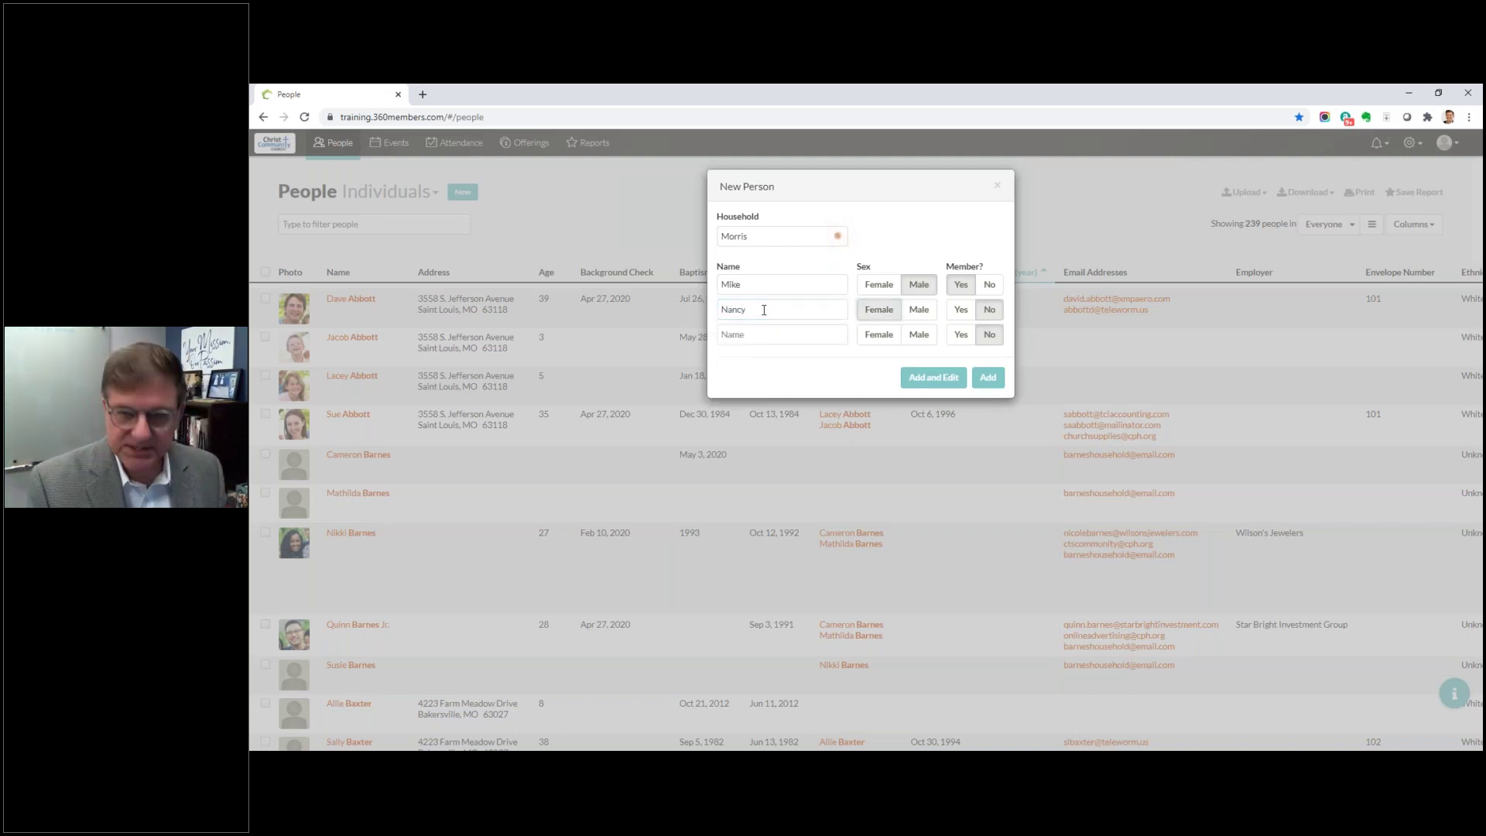
left_click(957, 308)
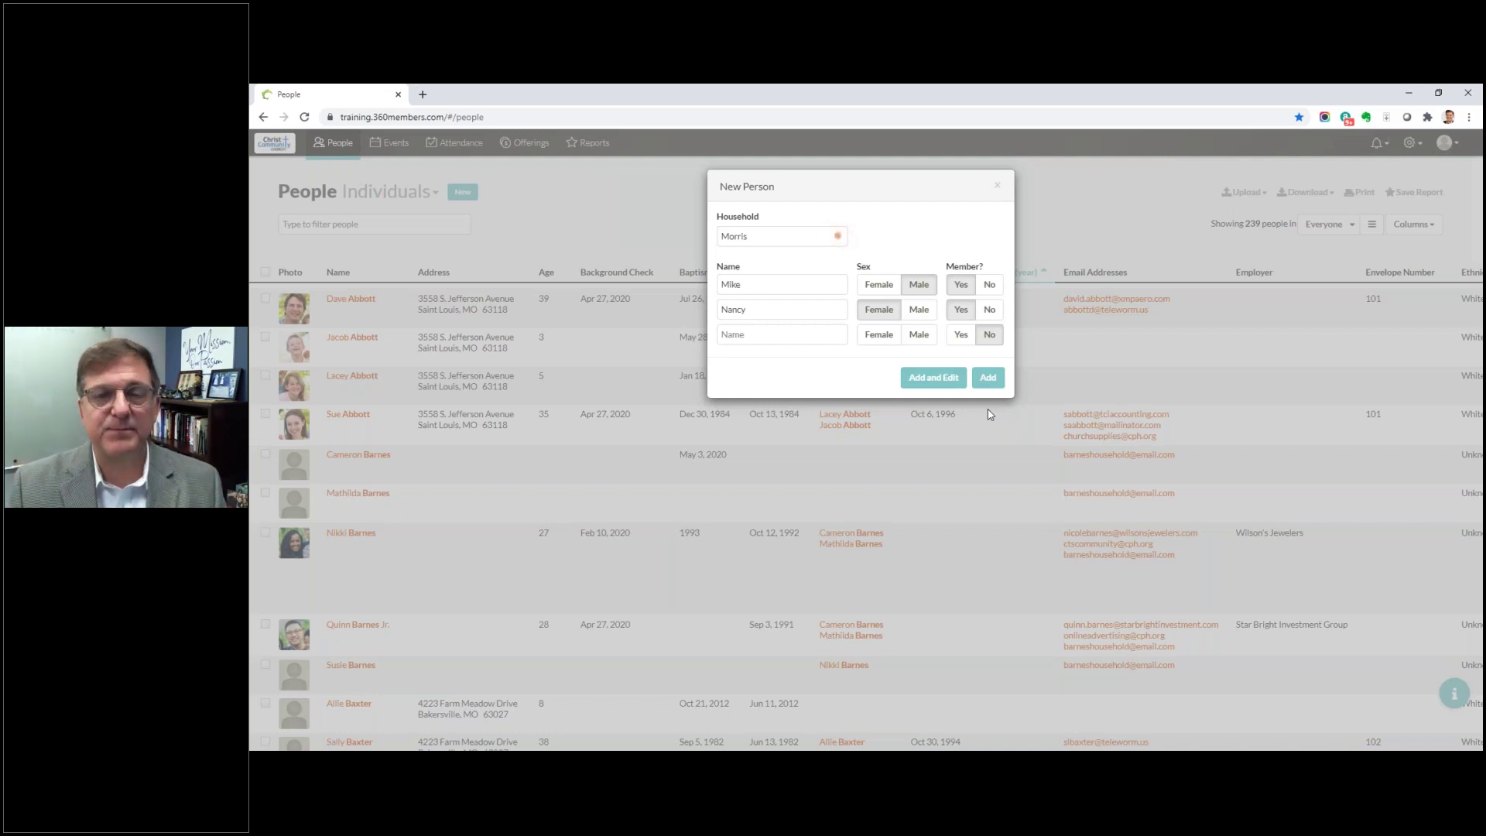
left_click(947, 381)
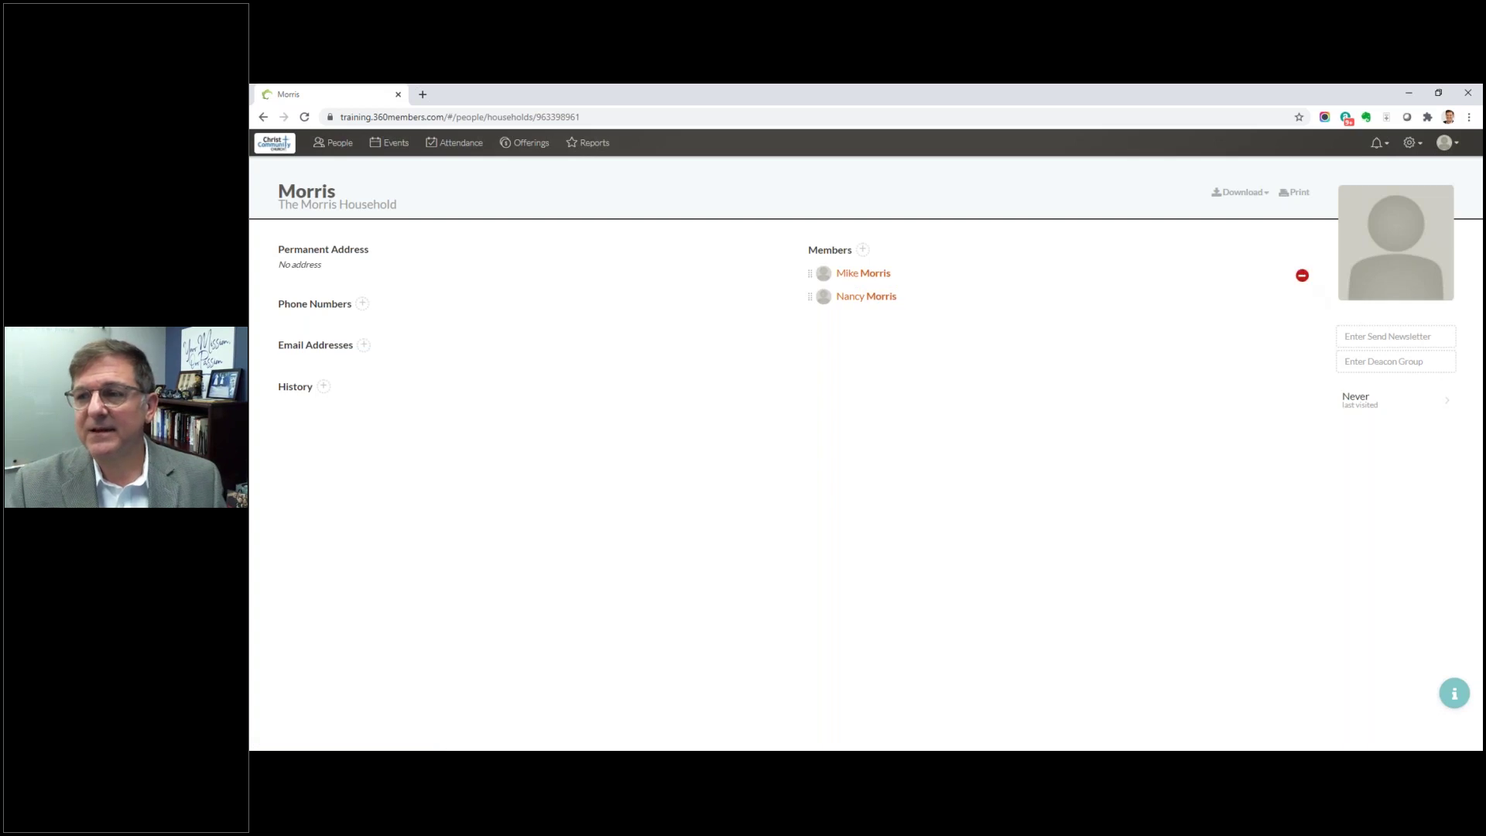
left_click(865, 273)
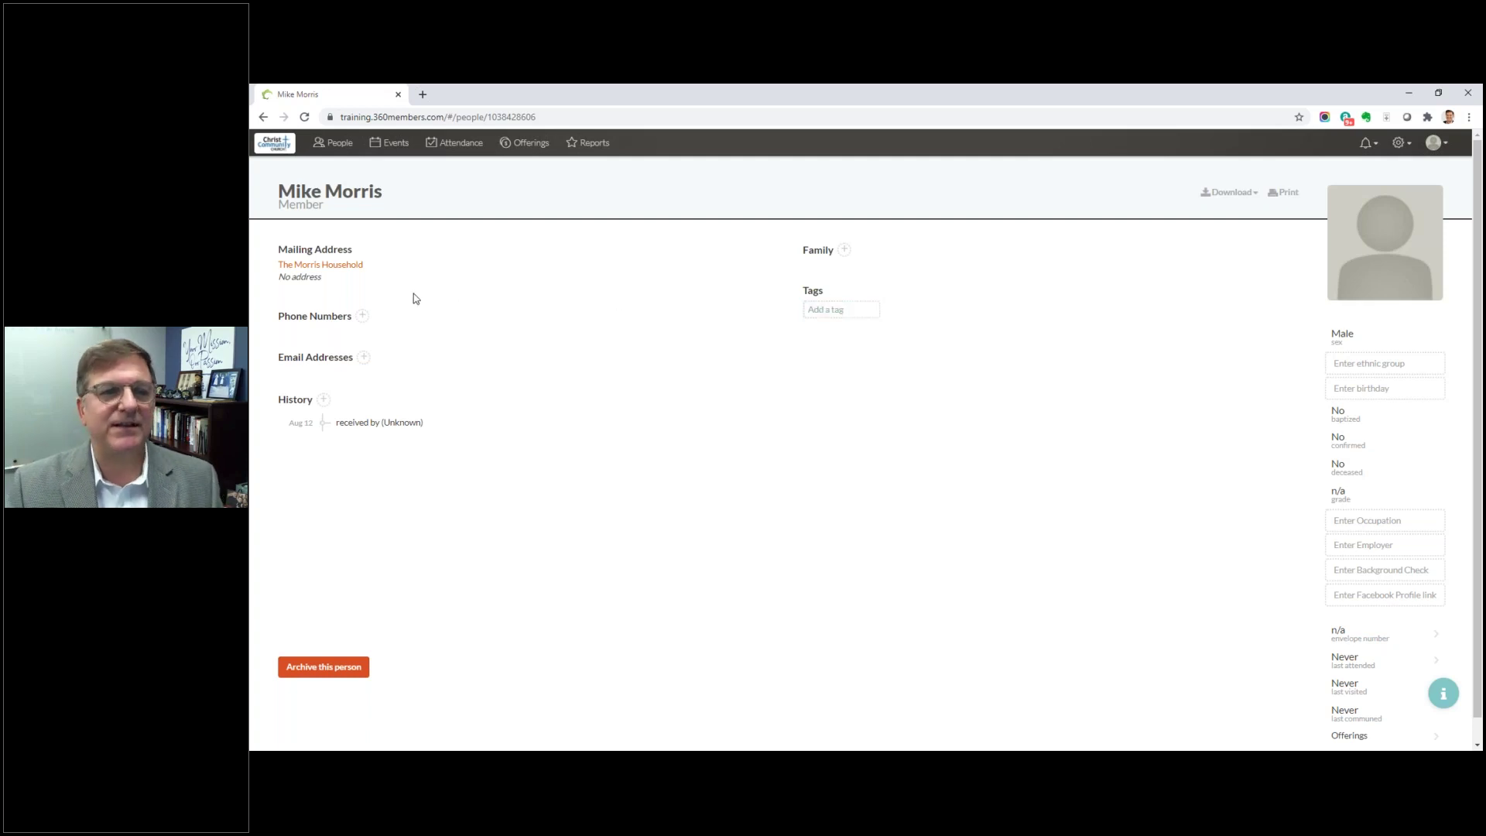
left_click(320, 264)
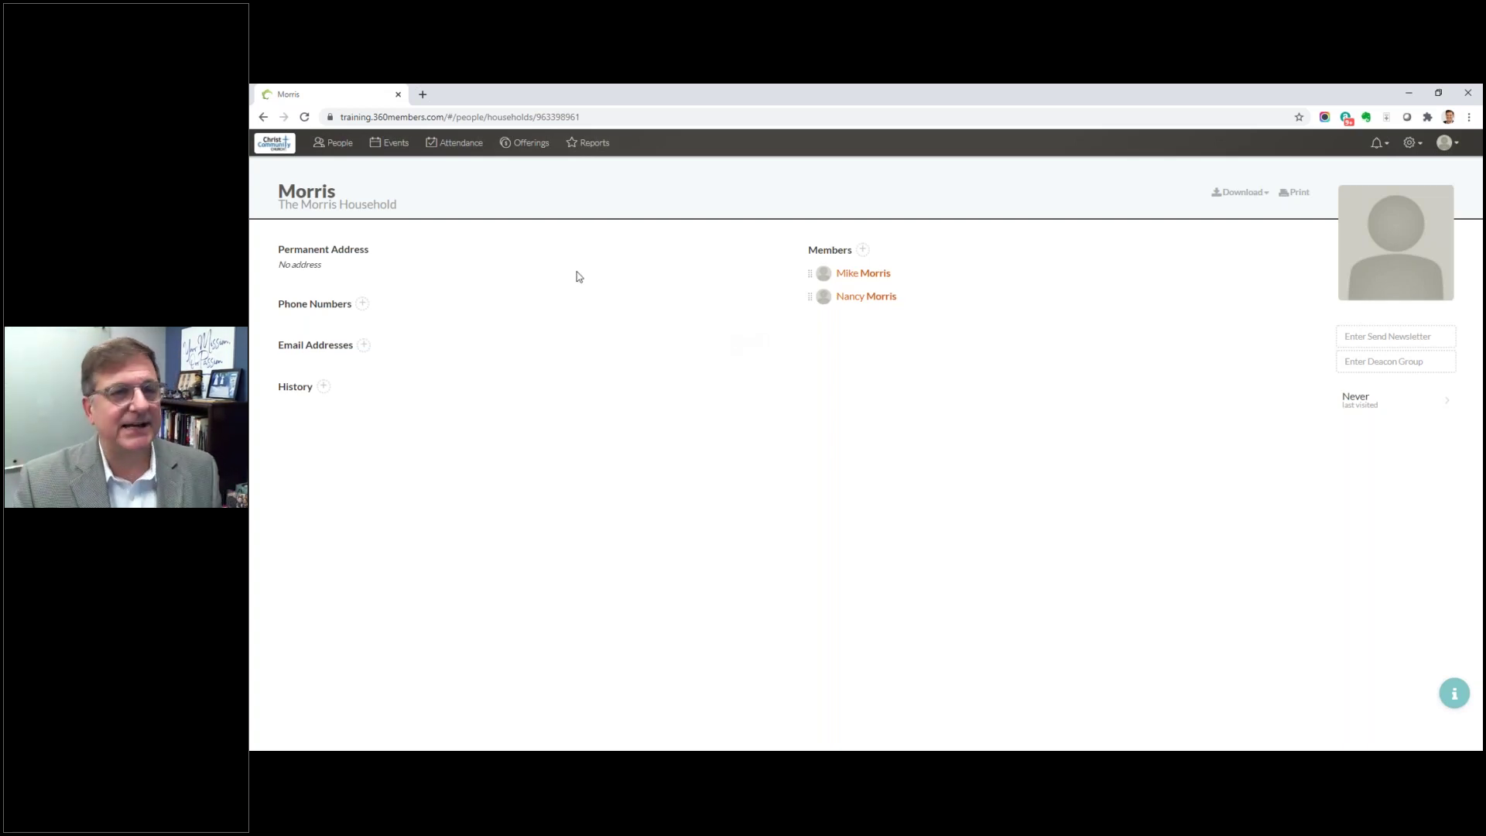
Step: Enter the household's permanent street address
left_click(288, 267)
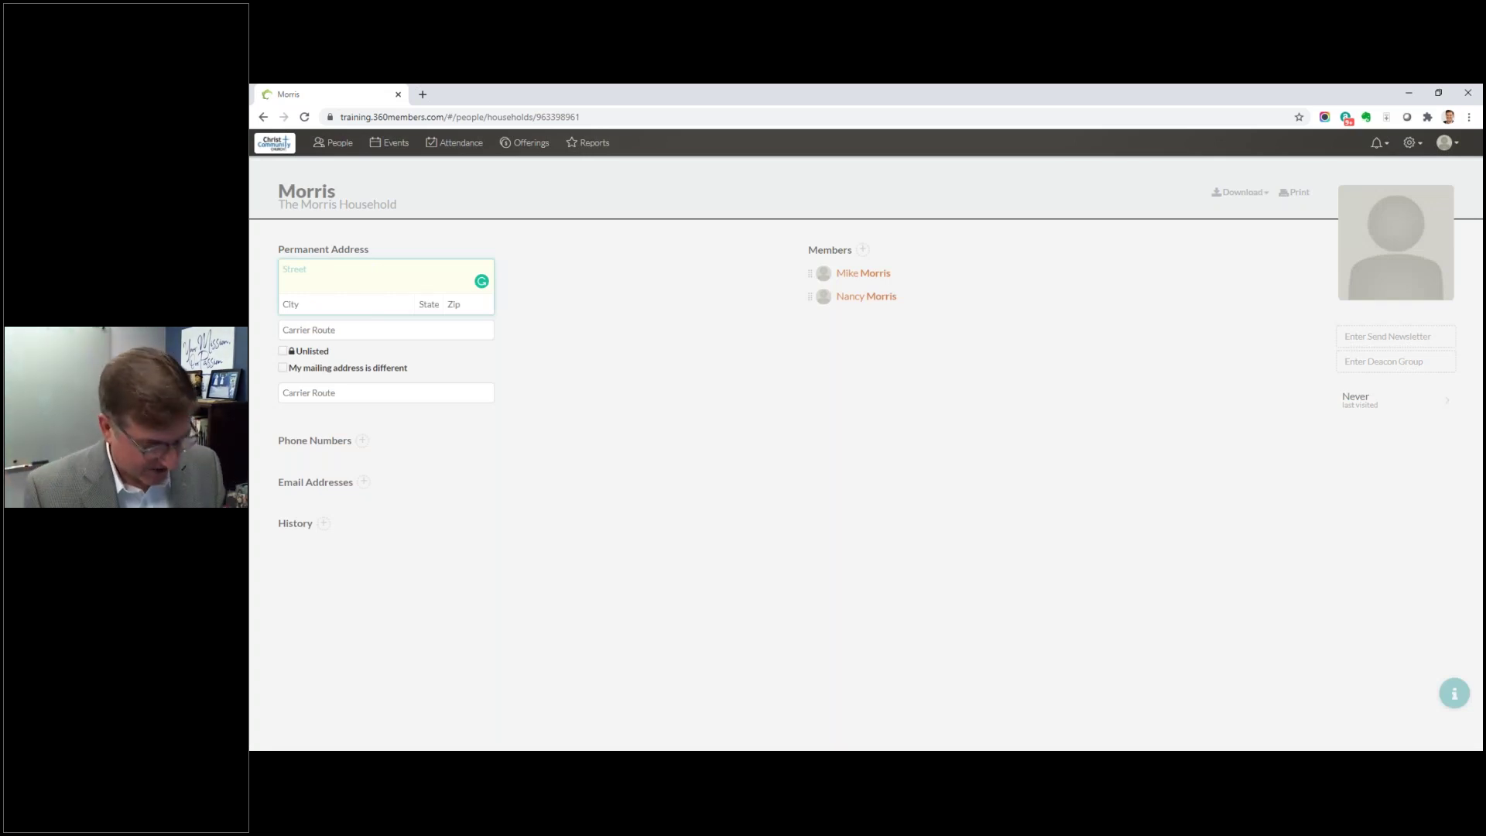
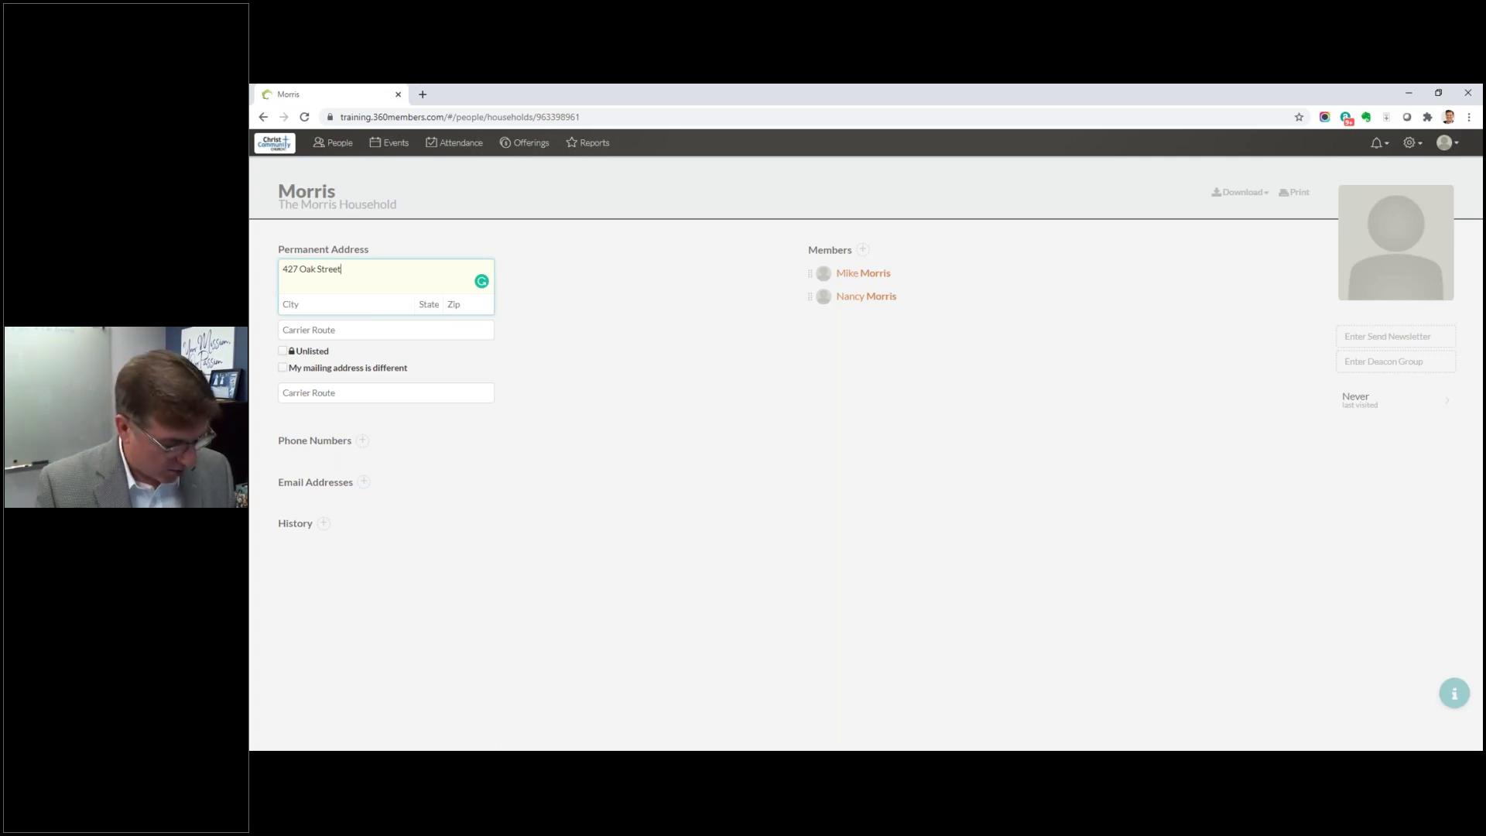
key("Return")
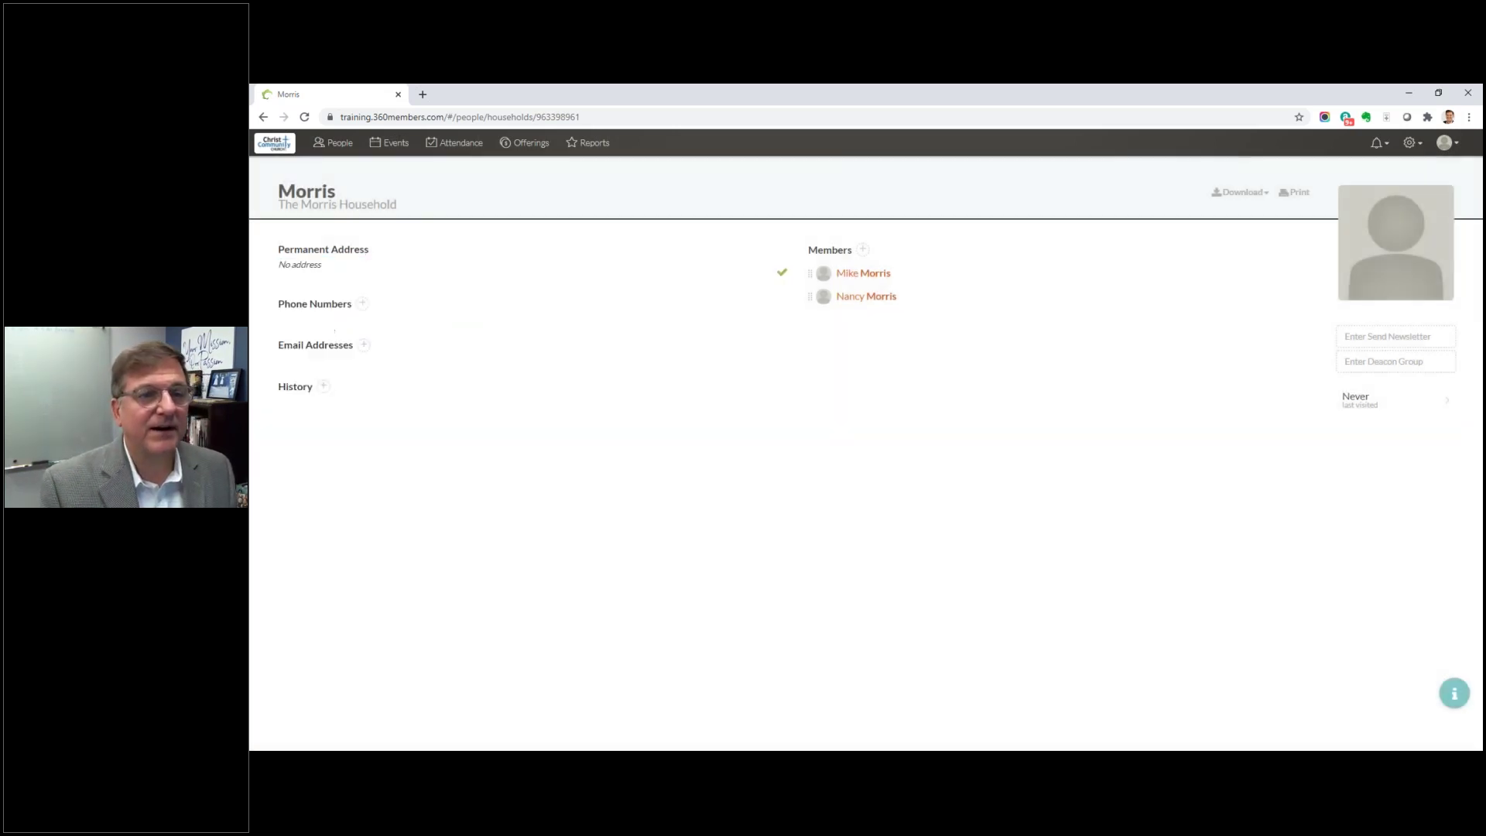
Step: Fill city, state and zip from the autofill suggestion, save, and view the address map
left_click(325, 268)
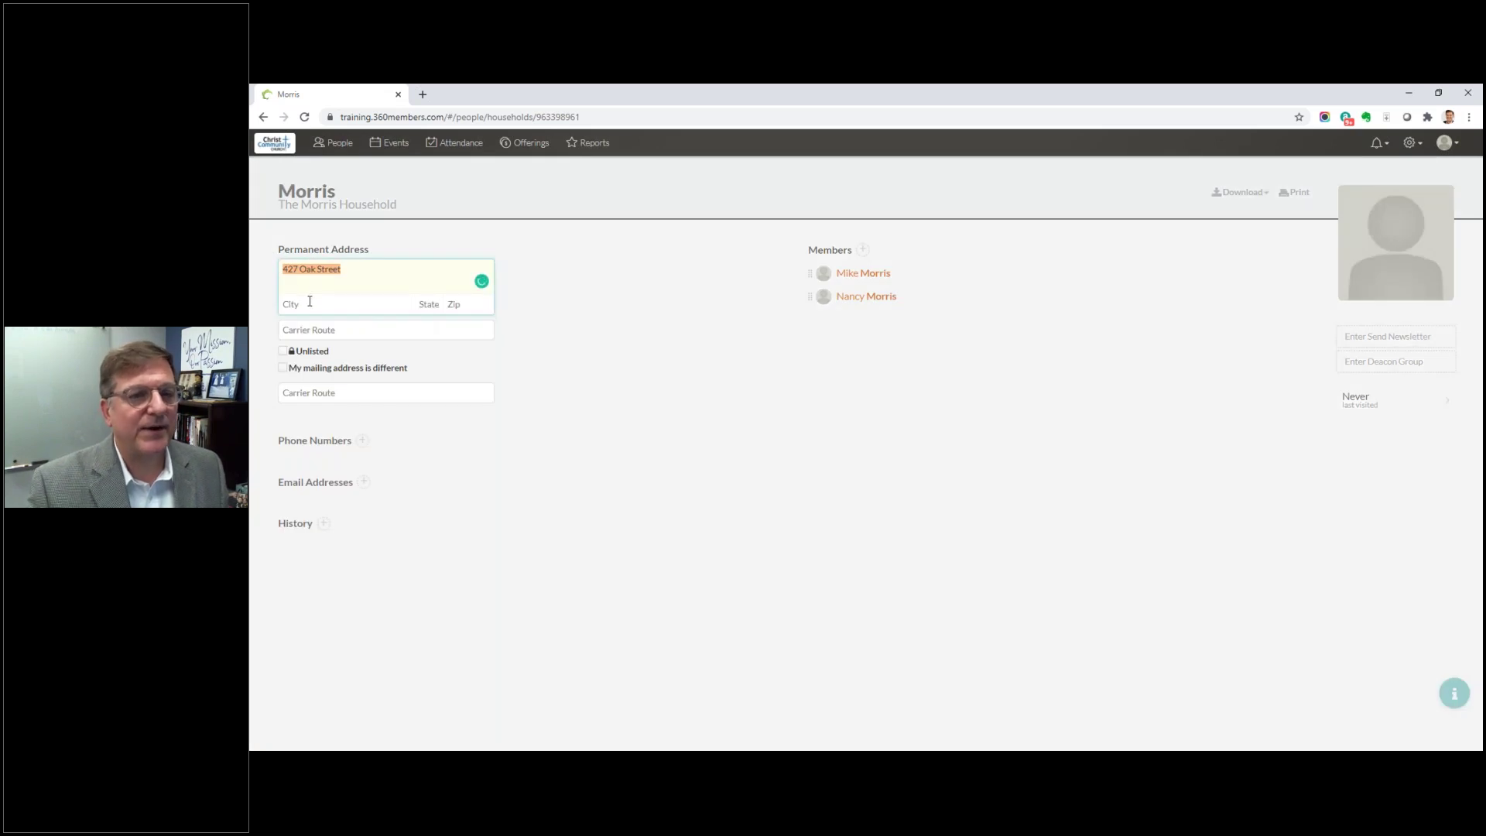
left_click(313, 305)
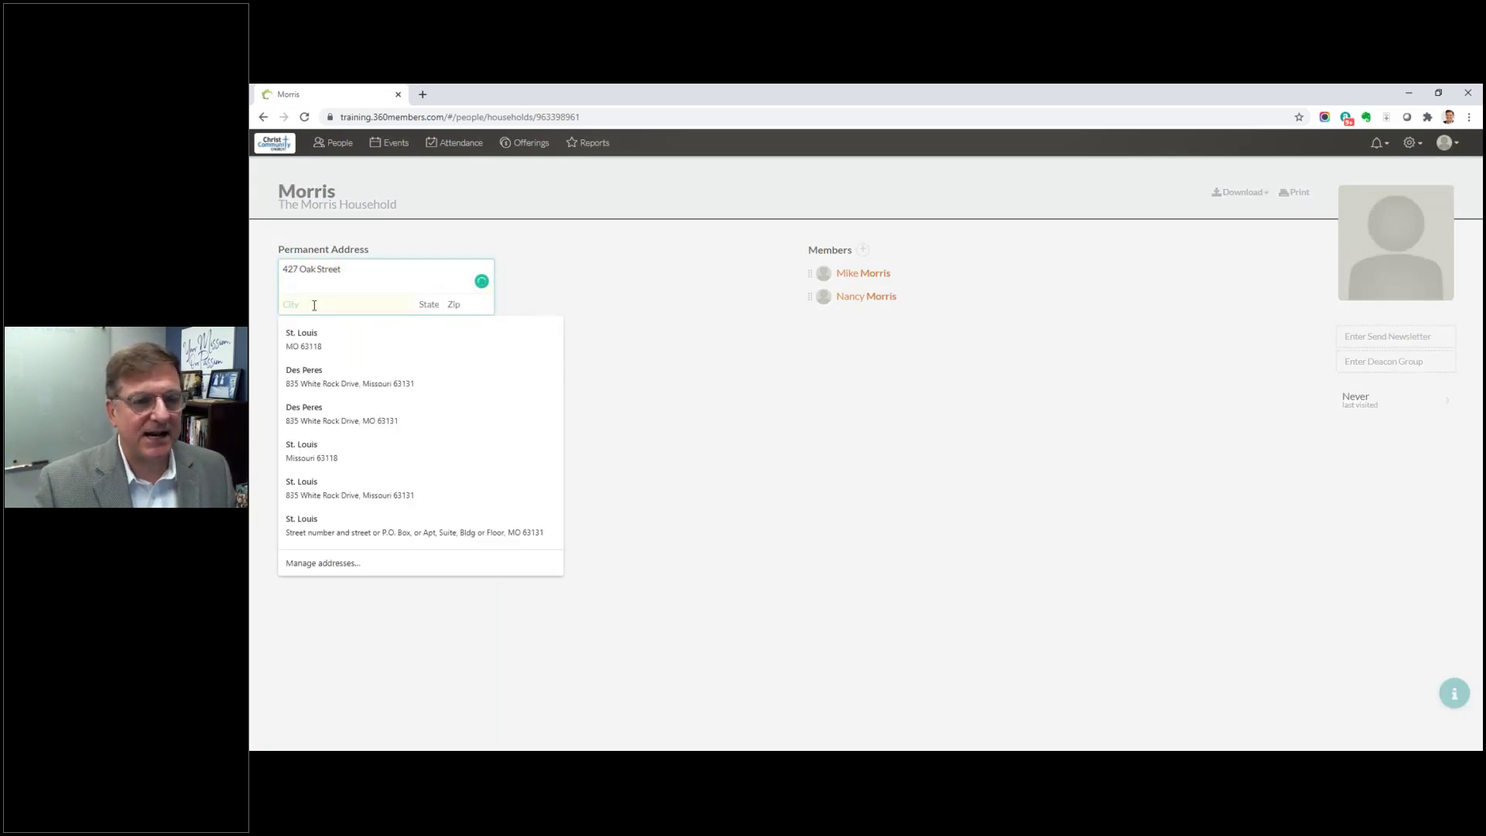
left_click(324, 352)
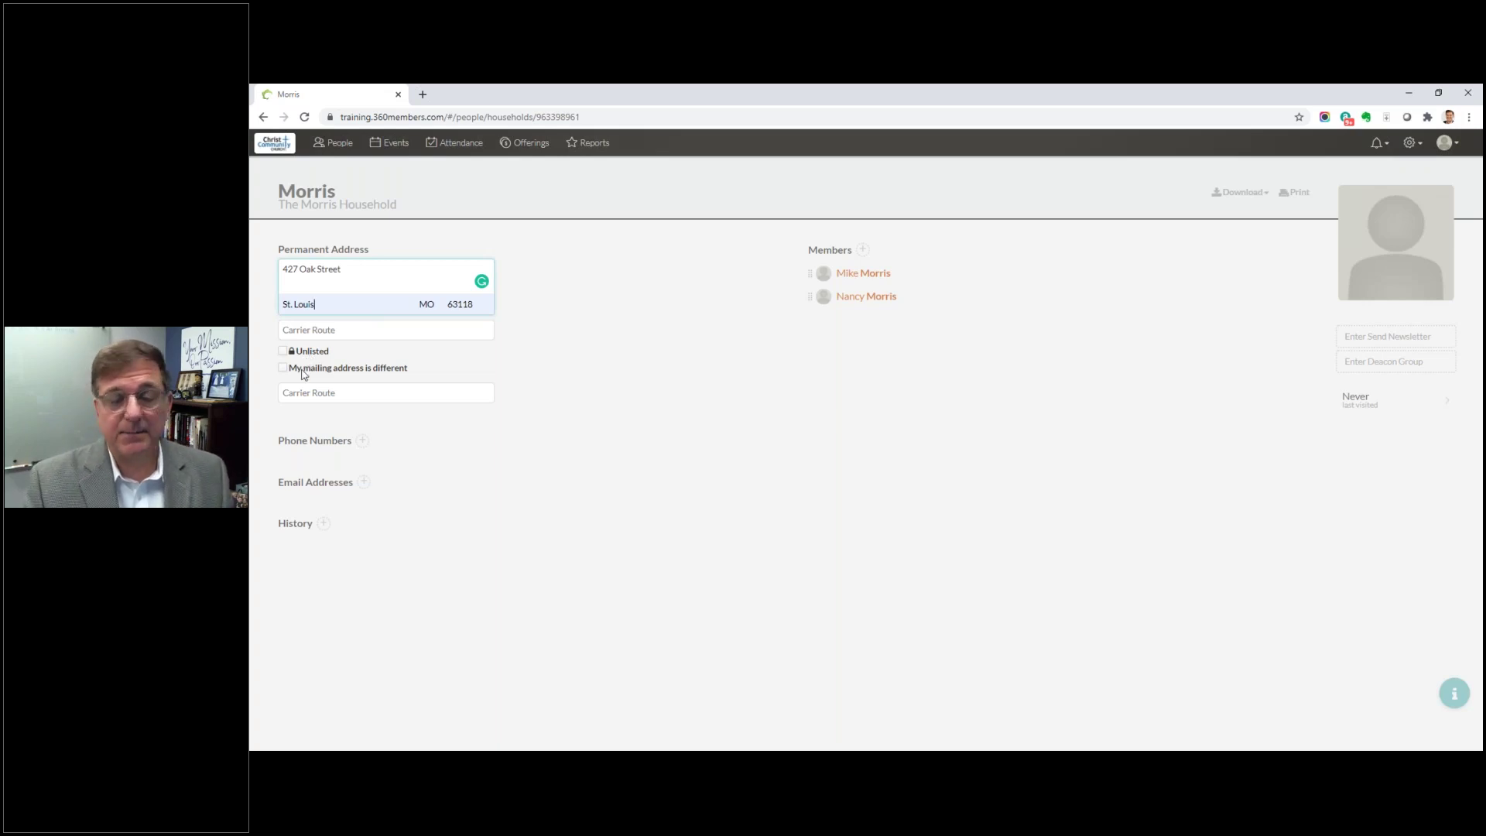
left_click(772, 427)
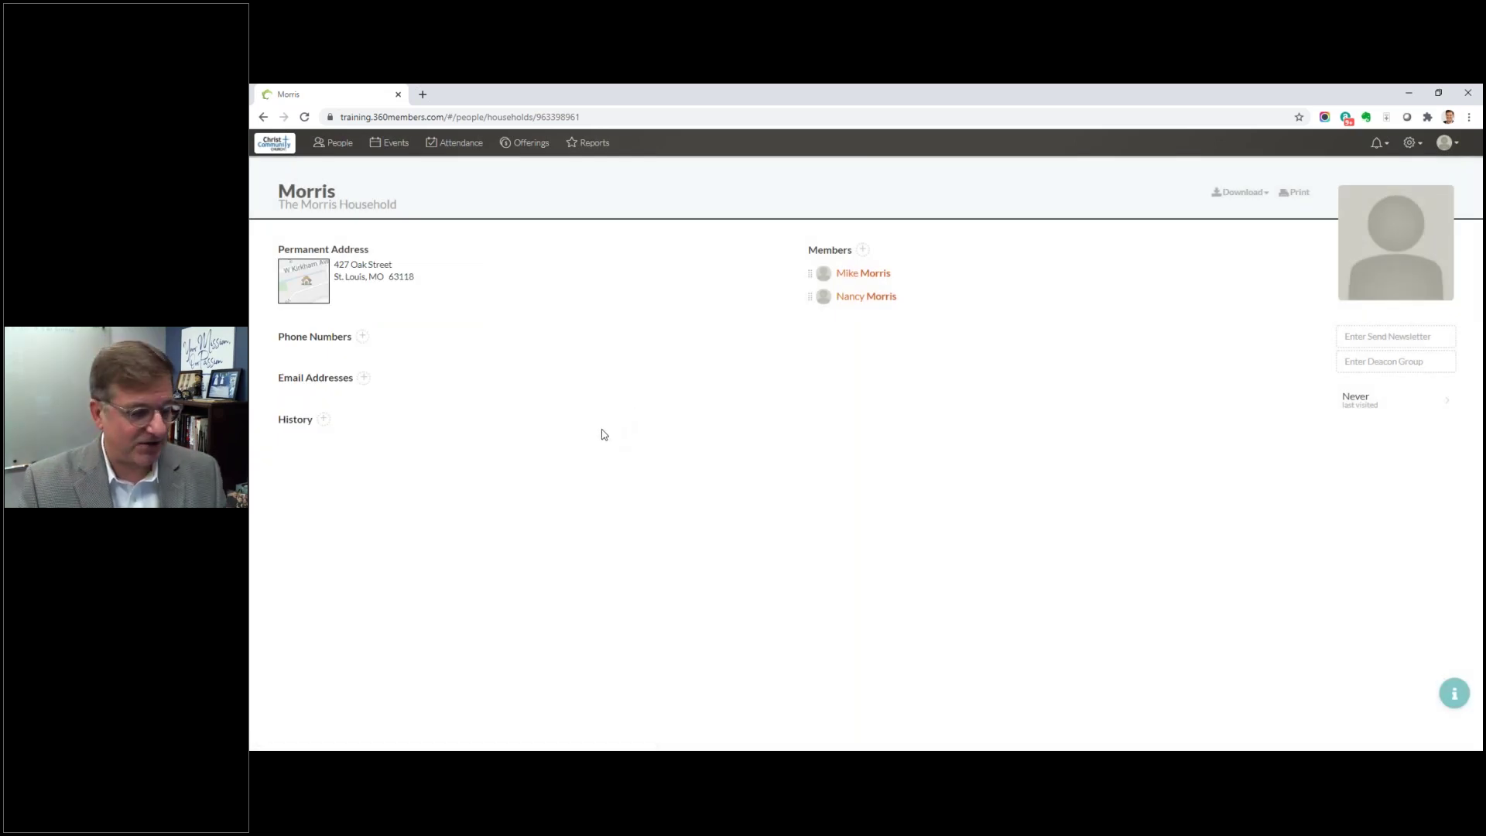
left_click(302, 296)
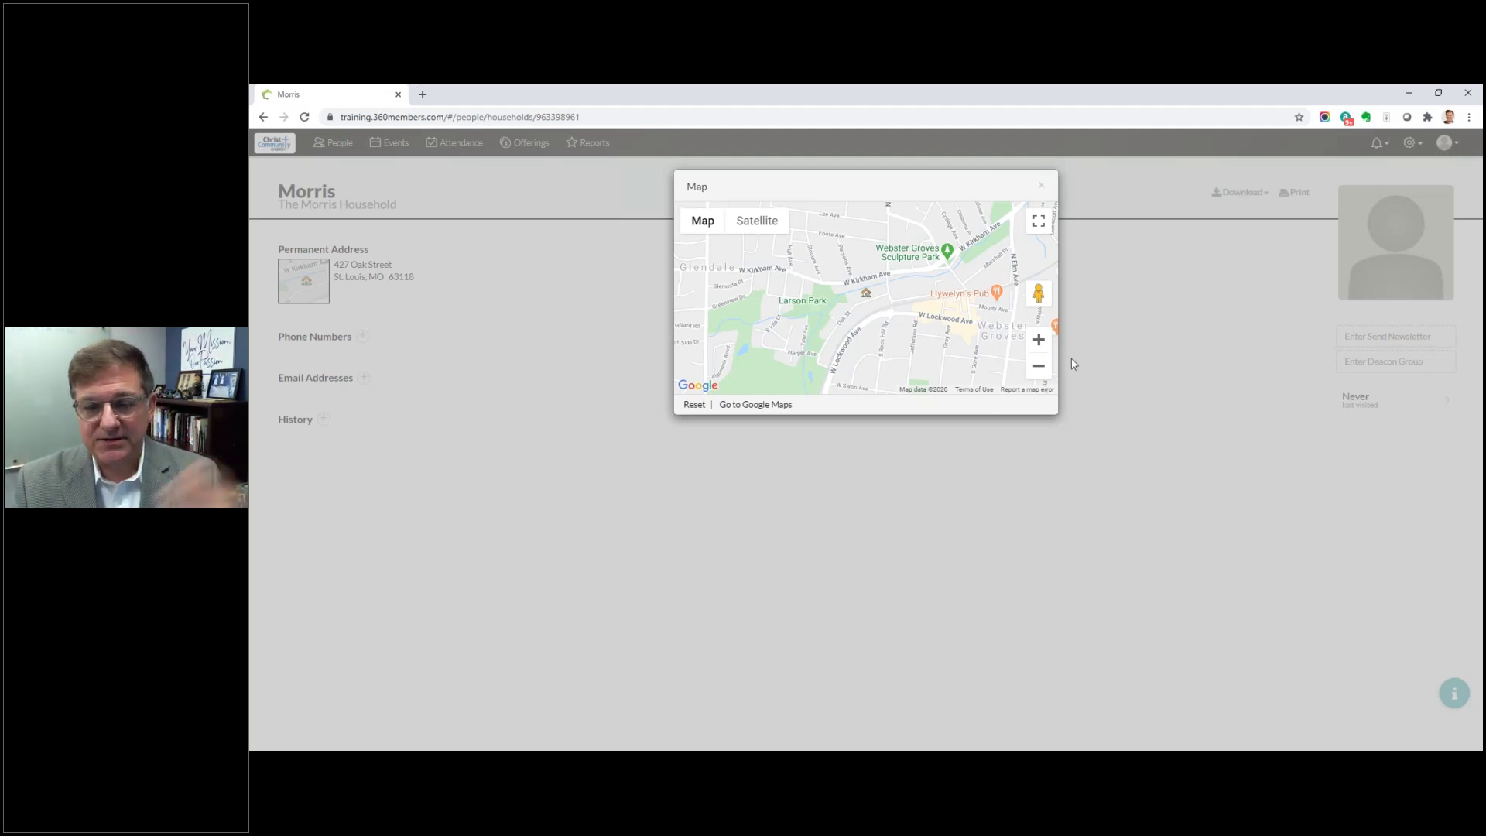
Step: Close the map and back out of adding a household phone number
left_click(1041, 184)
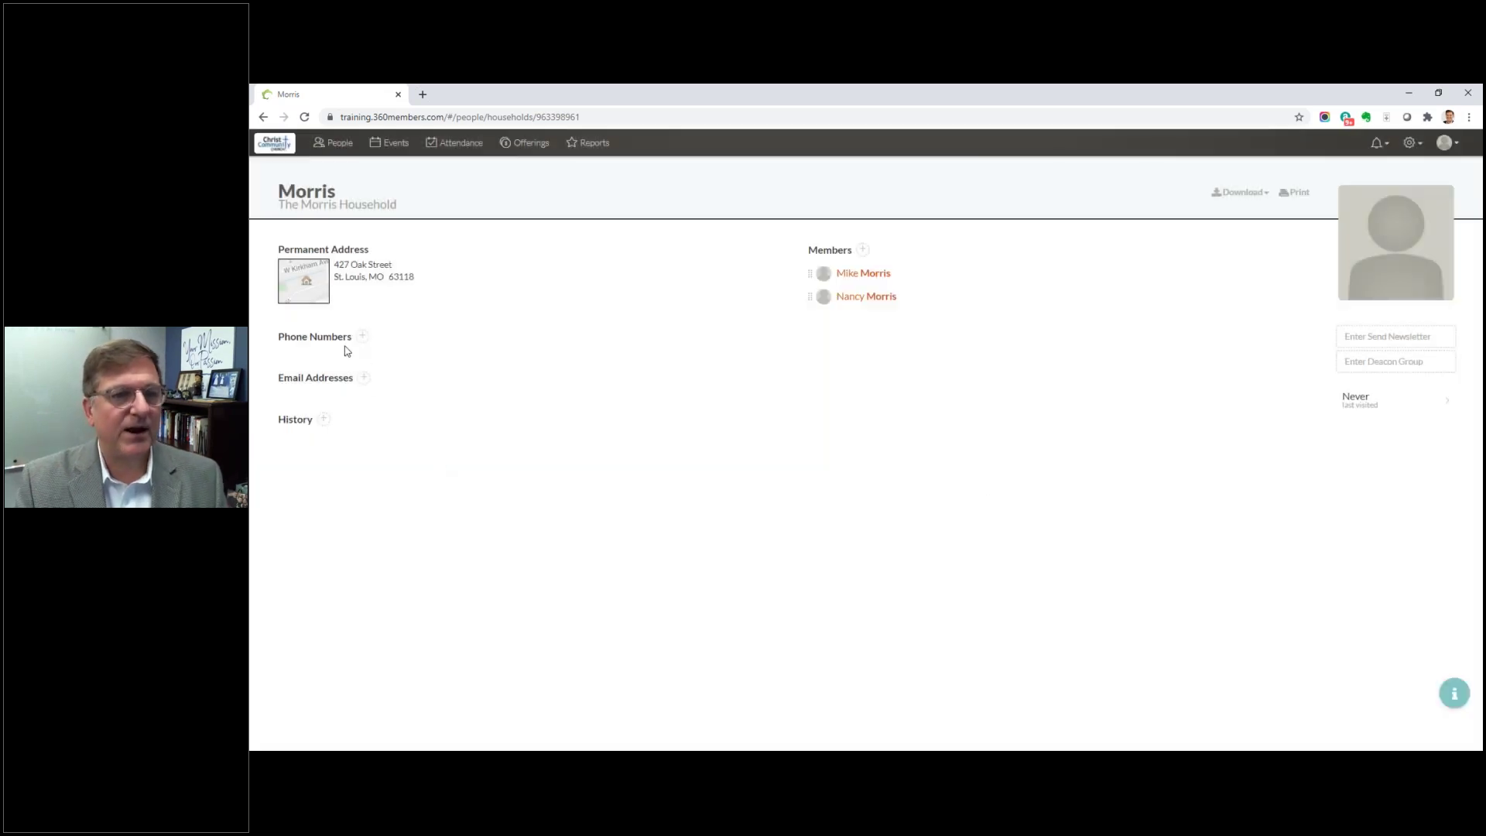
left_click(363, 337)
left_click(359, 404)
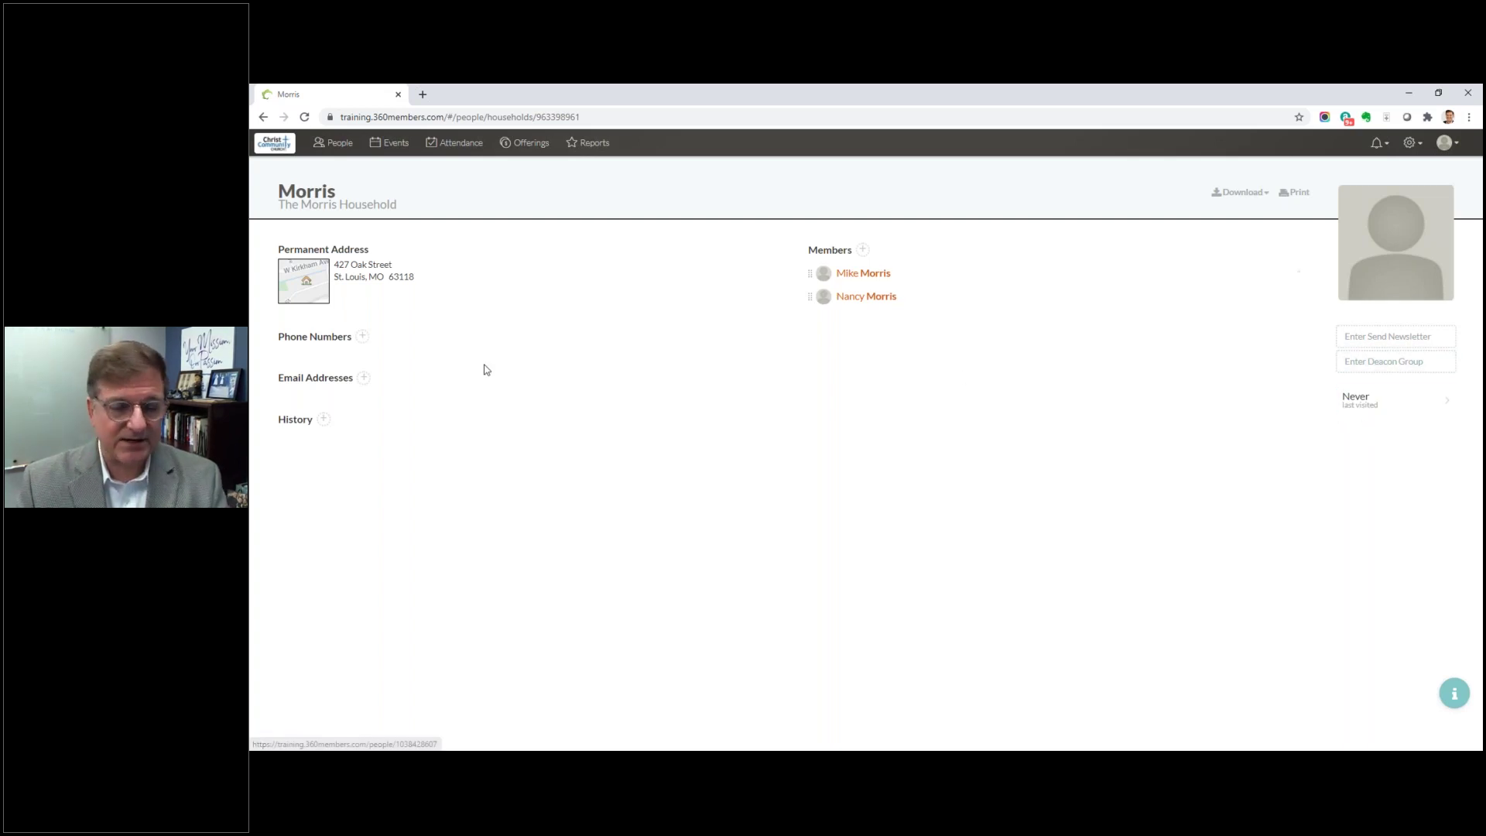
Step: Add an Aug 9, 2020 household note requesting prayer for the member's parents in a nursing home
left_click(323, 421)
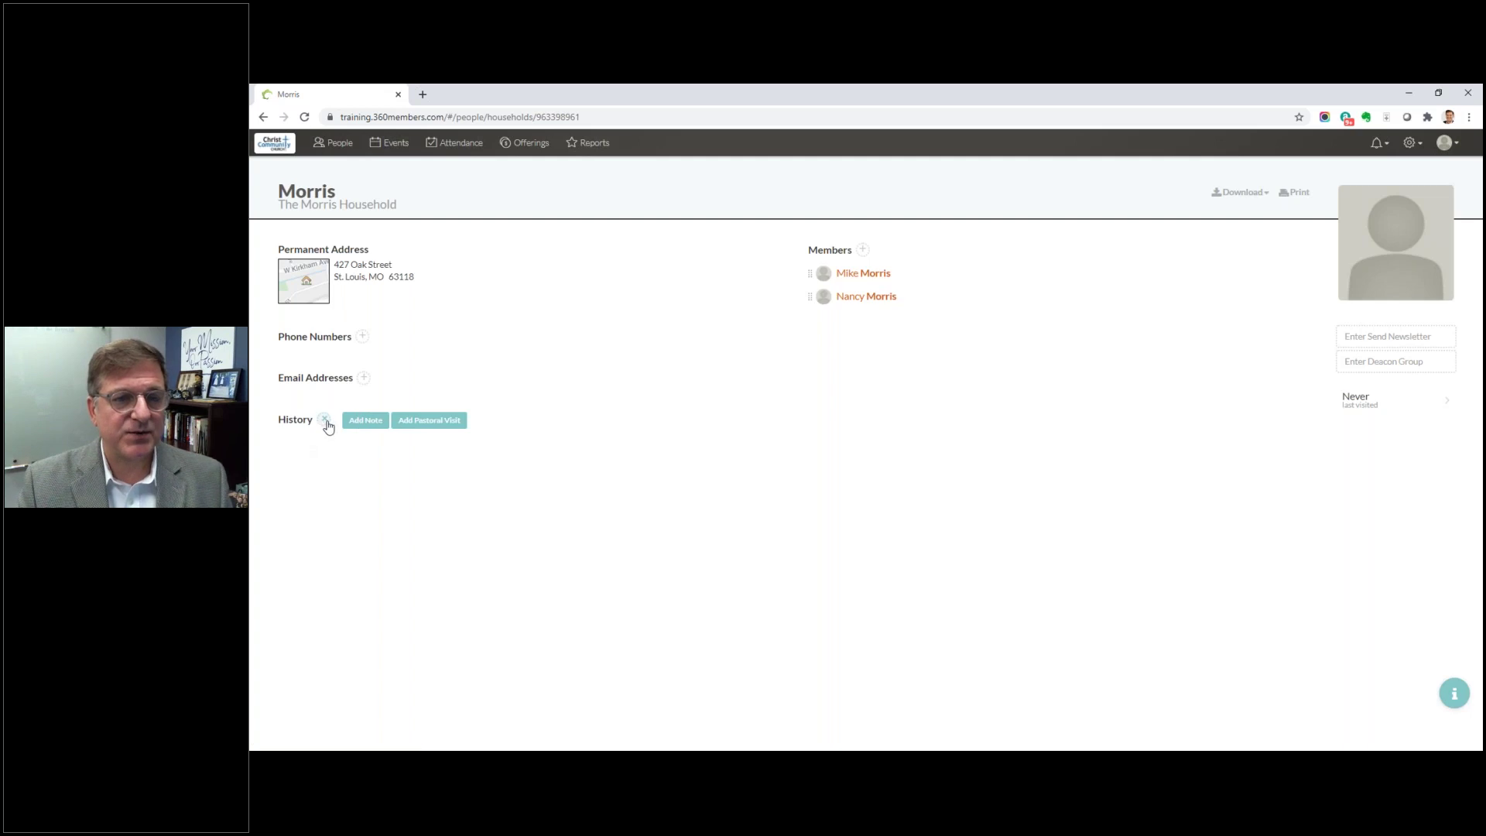
left_click(361, 425)
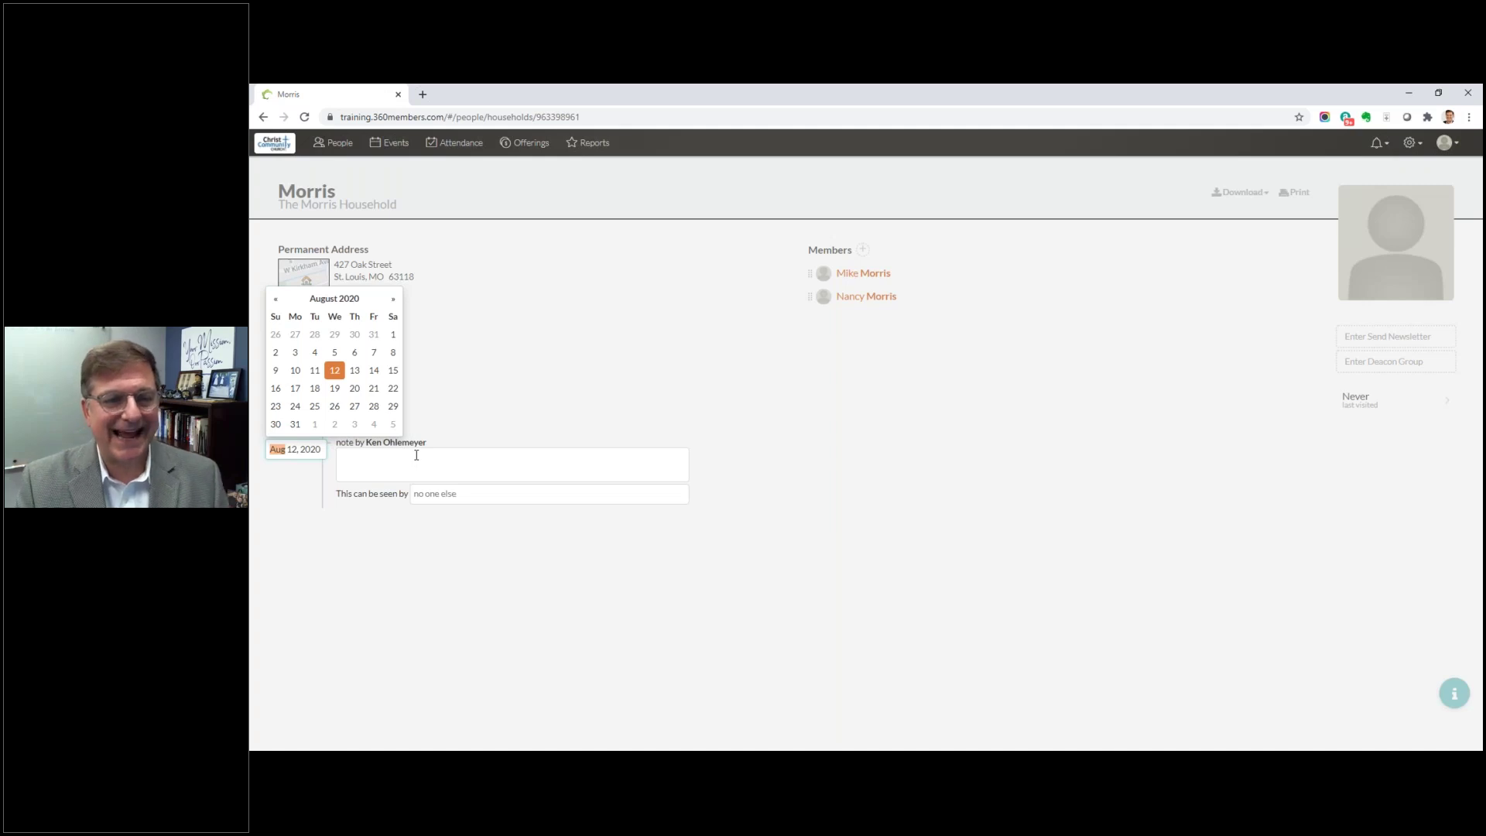
left_click(277, 375)
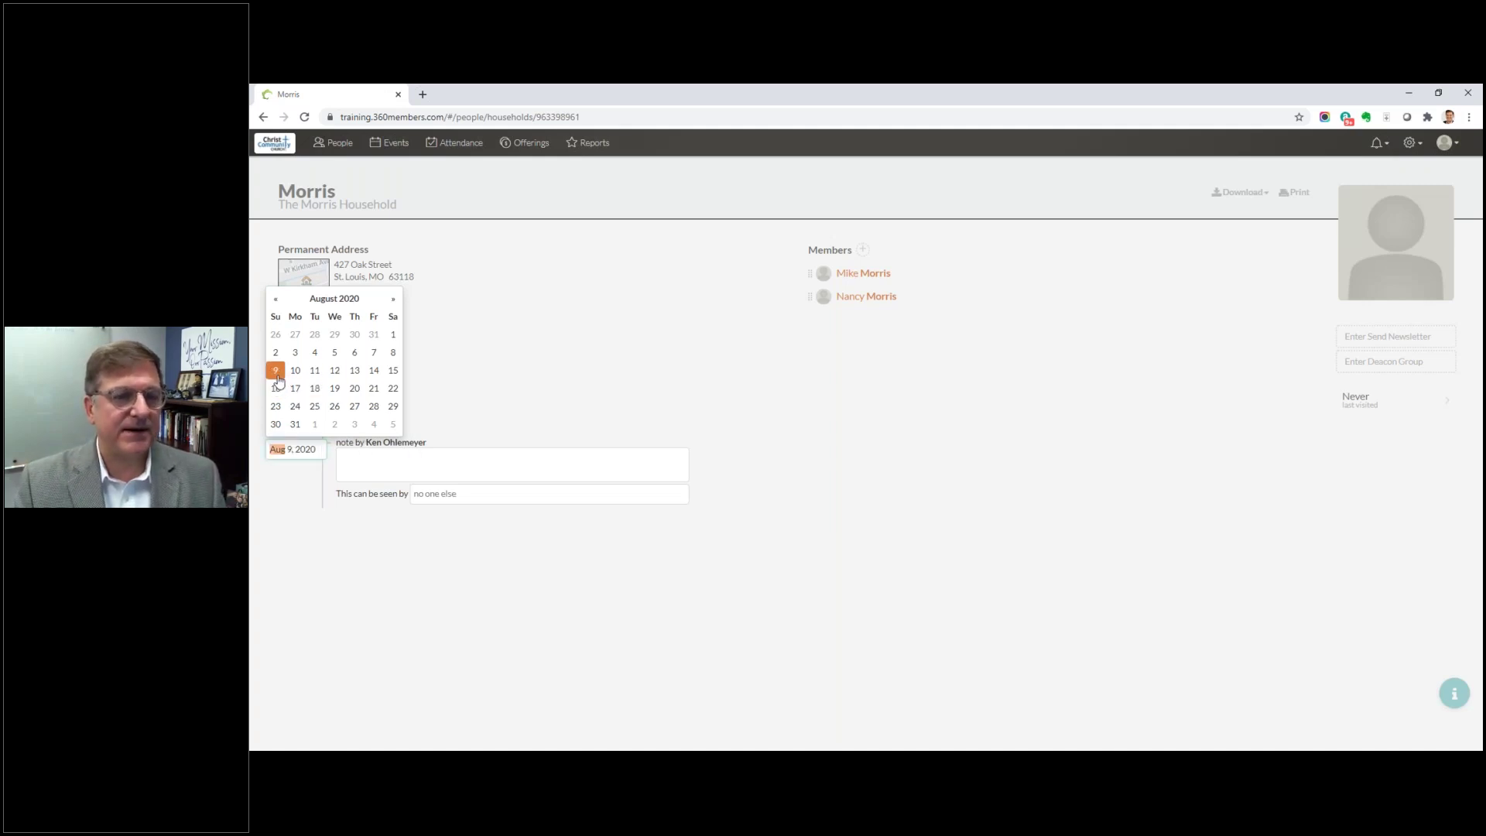
left_click(403, 459)
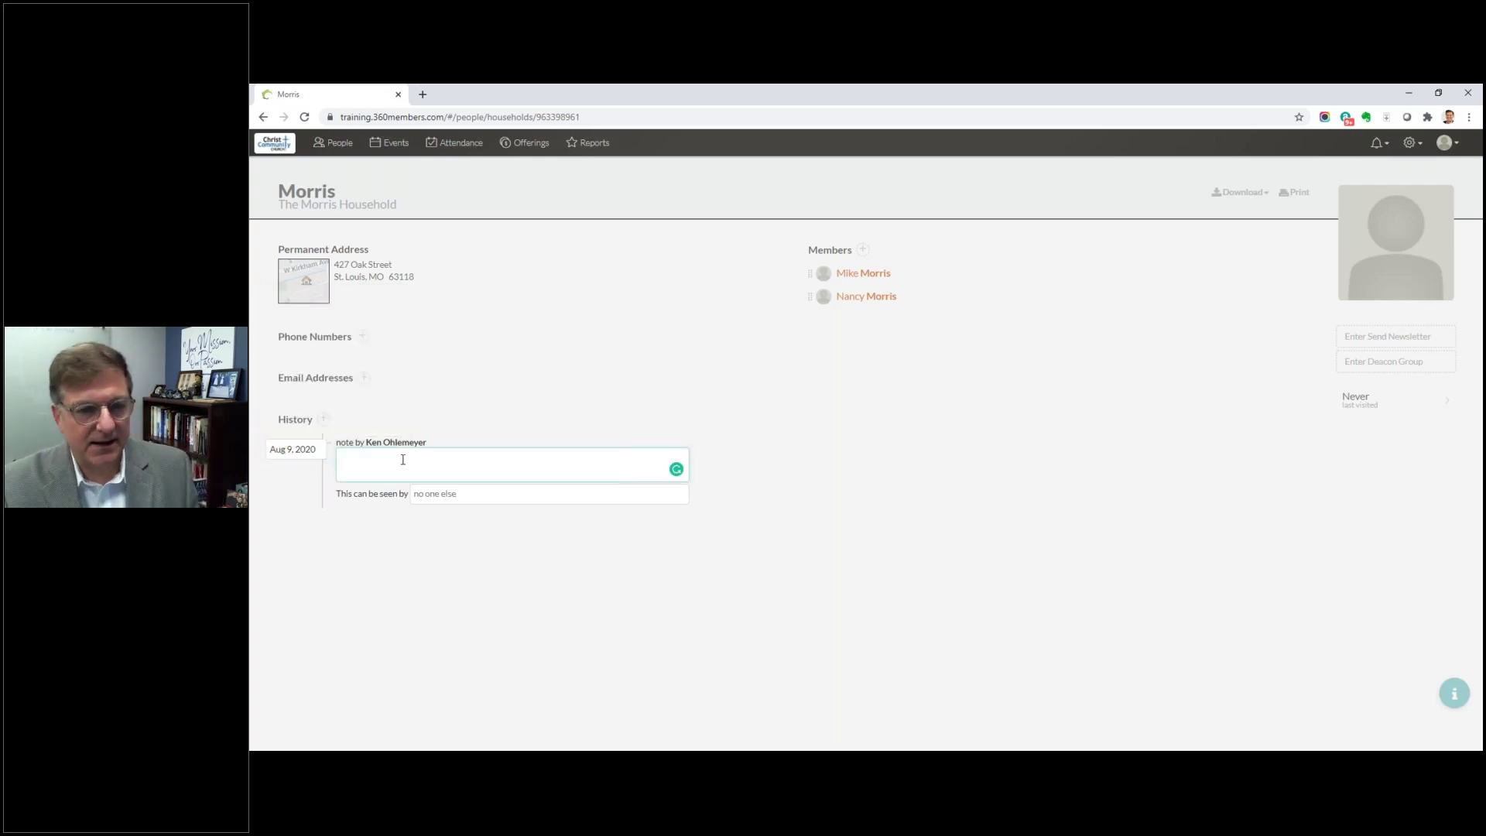
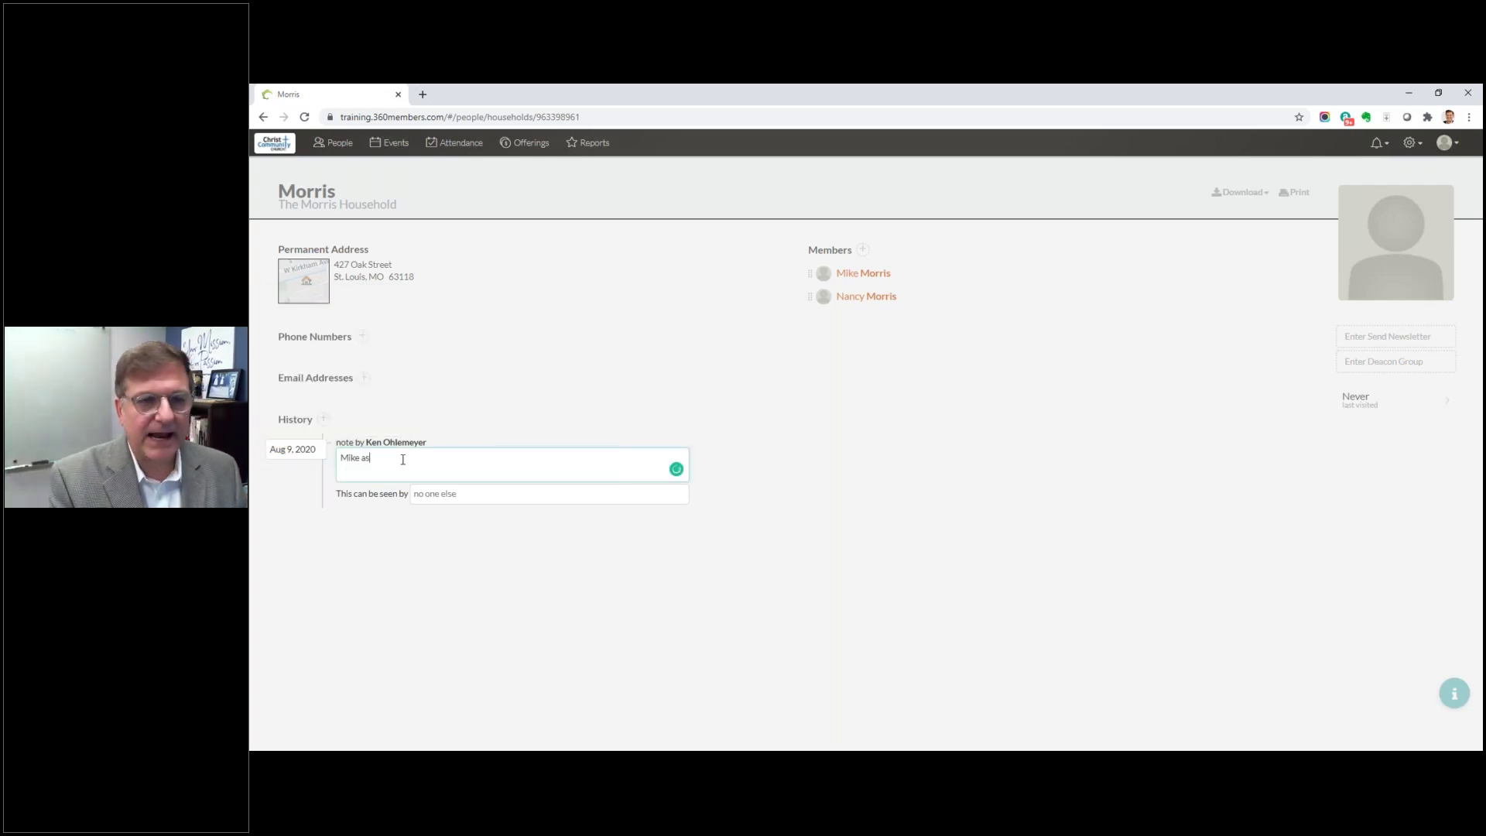
type("ked that we pray ")
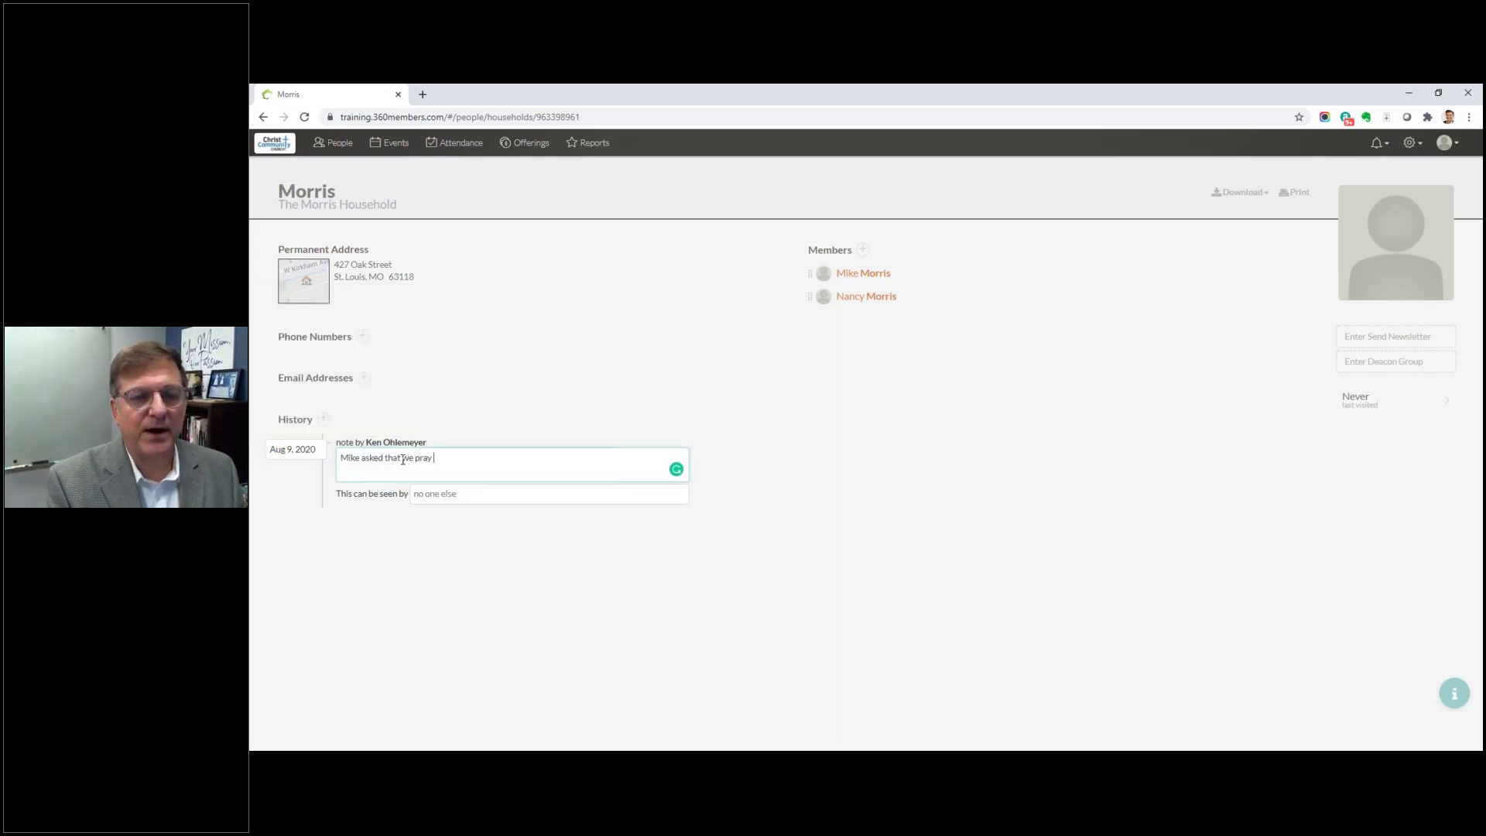
type("for his mothe")
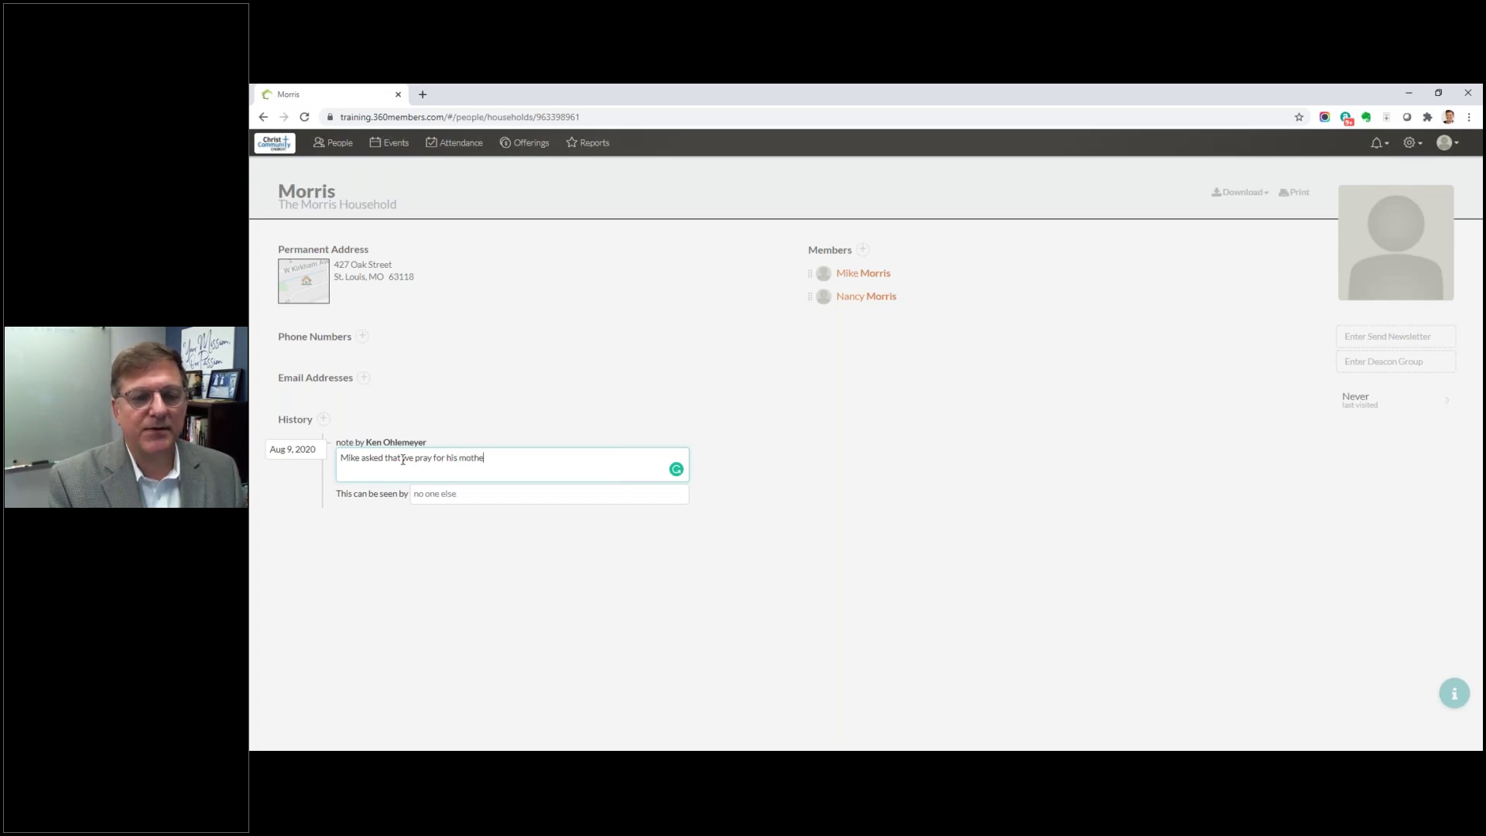
type("r and fath")
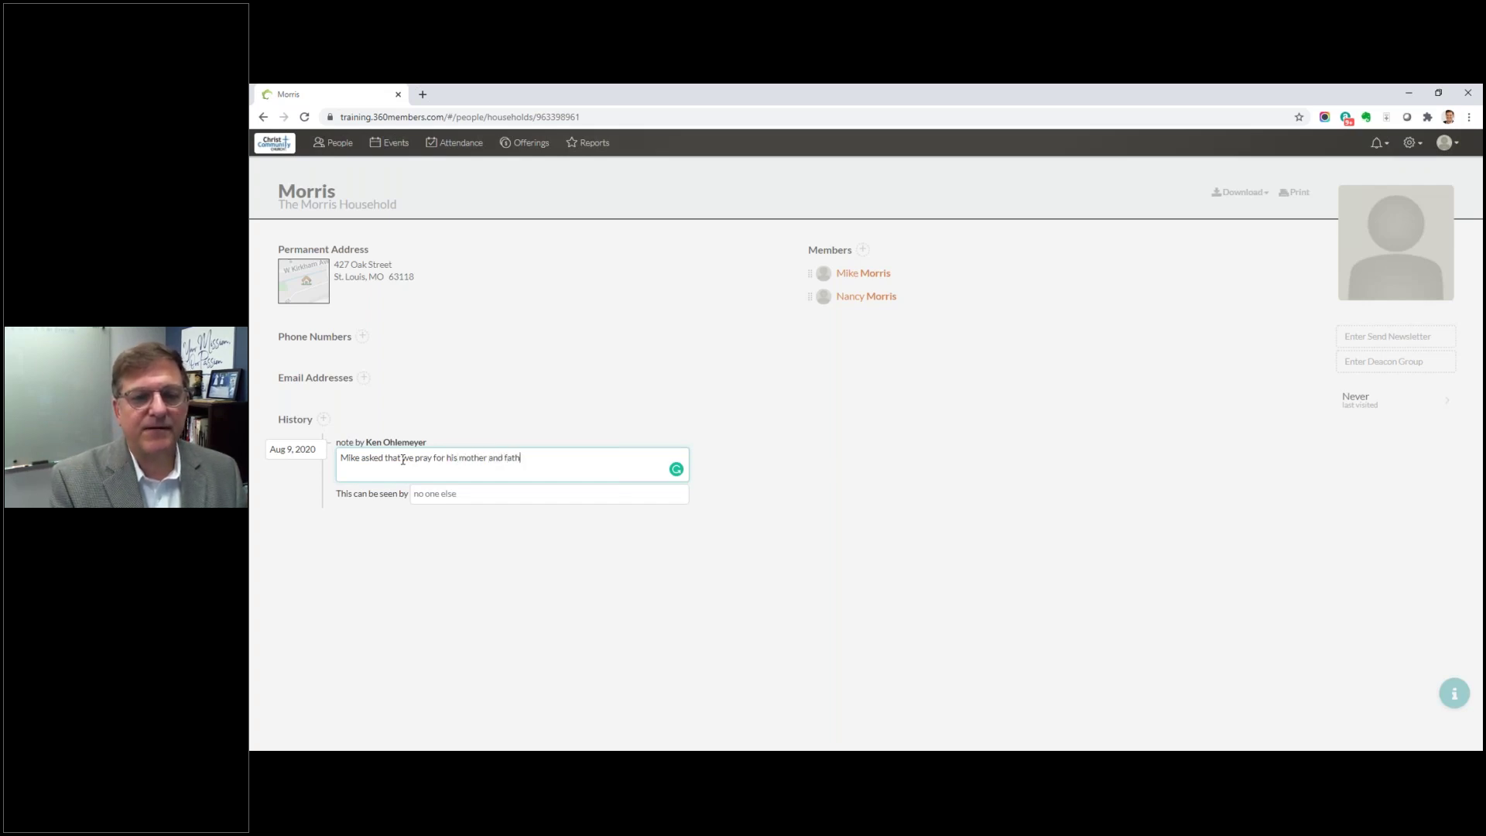
type("er. They are ")
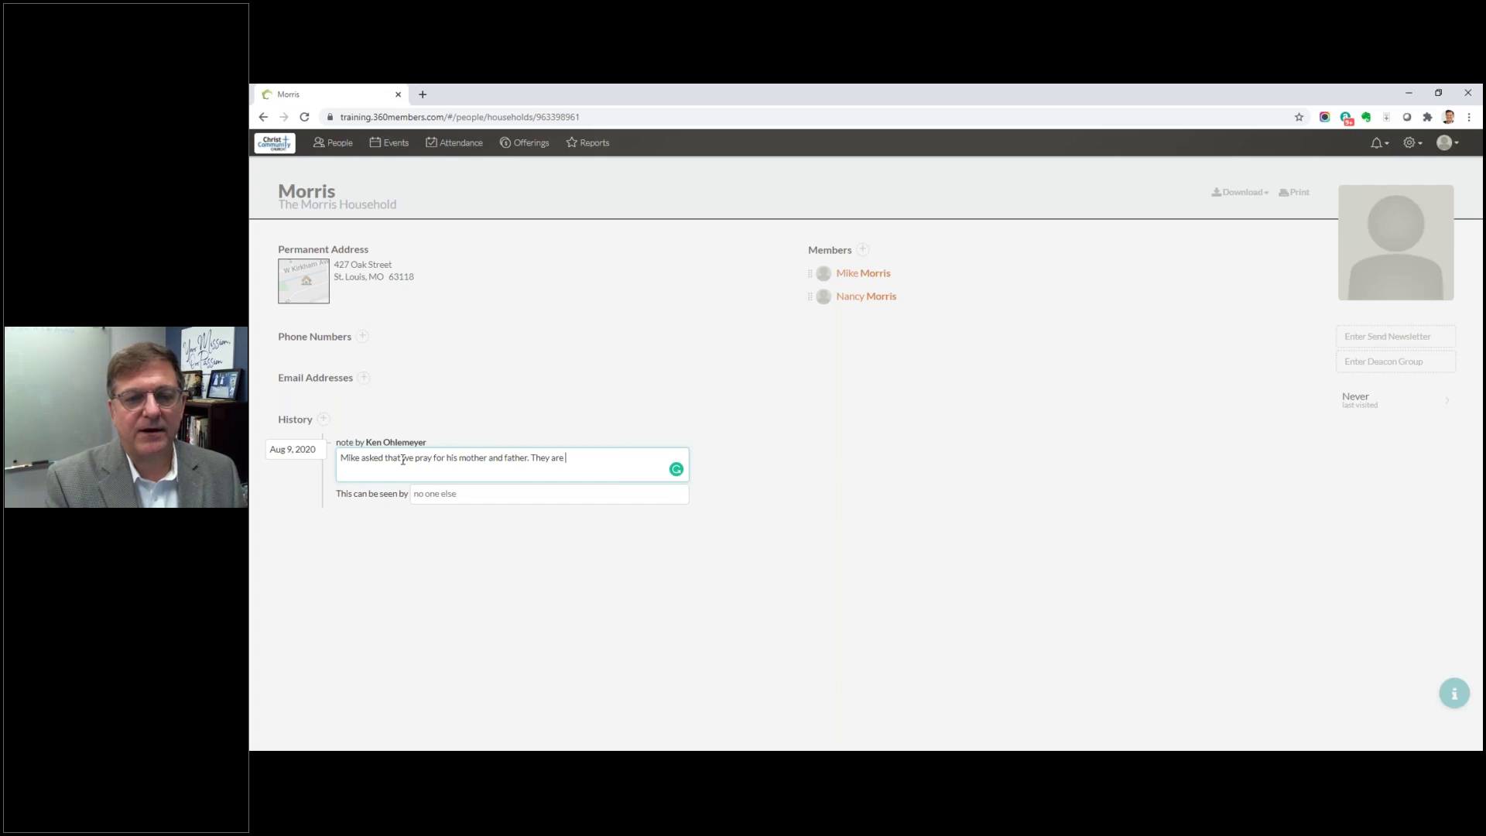
type("in a nur")
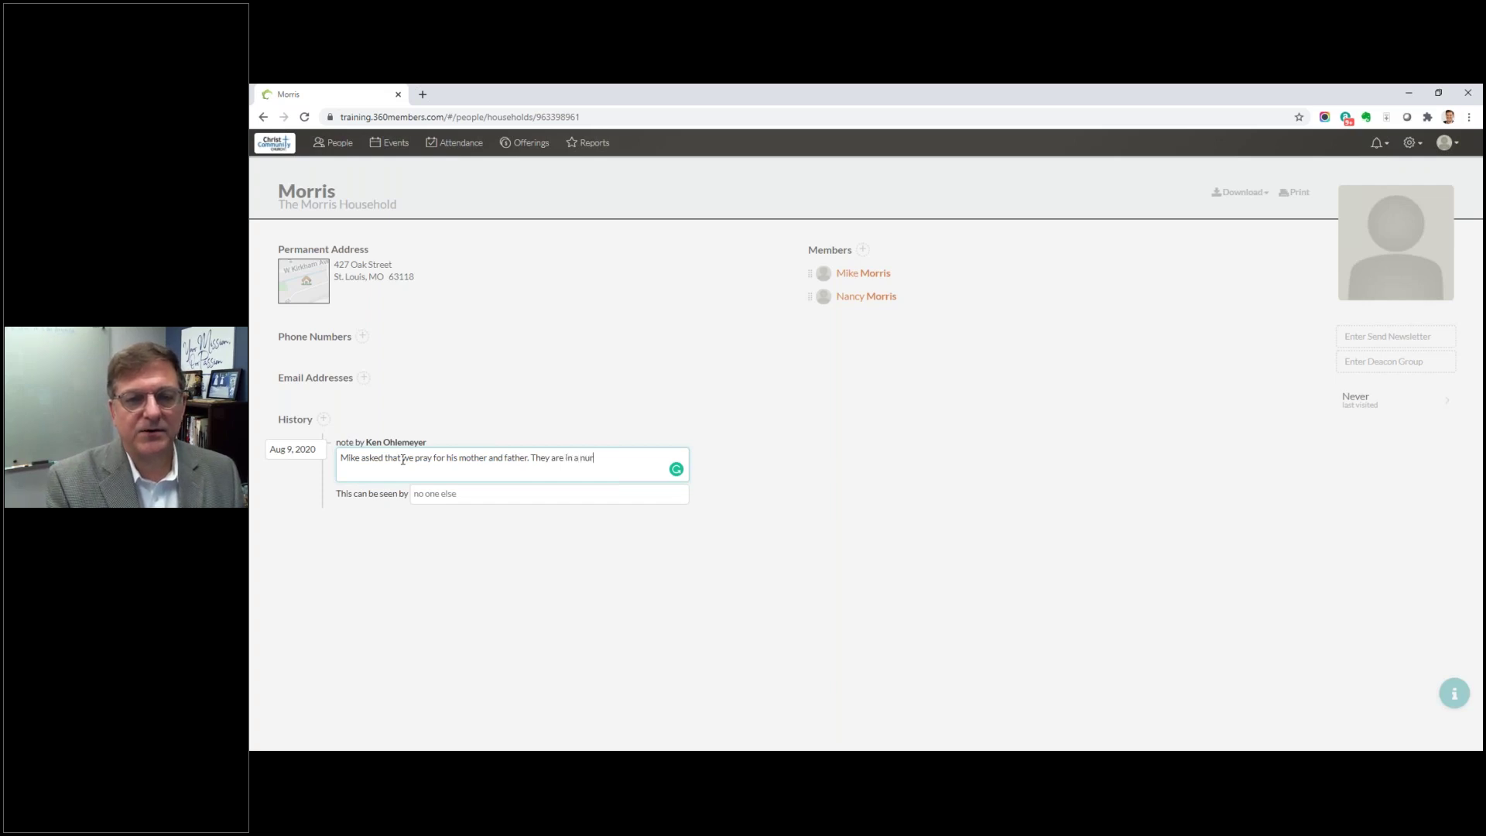
type("sing home and")
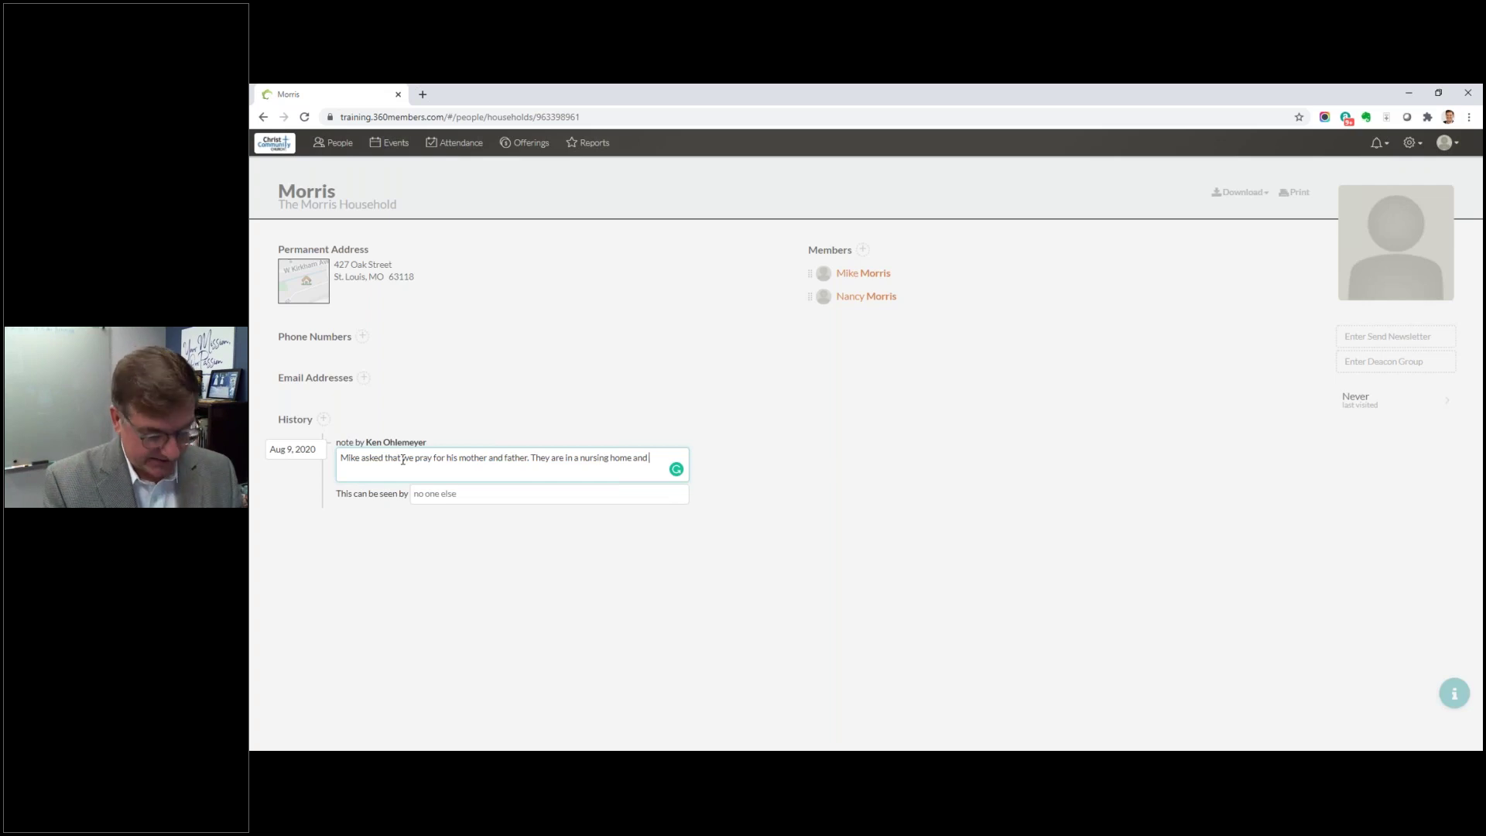
type(" miss seeing te")
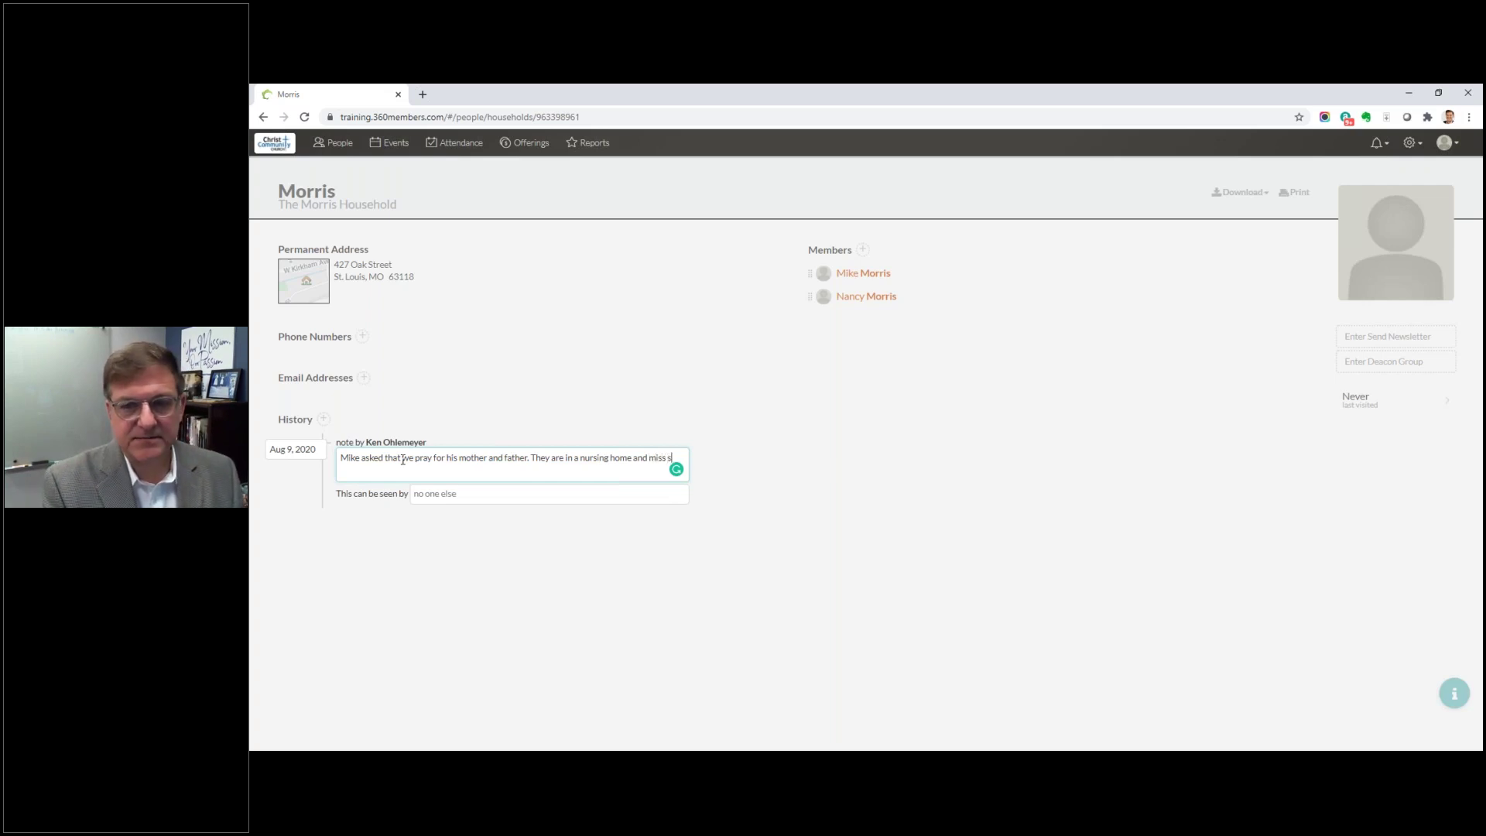
key("BackSpace")
key("BackSpace")
type("everyo")
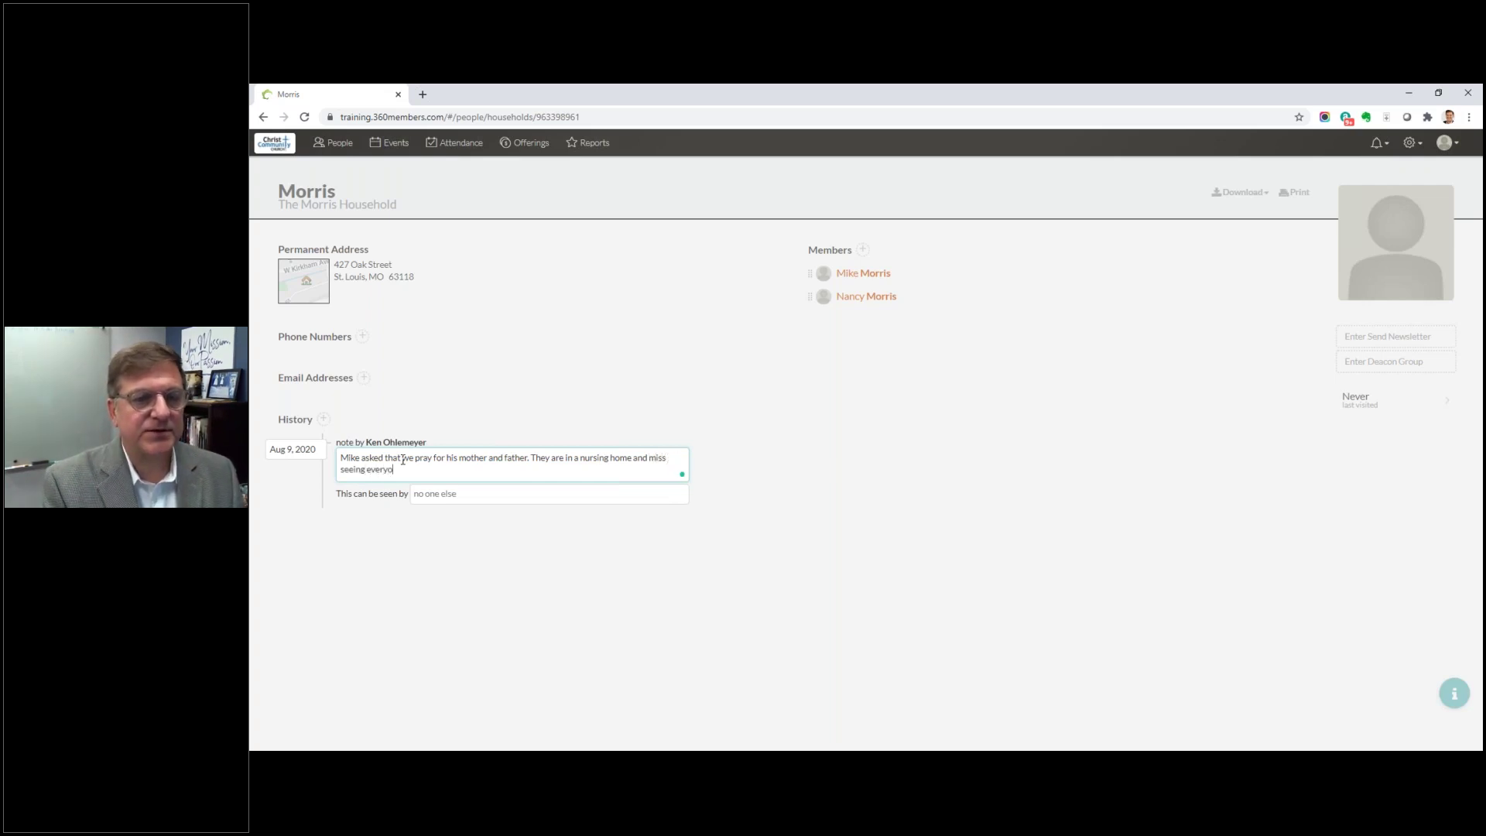
type("ne at church.")
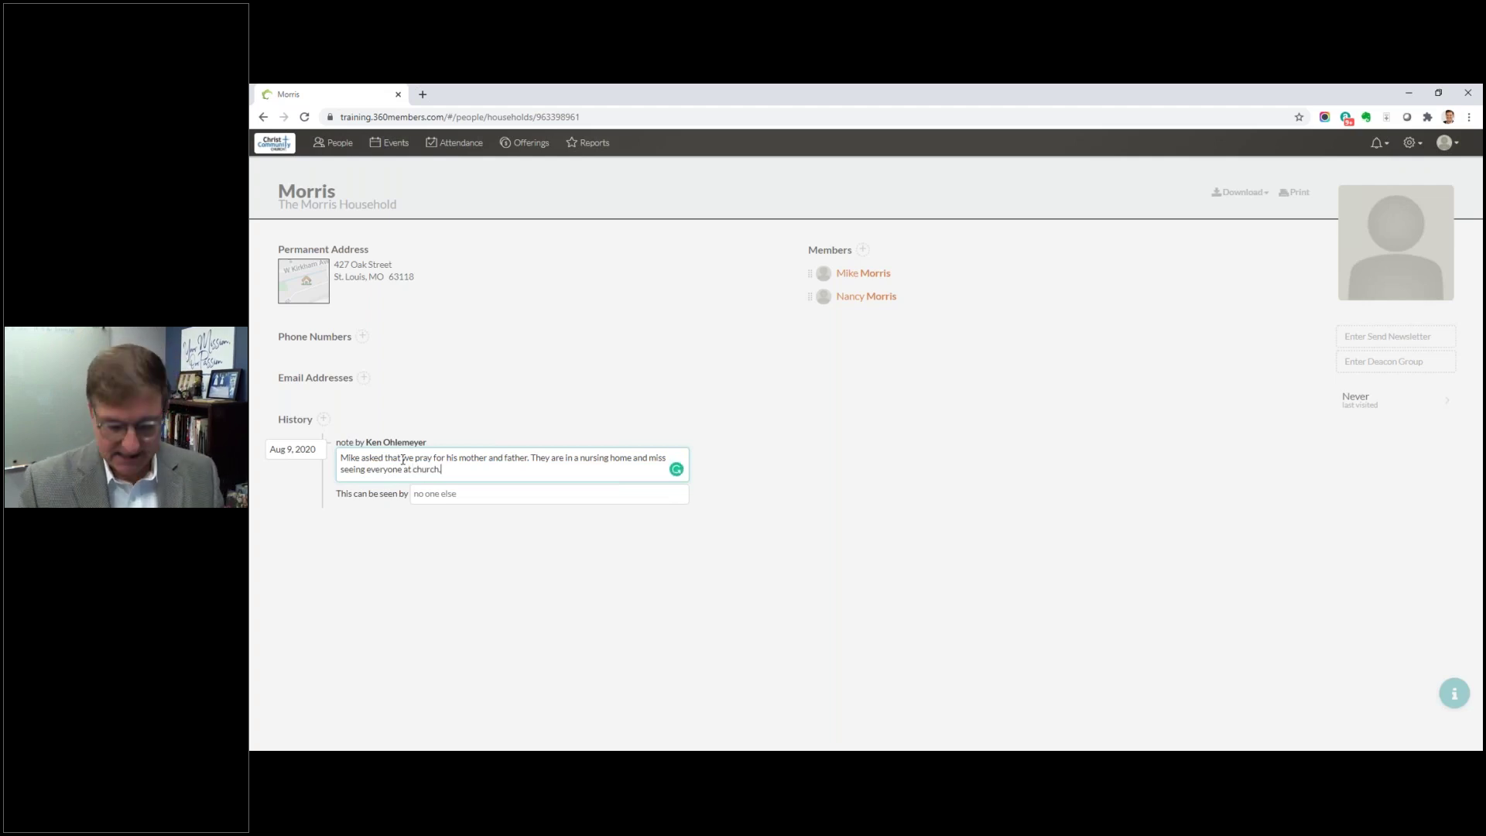
key("Return")
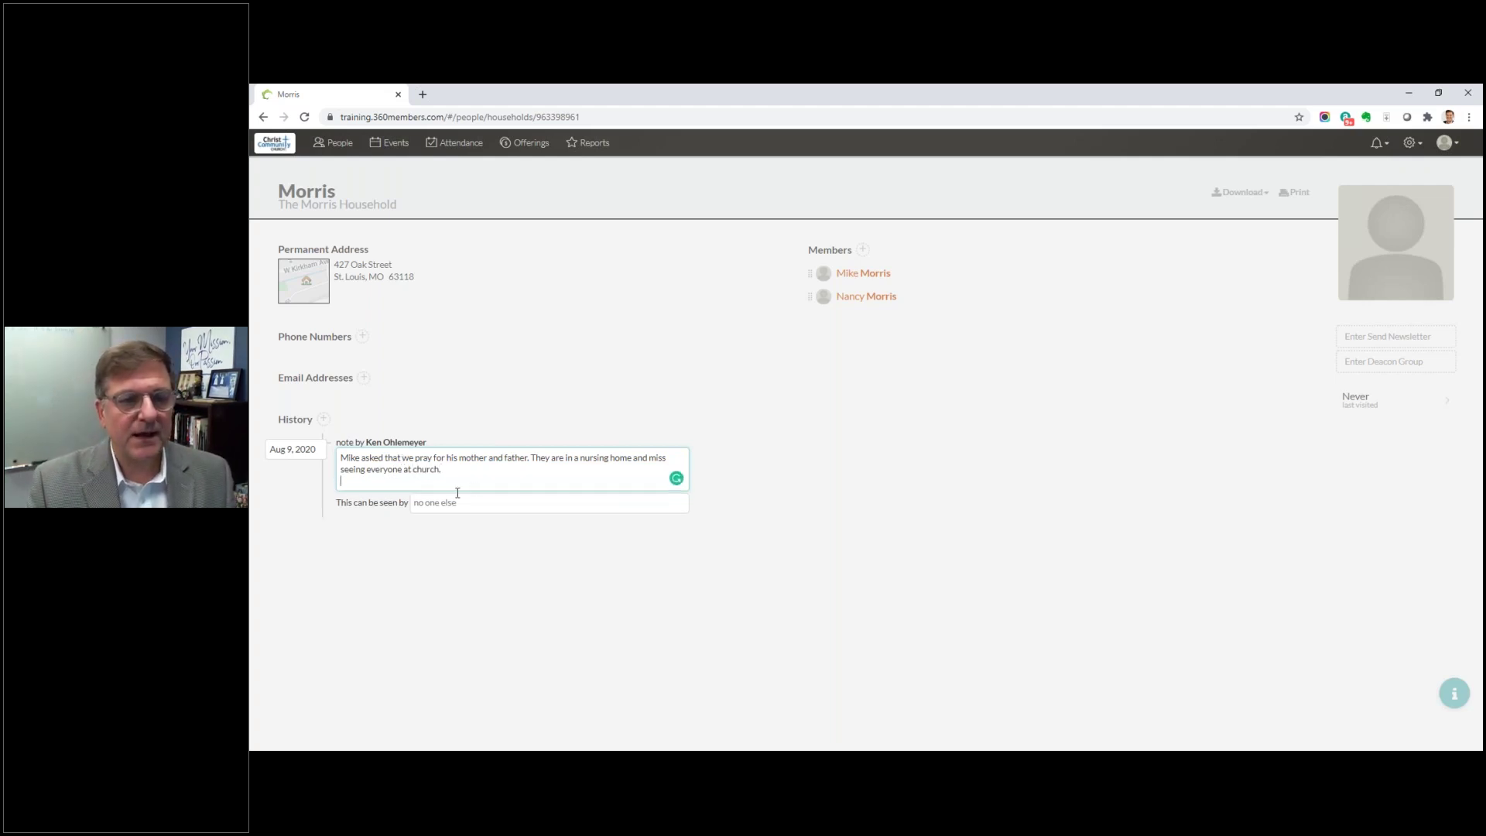
Step: Set the note's 'This can be seen by' list to Administrators, Elder and Pastors, then save it
left_click(428, 505)
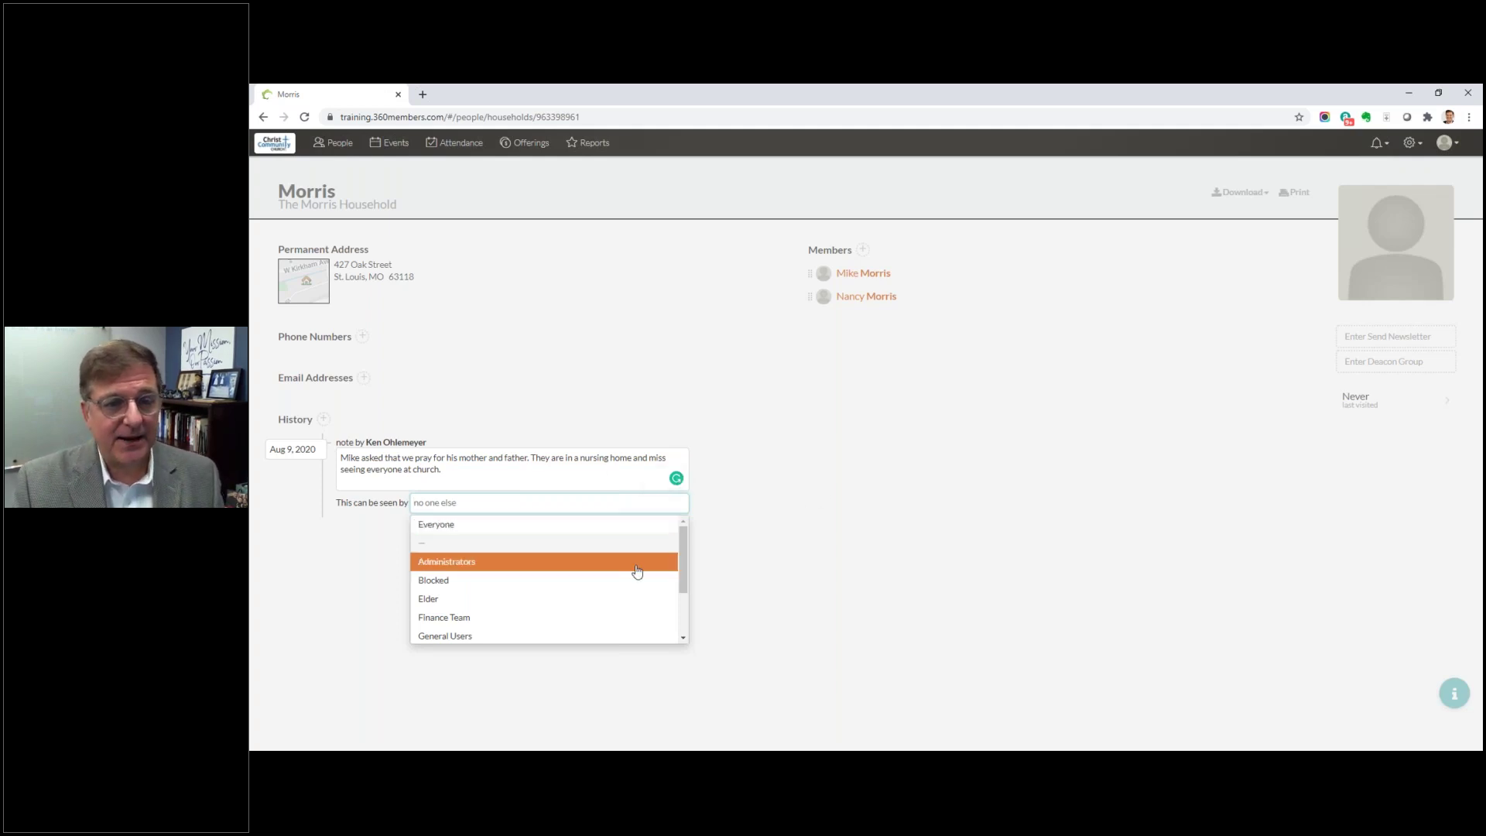
left_click(468, 571)
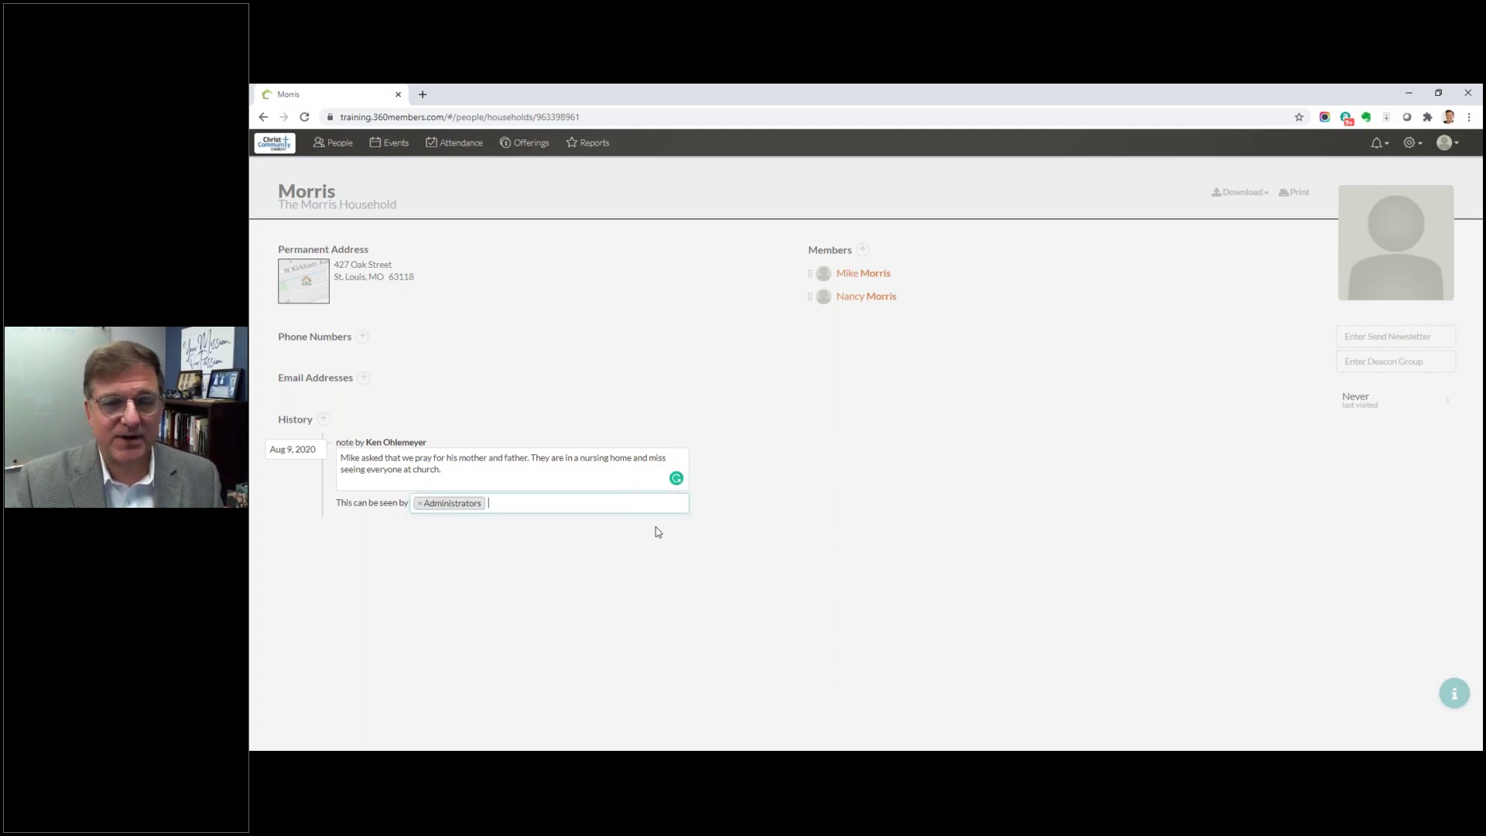
left_click(628, 503)
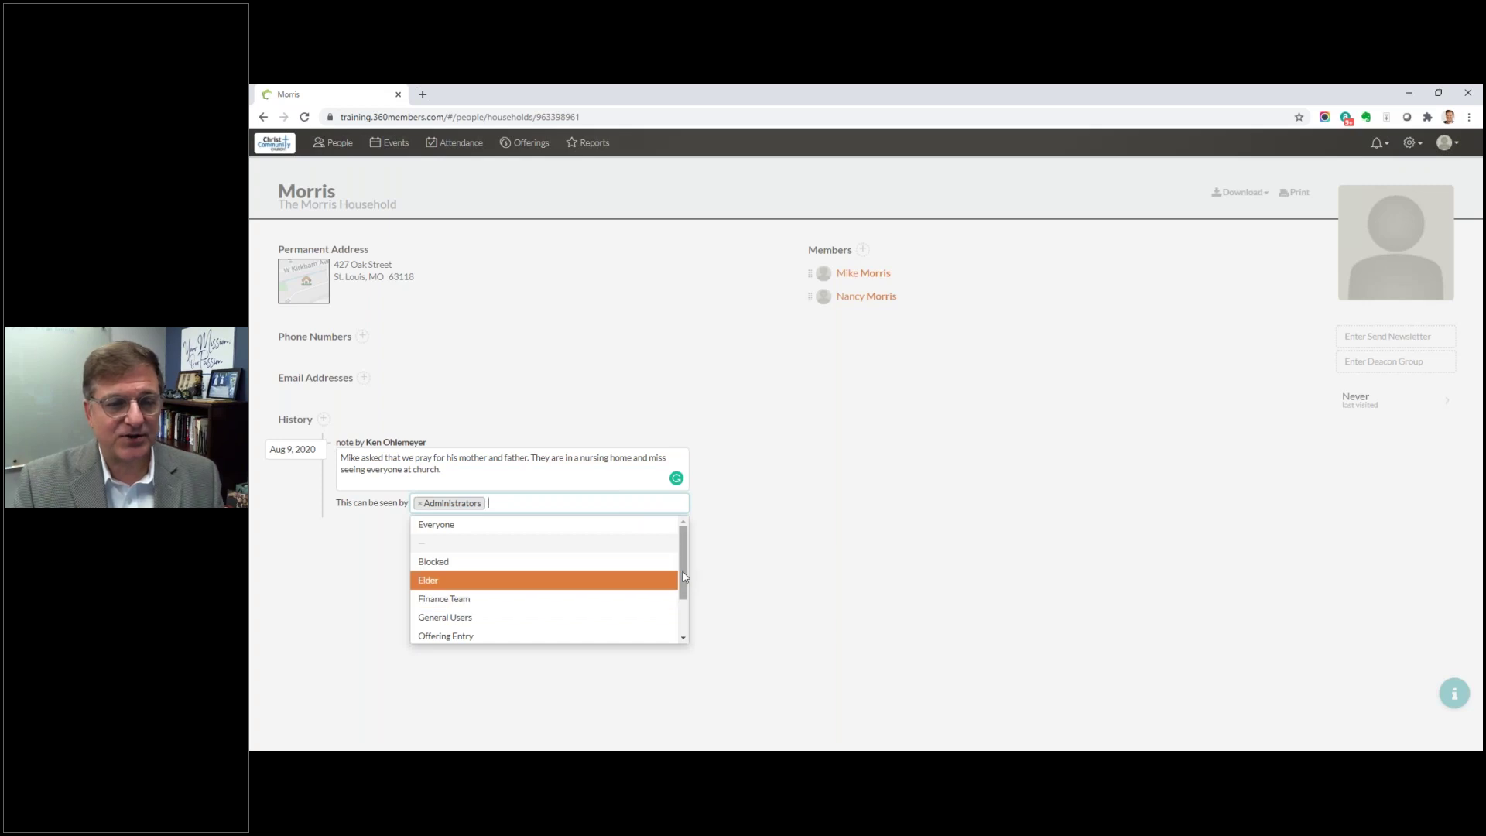
scroll(684, 576, "down", 2)
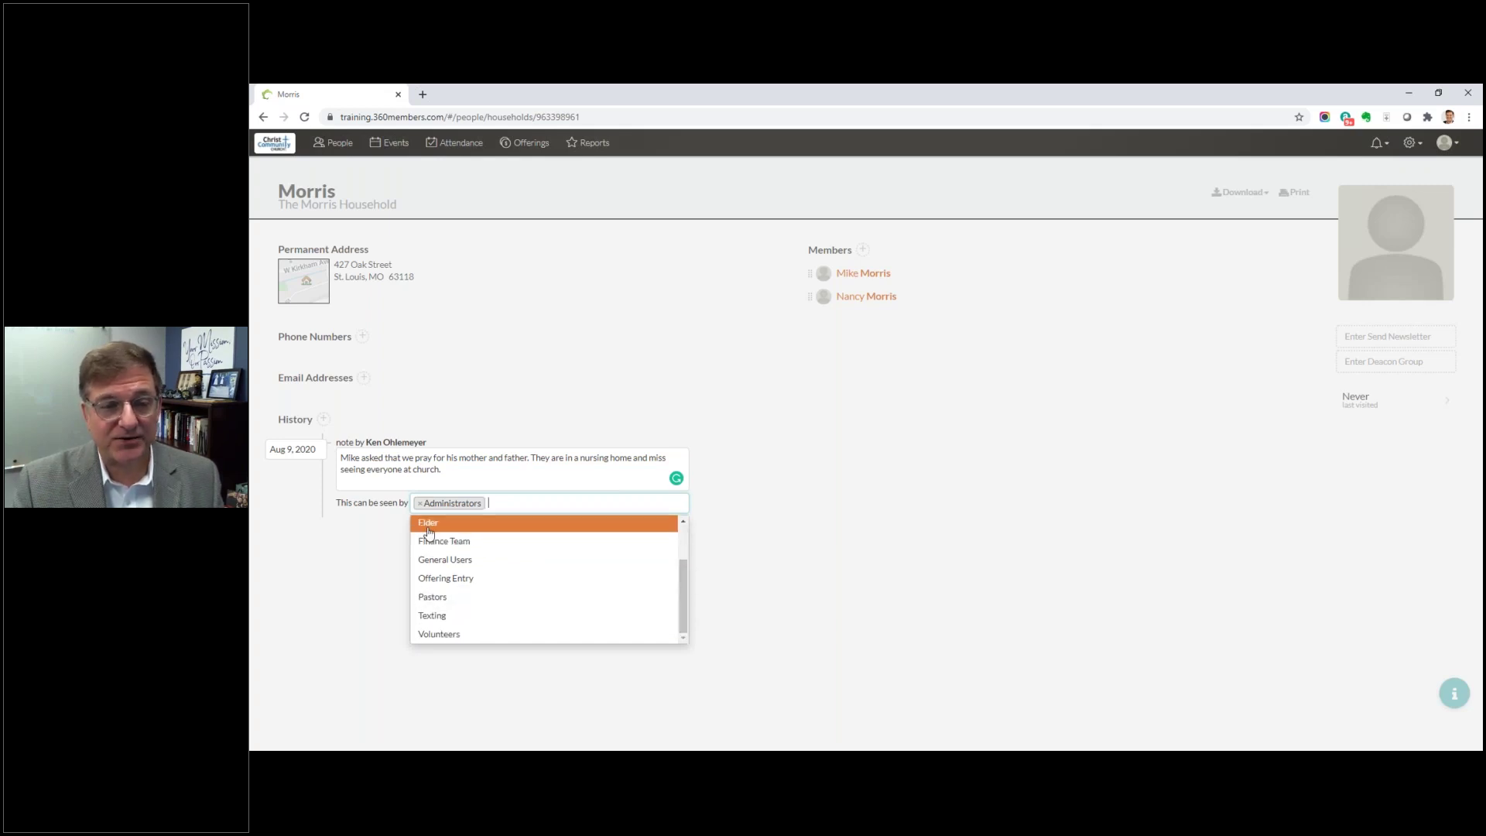
left_click(430, 531)
left_click(630, 503)
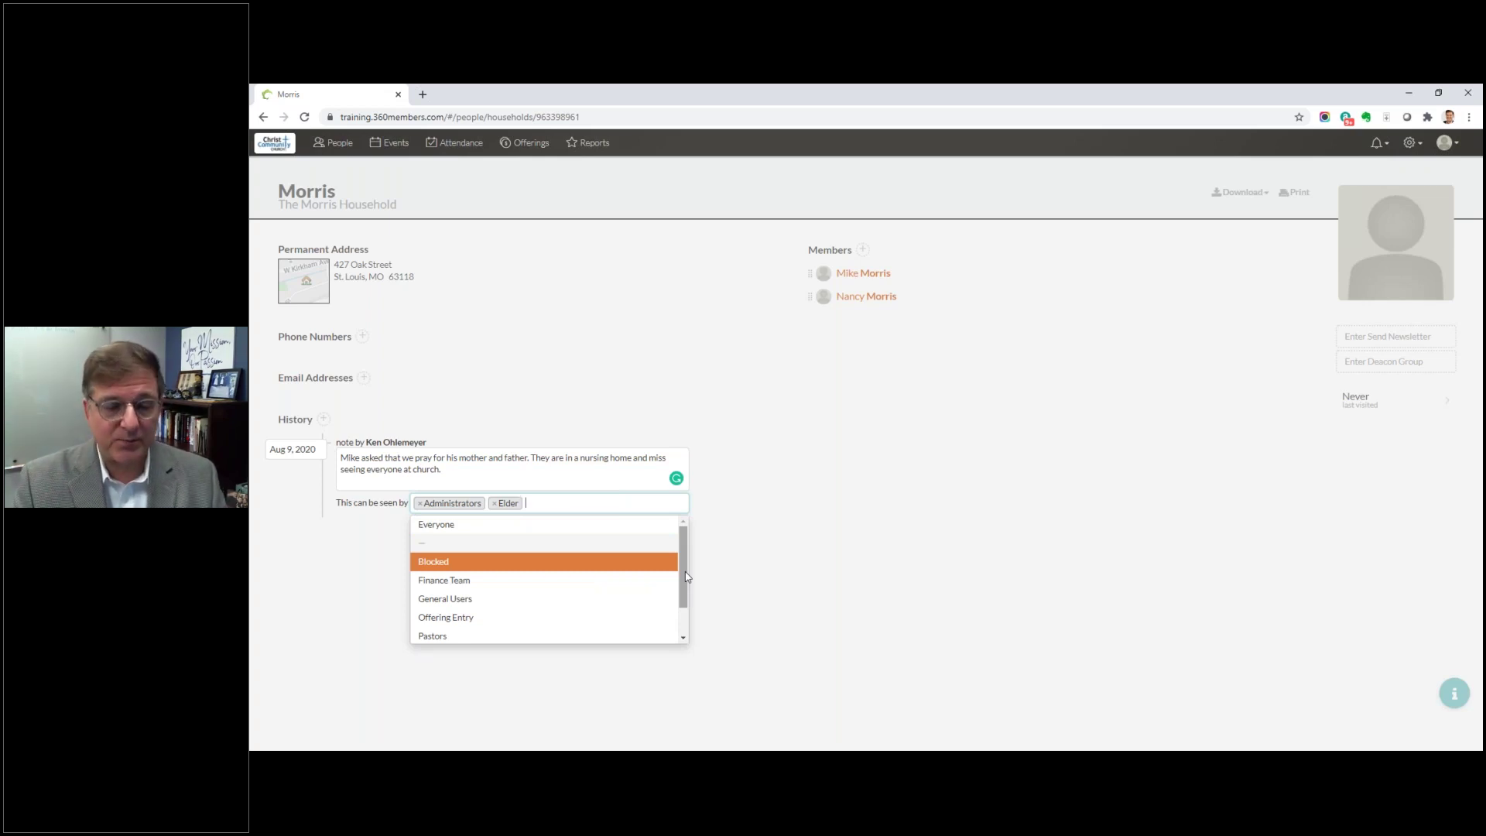
scroll(686, 577, "down", 1)
left_click(435, 598)
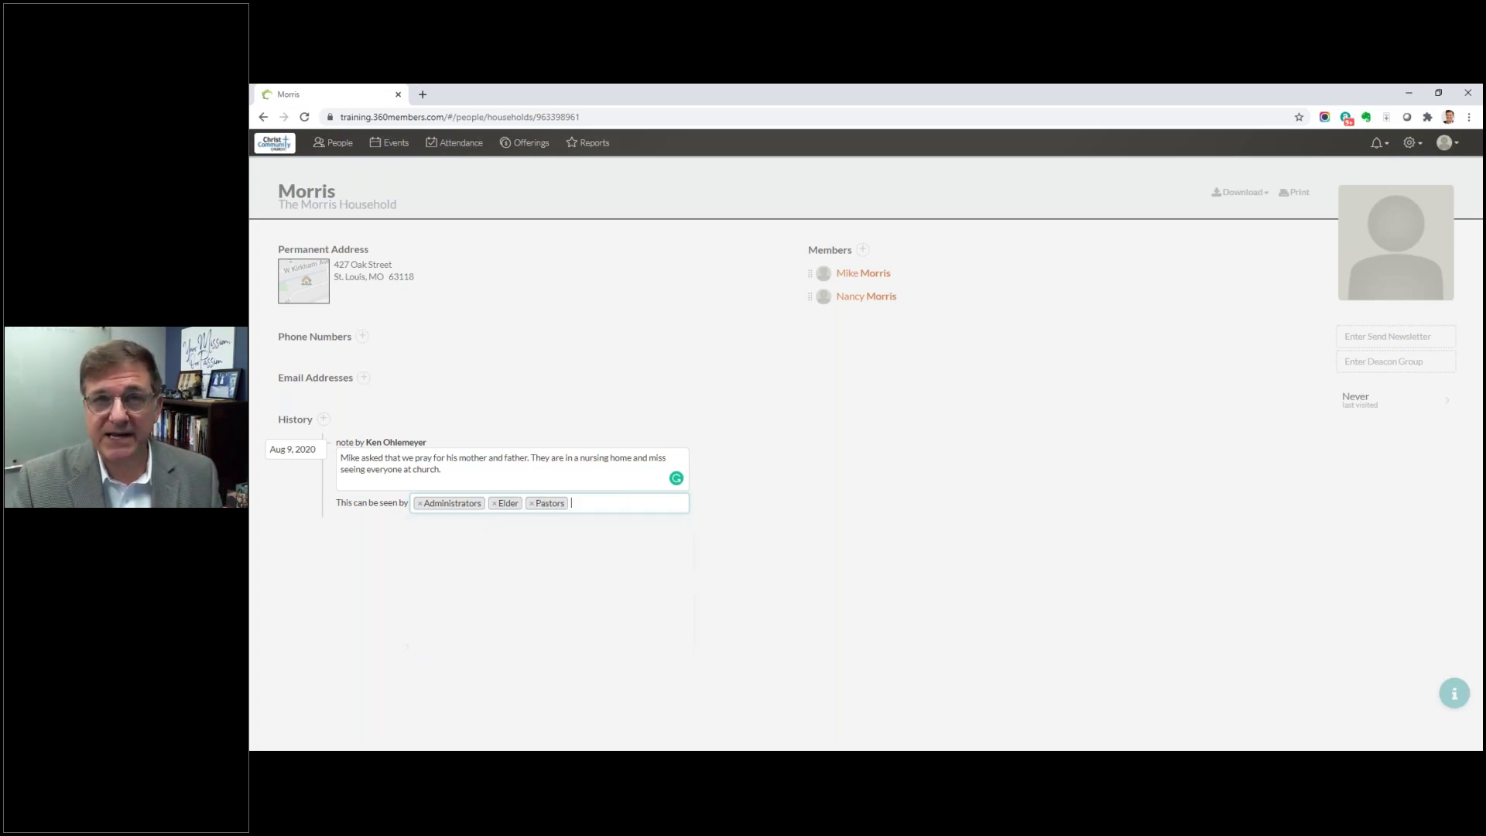
left_click(726, 513)
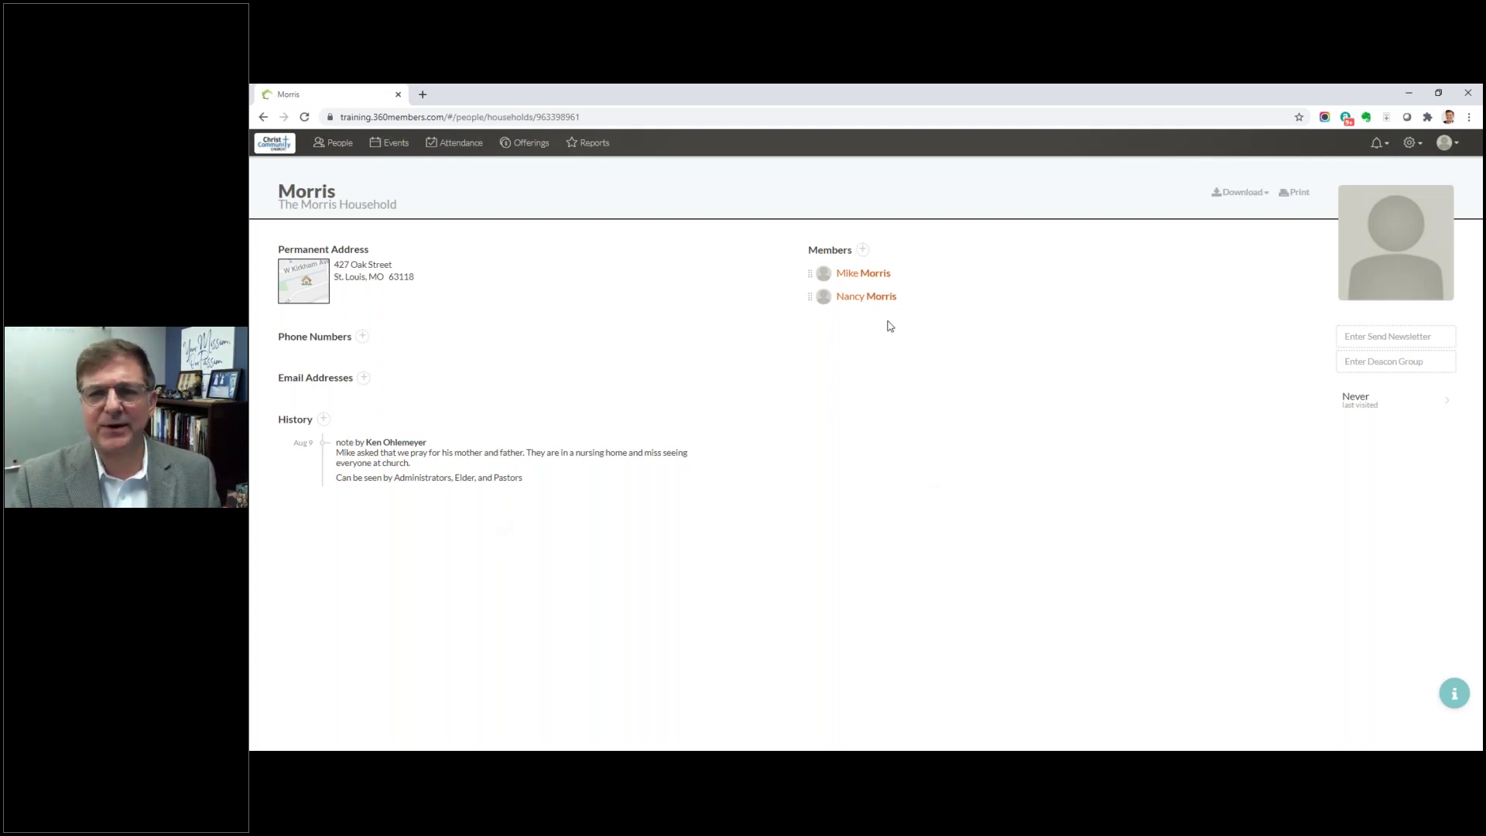
Step: Open the husband's member page and cancel the profile photo upload without changes
left_click(873, 274)
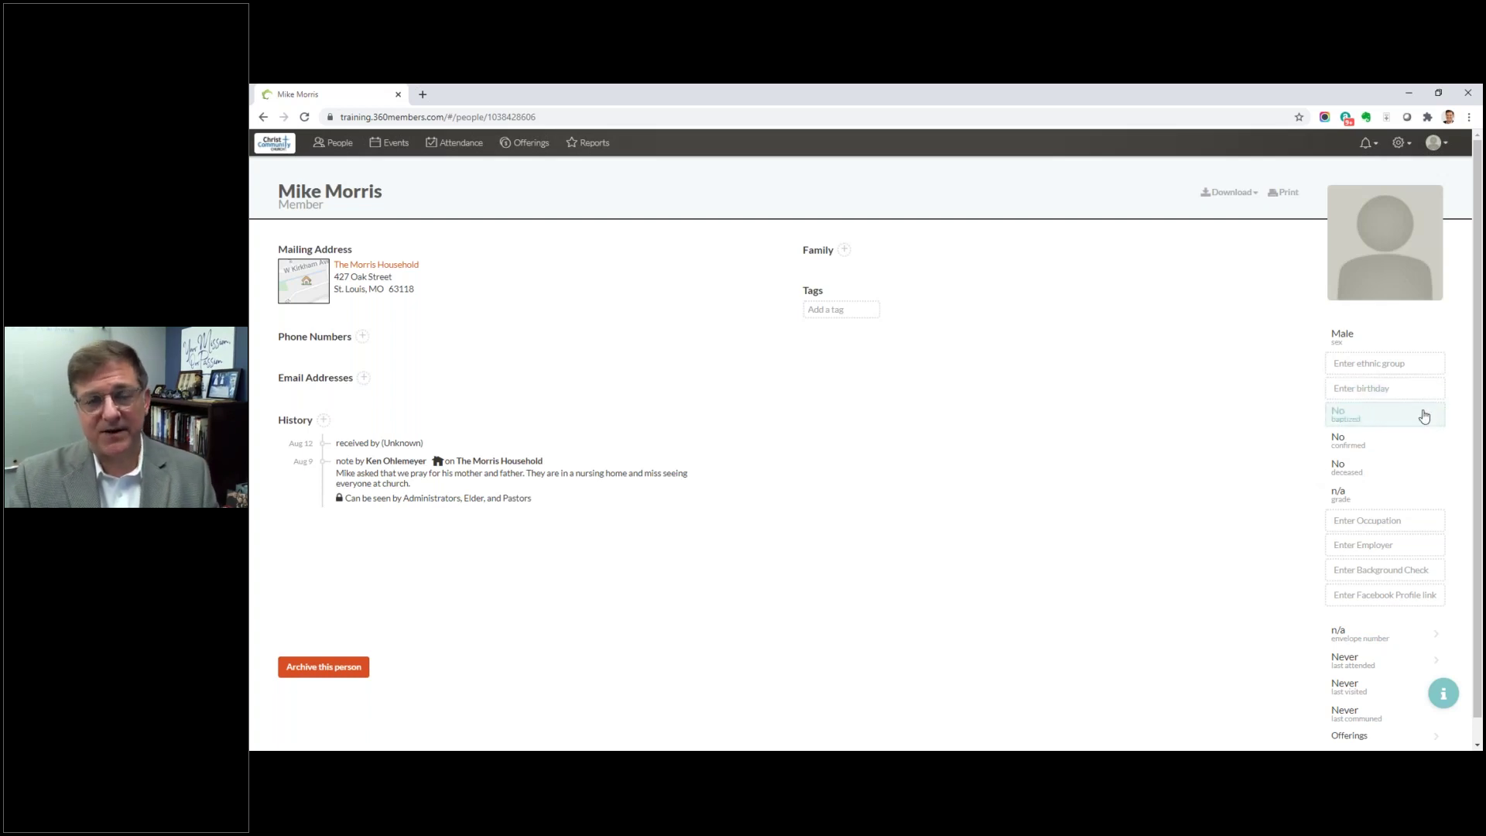
left_click(1398, 280)
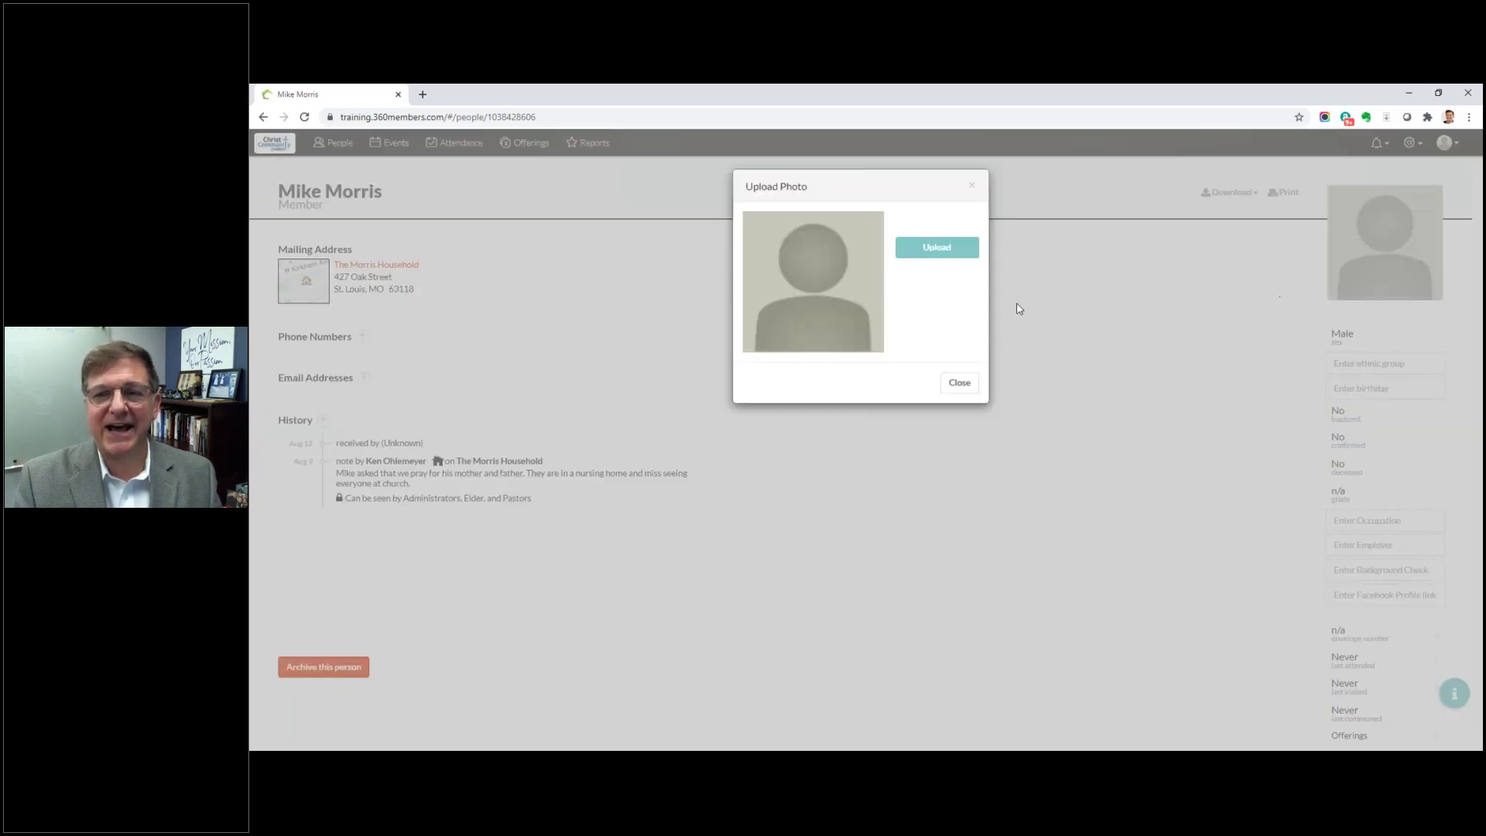
left_click(946, 263)
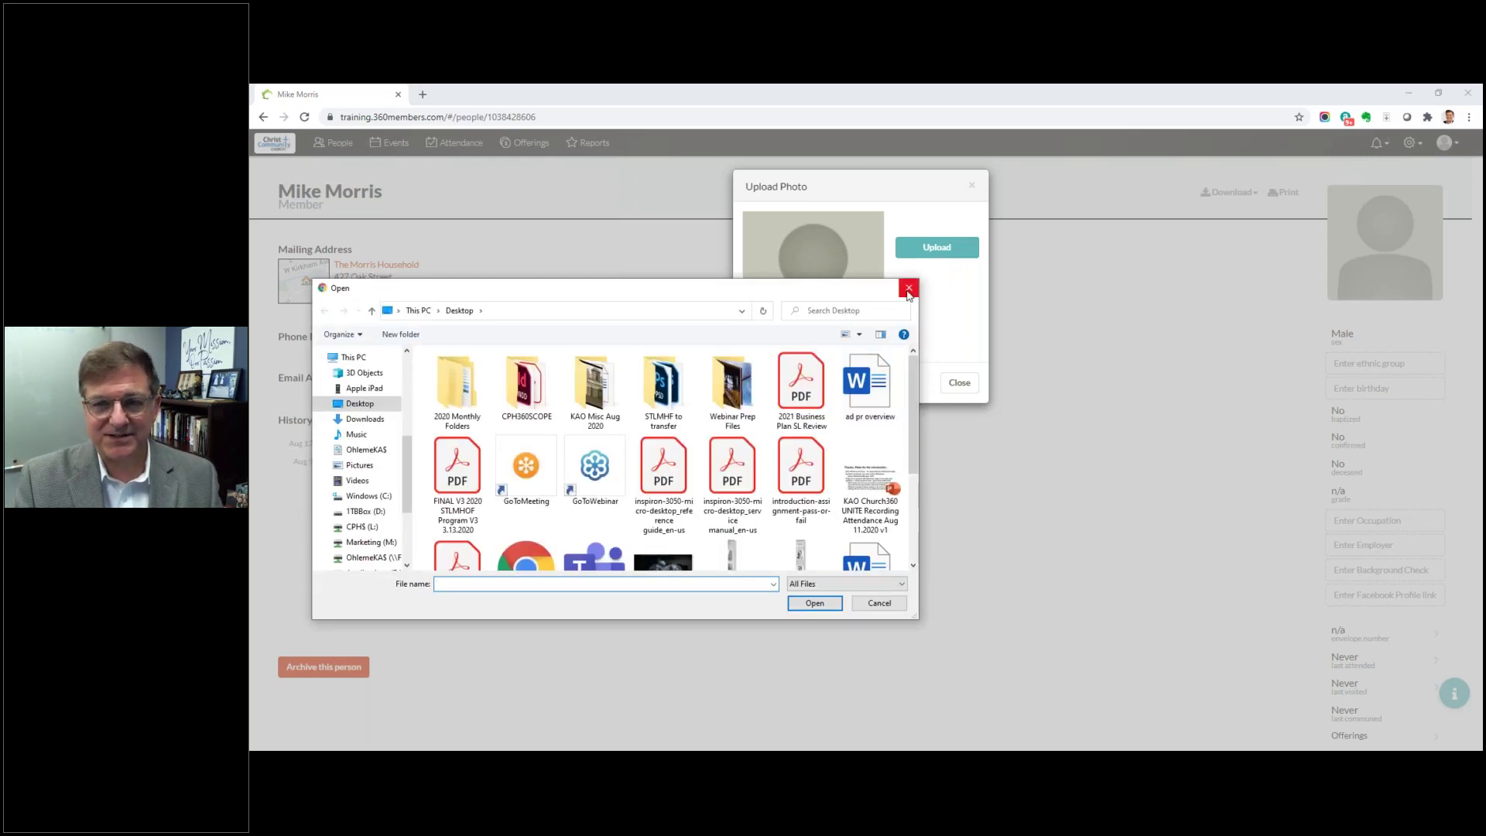
left_click(908, 290)
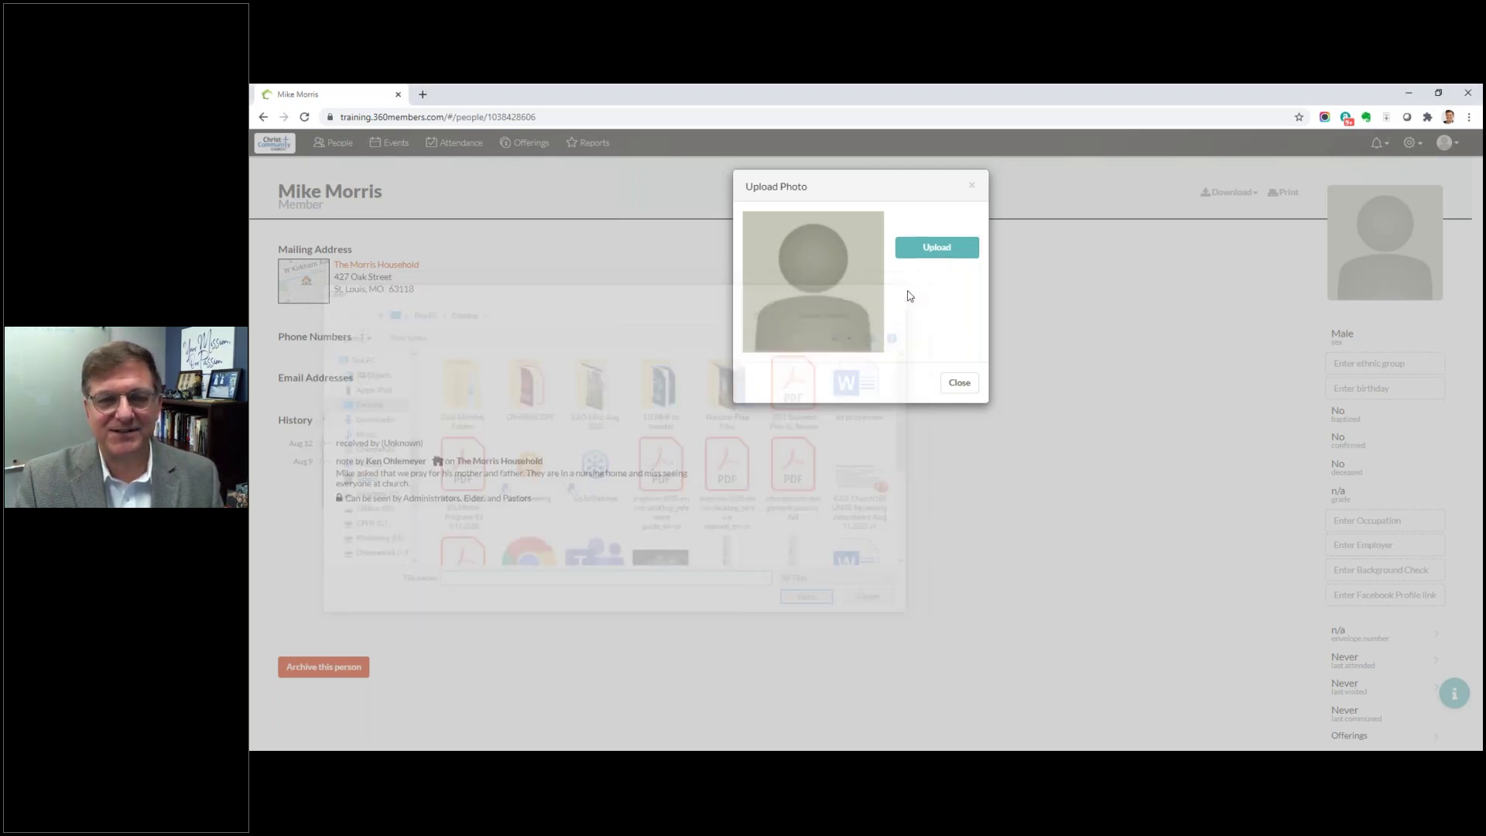
left_click(970, 189)
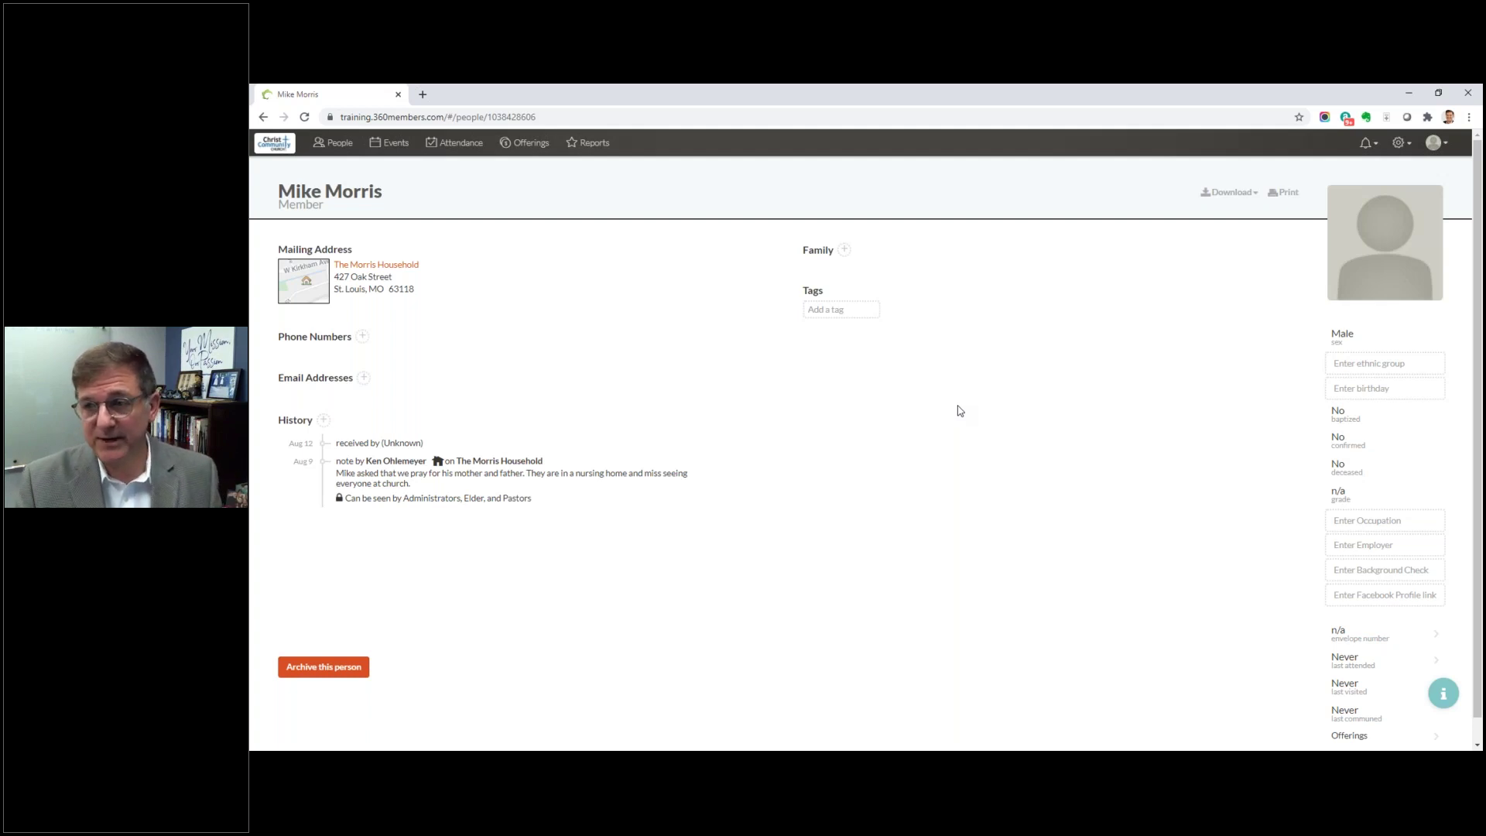
Step: Change the member's ethnic group from Unknown to blank in the profile sidebar
left_click(1393, 367)
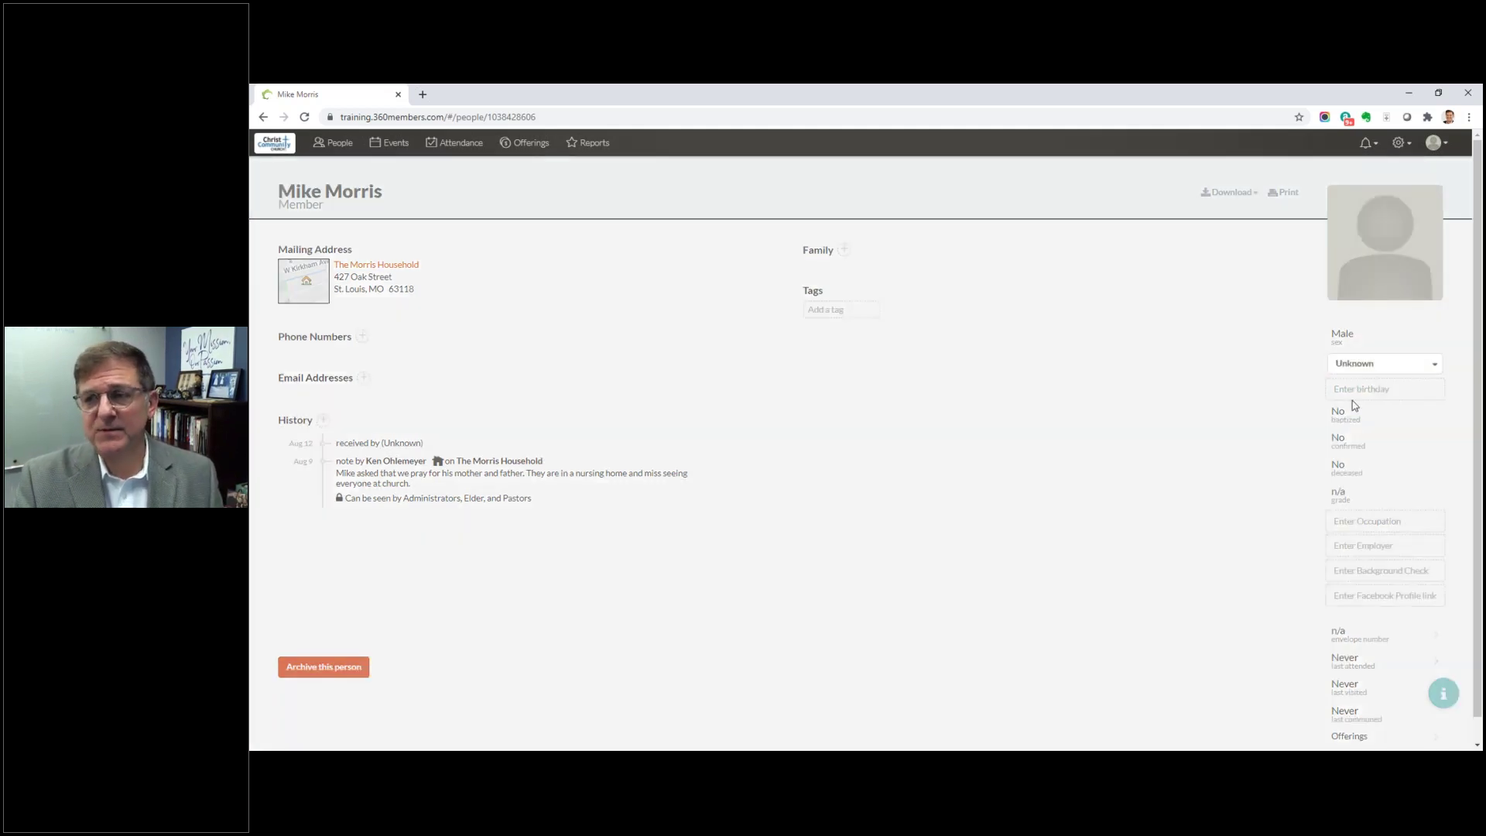
left_click(1357, 368)
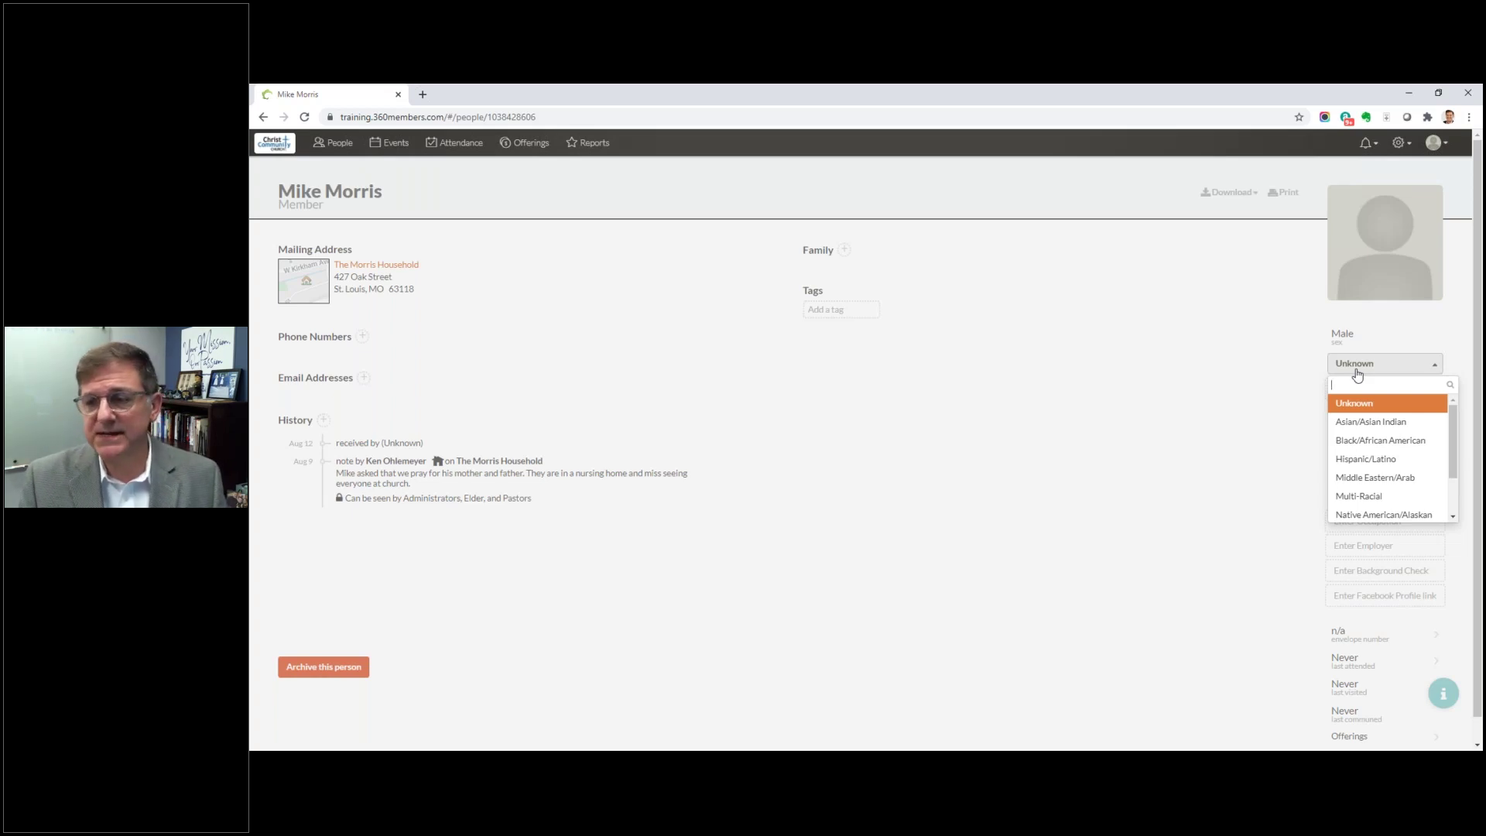
left_click(1290, 523)
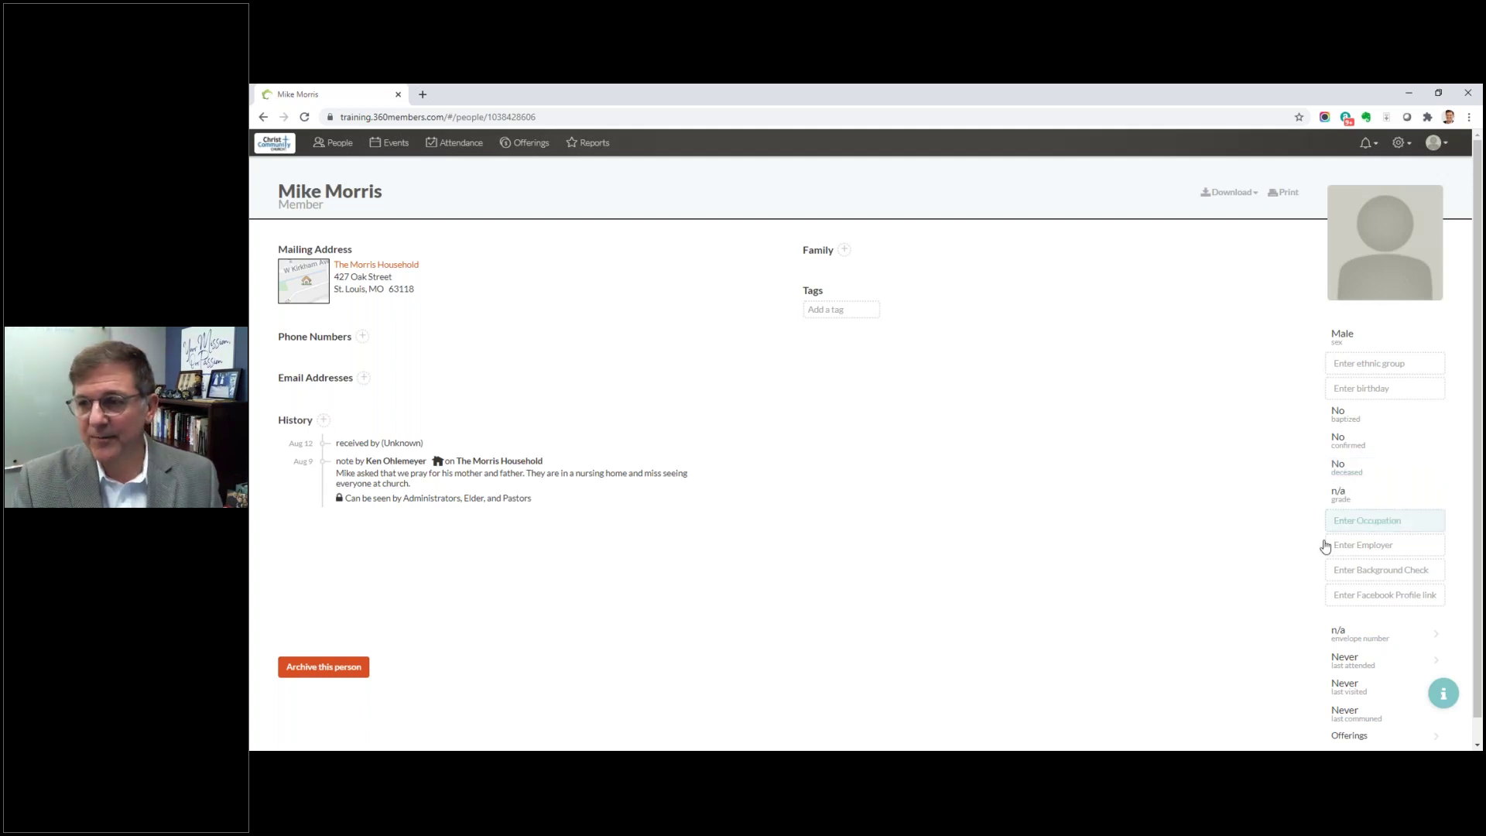
scroll(1290, 575, "down", 1)
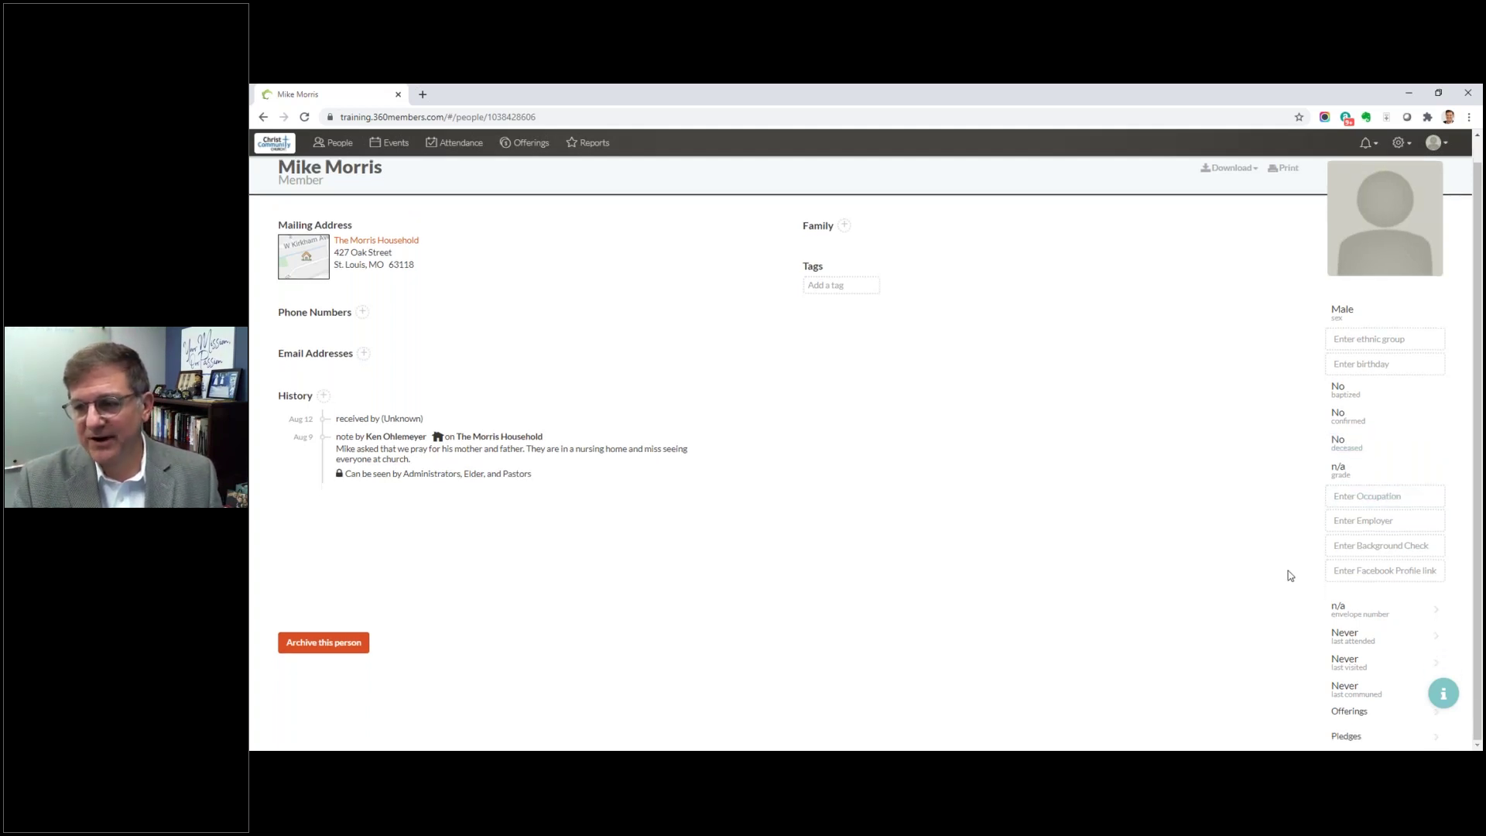
scroll(1290, 576, "up", 1)
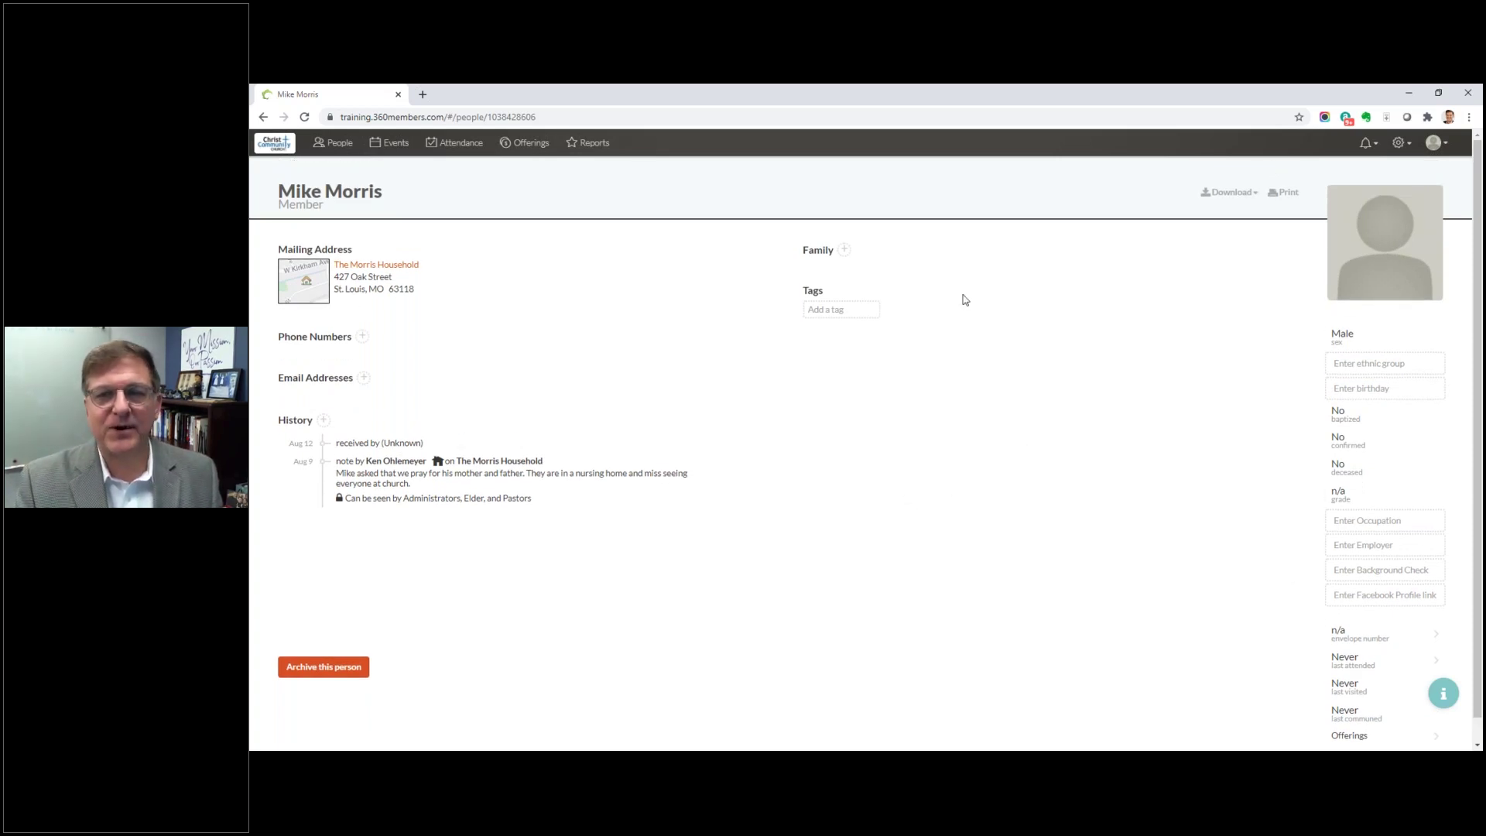
Step: Add the tags Men's Bible Study, Usher and Golf to the member's profile
left_click(819, 308)
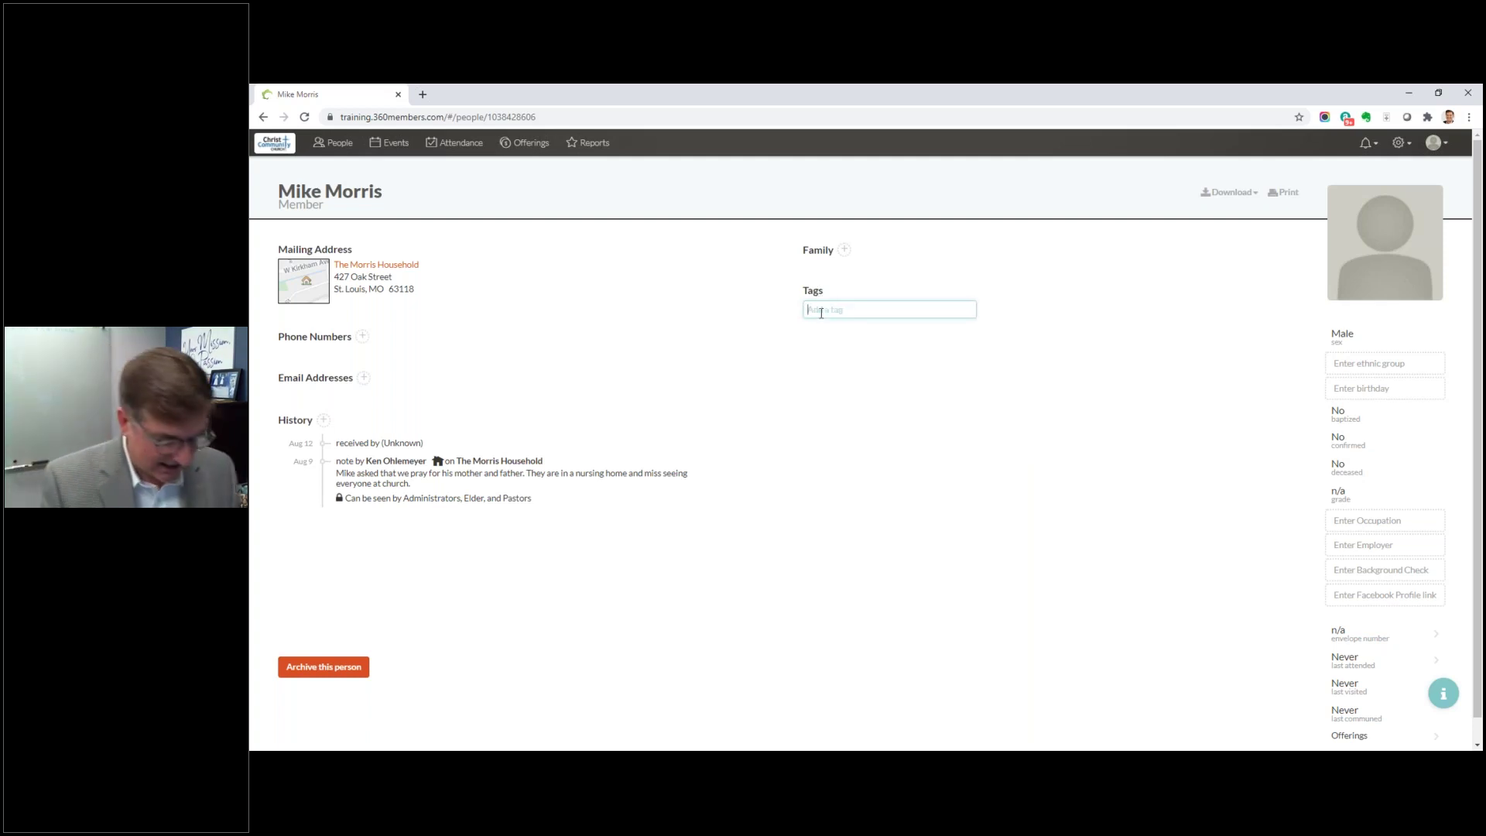
type("Men")
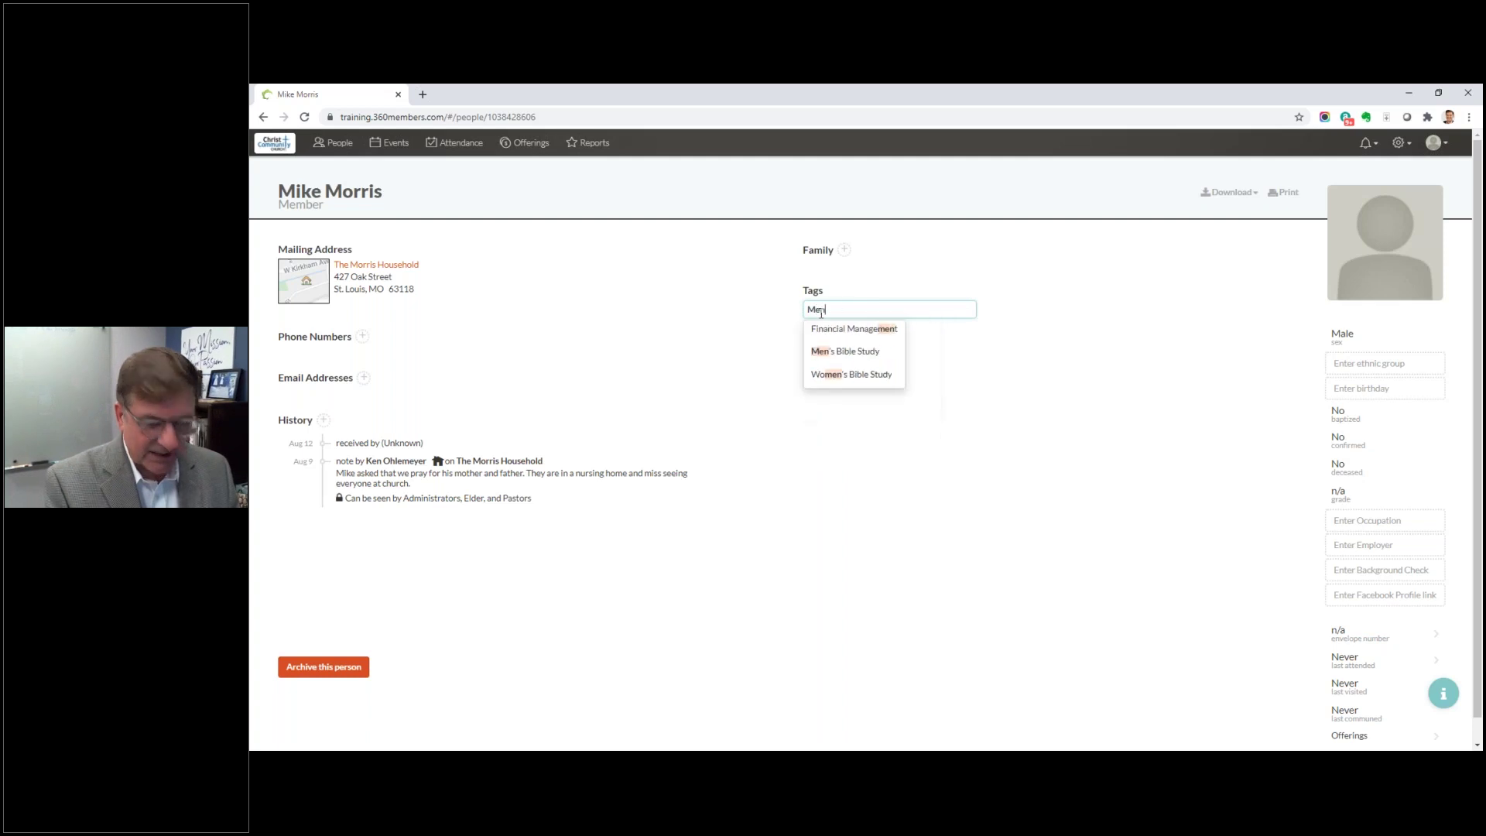
left_click(848, 352)
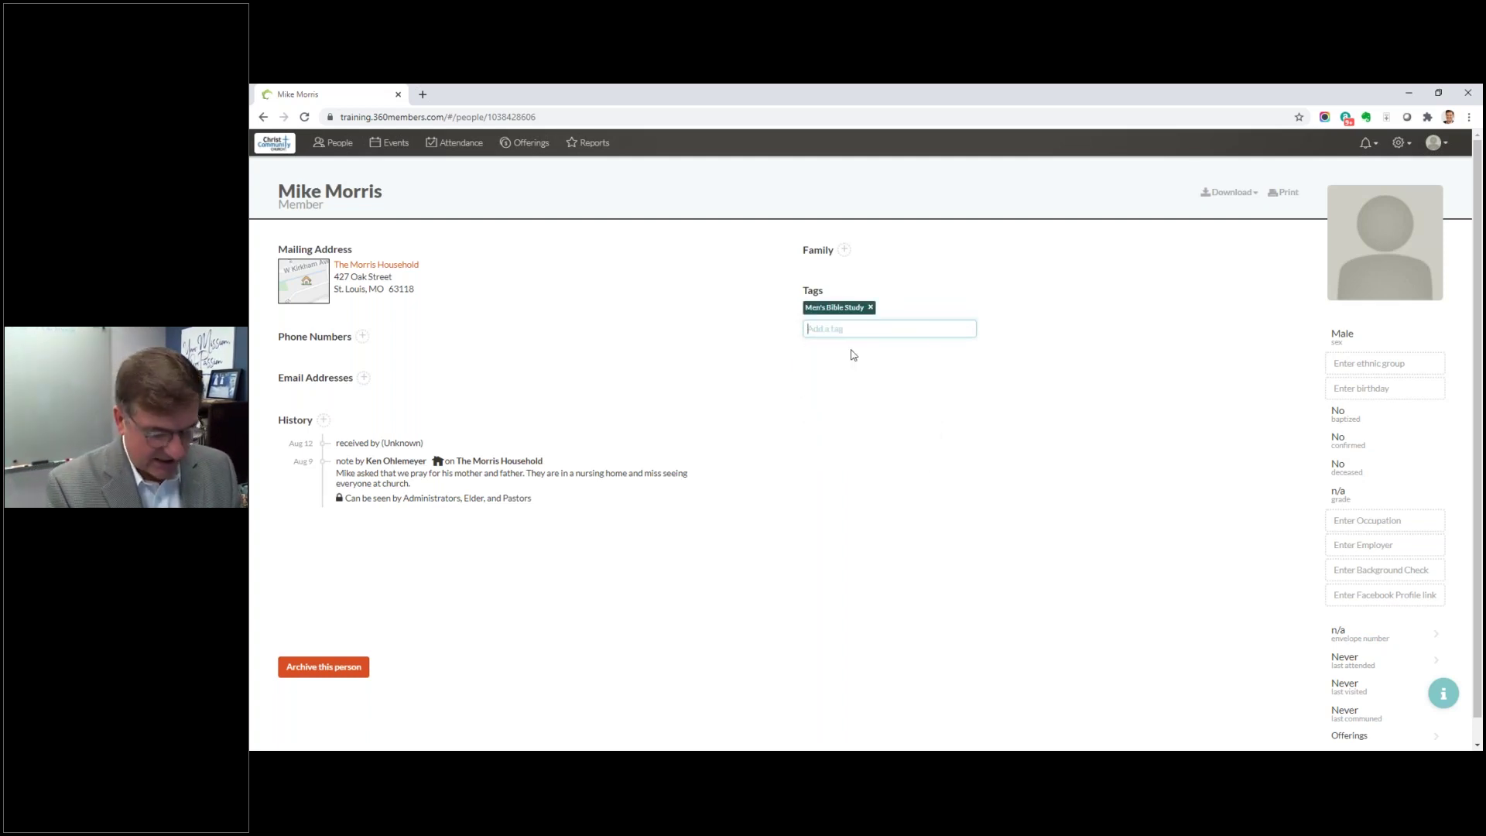
type("Us")
left_click(824, 373)
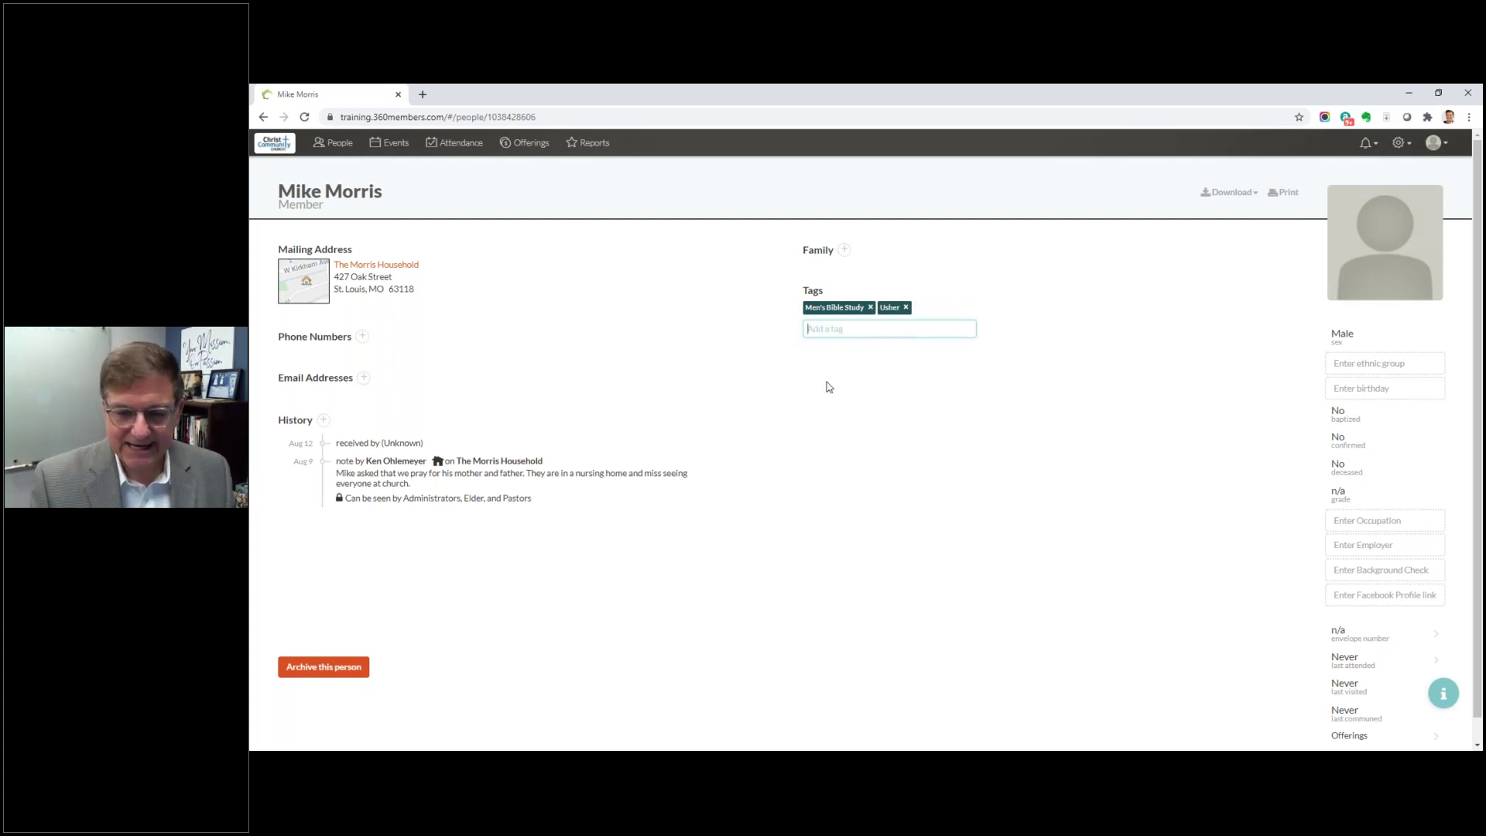
type("Golf")
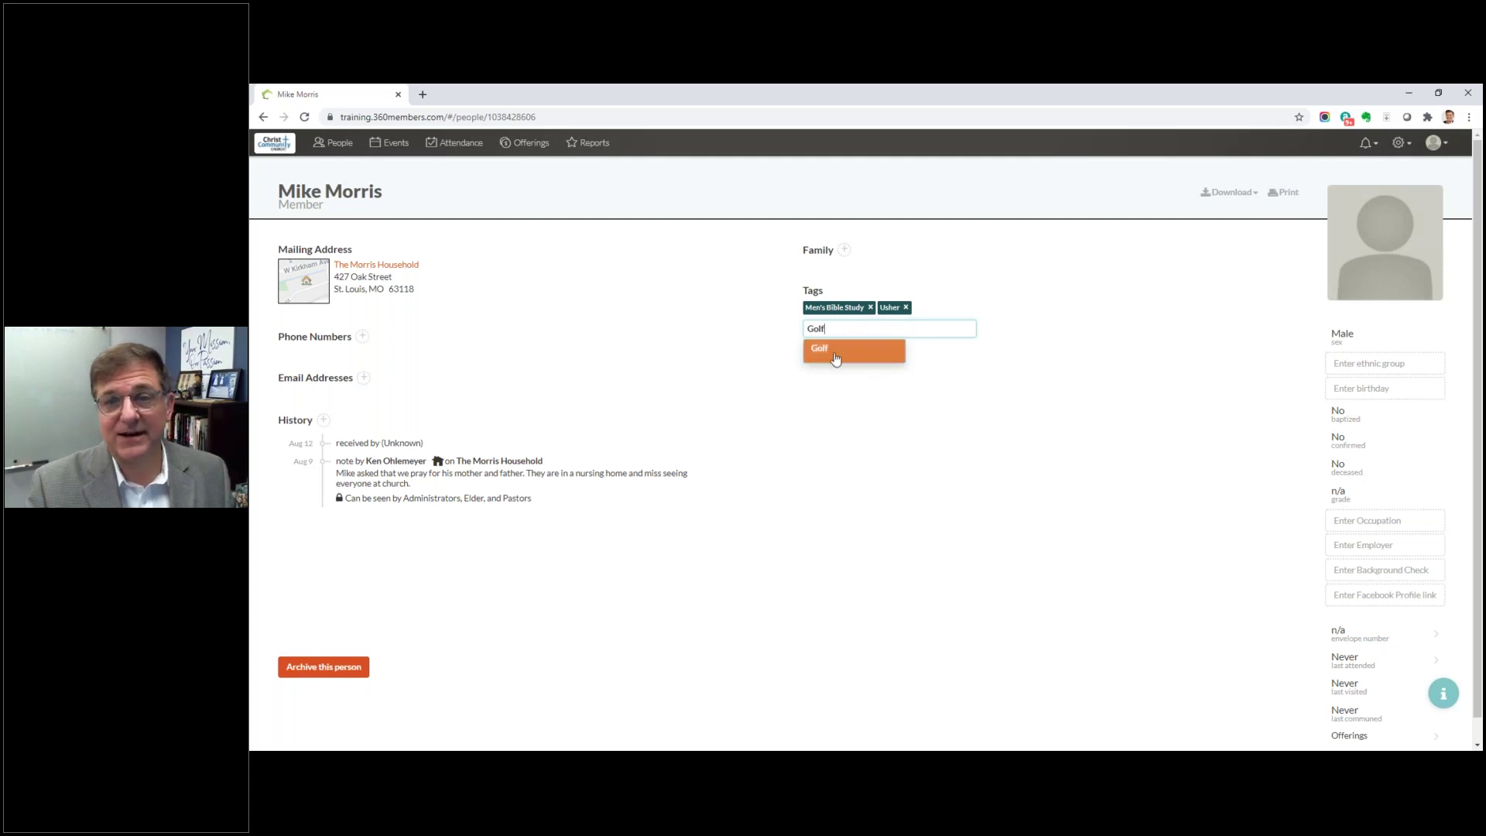
left_click(820, 349)
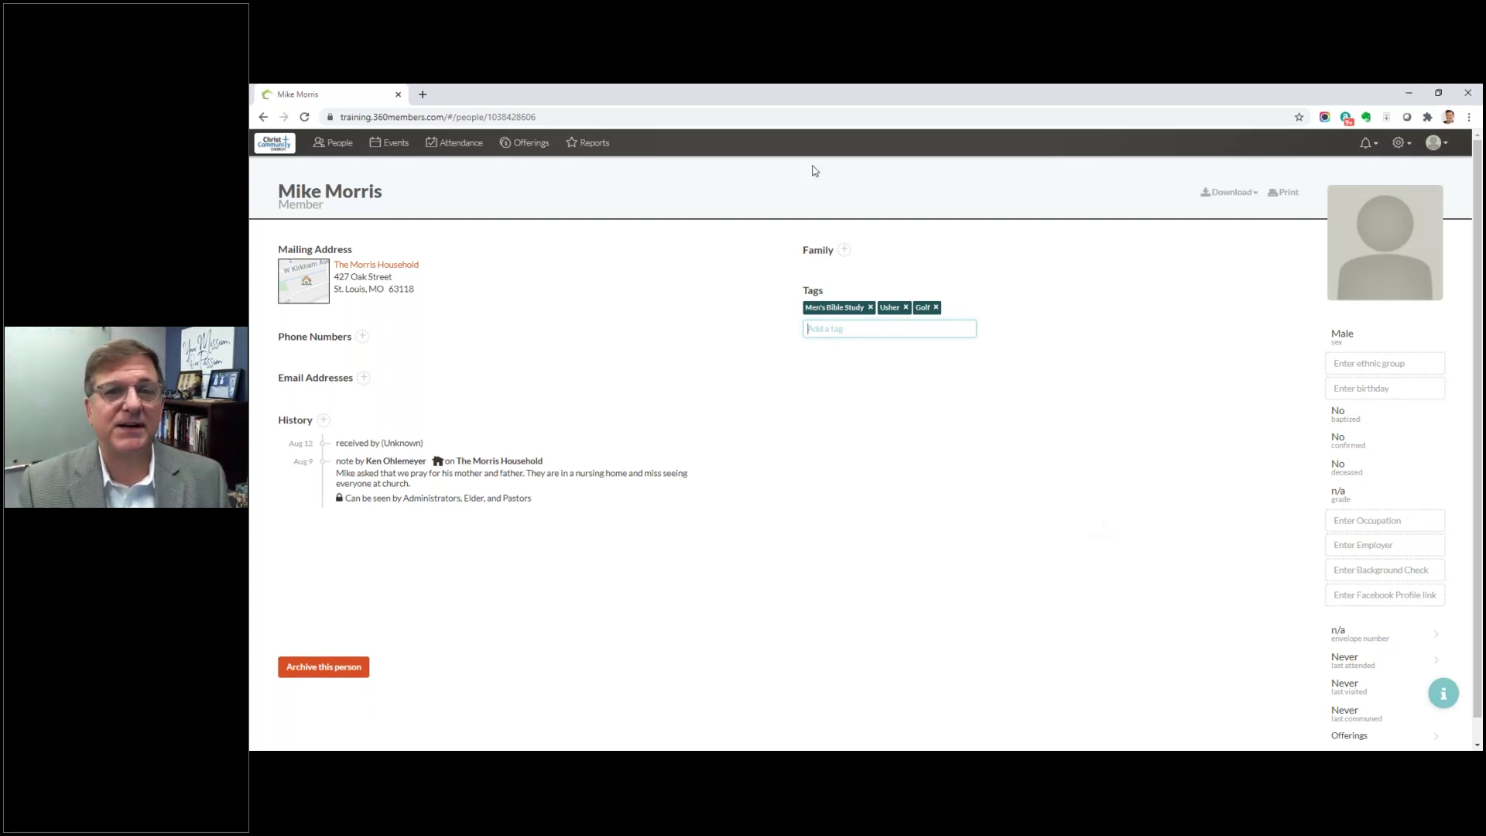
Step: Browse the Offerings and Reports pages, then return to the People list of 241 individuals
left_click(547, 151)
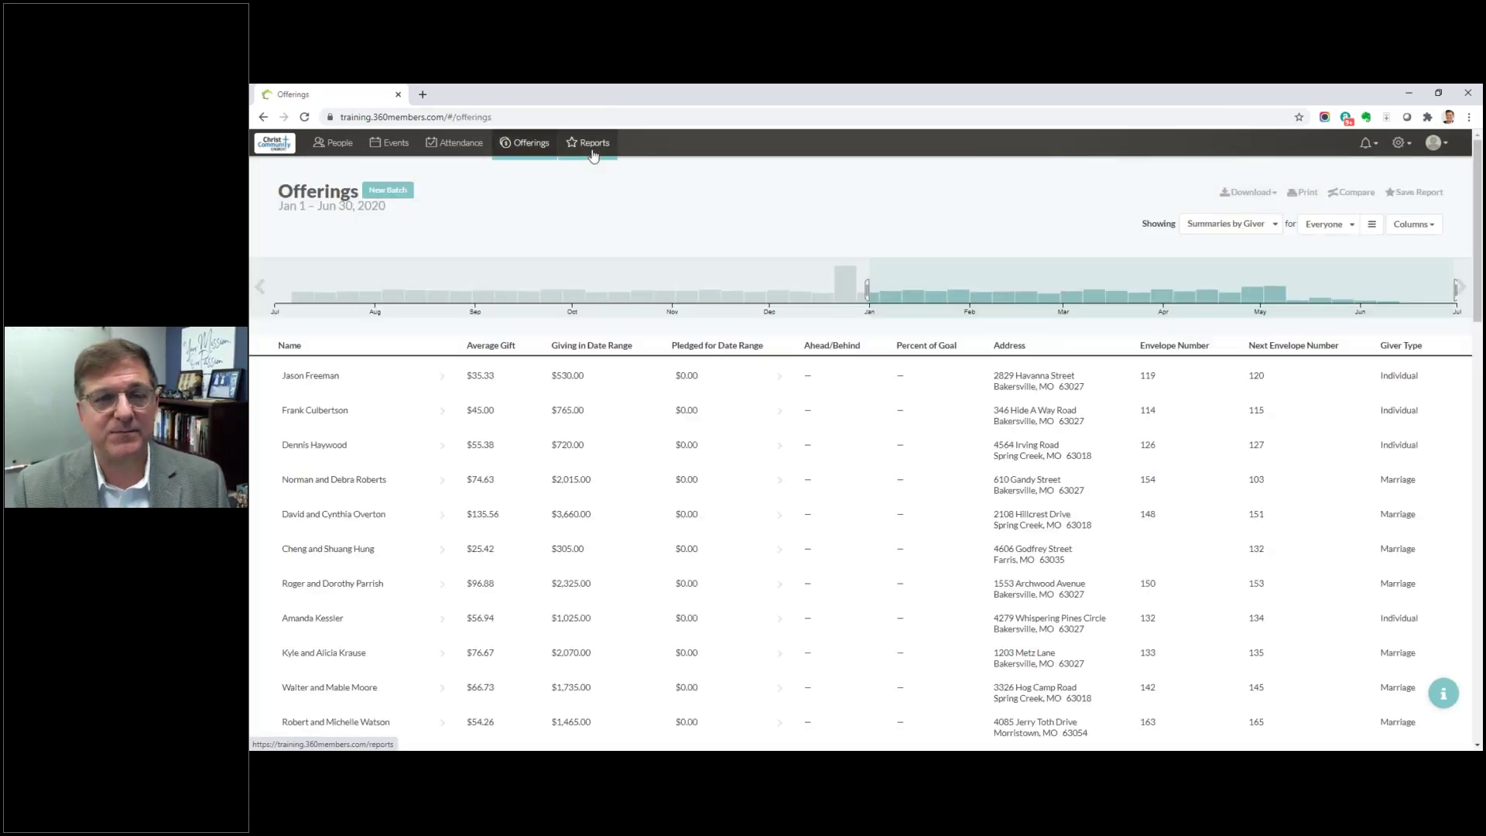
left_click(592, 147)
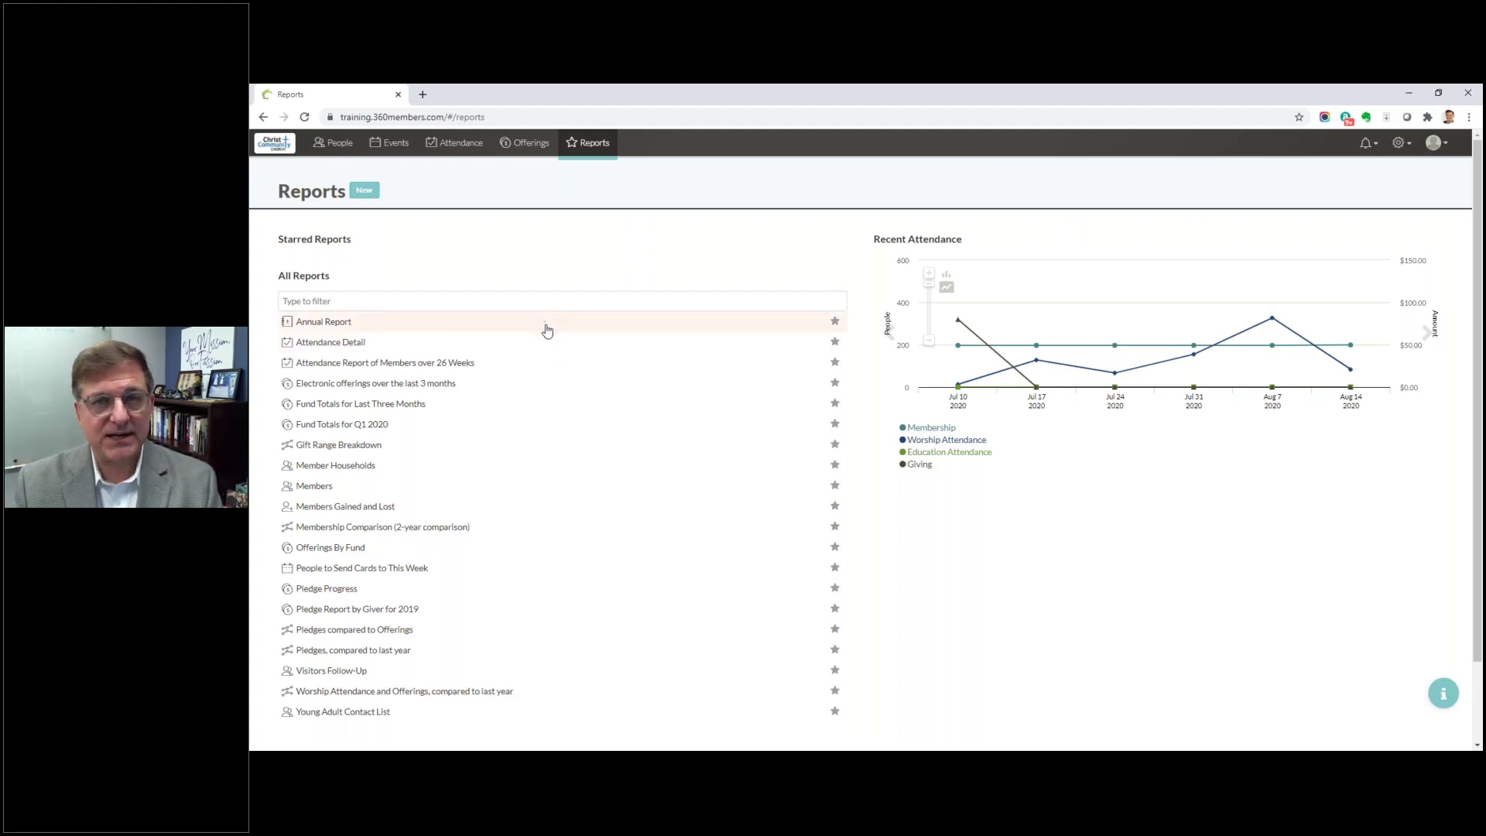
mouse_move(1272, 345)
mouse_move(1307, 377)
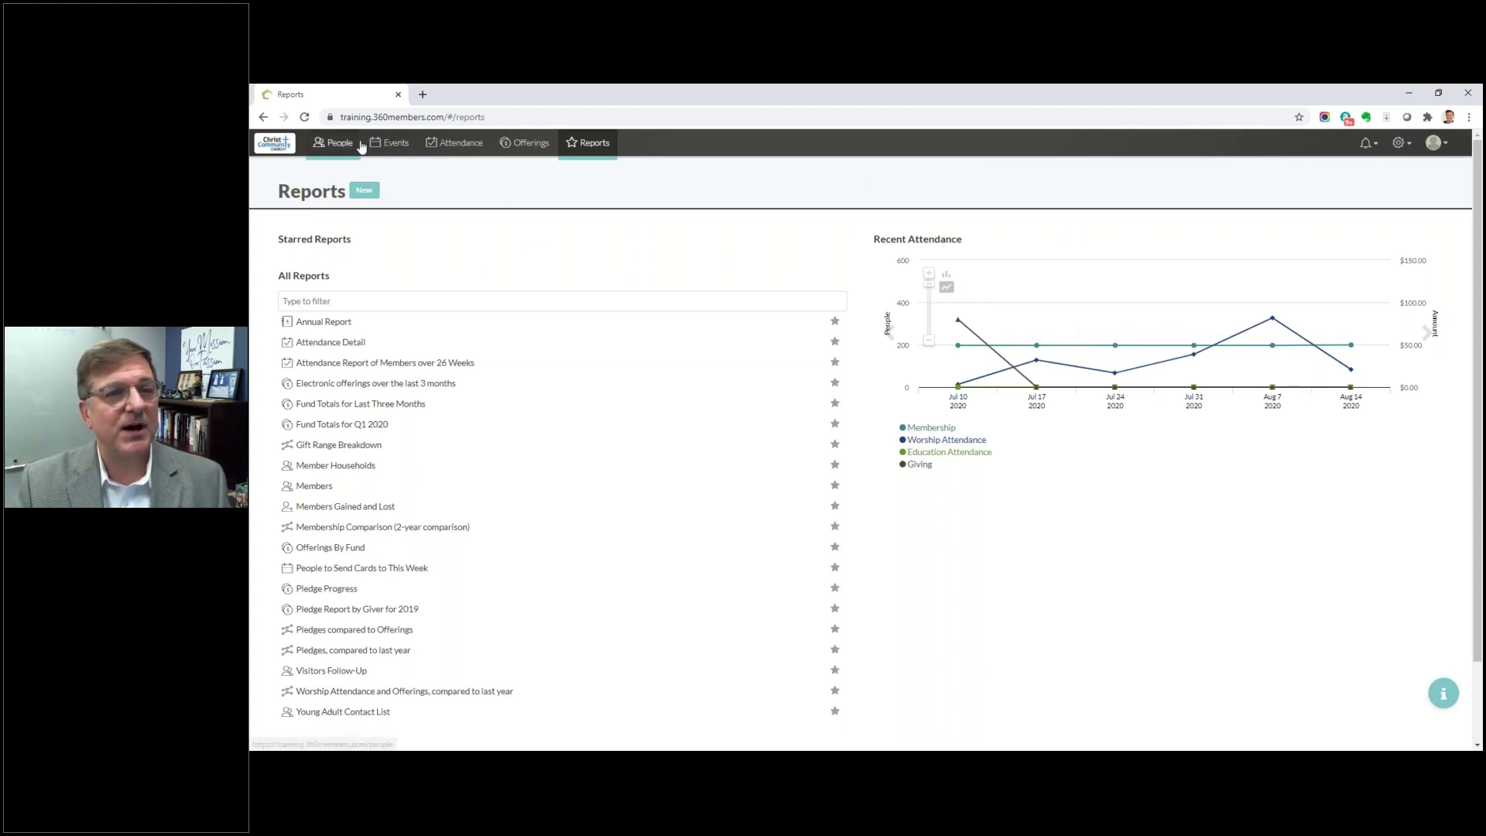
left_click(335, 143)
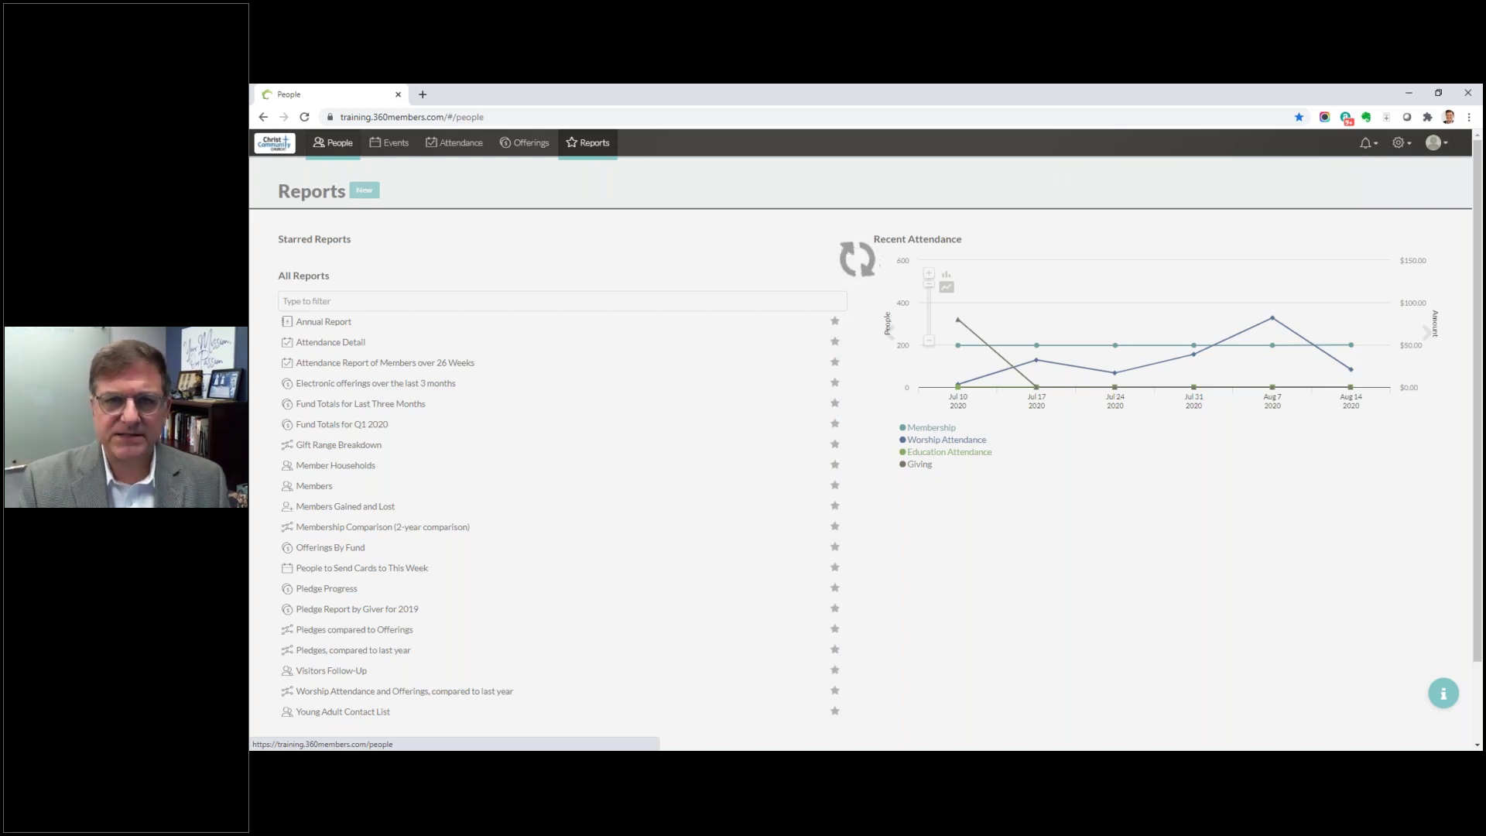
Step: Open the Roles page from the settings menu
left_click(1398, 143)
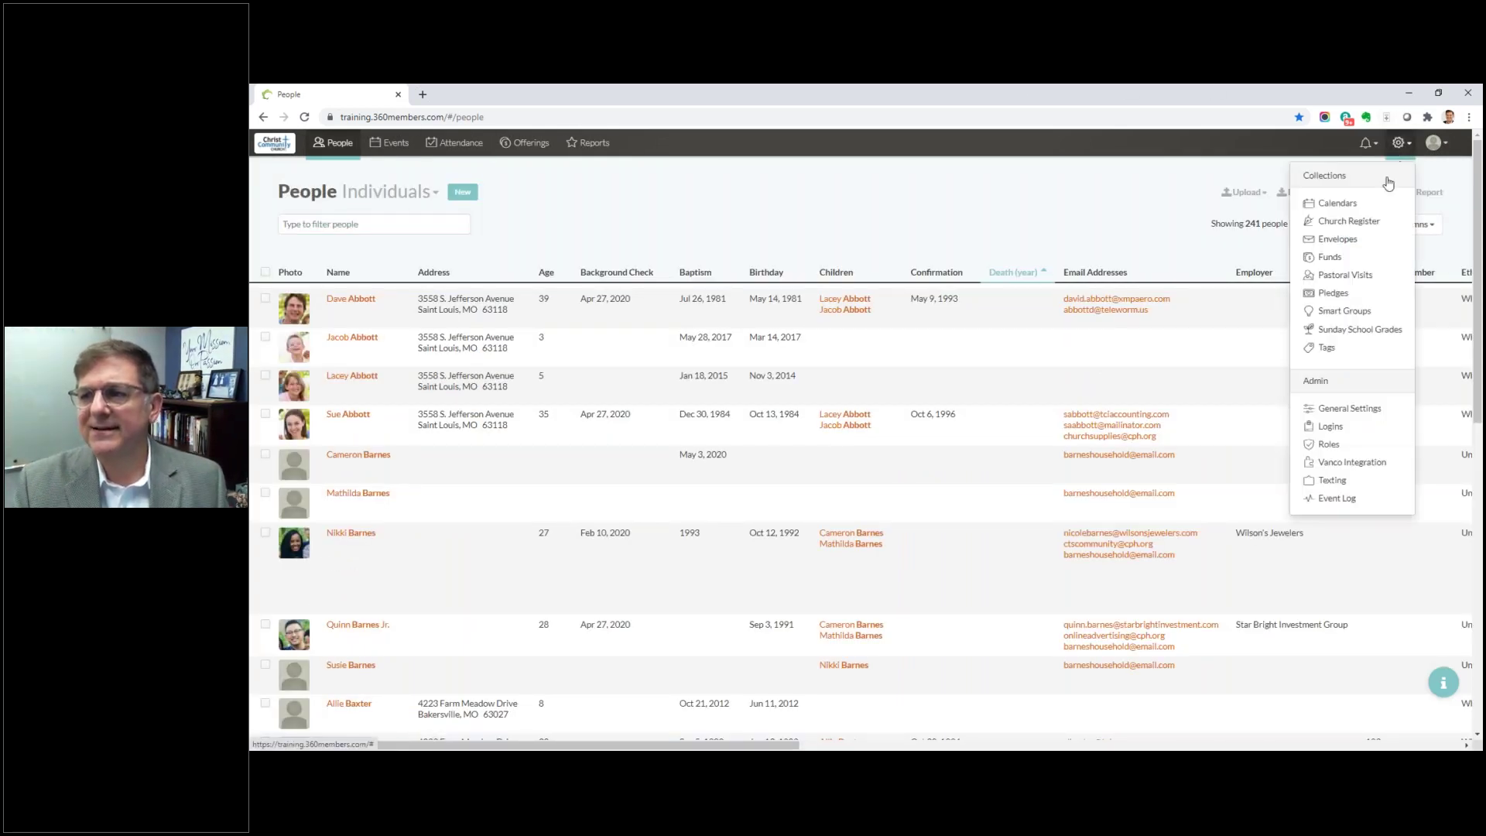
left_click(1319, 446)
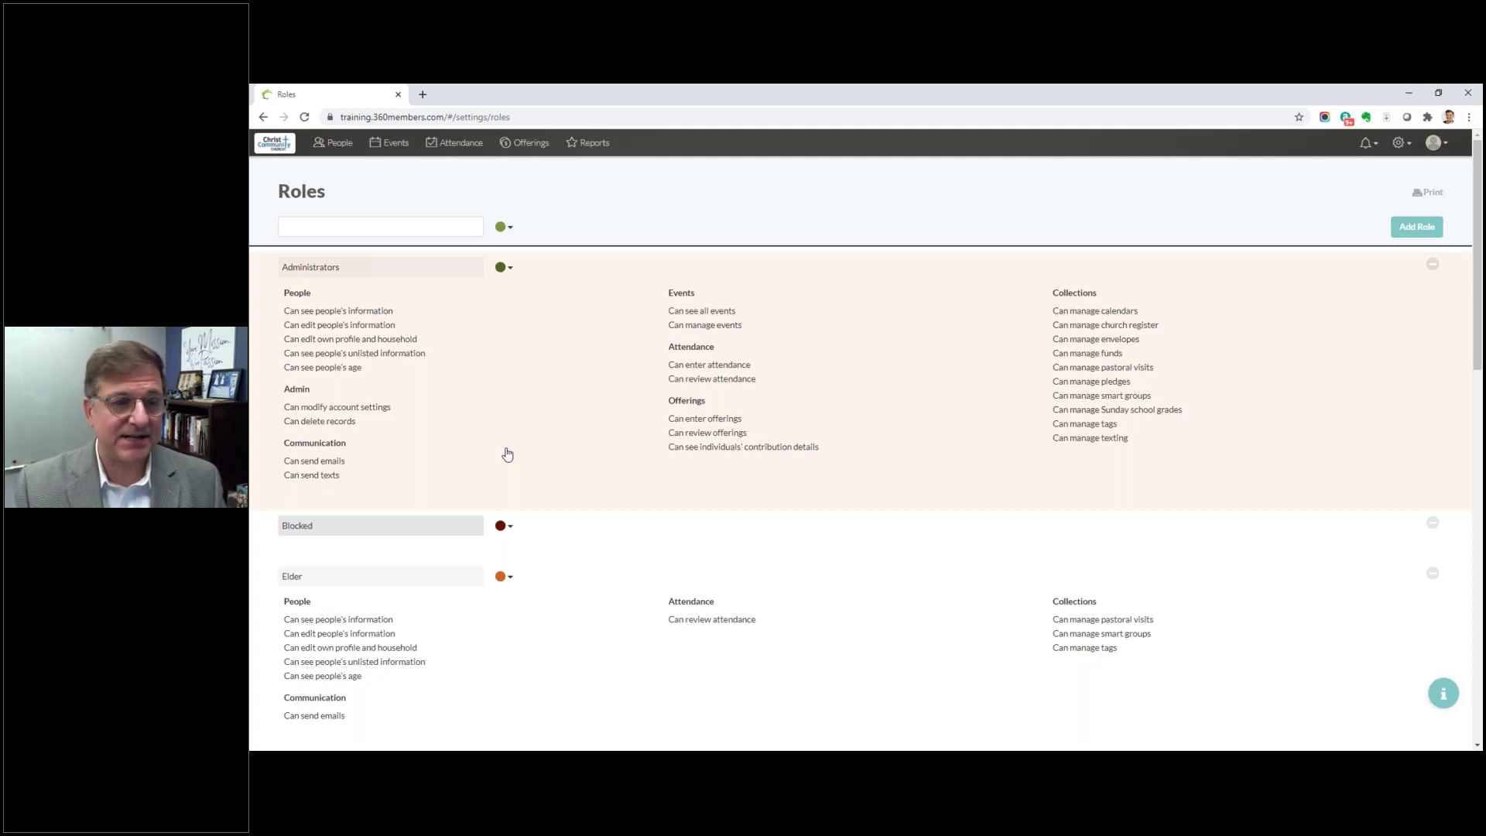
scroll(506, 454, "down", 15)
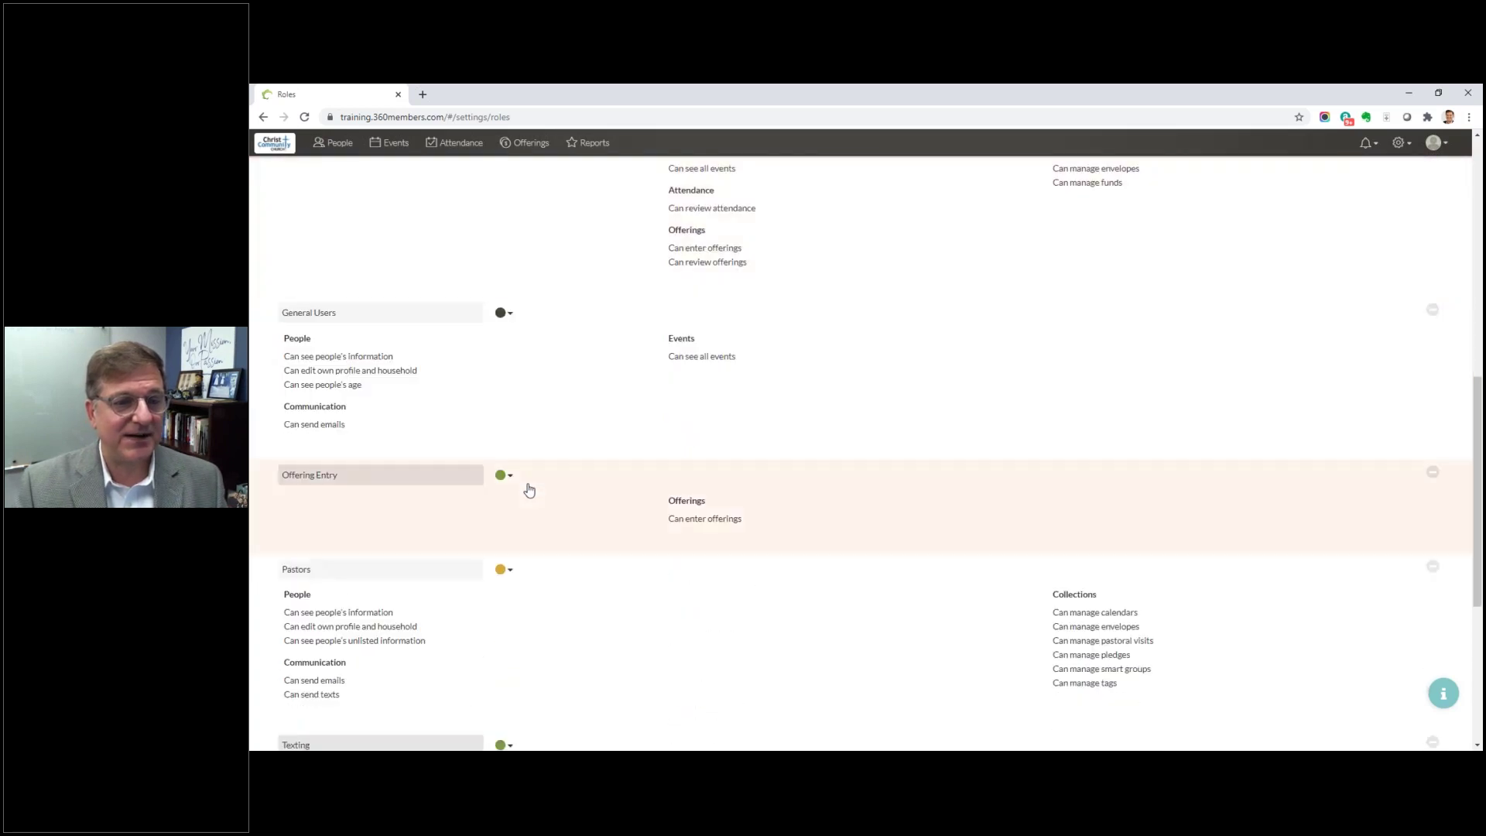
scroll(529, 490, "down", 5)
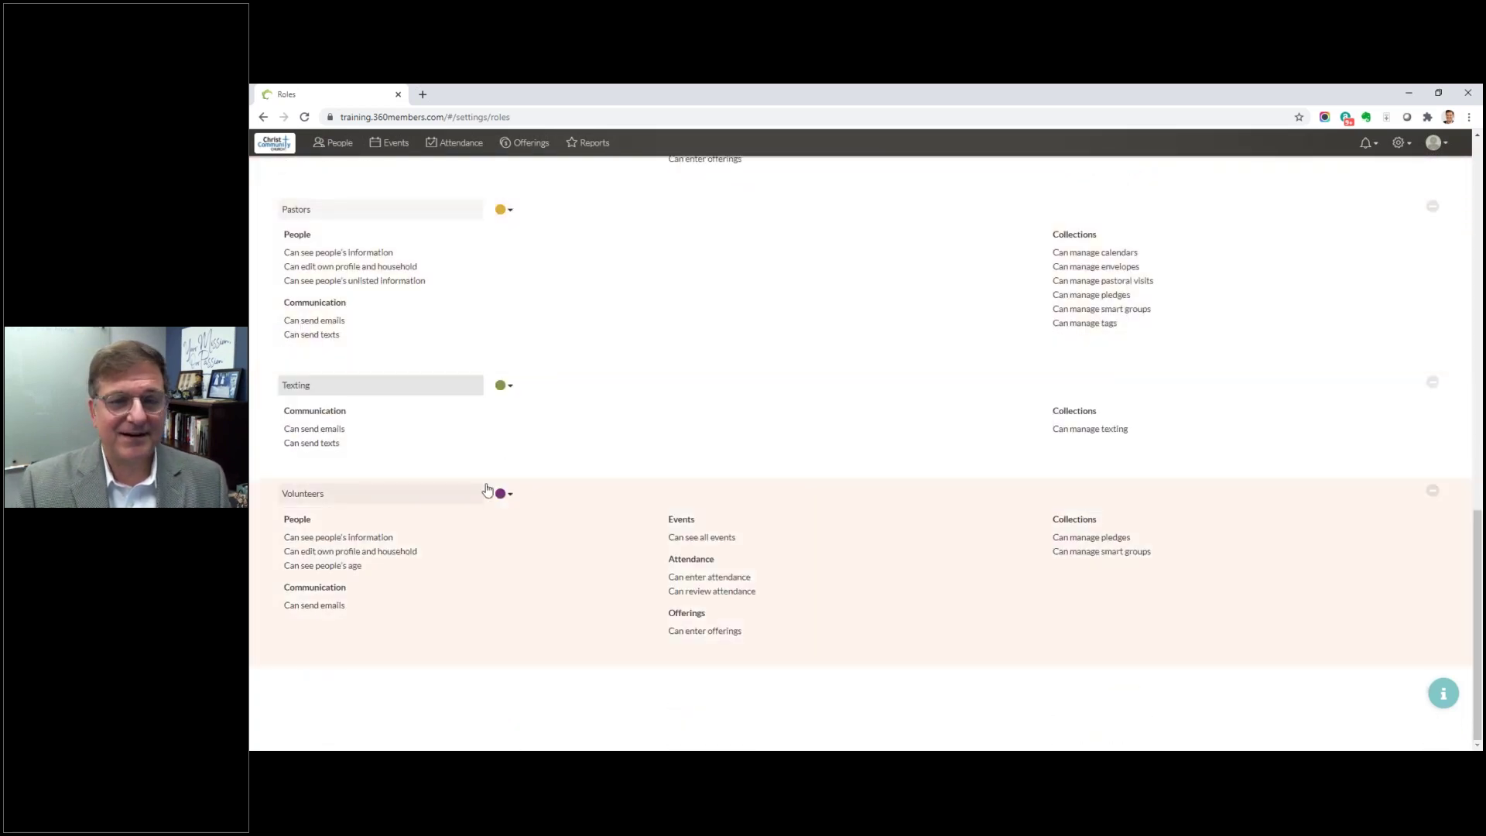
Step: View the permission checkboxes for the Volunteers, Texting and Elder roles
left_click(313, 500)
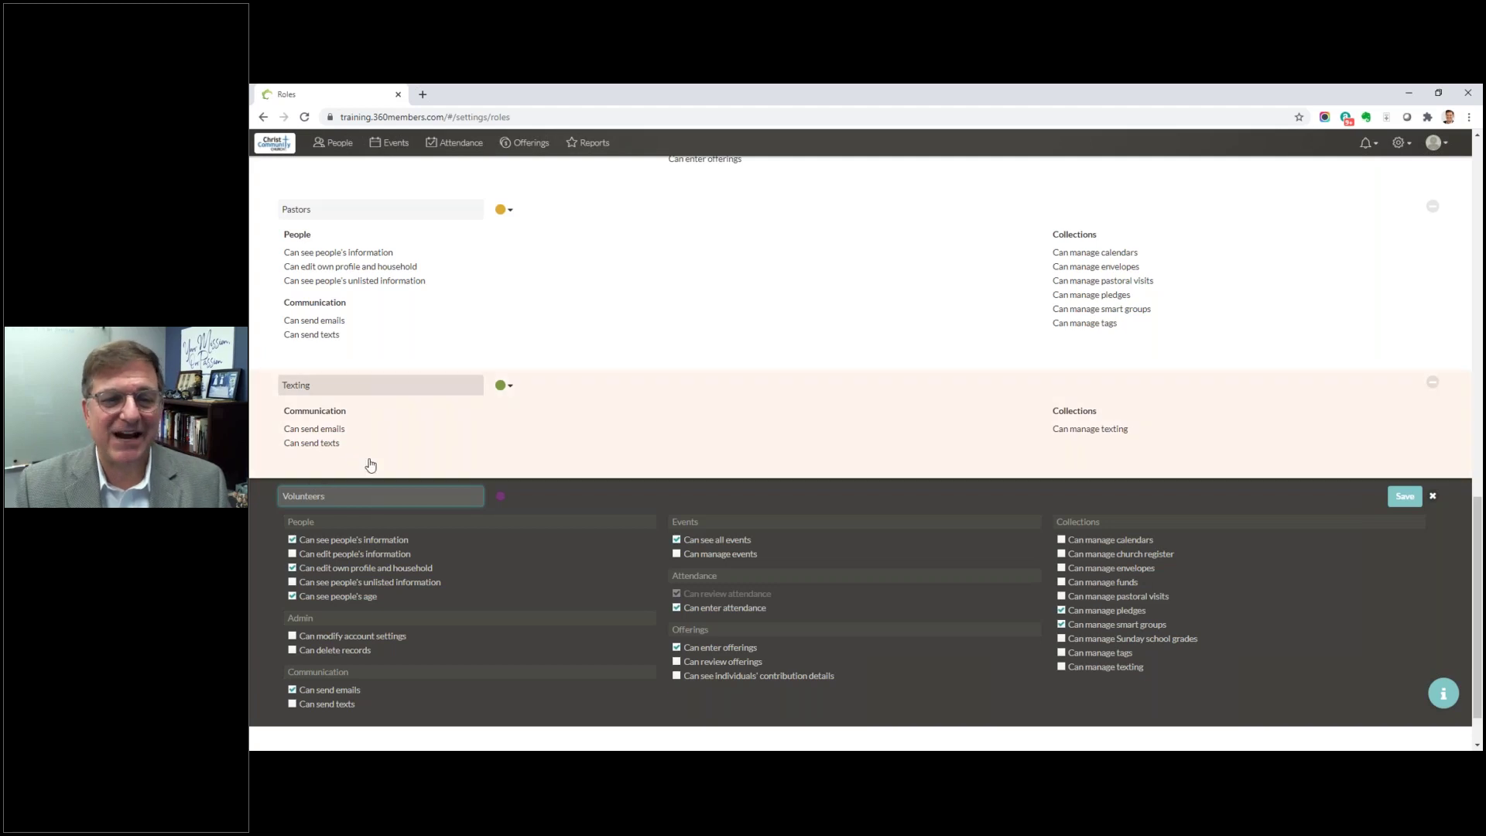
left_click(747, 455)
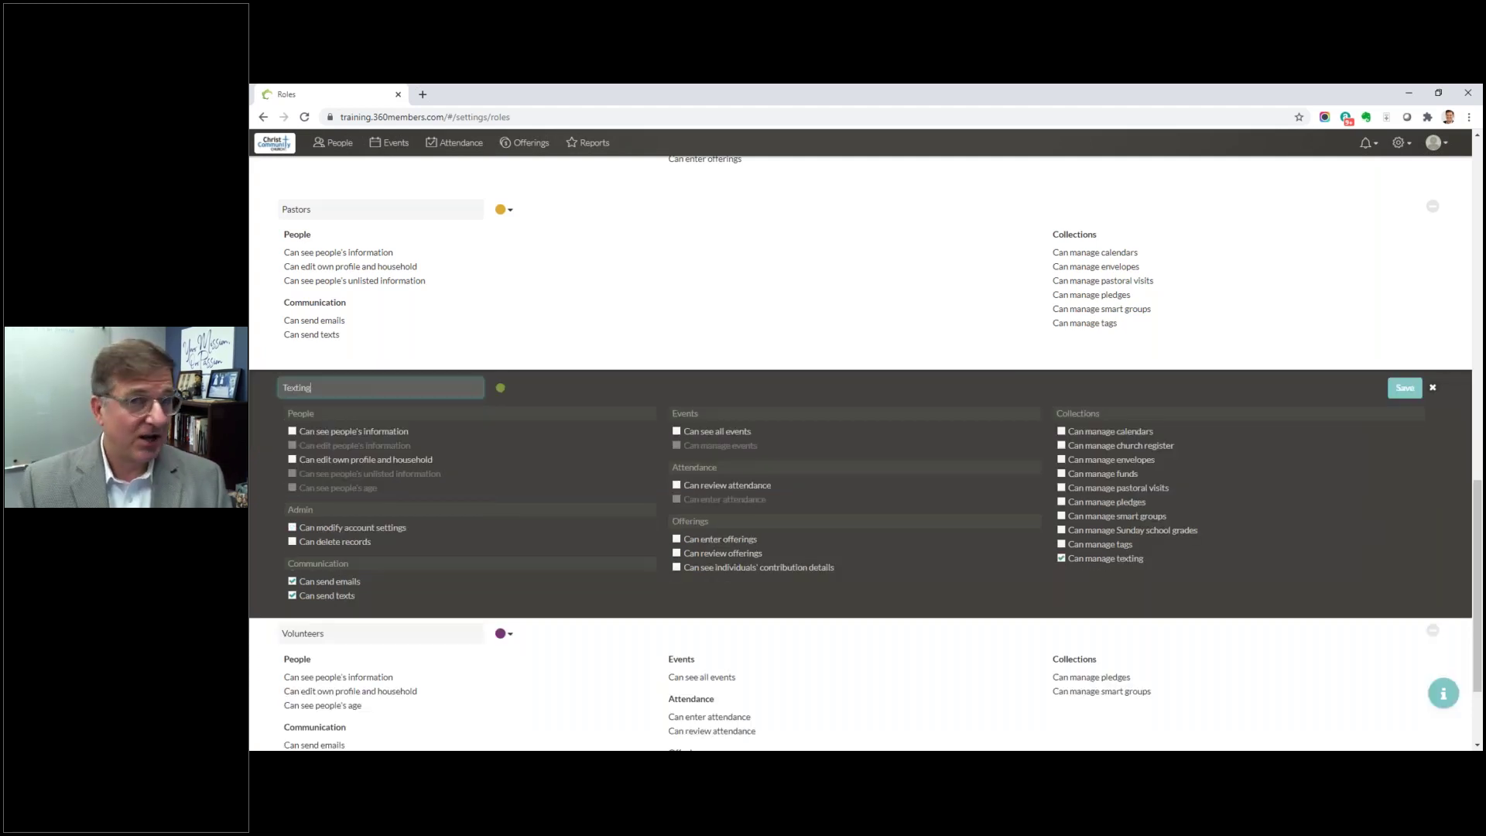
scroll(775, 341, "up", 3)
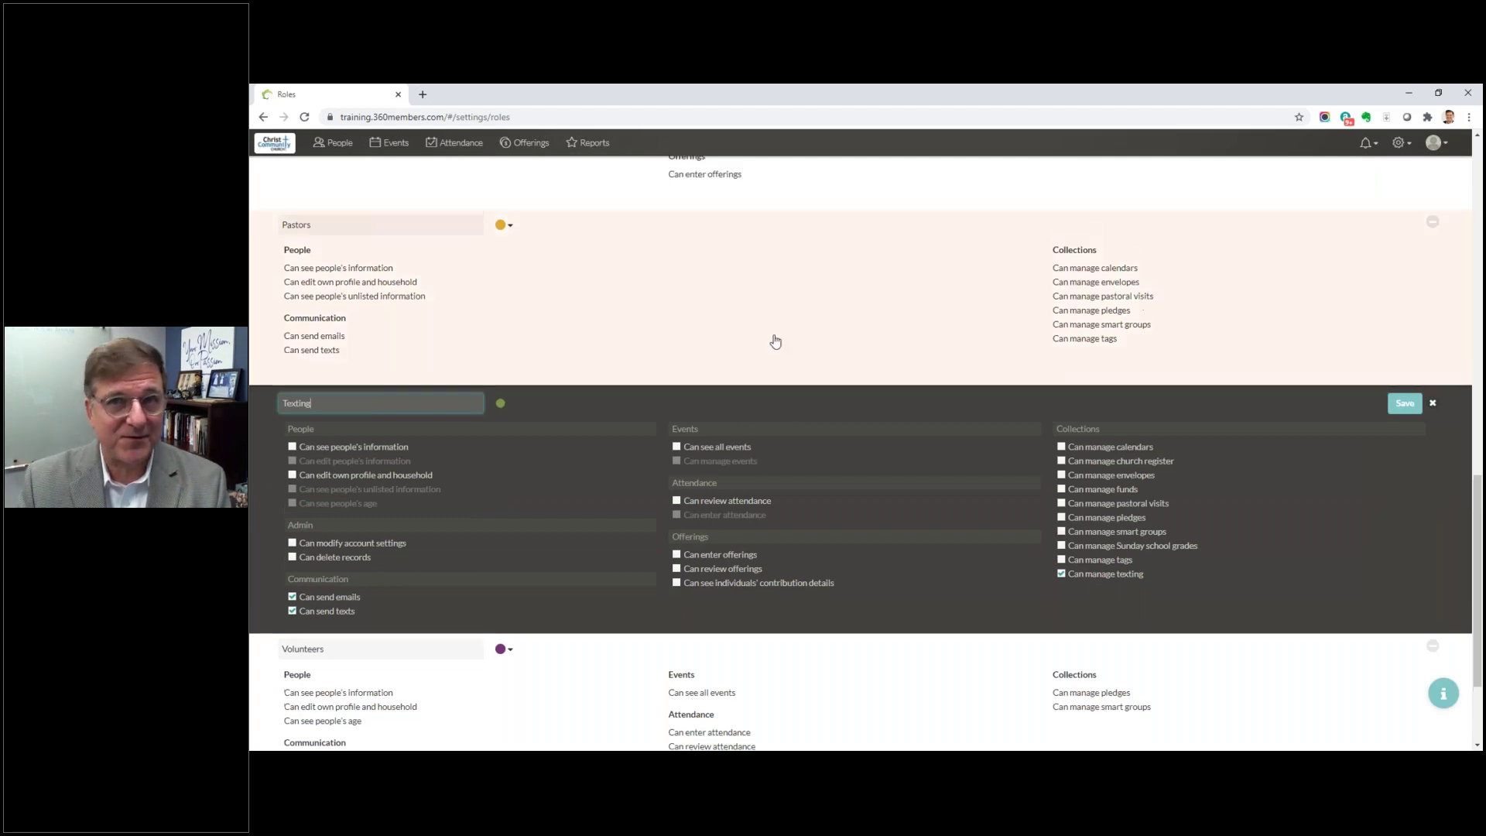
scroll(775, 341, "up", 3)
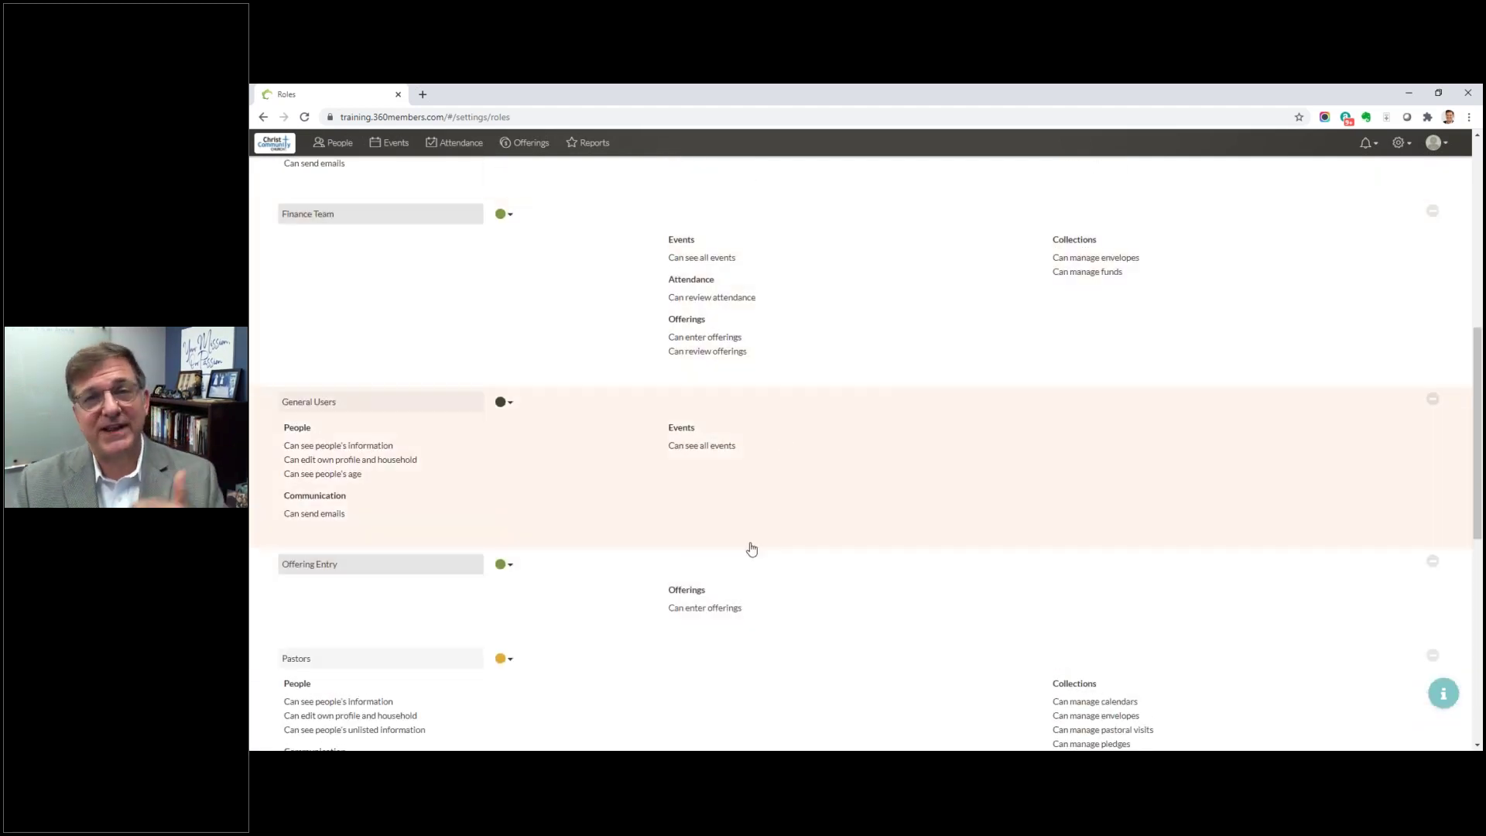
scroll(514, 198, "up", 7)
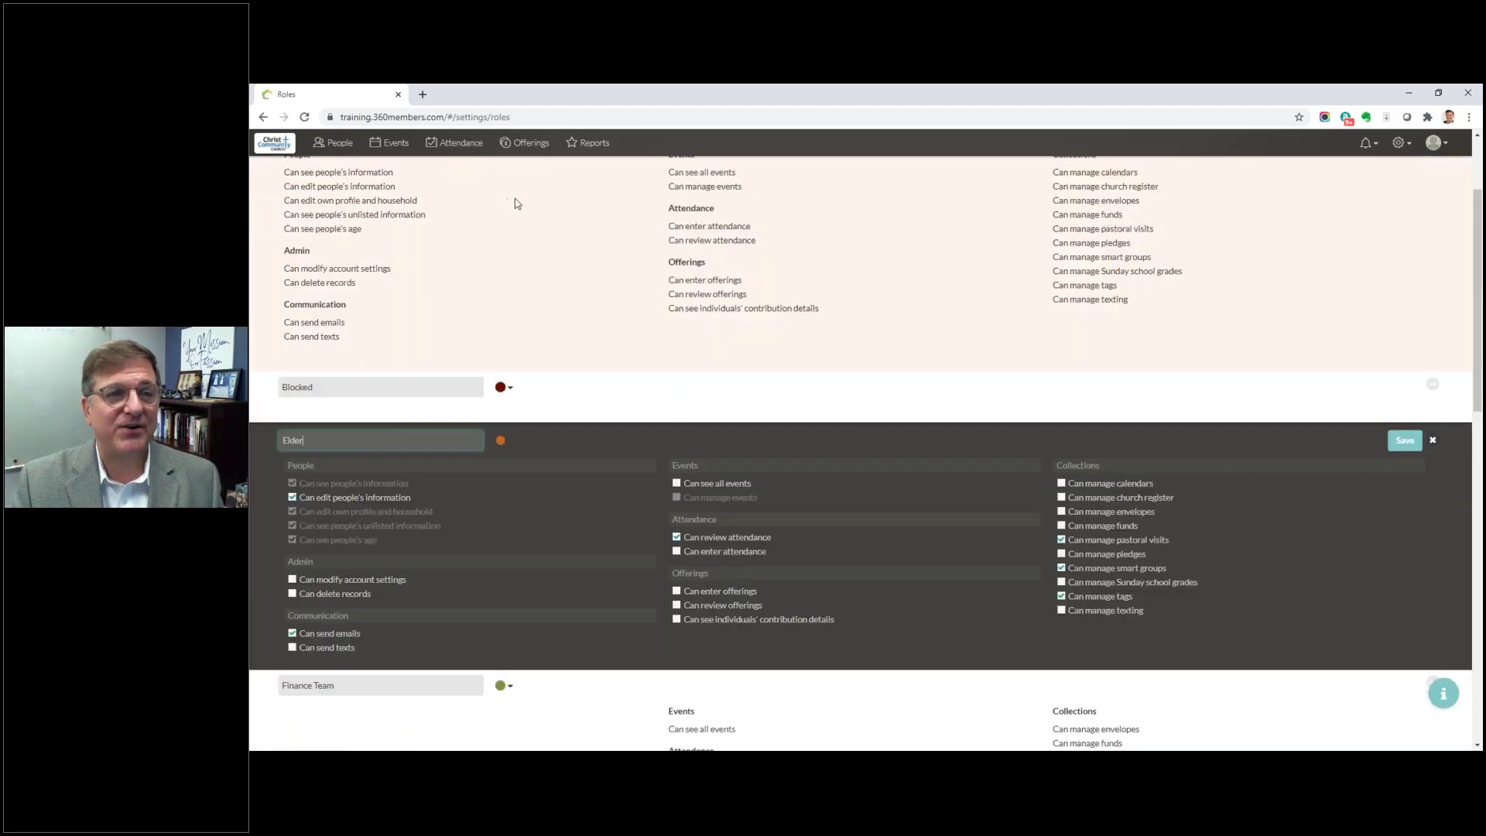
left_click(304, 199)
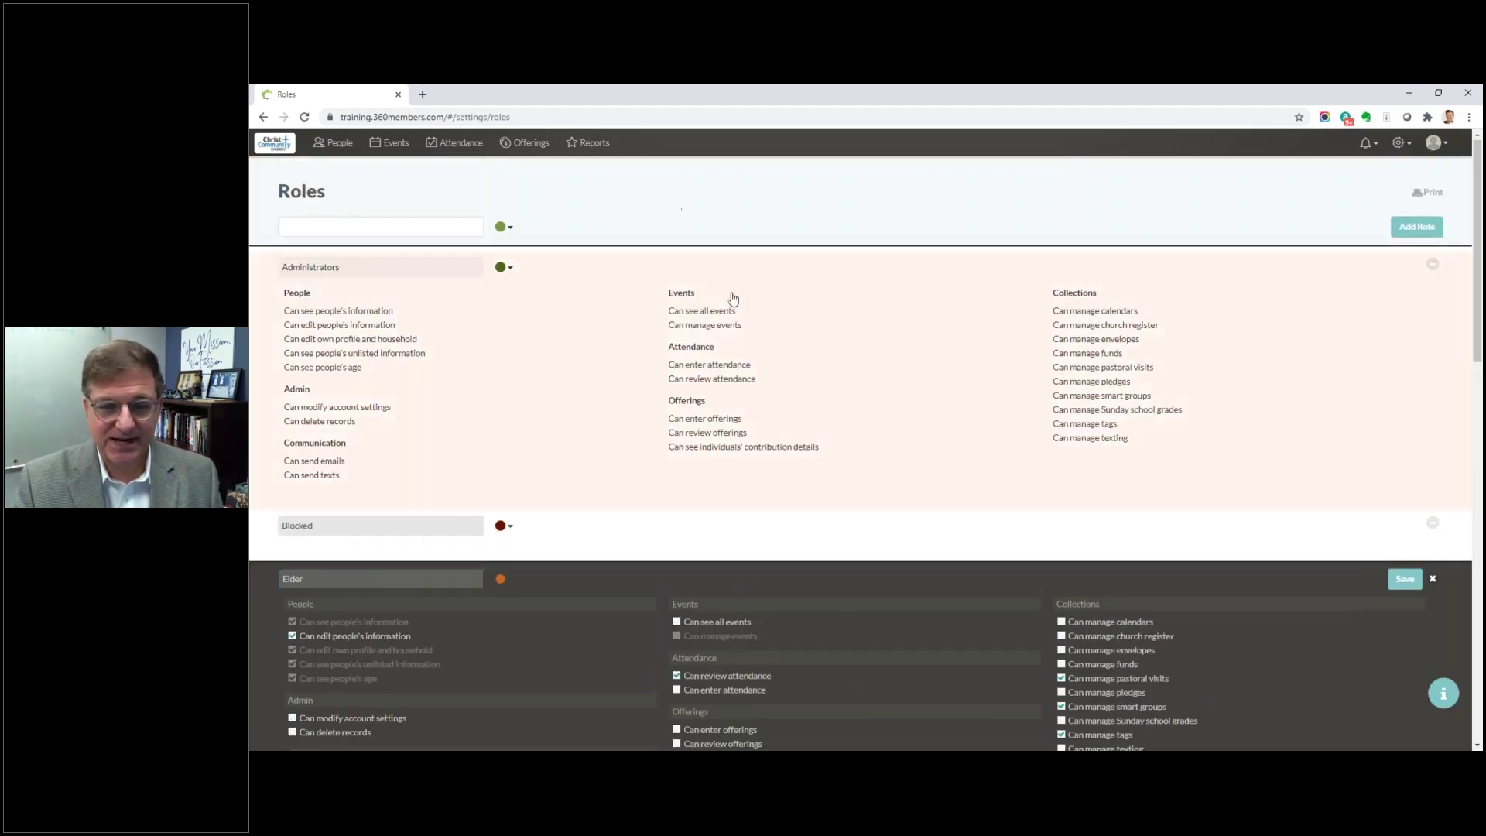